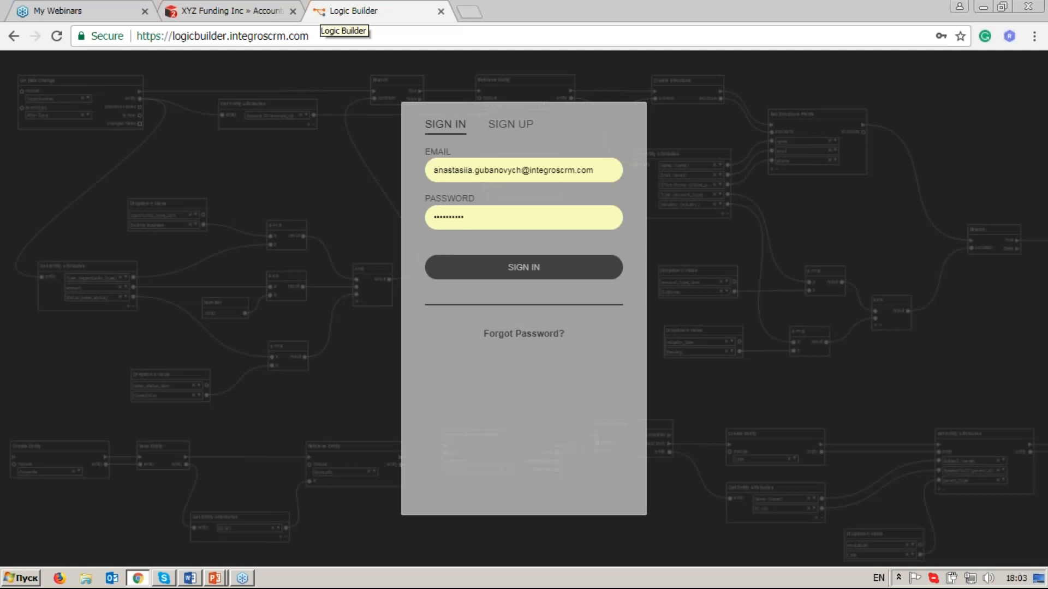
# Check the fields of the sign-up form and return to the sign-in form.
pyautogui.click(508, 126)
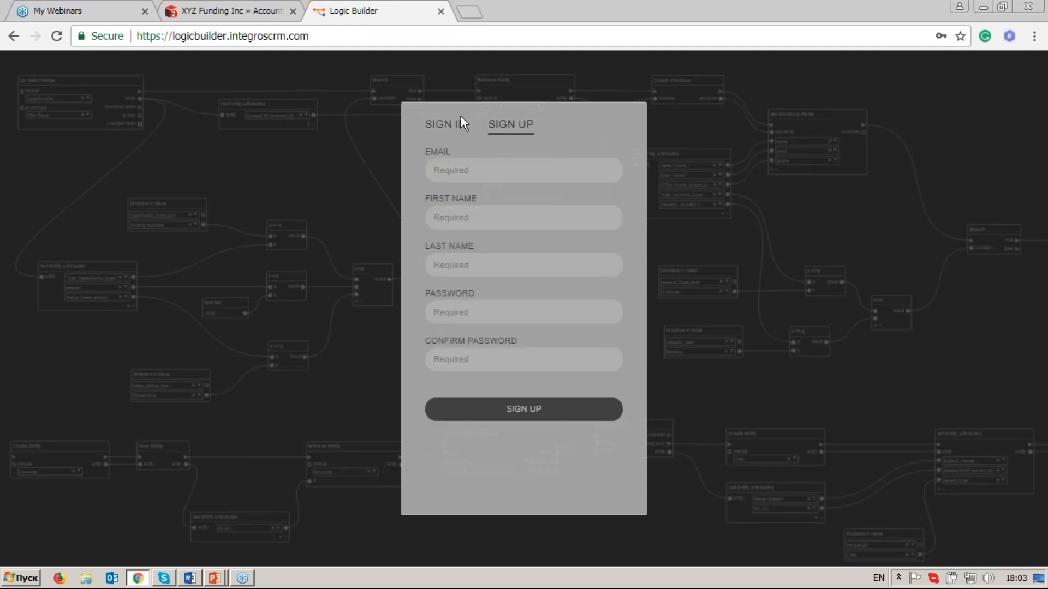
pyautogui.click(451, 130)
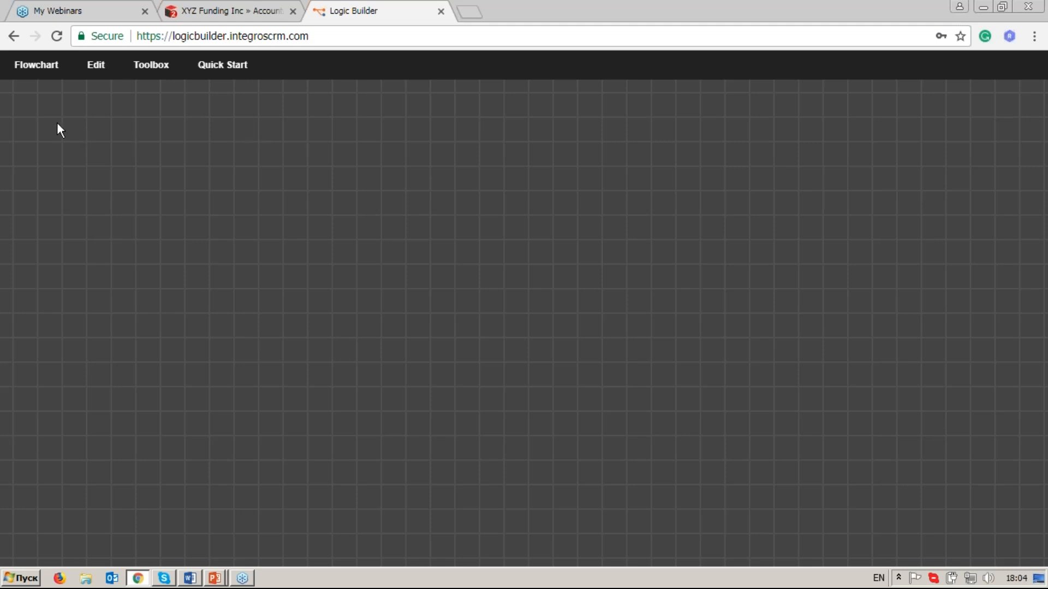
# Review the flowchart, editing and quick-start commands and the operators listed by category.
pyautogui.click(37, 71)
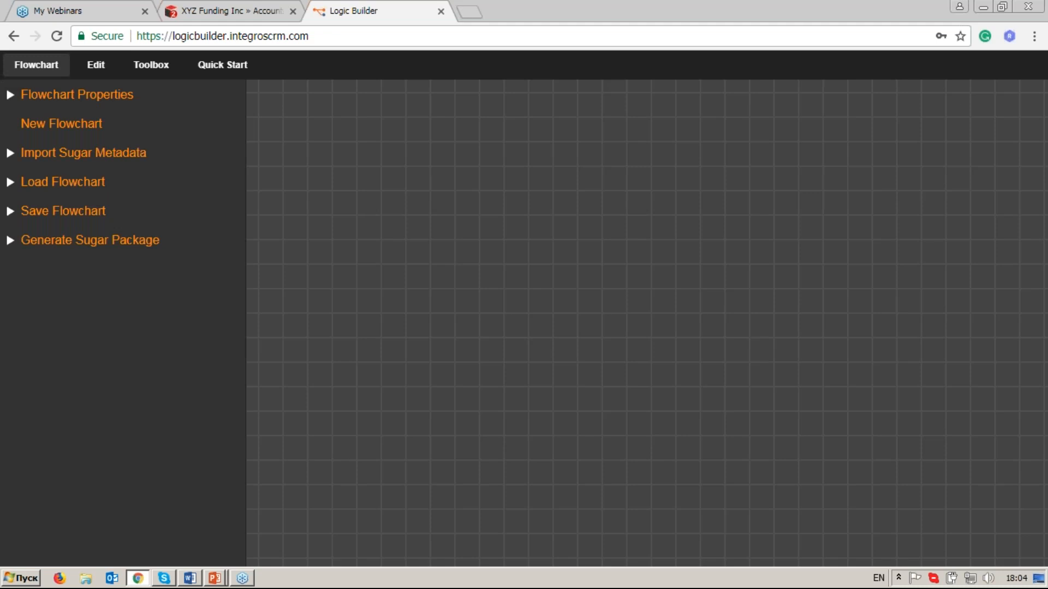
pyautogui.click(97, 66)
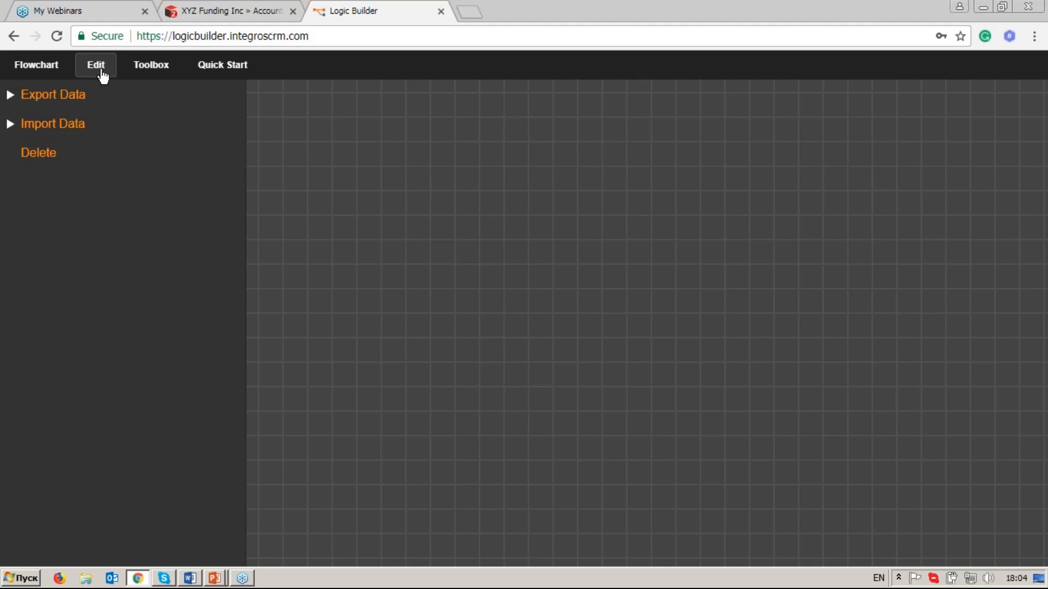
pyautogui.click(154, 75)
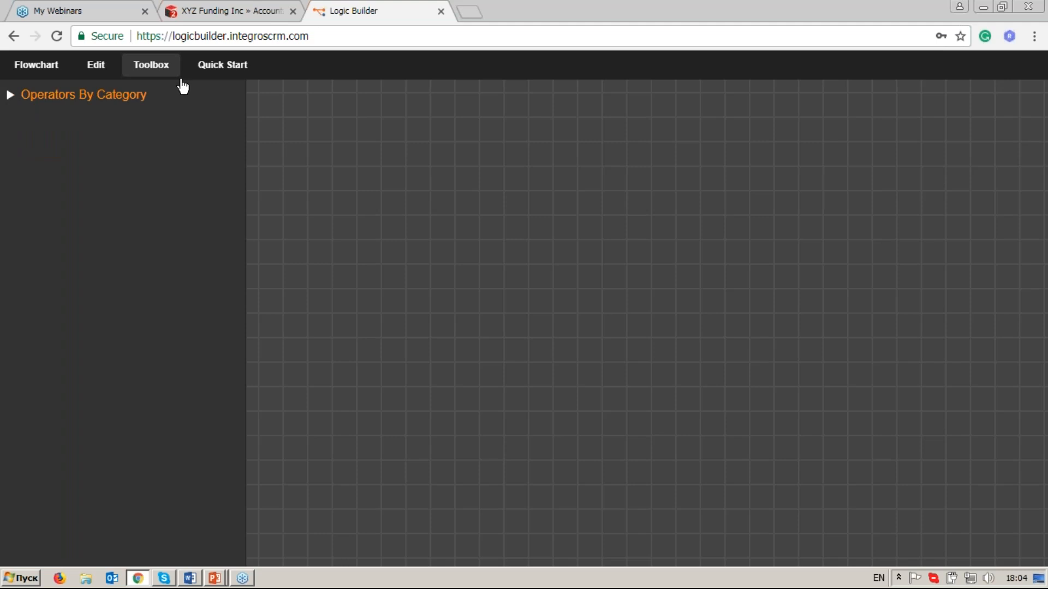
pyautogui.click(110, 99)
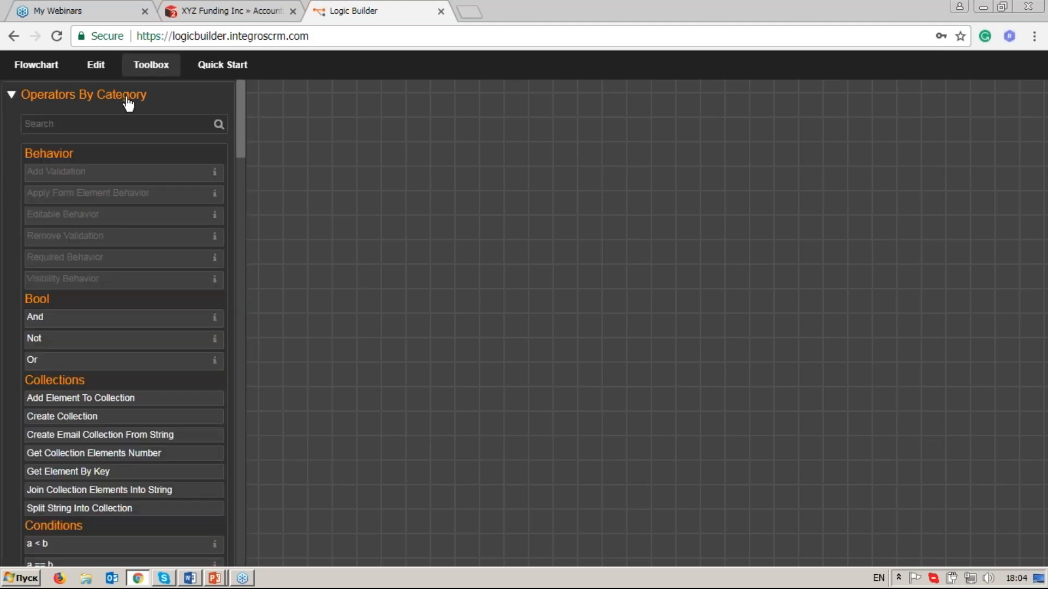
pyautogui.moveTo(241, 100); pyautogui.dragTo(237, 145)
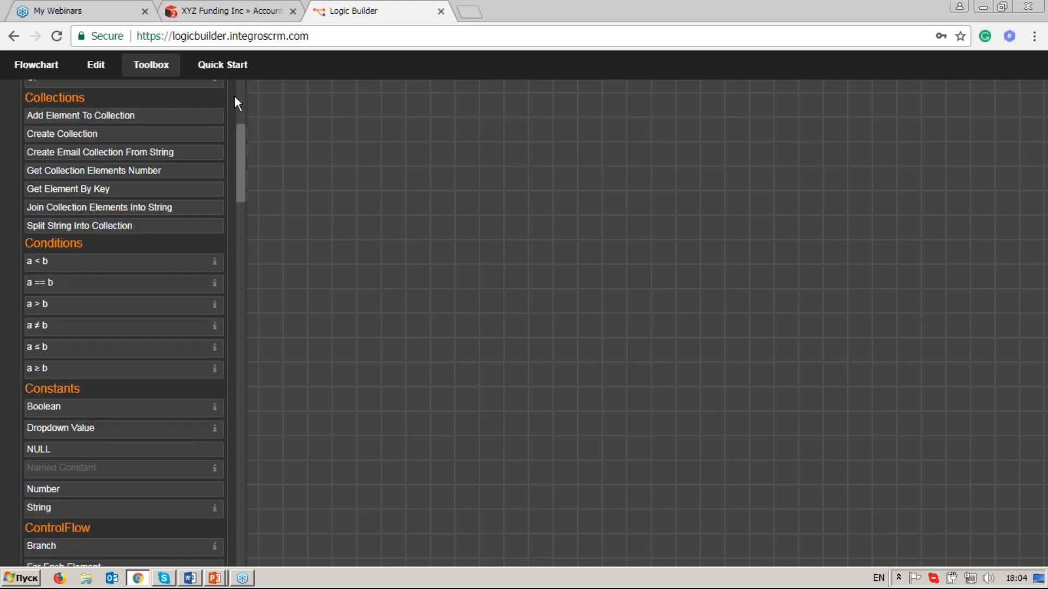
pyautogui.click(228, 66)
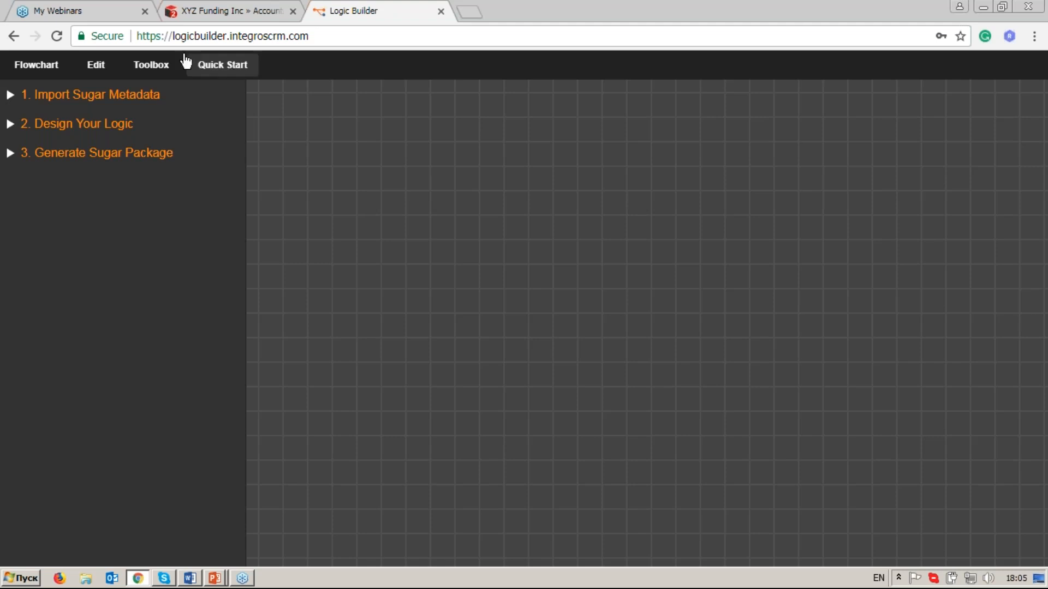
# Search the operators for "se", place a Set Entity Attributes operator on the canvas and read its built-in help.
pyautogui.click(155, 75)
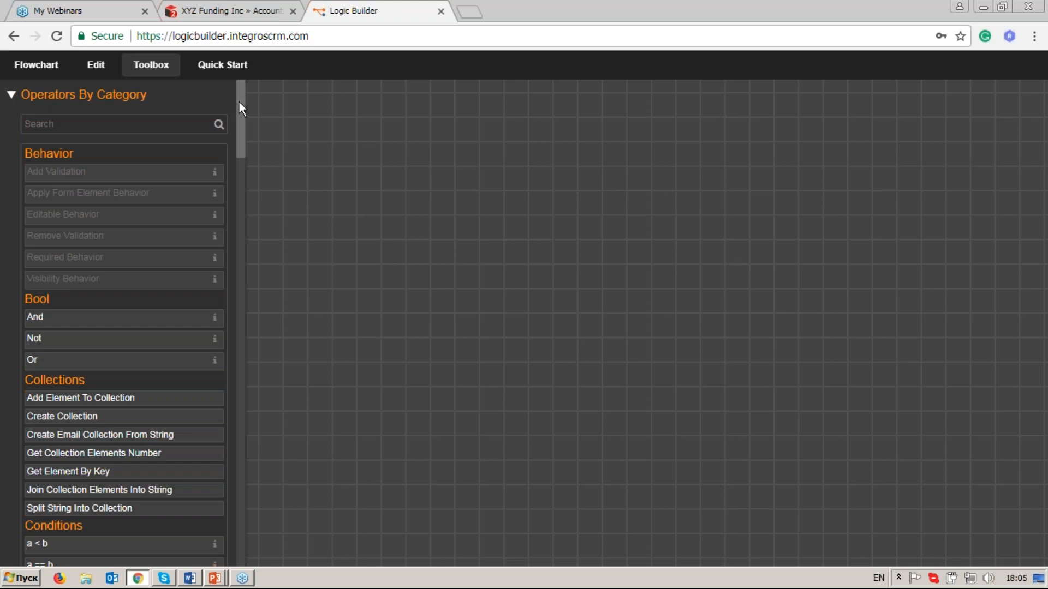
pyautogui.moveTo(244, 105); pyautogui.dragTo(243, 102)
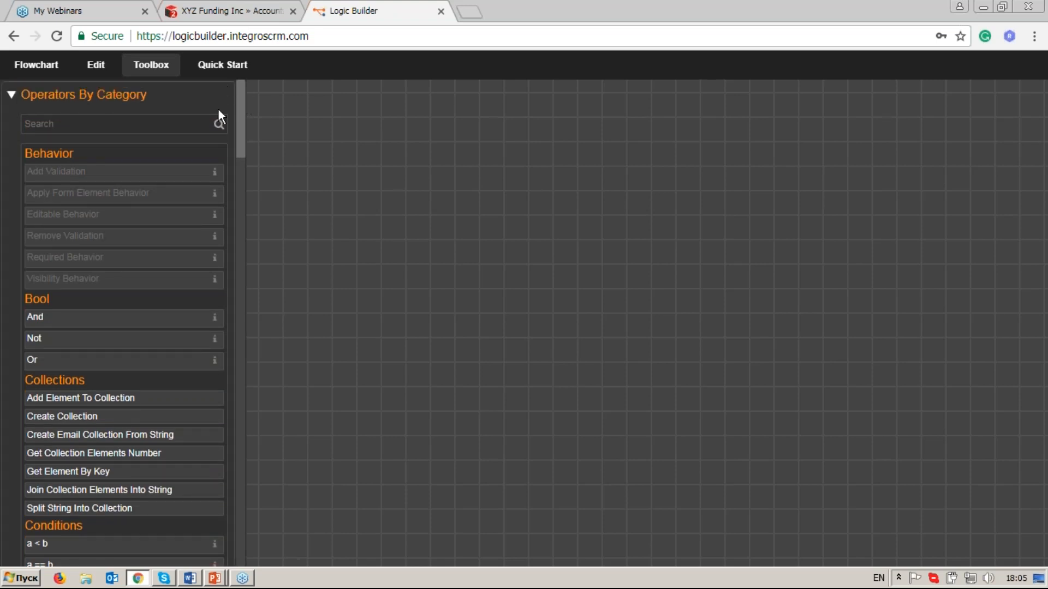
pyautogui.click(167, 122)
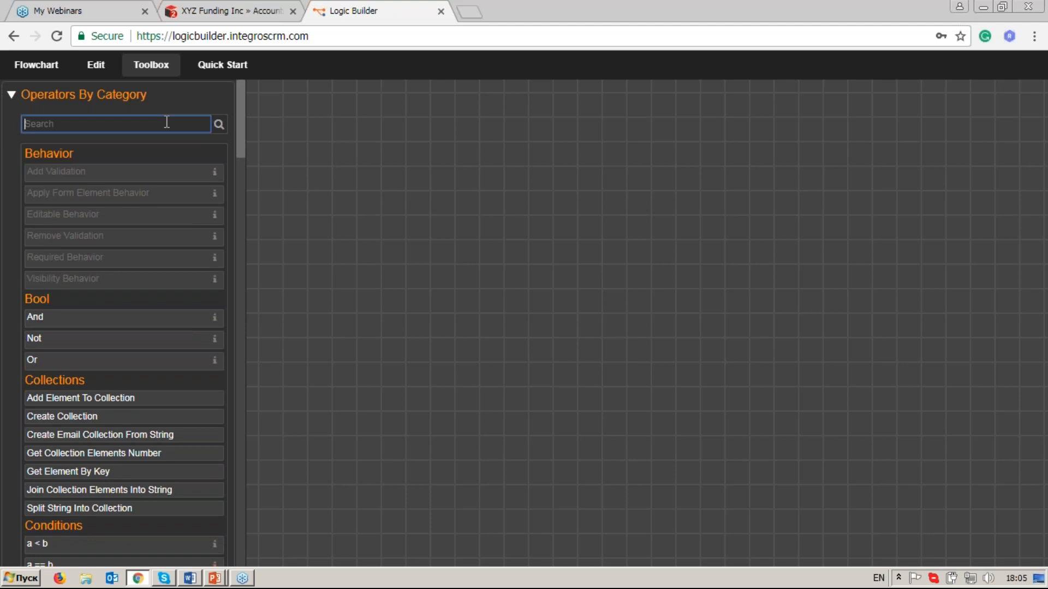
pyautogui.write('se')
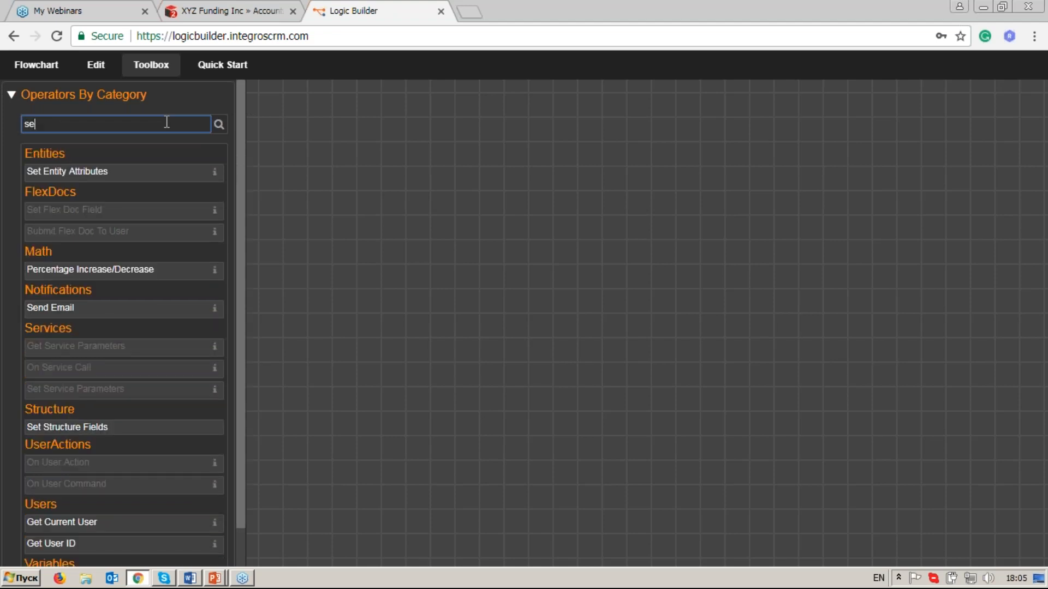
pyautogui.doubleClick(135, 180)
pyautogui.moveTo(489, 336); pyautogui.dragTo(361, 287)
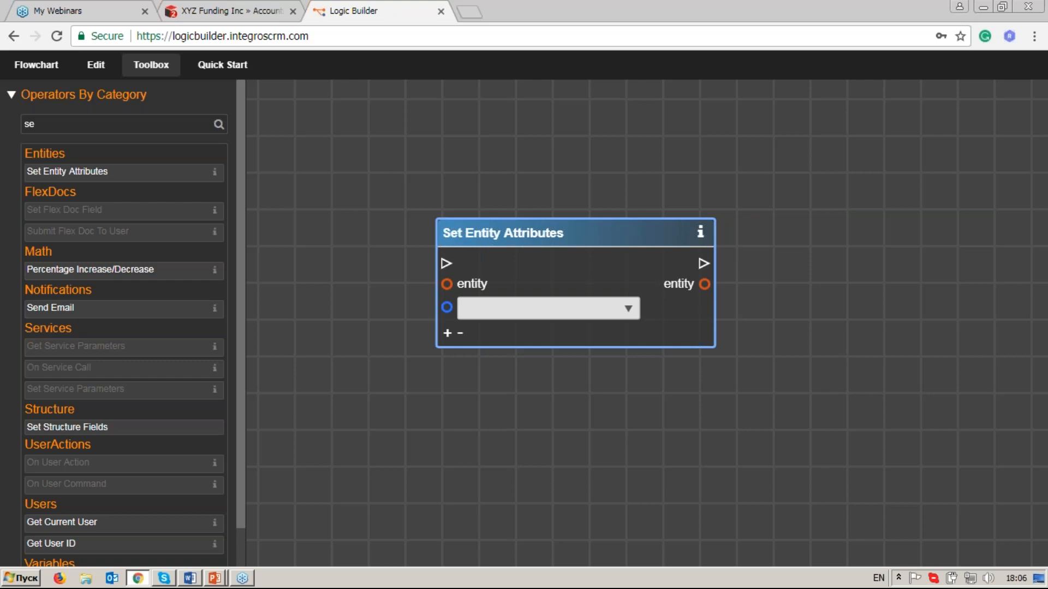
pyautogui.moveTo(620, 228); pyautogui.dragTo(572, 203)
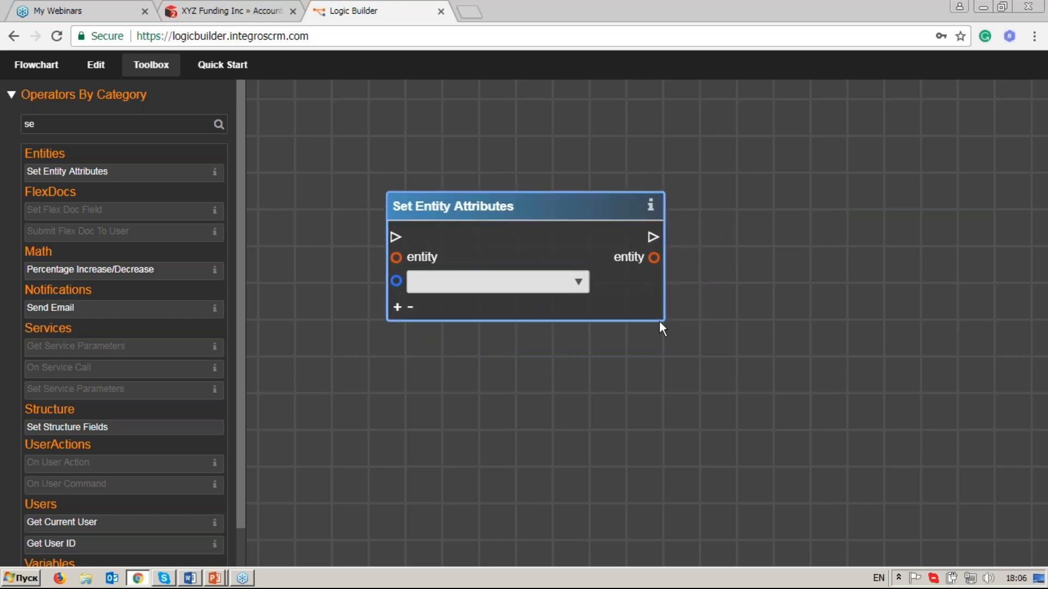
pyautogui.click(651, 210)
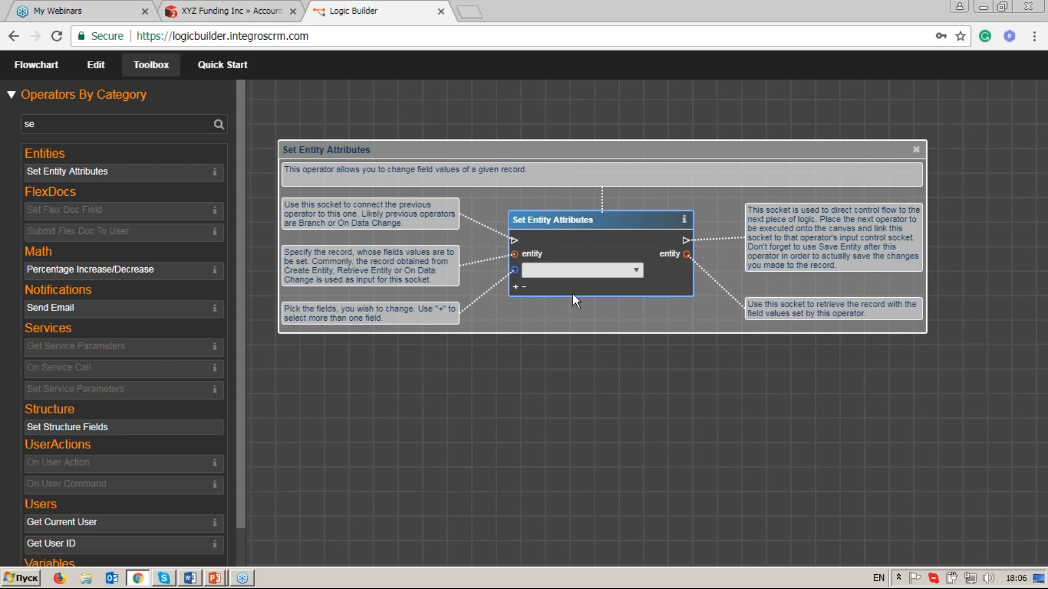
pyautogui.click(916, 152)
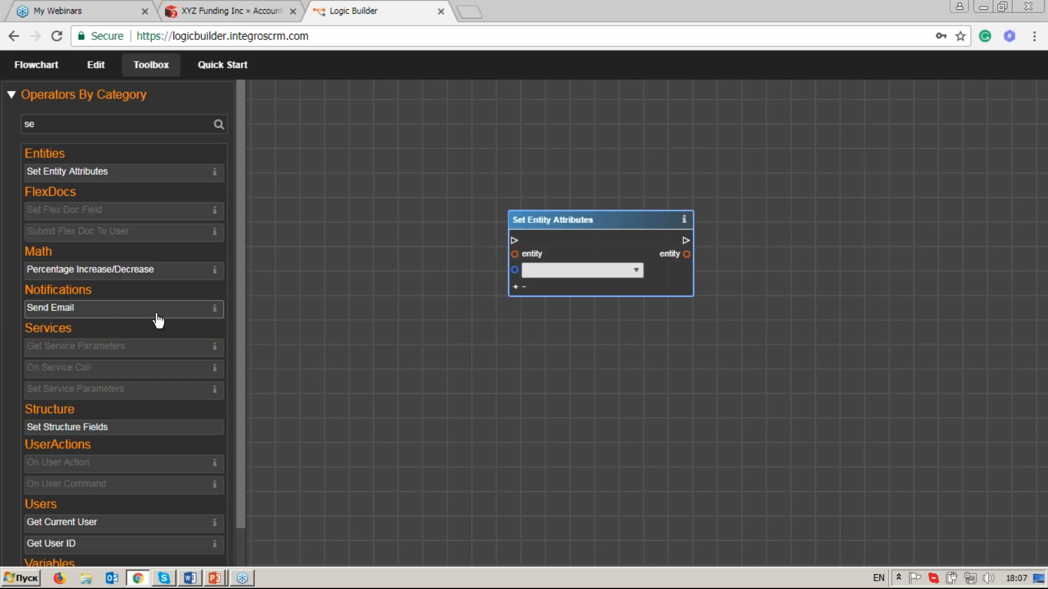
# Add a Send Email operator on the canvas to the right of the Set Entity Attributes operator.
pyautogui.click(214, 312)
pyautogui.moveTo(579, 304); pyautogui.dragTo(829, 221)
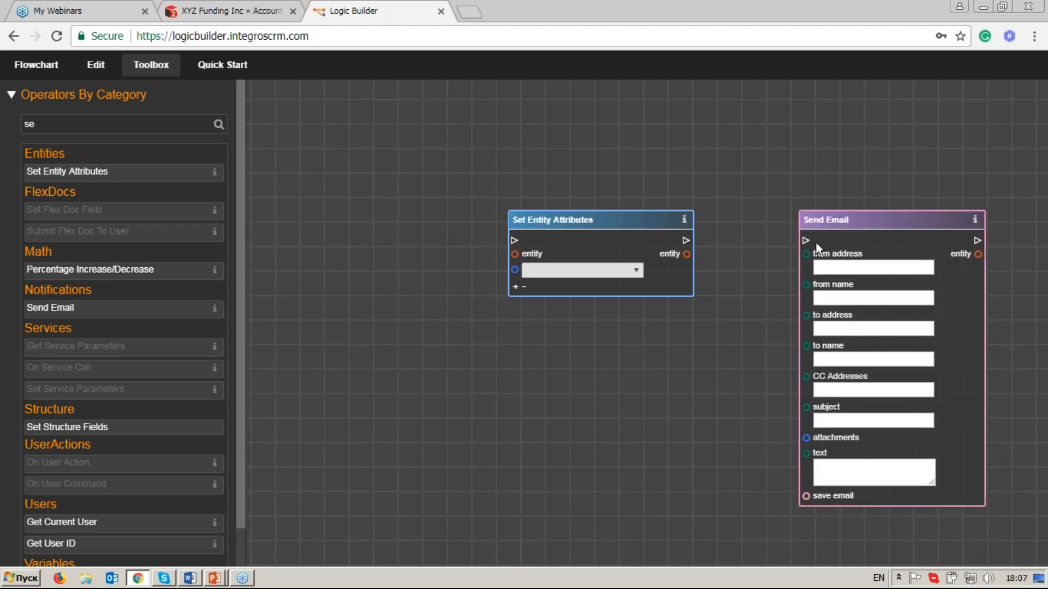
# Link the control flow of Set Entity Attributes to Send Email and its entity output to the to address socket.
pyautogui.moveTo(741, 320); pyautogui.dragTo(628, 325)
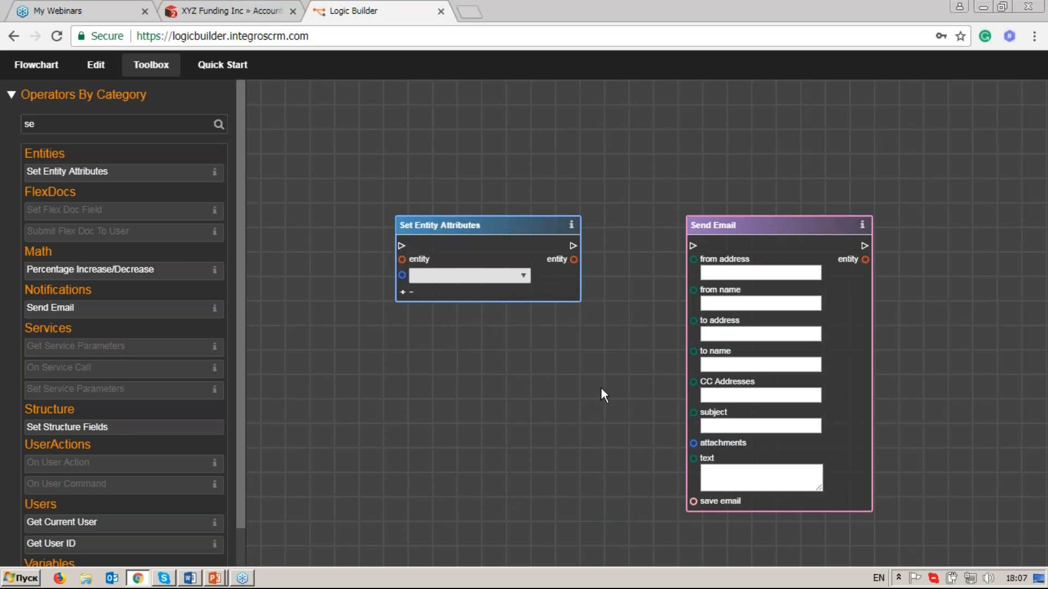
pyautogui.scroll(3, 601, 387)
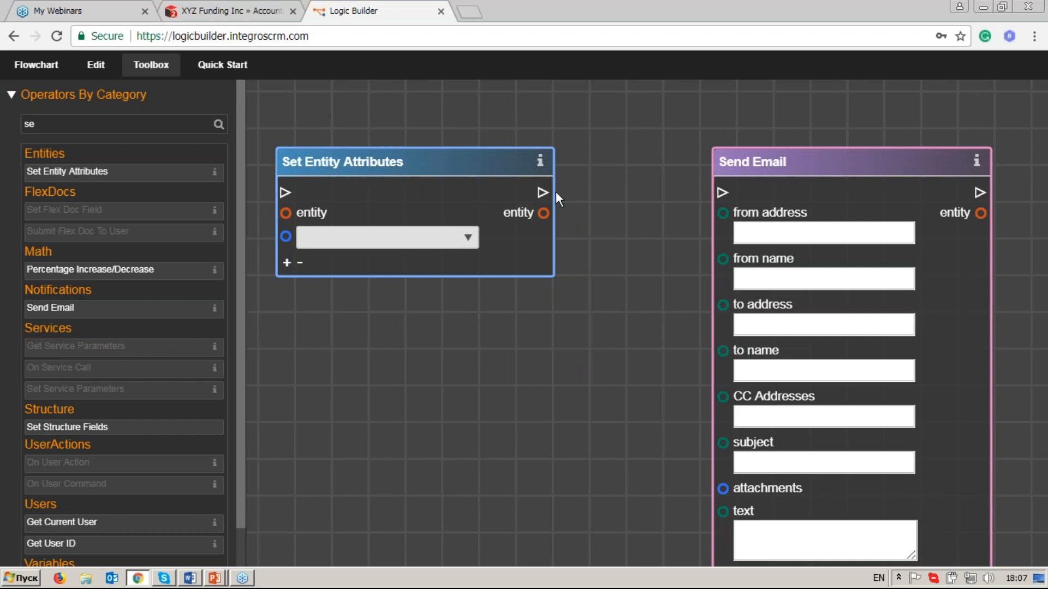
pyautogui.moveTo(544, 195); pyautogui.dragTo(723, 197)
pyautogui.click(650, 192)
pyautogui.moveTo(544, 214); pyautogui.dragTo(722, 305)
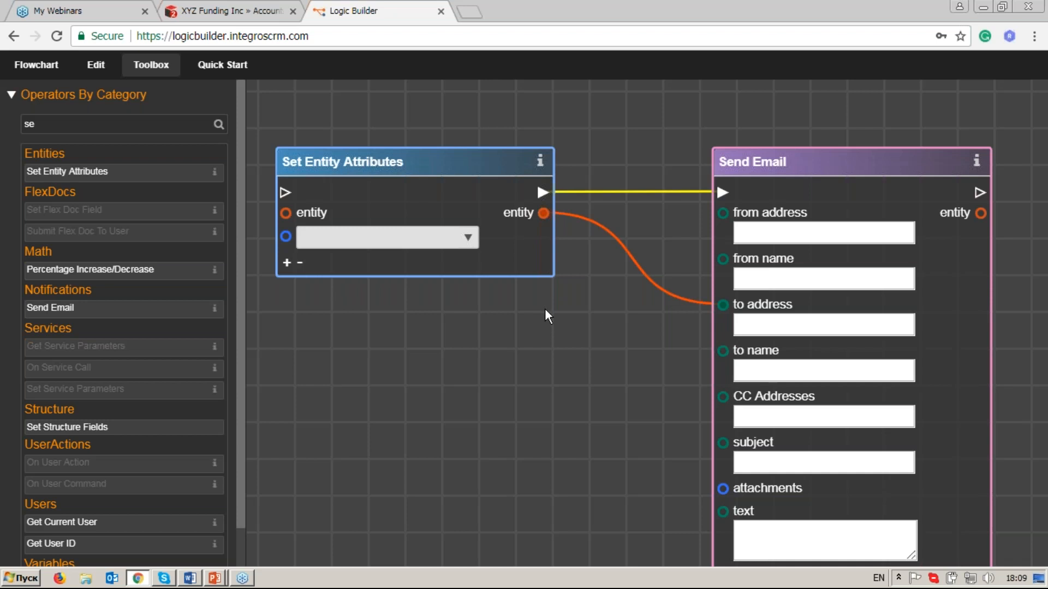
# Examine the Sugar URL, login and password settings for importing Sugar metadata.
pyautogui.click(52, 68)
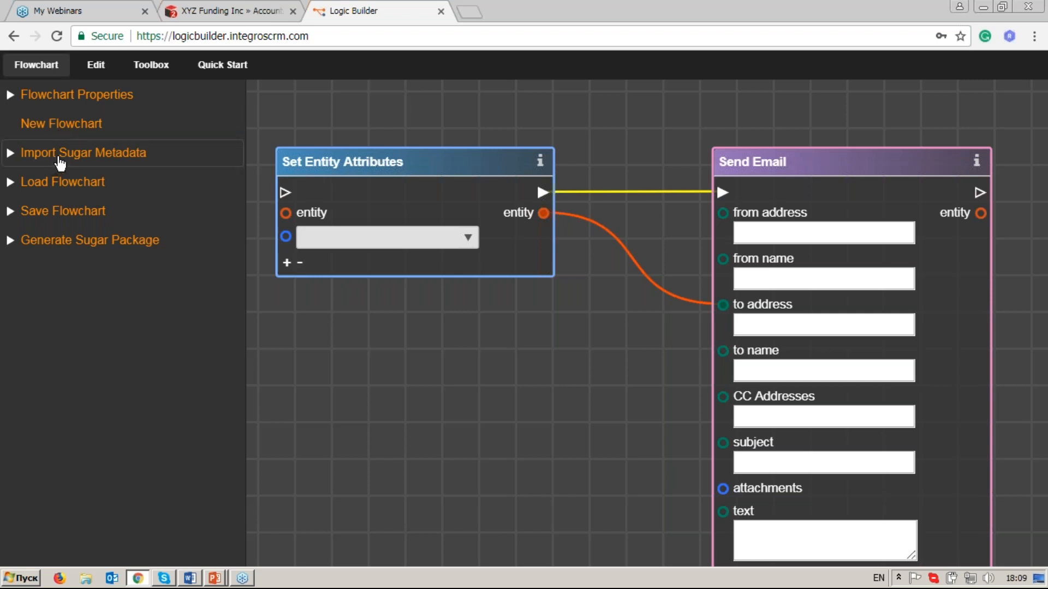
pyautogui.click(152, 161)
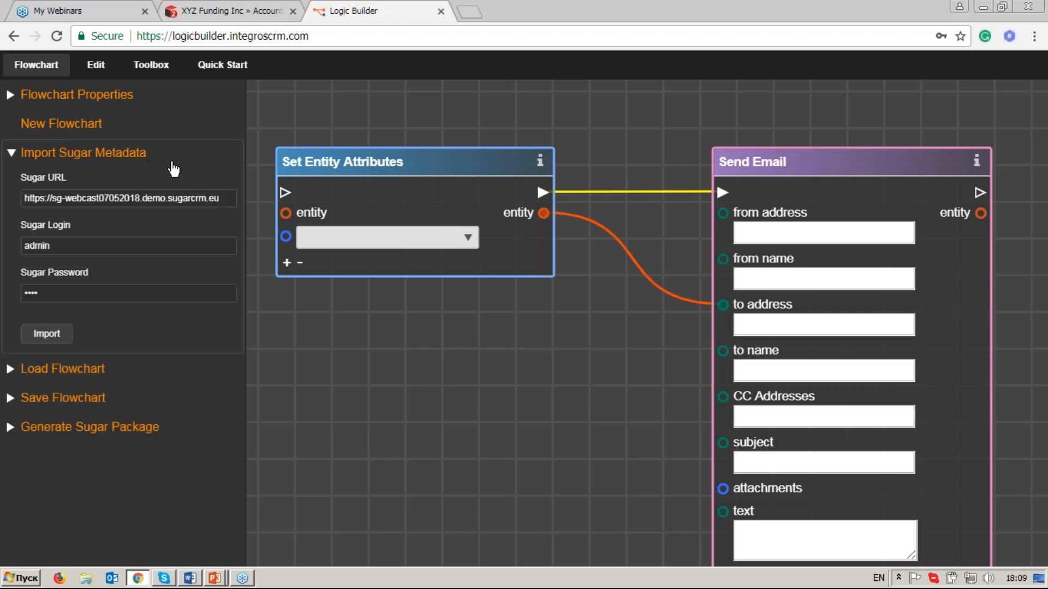
pyautogui.click(172, 193)
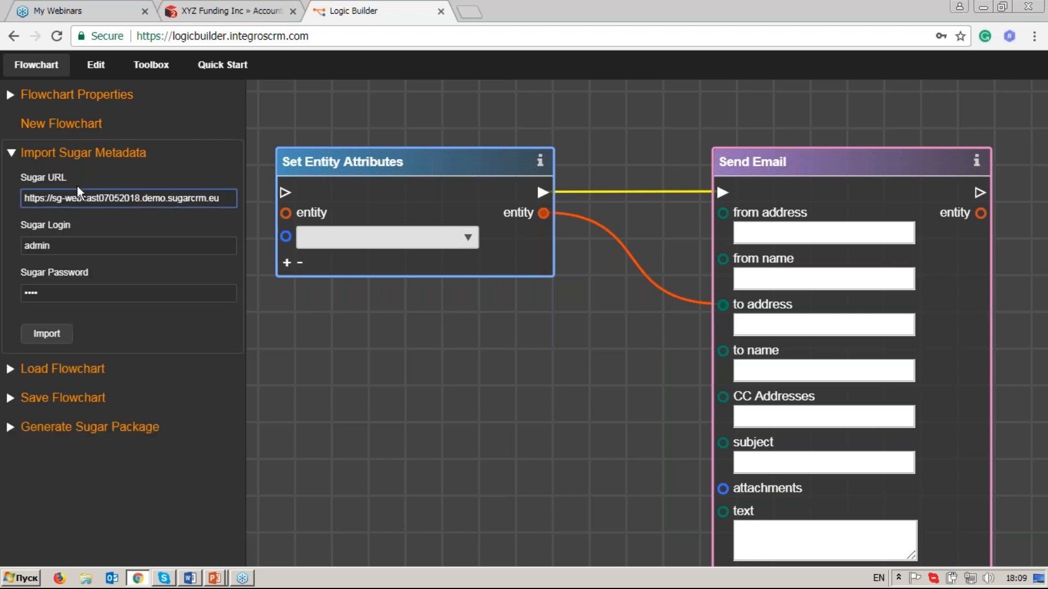
pyautogui.moveTo(222, 201); pyautogui.dragTo(9, 204)
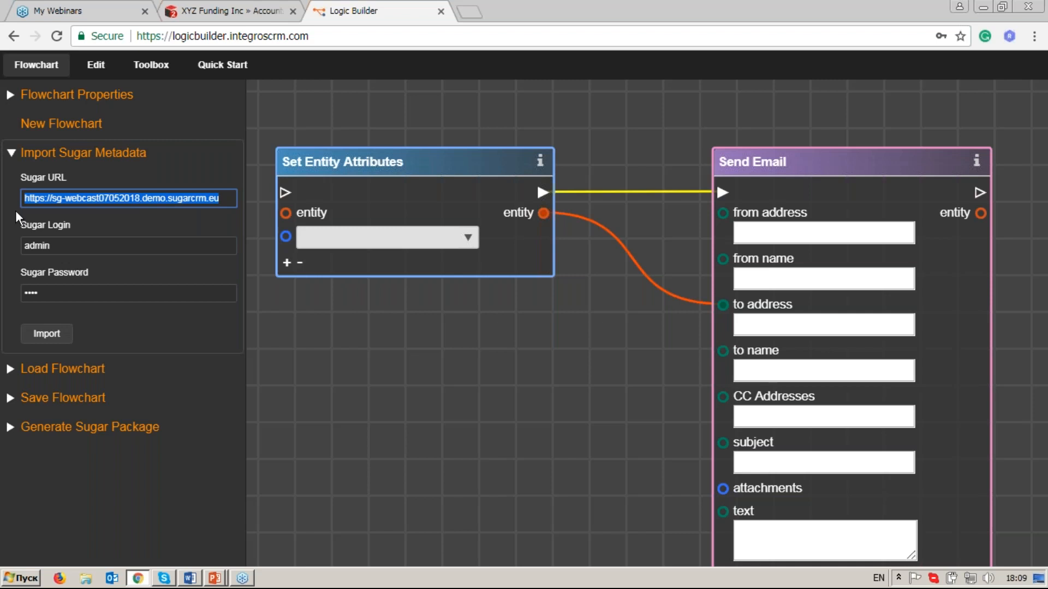
pyautogui.click(229, 200)
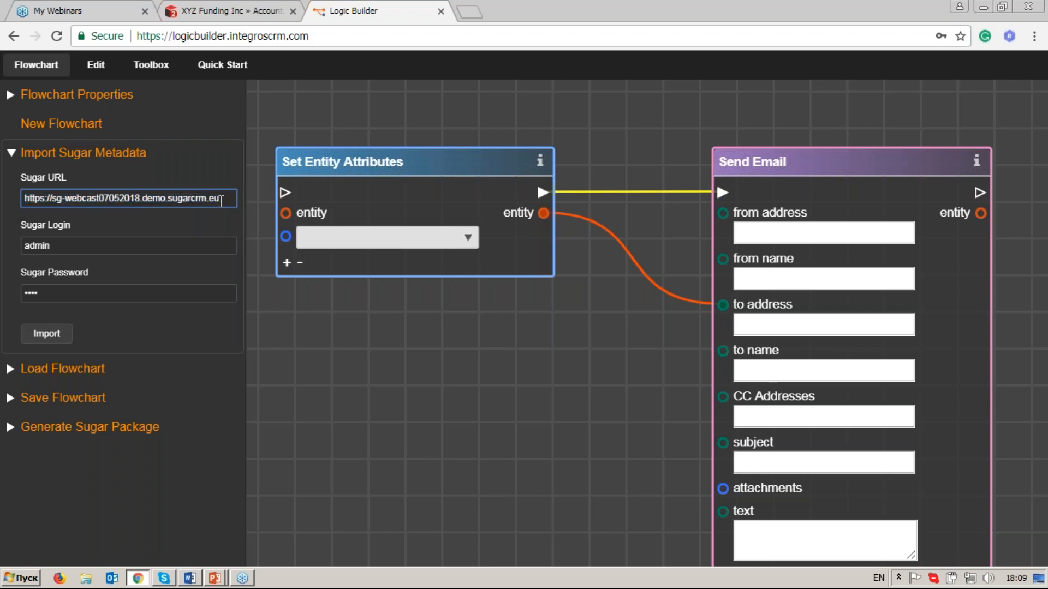
pyautogui.click(132, 248)
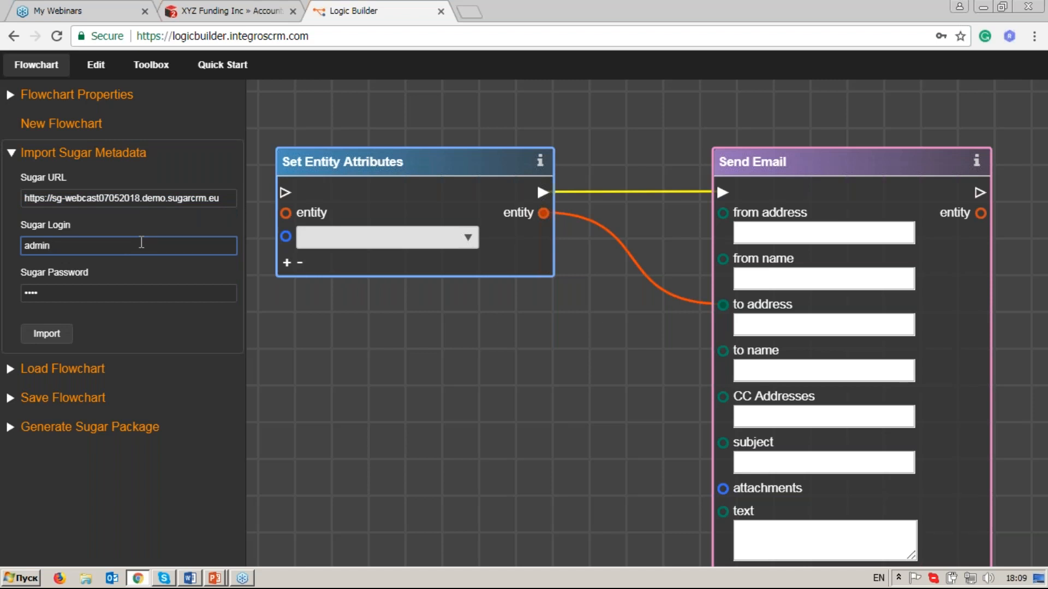
pyautogui.press('Tab')
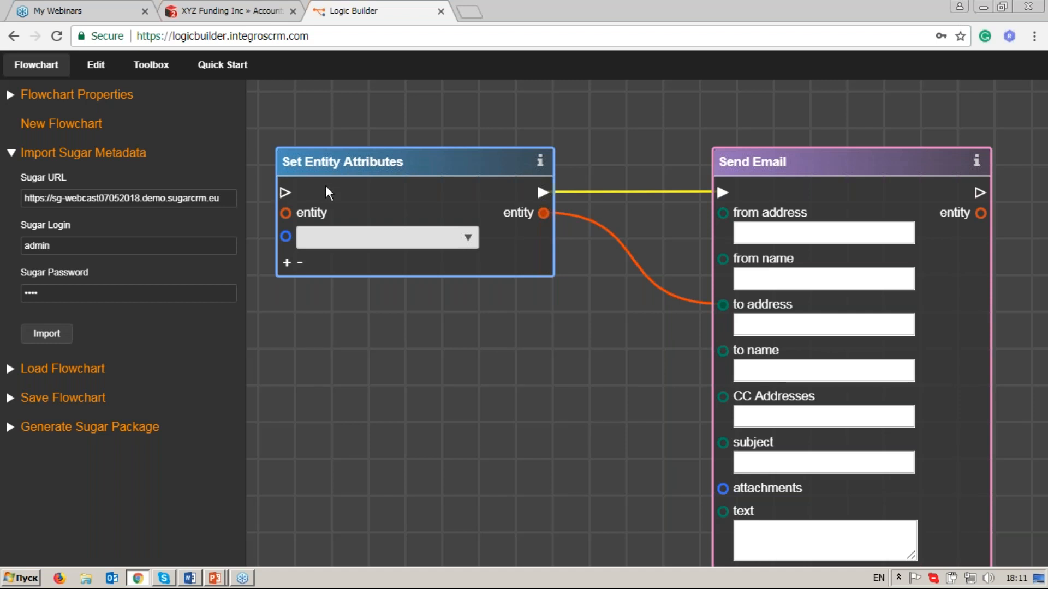
# Start a new flowchart, find the On Data Change operator with the search "on da" and place it on the canvas.
pyautogui.click(185, 130)
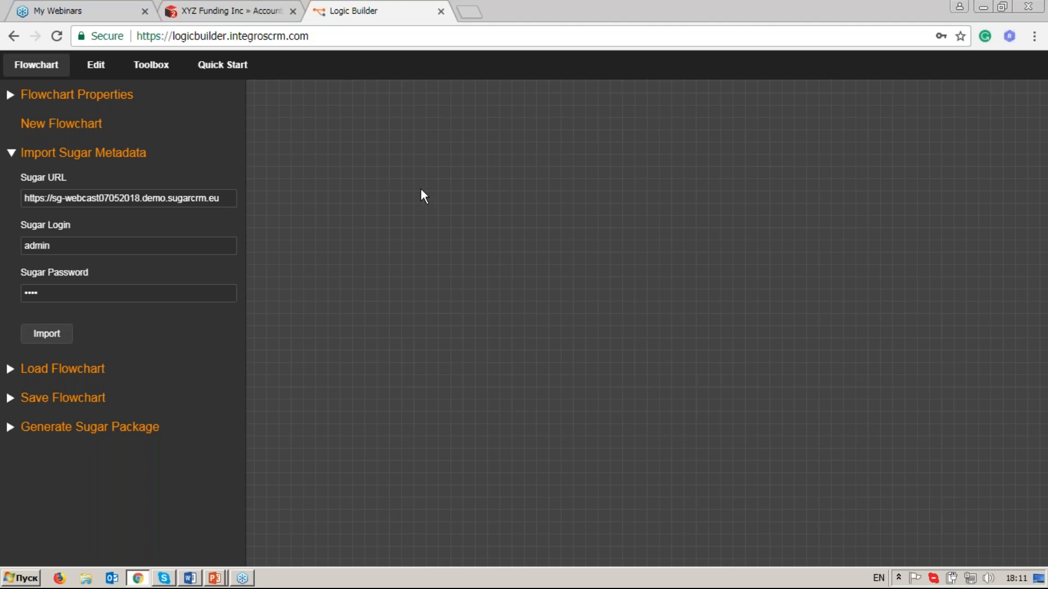
pyautogui.click(152, 65)
pyautogui.click(131, 121)
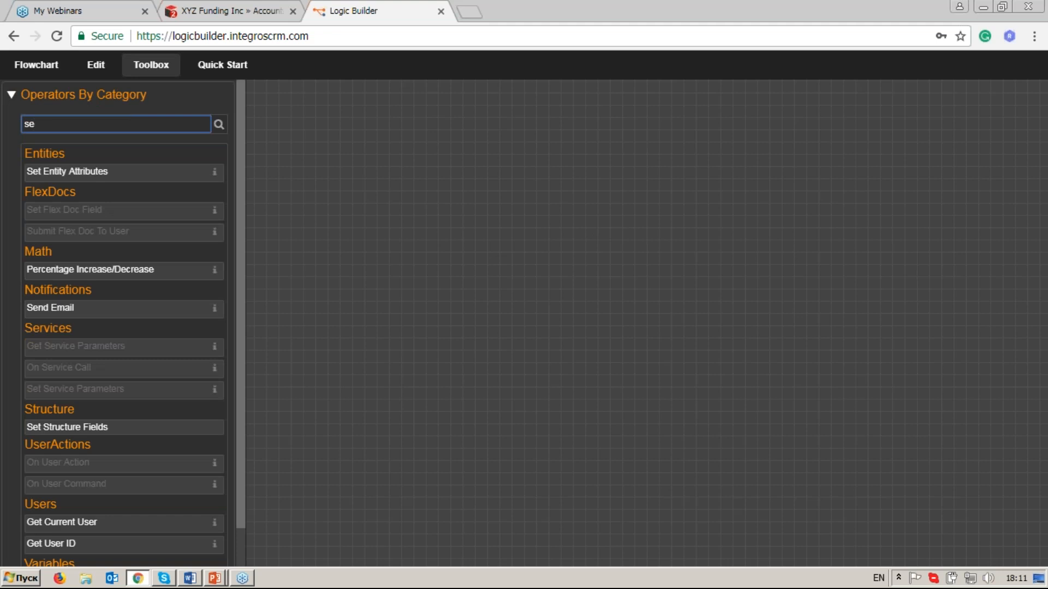
pyautogui.press('BackSpace')
pyautogui.press('BackSpace')
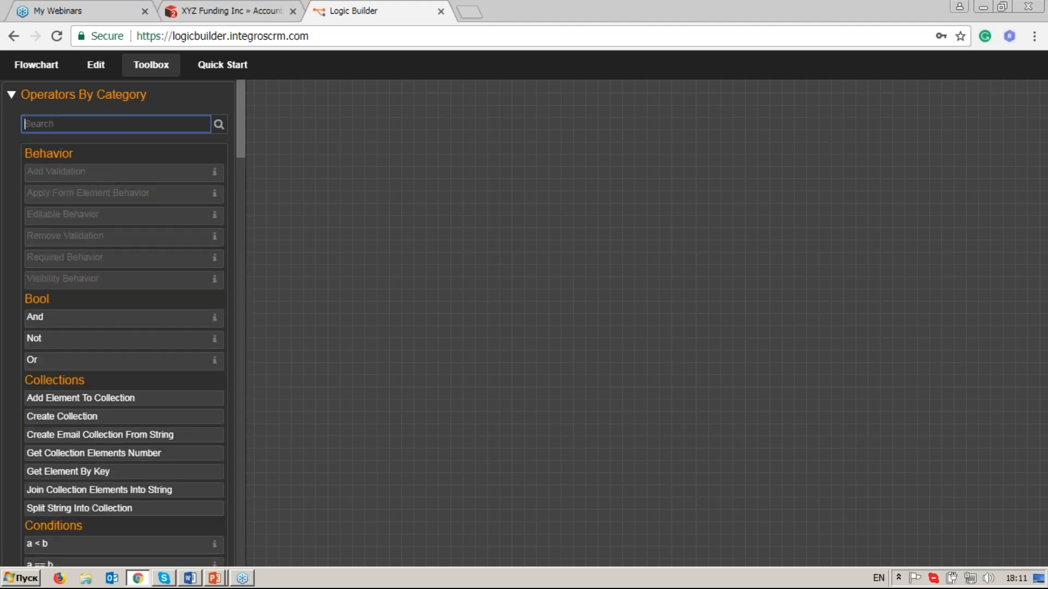
pyautogui.write('on da')
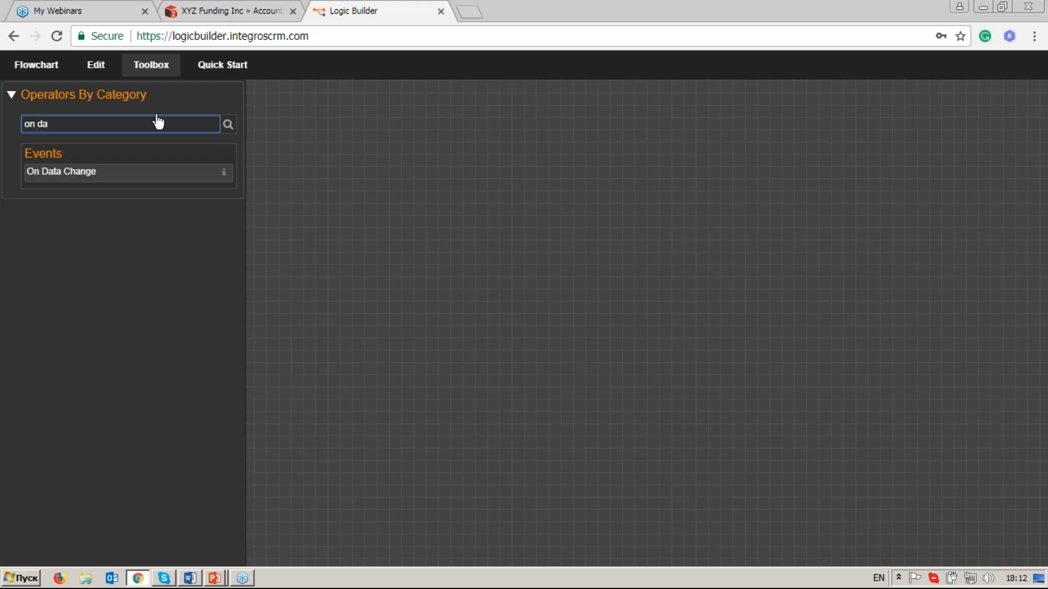
pyautogui.moveTo(163, 172); pyautogui.dragTo(578, 314)
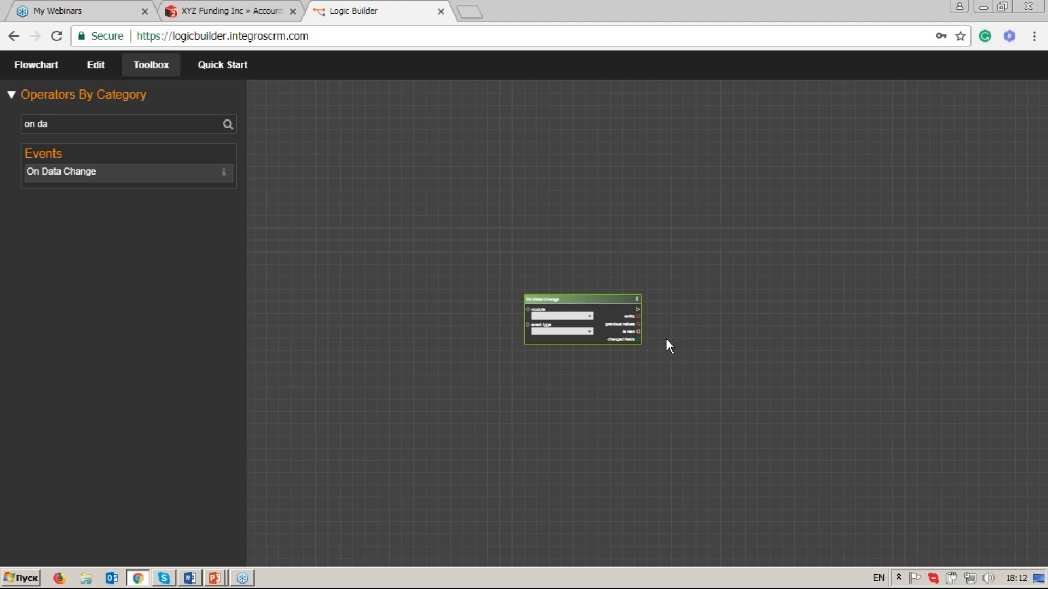
pyautogui.scroll(5, 649, 338)
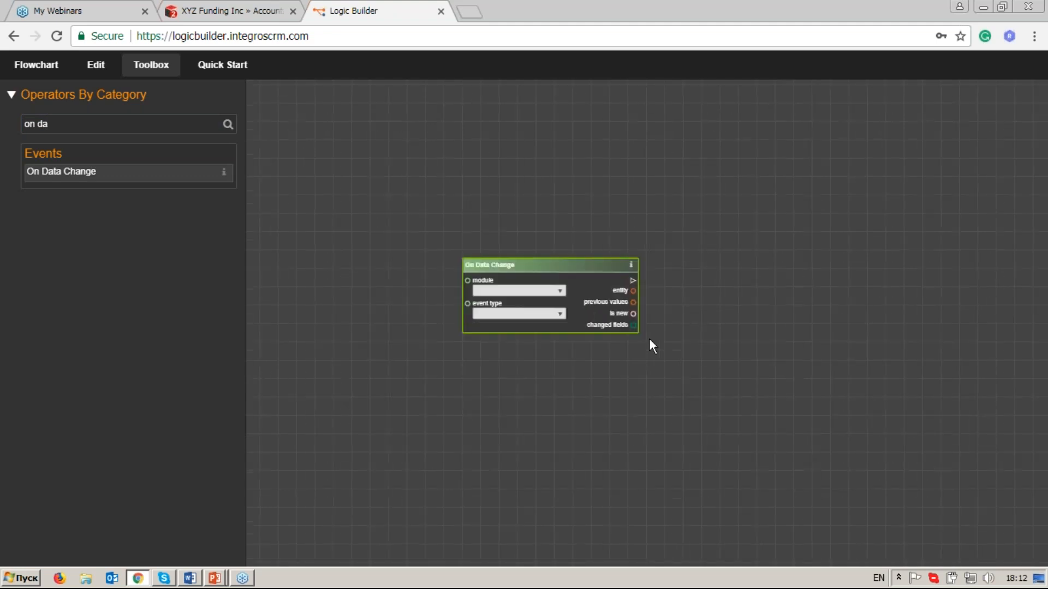
pyautogui.moveTo(583, 354); pyautogui.dragTo(670, 381)
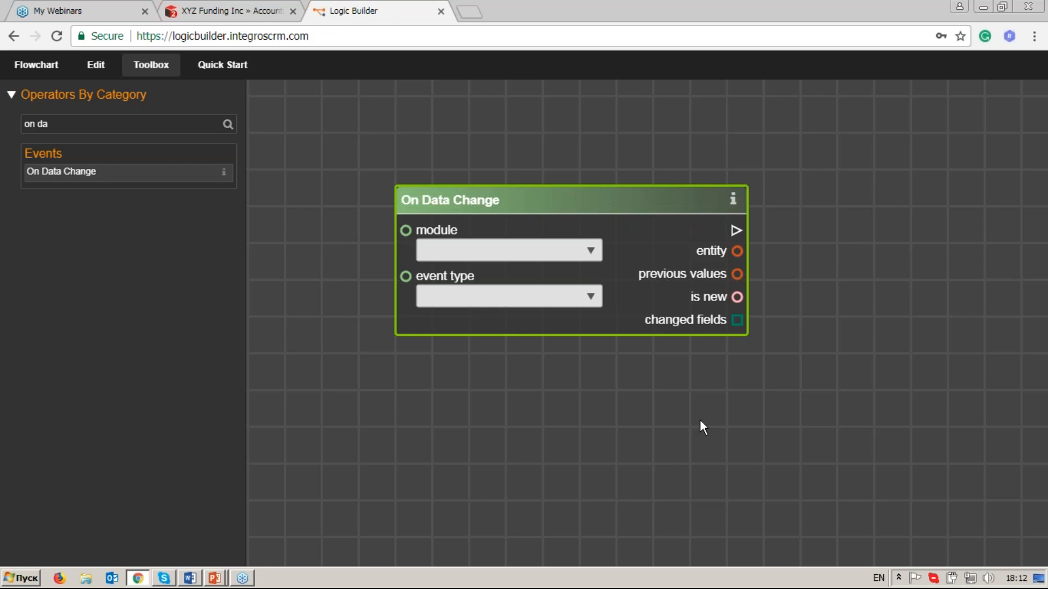
# Find the On Link Change operator with the search "on li" and place it on the canvas below On Data Change.
pyautogui.click(98, 126)
pyautogui.press('BackSpace')
pyautogui.press('BackSpace')
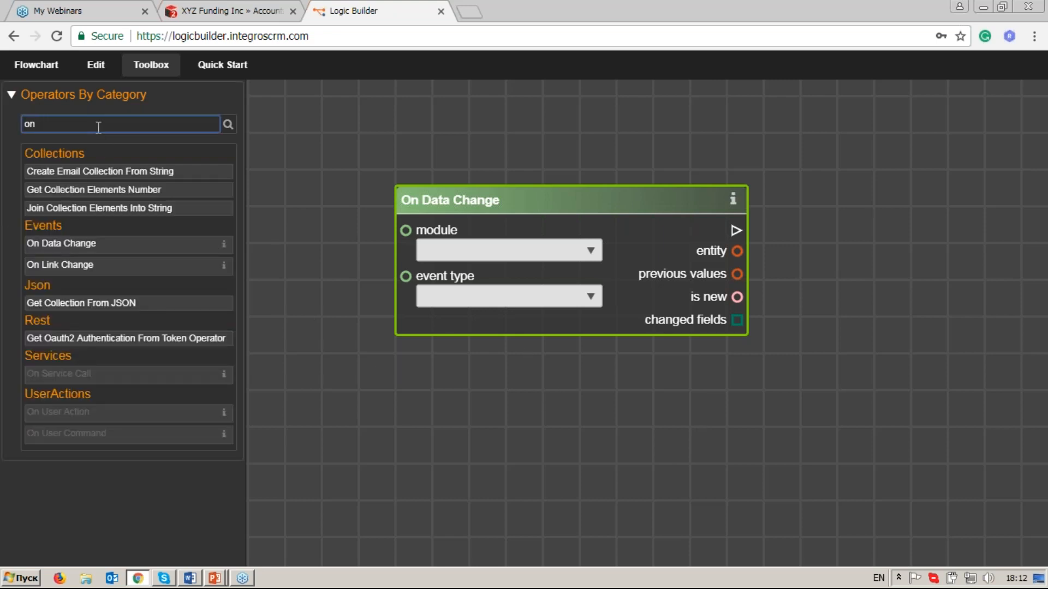
pyautogui.write('li')
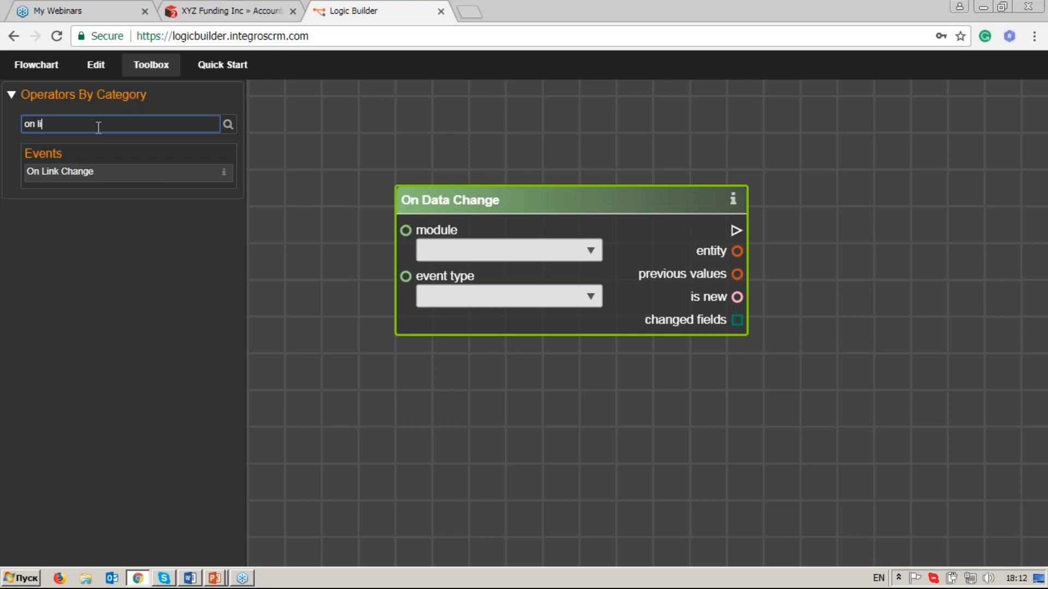
pyautogui.click(113, 173)
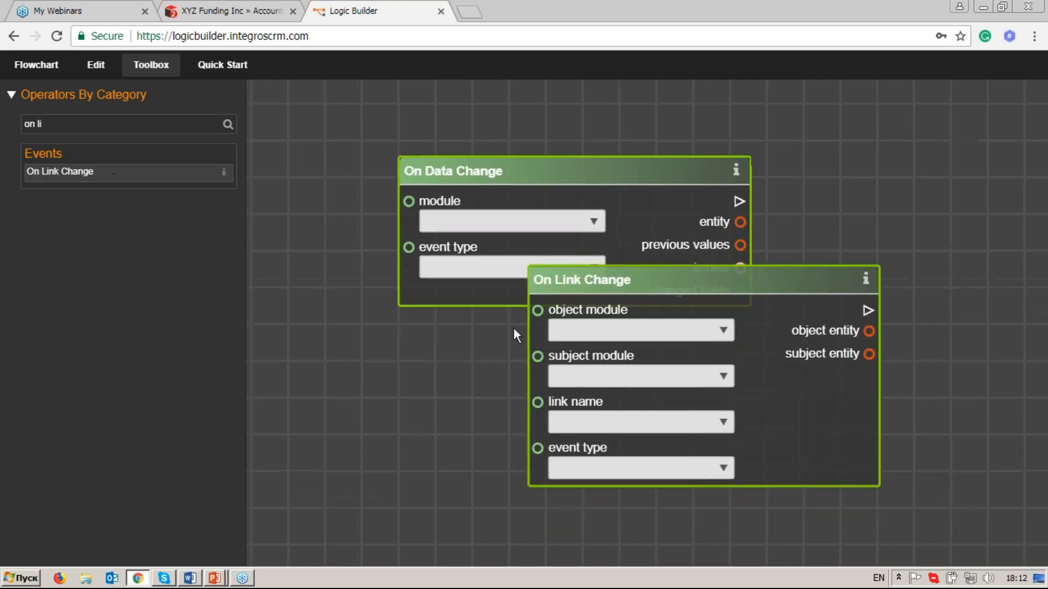
pyautogui.moveTo(578, 205); pyautogui.dragTo(457, 290)
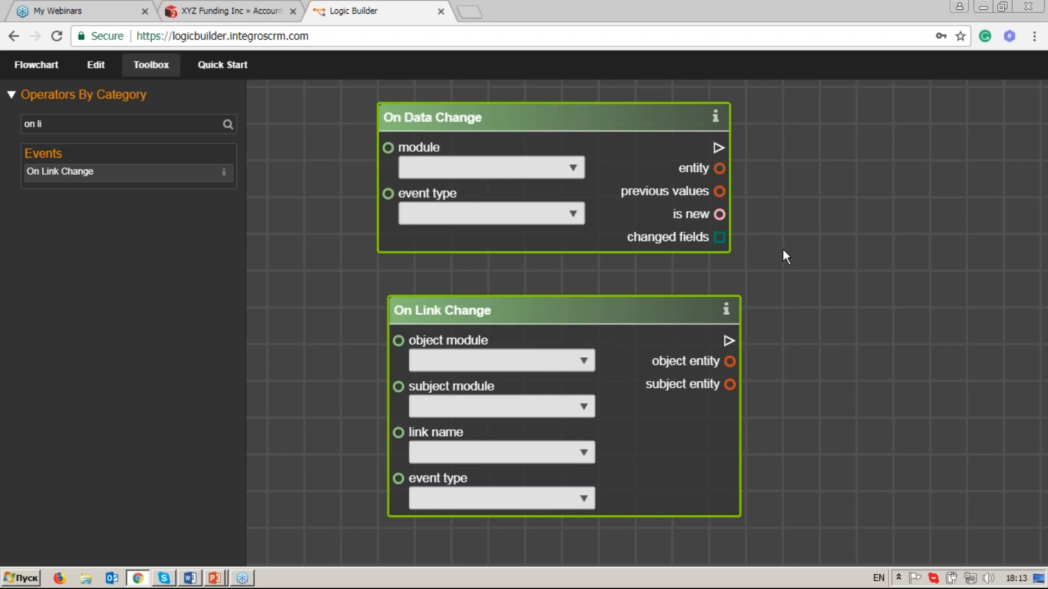
# Delete the On Link Change operator from the canvas.
pyautogui.click(548, 314)
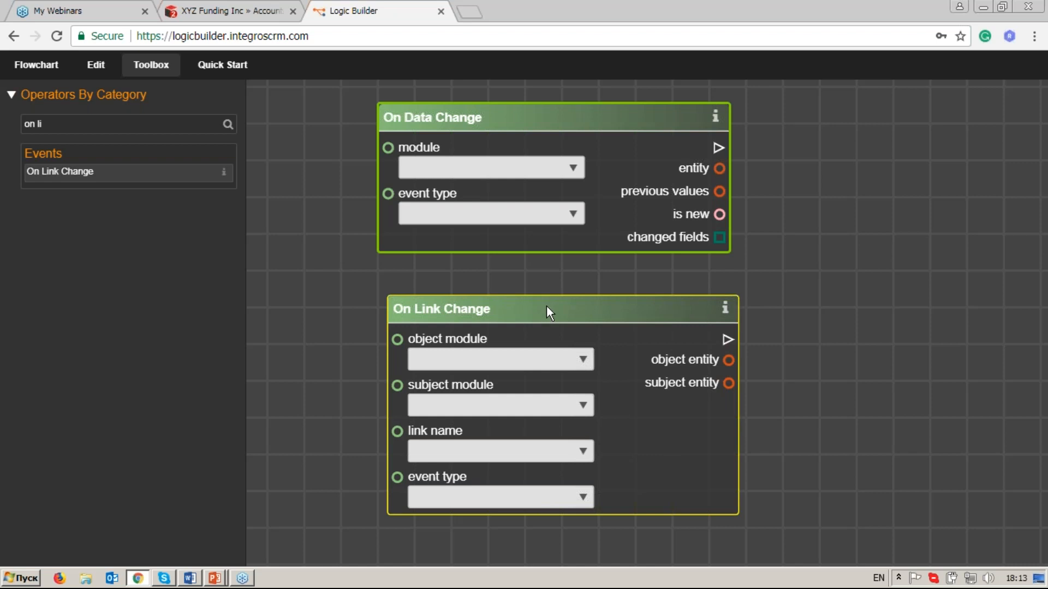
pyautogui.rightClick(545, 303)
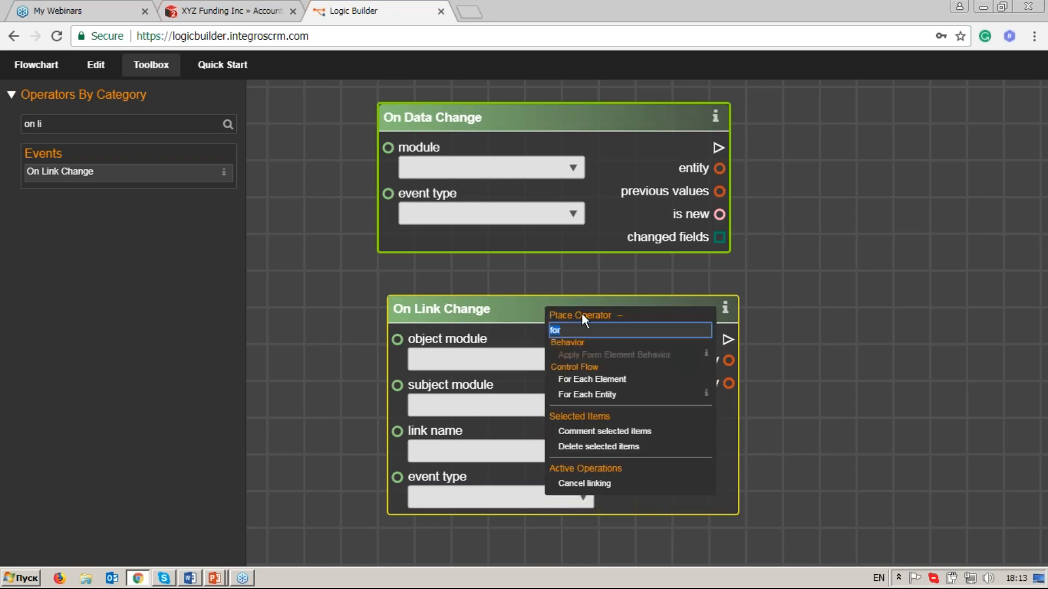
pyautogui.click(621, 316)
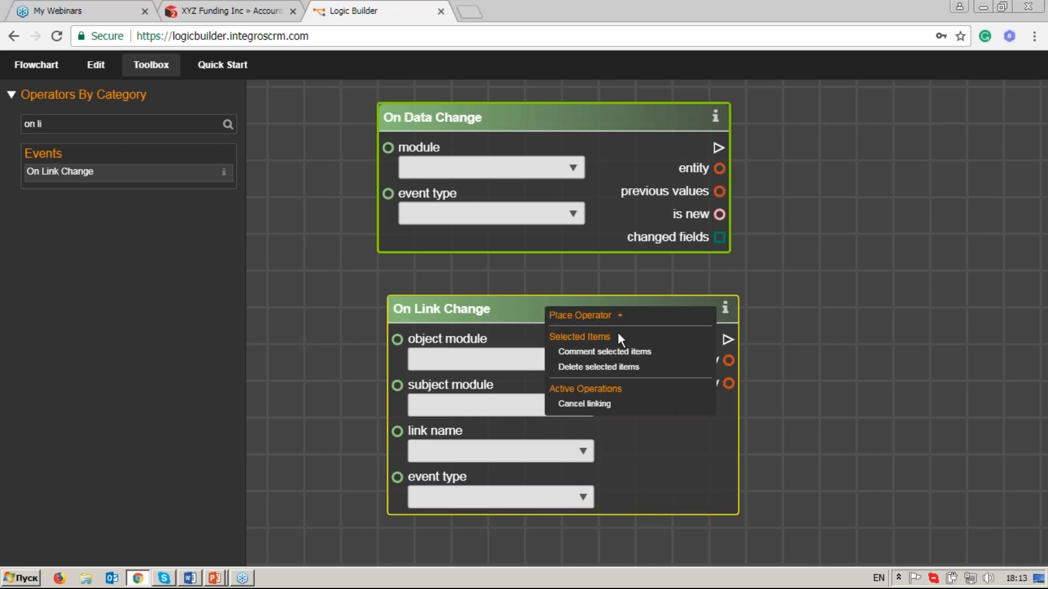
pyautogui.click(632, 368)
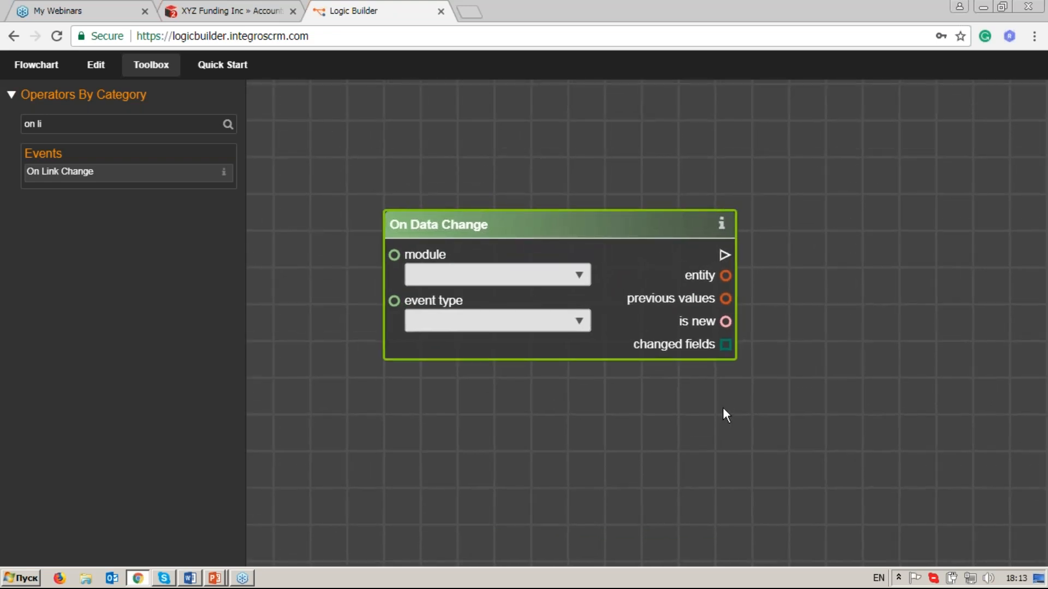
# Set the On Data Change operator's module to Accounts and its event type to After Save.
pyautogui.click(582, 276)
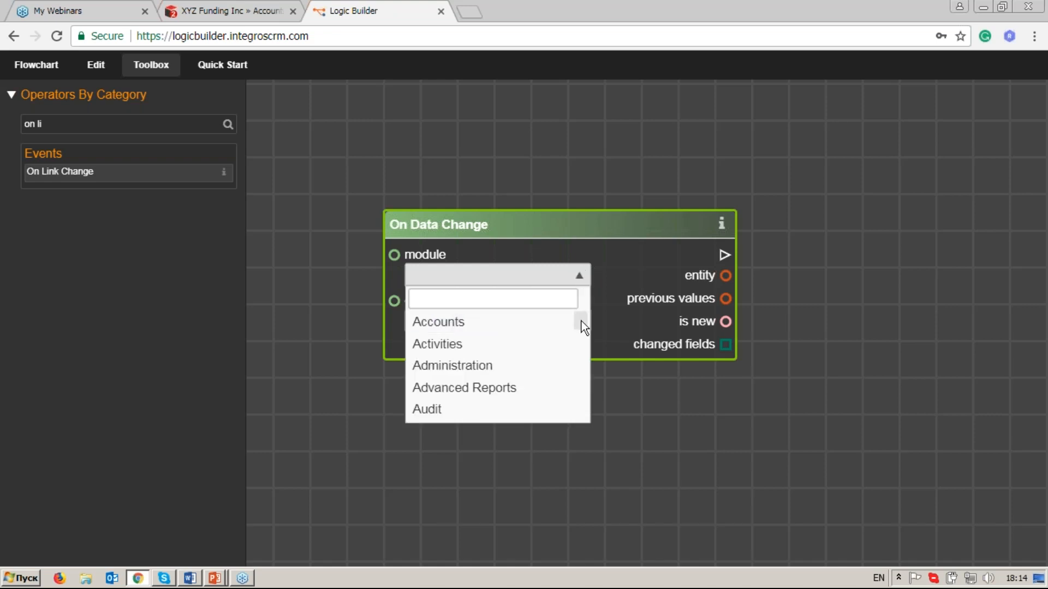
pyautogui.moveTo(581, 320); pyautogui.dragTo(581, 319)
pyautogui.click(551, 325)
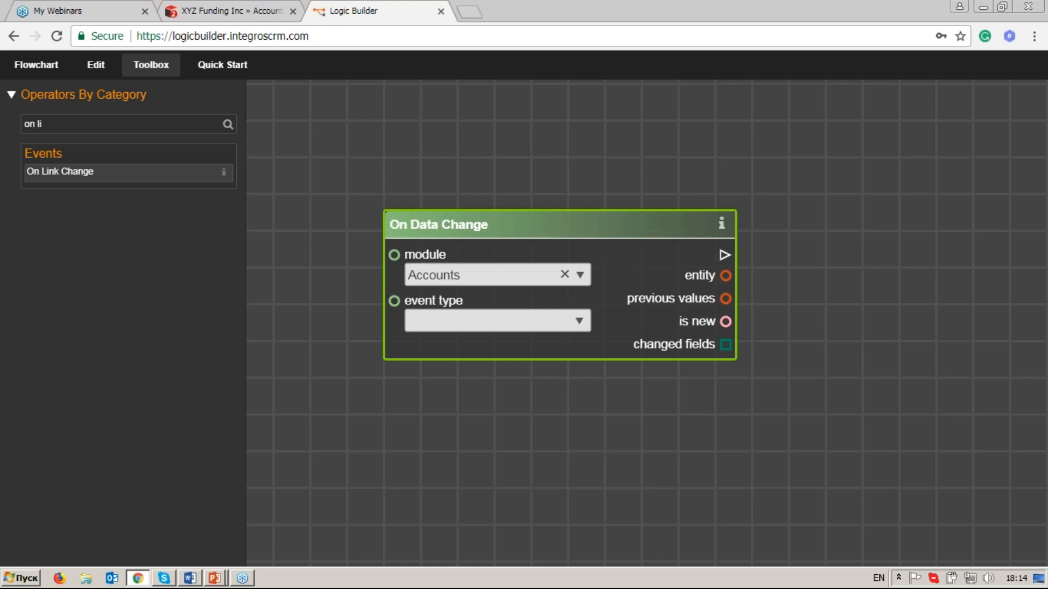
pyautogui.click(580, 324)
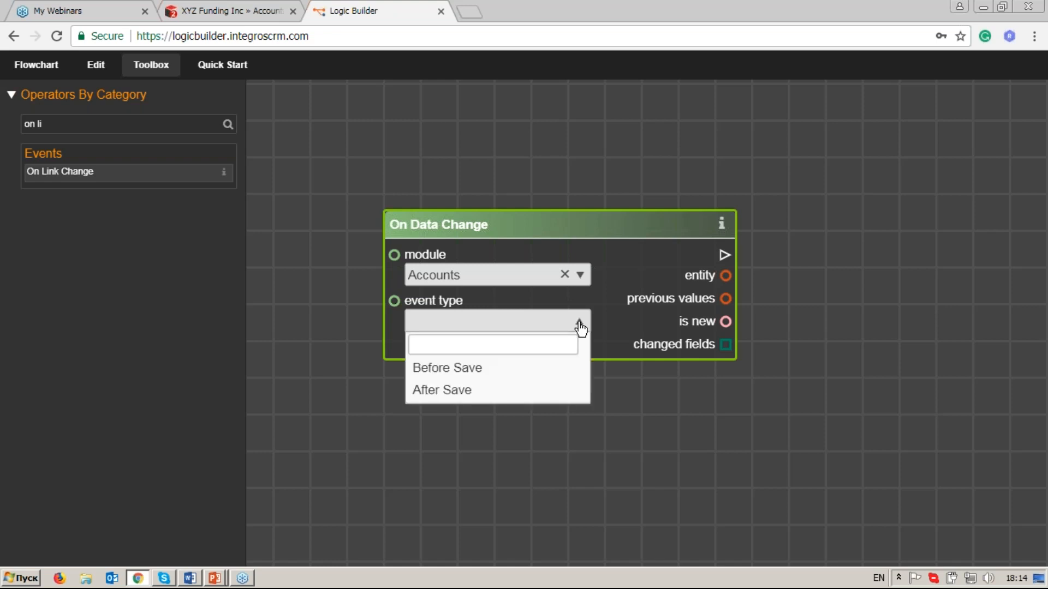
pyautogui.click(549, 392)
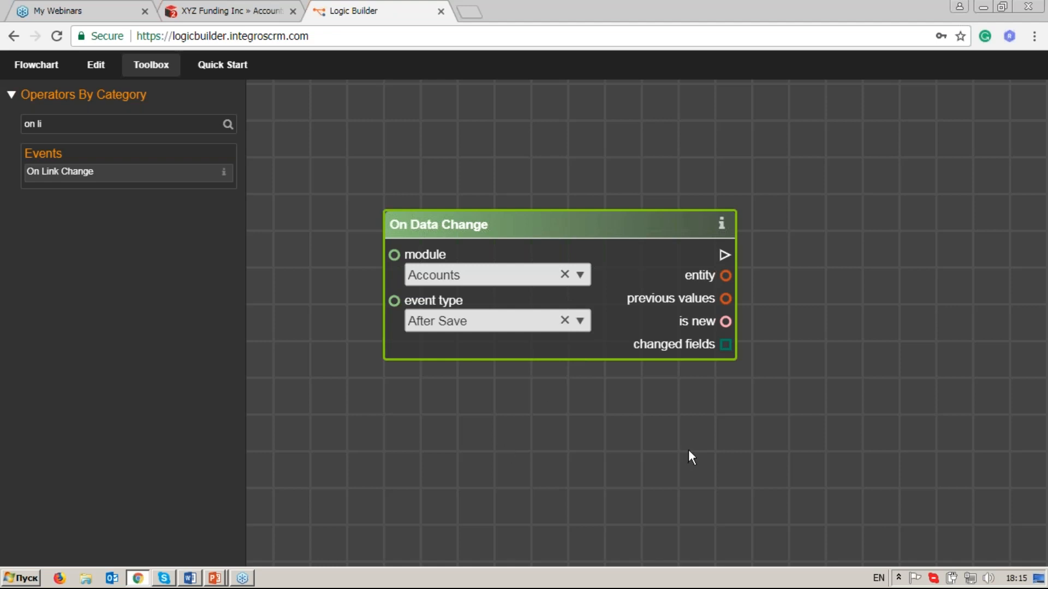
# Find the Branch operator with the search "br" and place it on the canvas to the right of On Data Change.
pyautogui.moveTo(689, 450); pyautogui.dragTo(683, 415)
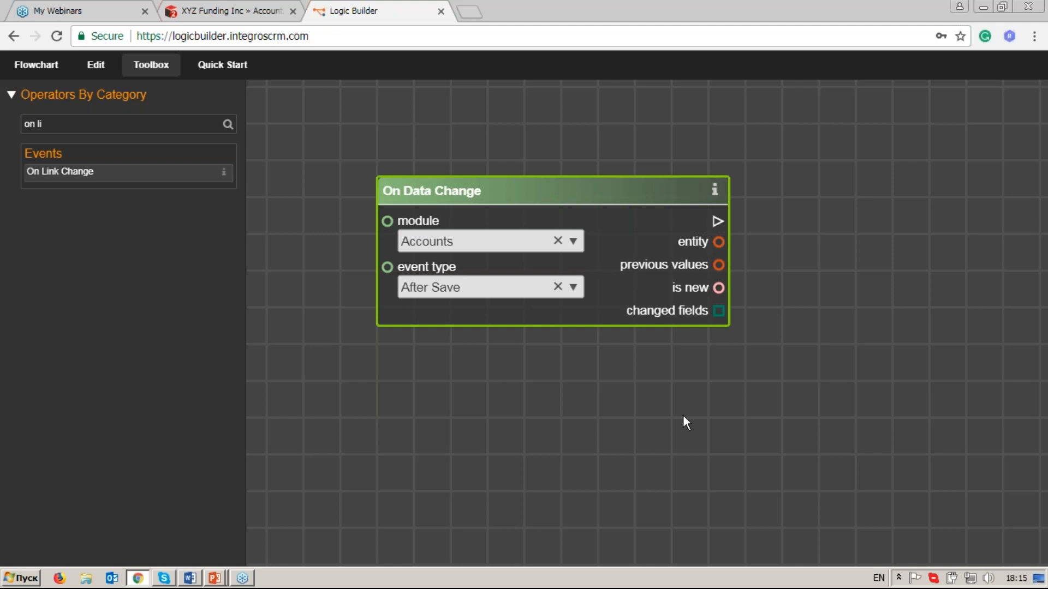
pyautogui.moveTo(685, 417); pyautogui.dragTo(621, 392)
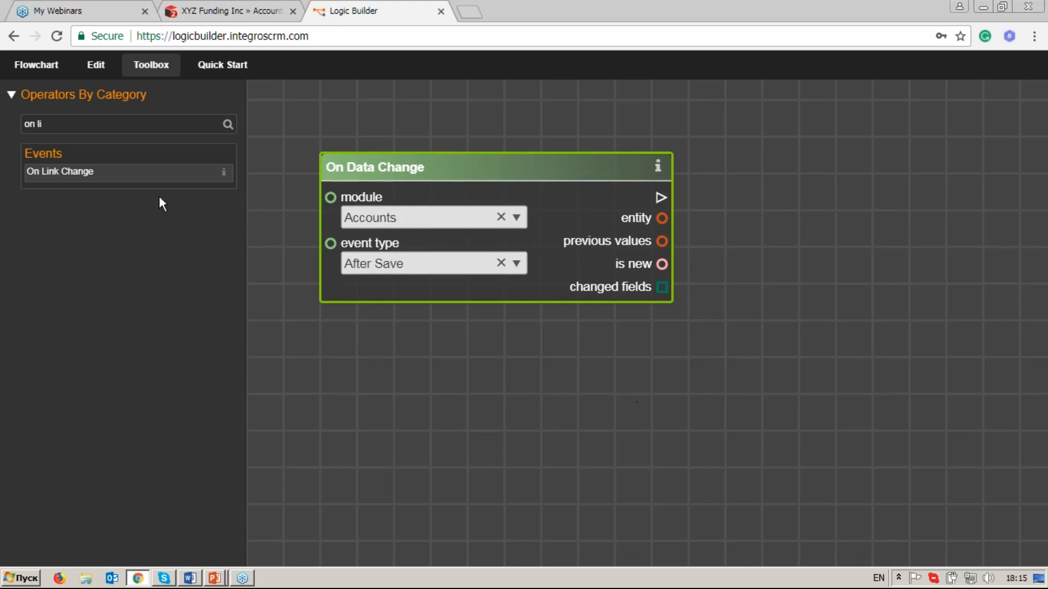
pyautogui.moveTo(101, 126); pyautogui.dragTo(25, 127)
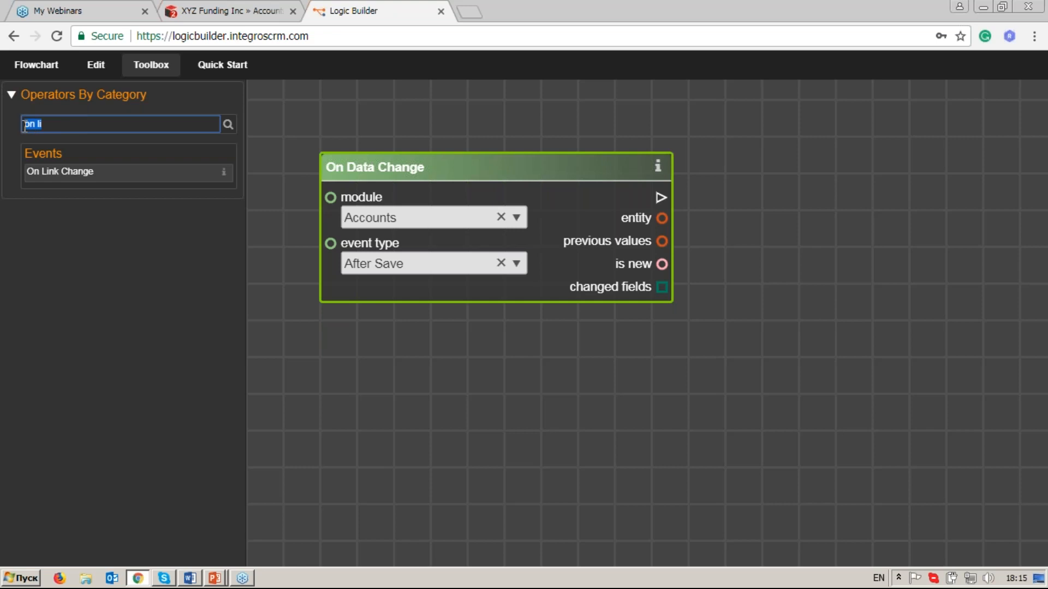
pyautogui.write('br')
pyautogui.click(79, 181)
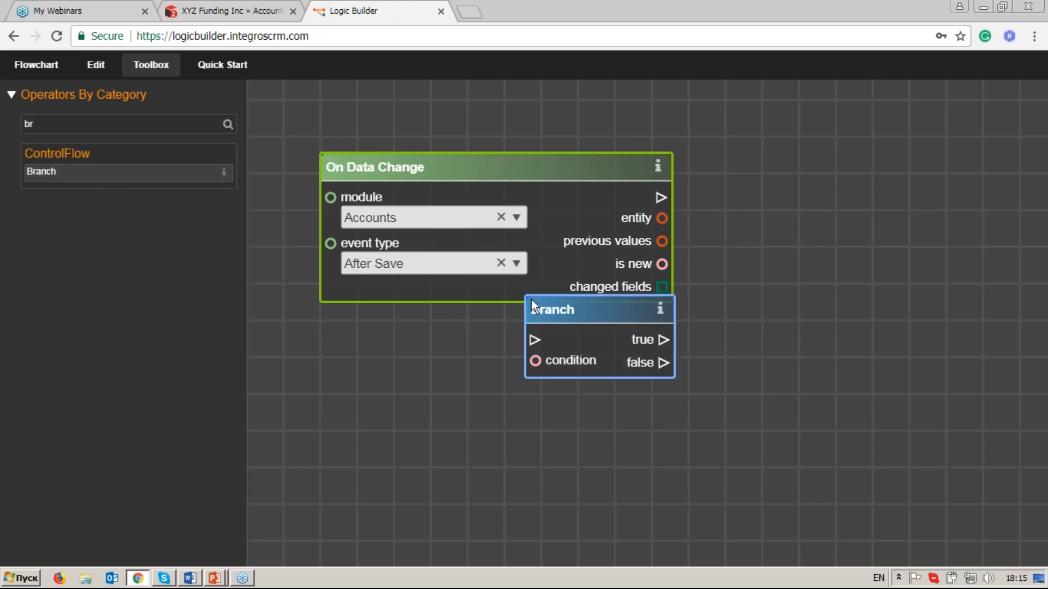
pyautogui.moveTo(552, 310); pyautogui.dragTo(839, 176)
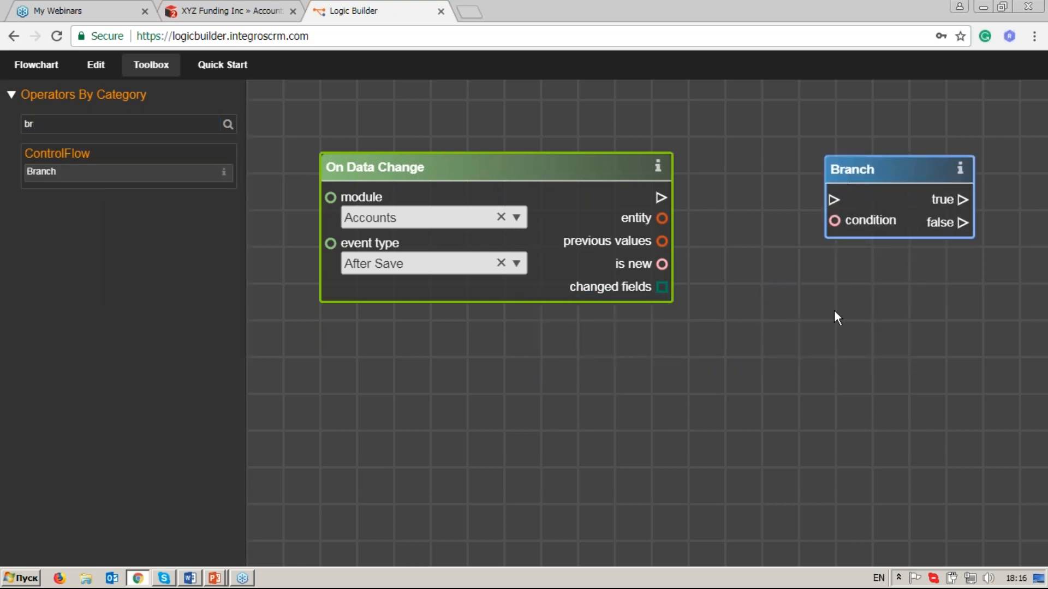
pyautogui.moveTo(834, 311); pyautogui.dragTo(754, 323)
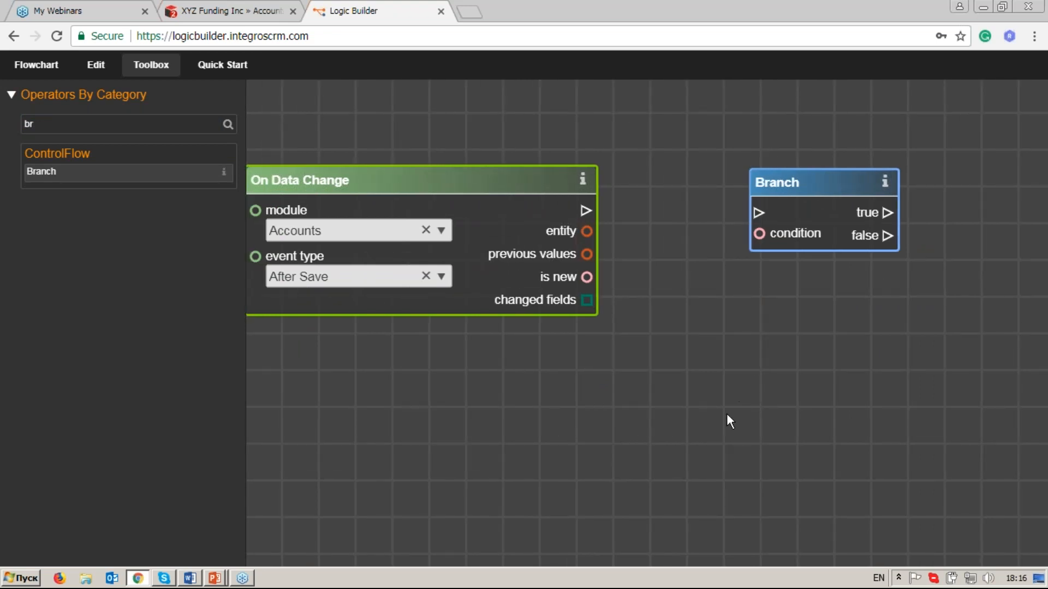
pyautogui.moveTo(718, 409); pyautogui.dragTo(751, 430)
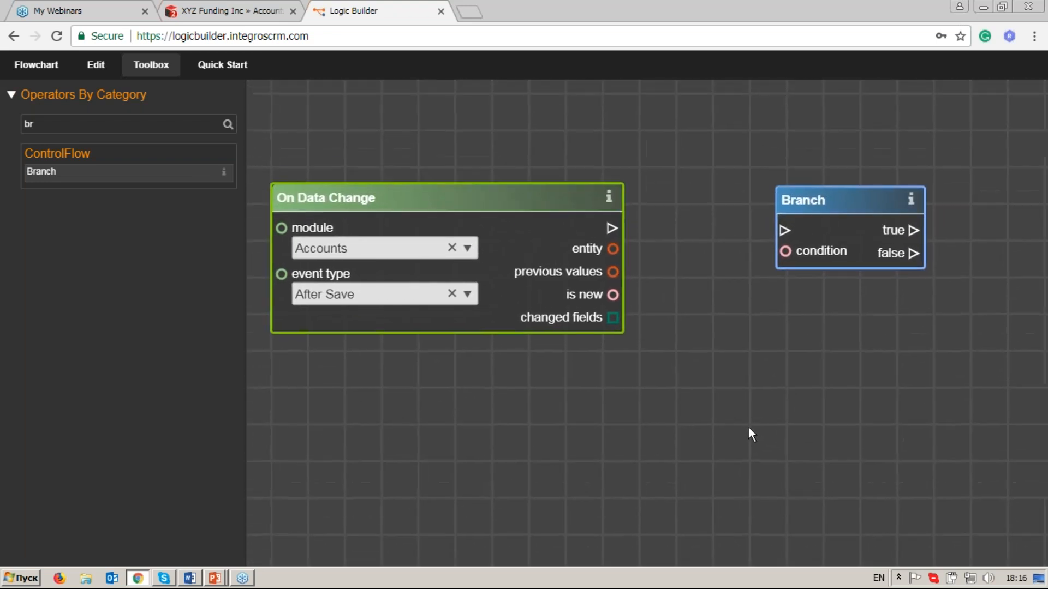
pyautogui.moveTo(819, 420); pyautogui.dragTo(807, 419)
pyautogui.click(834, 216)
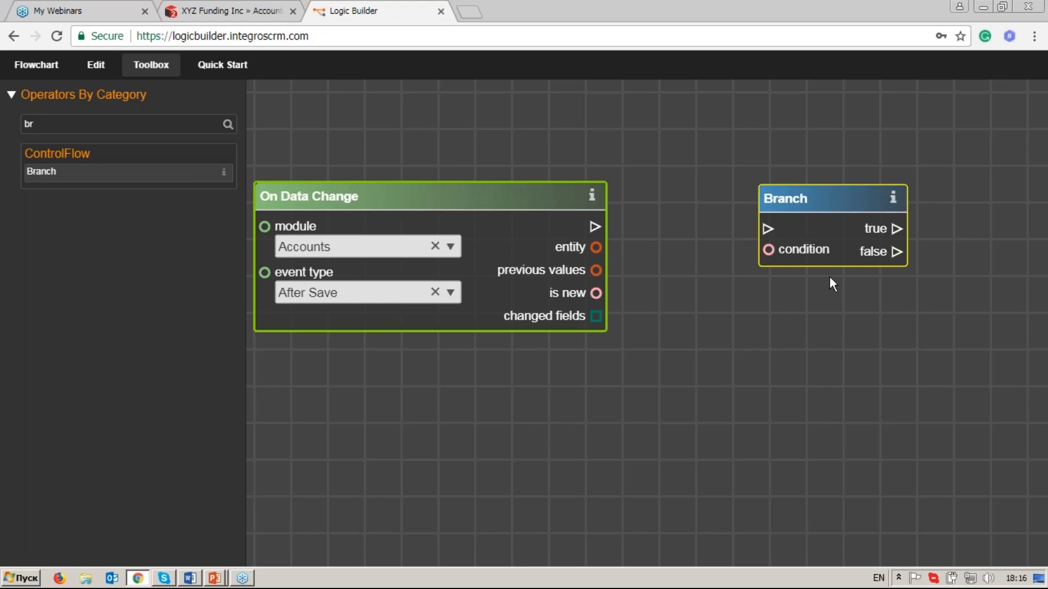
pyautogui.click(524, 195)
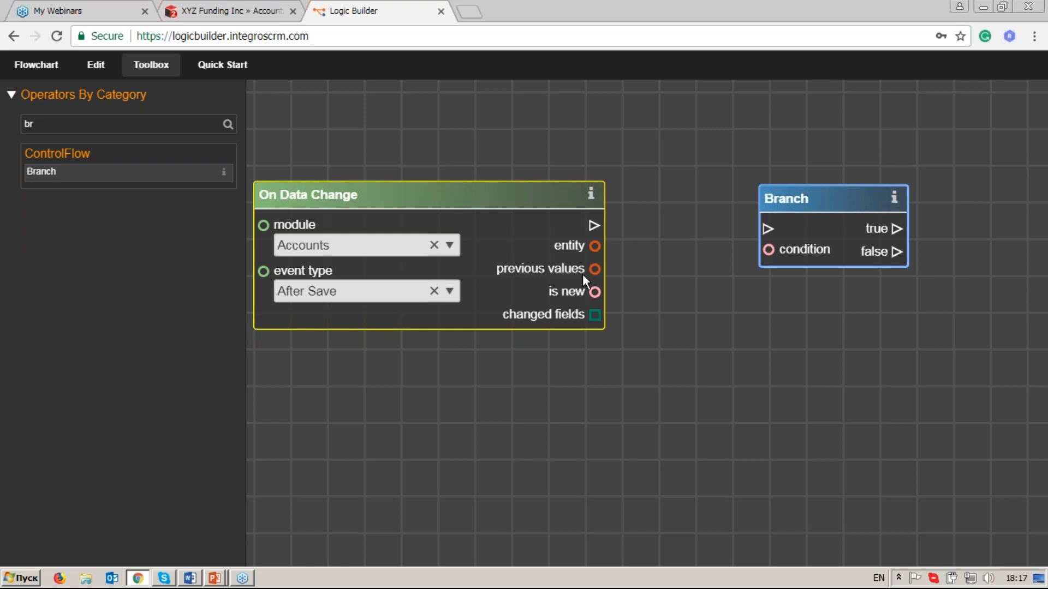
# Find the Get Entity Attributes operator with the search "get en" and place it on the canvas below Branch.
pyautogui.click(171, 130)
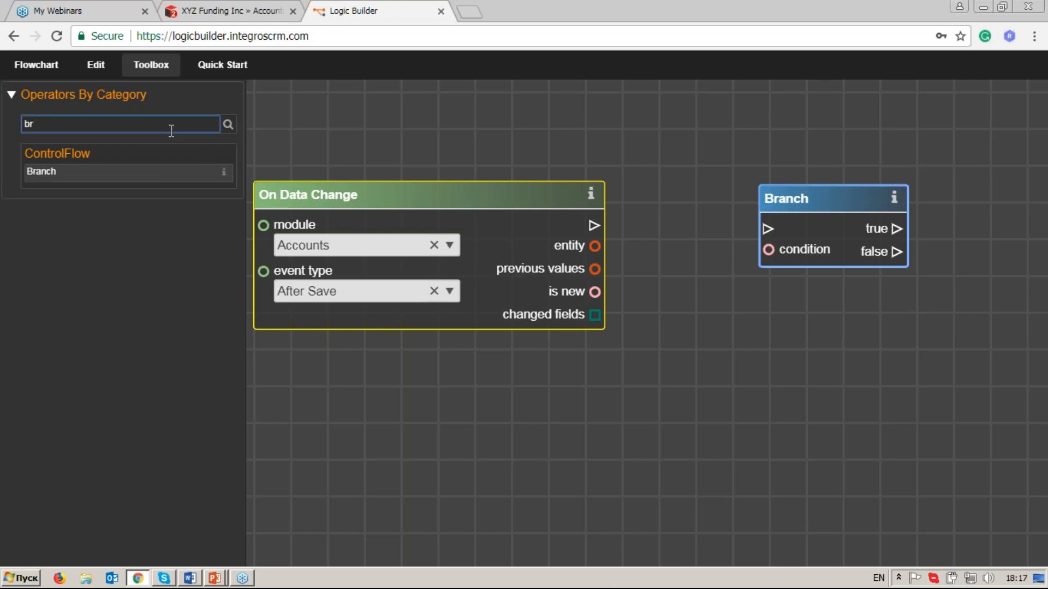
pyautogui.press('BackSpace')
pyautogui.press('BackSpace')
pyautogui.write('get en')
pyautogui.moveTo(155, 173); pyautogui.dragTo(815, 341)
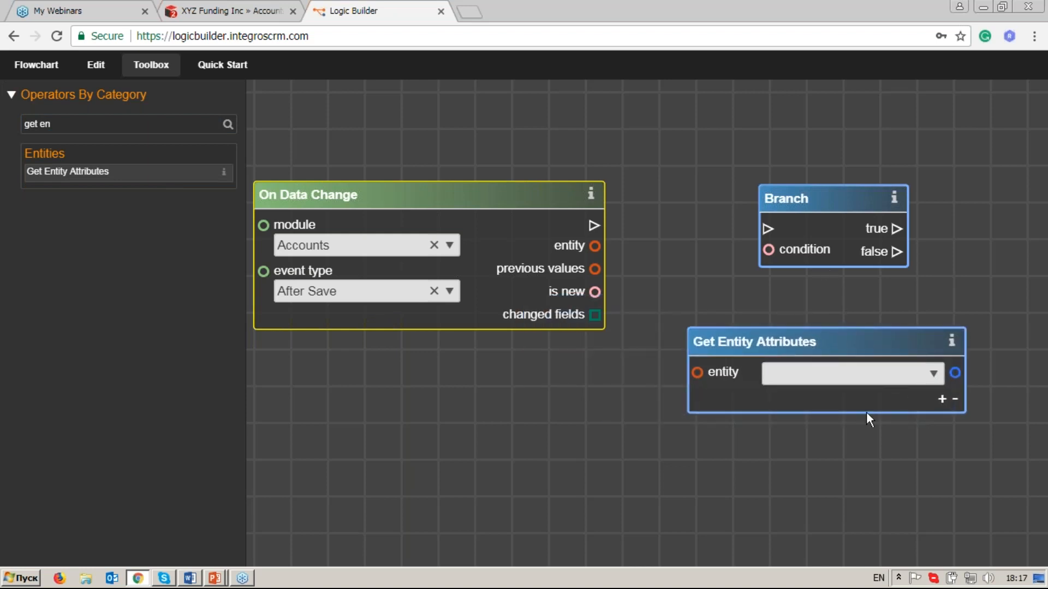
# Link the entity output of On Data Change to the entity input of Get Entity Attributes.
pyautogui.moveTo(885, 458); pyautogui.dragTo(879, 382)
pyautogui.click(925, 302)
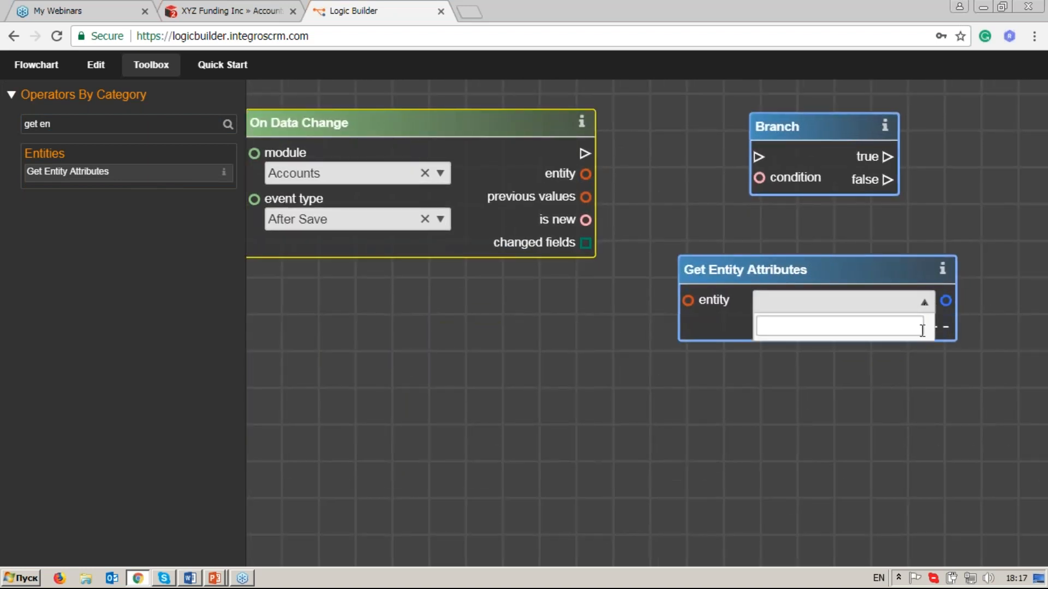
pyautogui.click(927, 305)
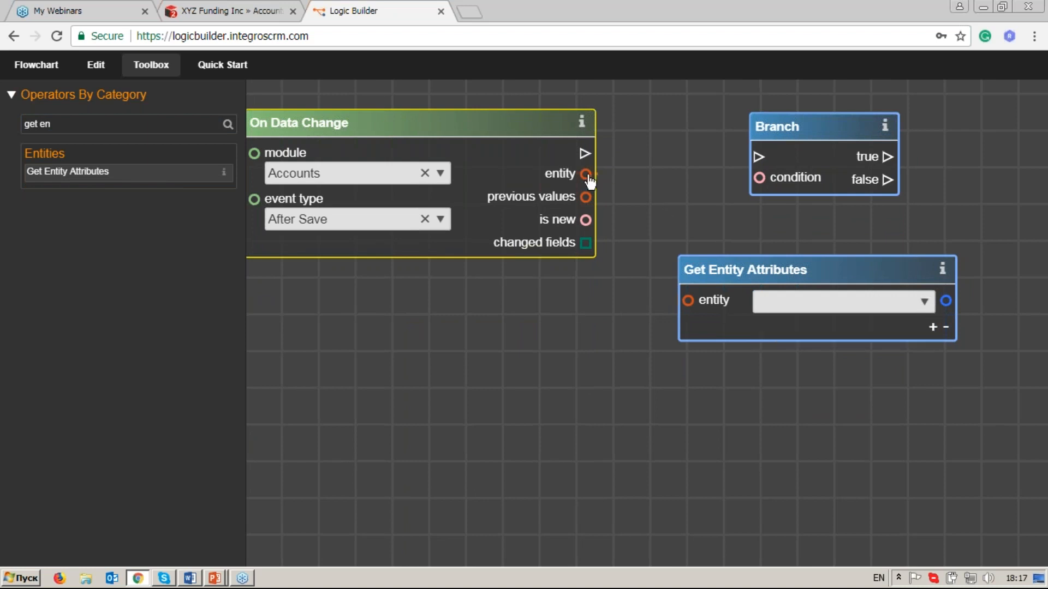
pyautogui.moveTo(630, 200); pyautogui.dragTo(688, 301)
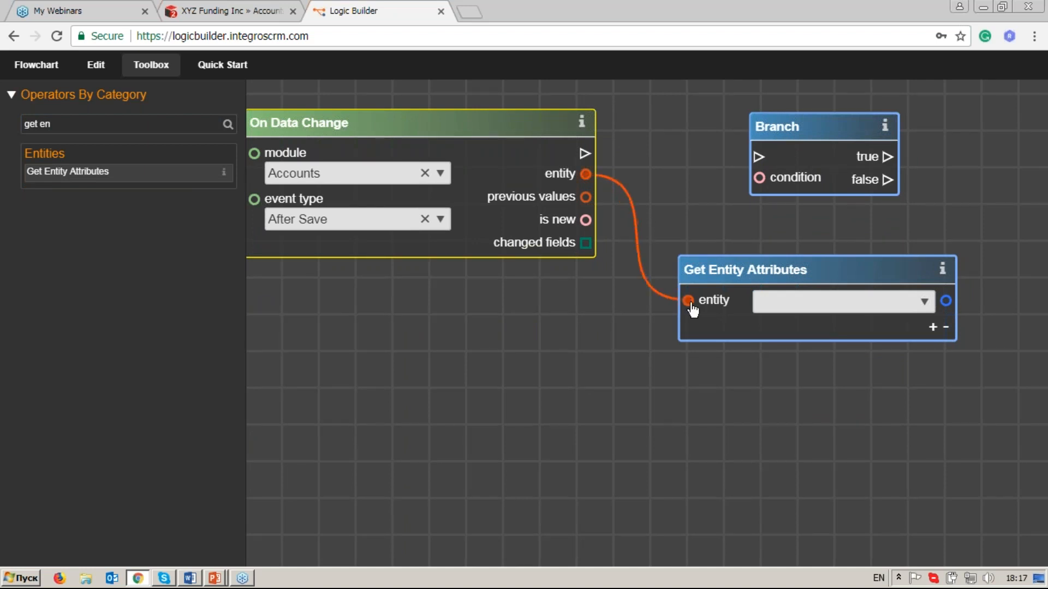
# Set the Get Entity Attributes attribute to Billing Street using the filter "stree", and move Branch further right on the canvas.
pyautogui.click(933, 309)
pyautogui.moveTo(930, 346); pyautogui.dragTo(929, 332)
pyautogui.click(879, 322)
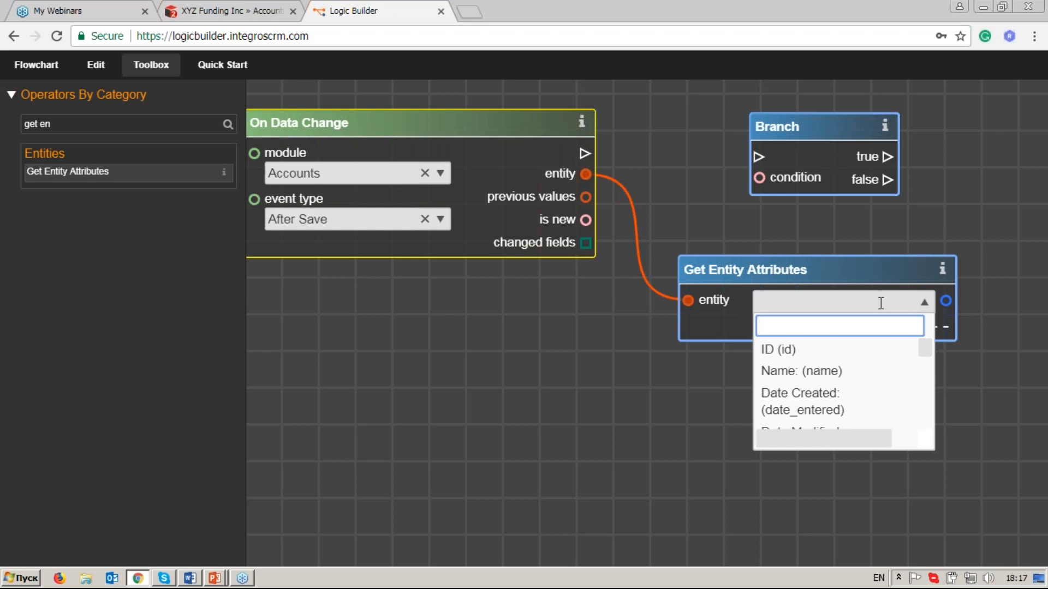
pyautogui.write('stree')
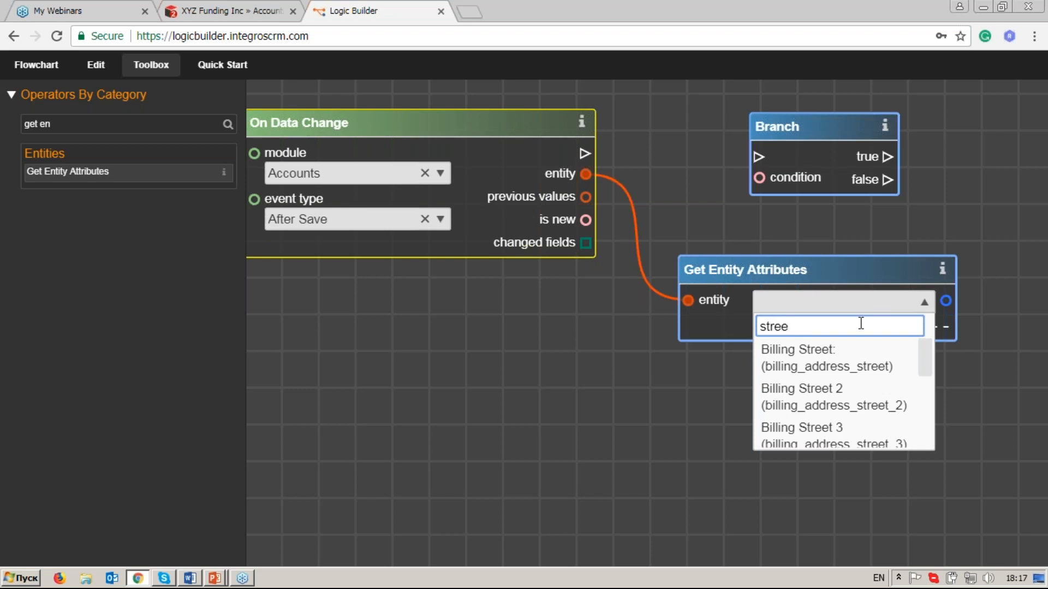
pyautogui.press('Return')
pyautogui.moveTo(816, 126); pyautogui.dragTo(977, 79)
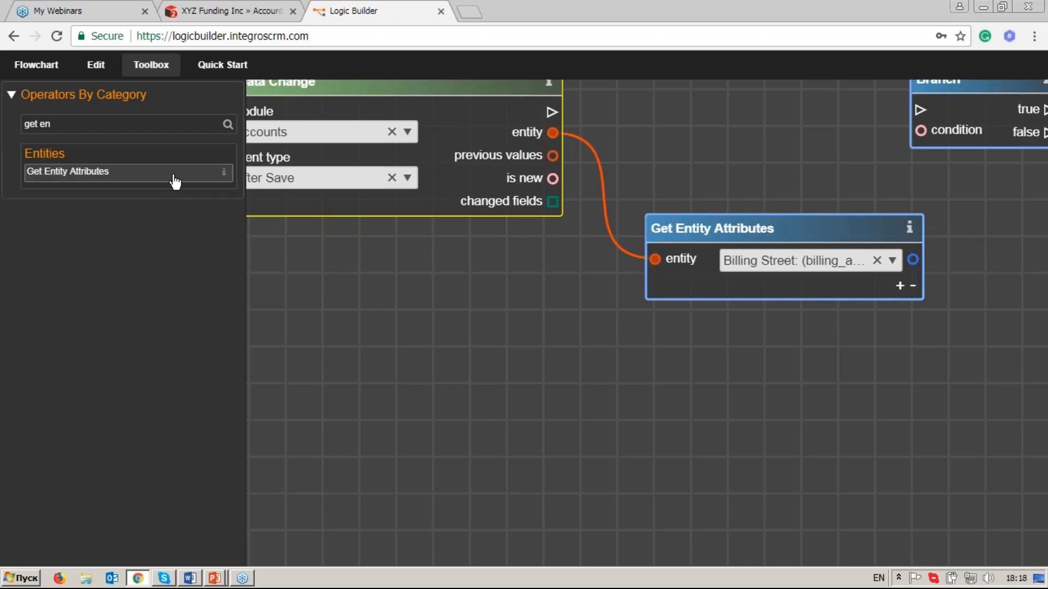
# Add a second Get Entity Attributes operator below the first and link the previous values output of On Data Change to its entity input.
pyautogui.moveTo(177, 178); pyautogui.dragTo(755, 377)
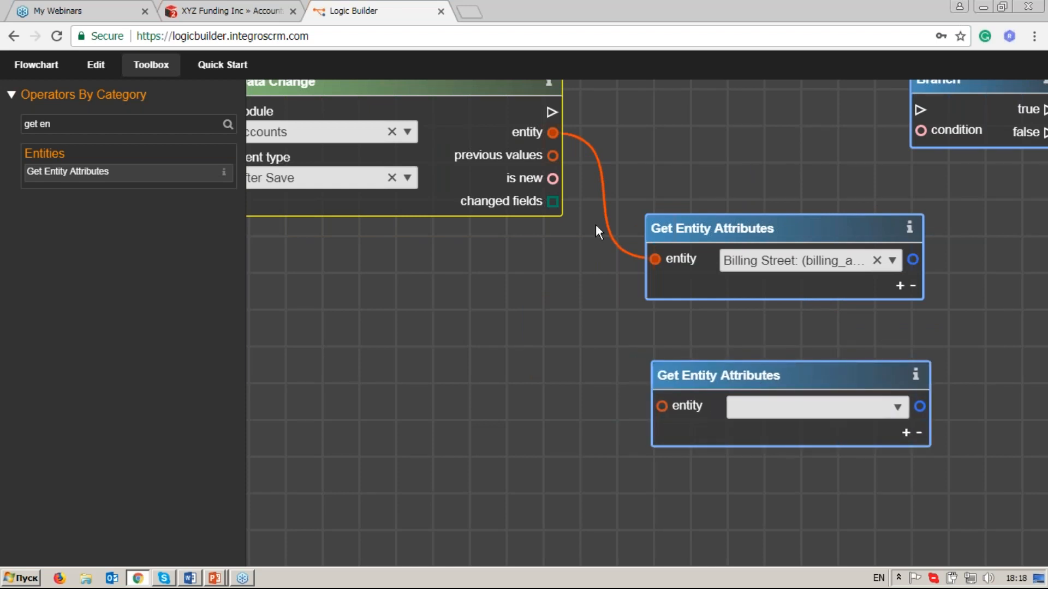
pyautogui.moveTo(553, 156)
pyautogui.mouseDown()
pyautogui.moveTo(641, 390)
pyautogui.moveTo(661, 405)
pyautogui.mouseUp()
pyautogui.moveTo(739, 221); pyautogui.dragTo(770, 225)
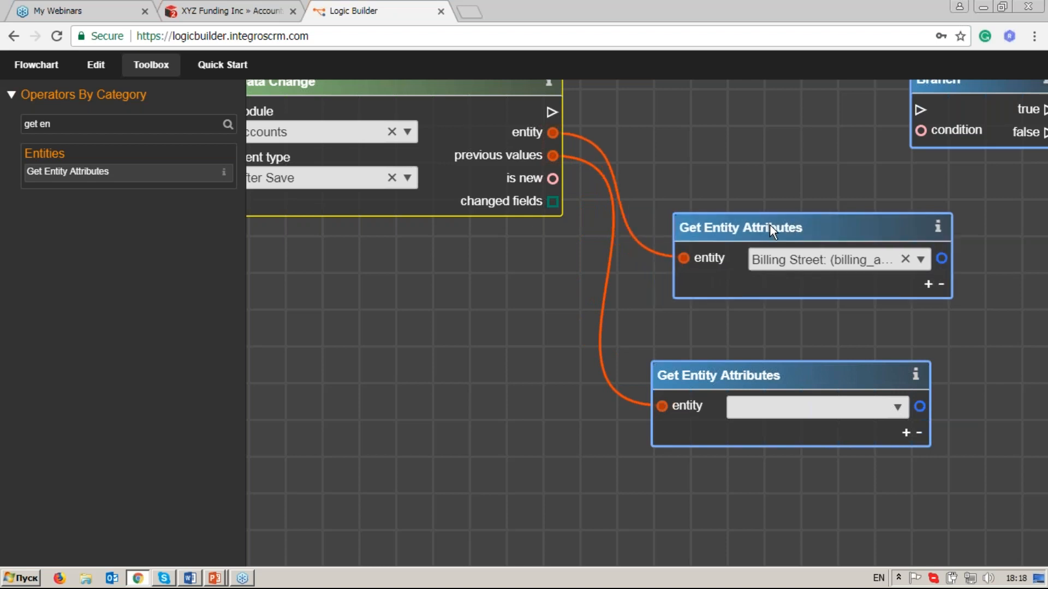
# Set the lower Get Entity Attributes operator's attribute to Billing Street using the filter "bi".
pyautogui.click(898, 414)
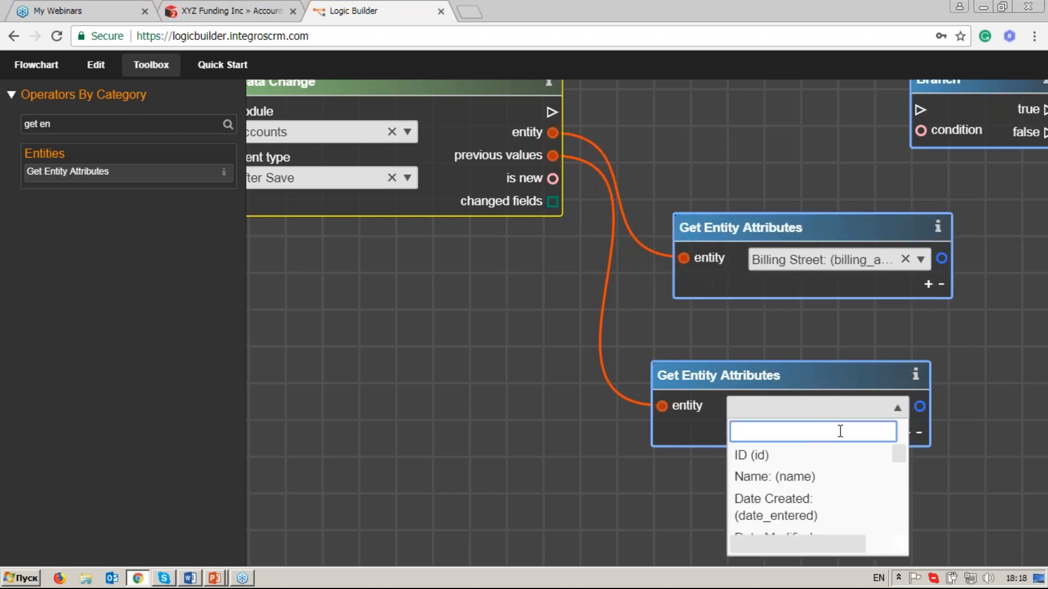
pyautogui.write('bi')
pyautogui.click(835, 466)
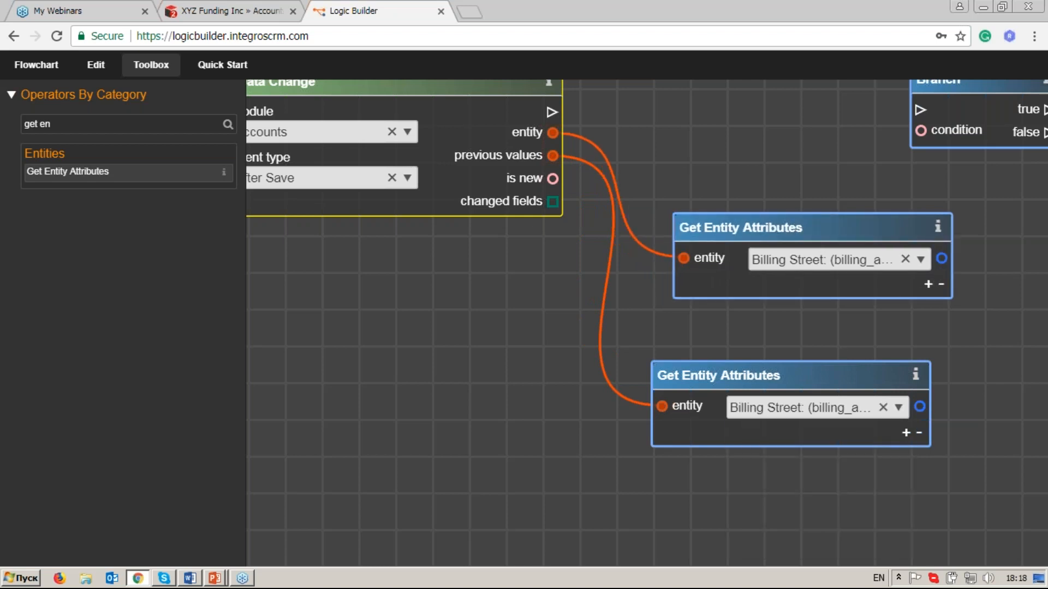
# Add an a ≠ b operator beside the Get Entity Attributes operators and link their Billing Street outputs to its a and b inputs.
pyautogui.moveTo(936, 424); pyautogui.dragTo(775, 411)
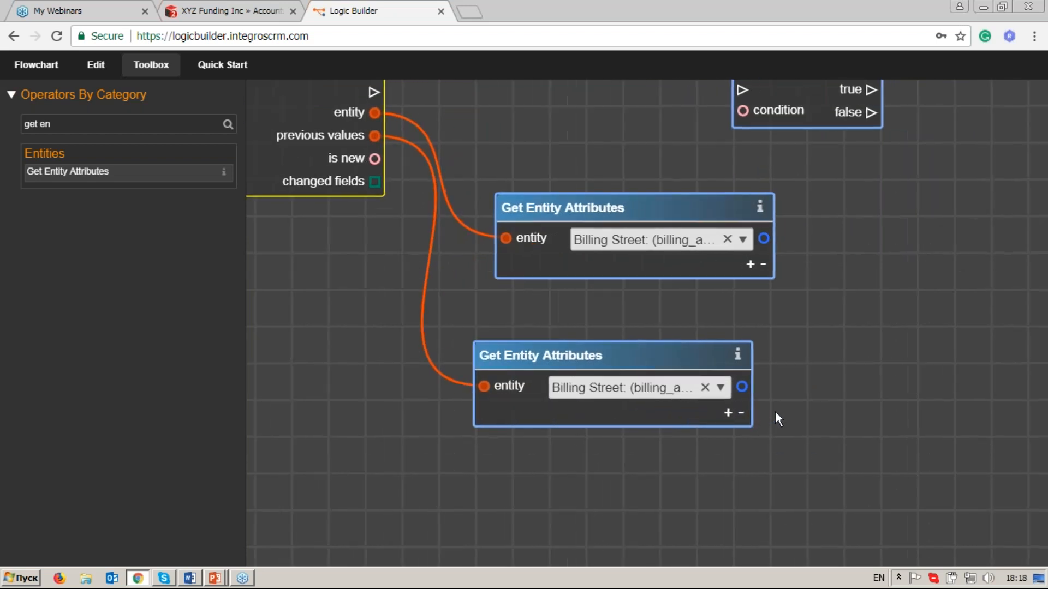
pyautogui.moveTo(55, 124); pyautogui.dragTo(10, 123)
pyautogui.write('a')
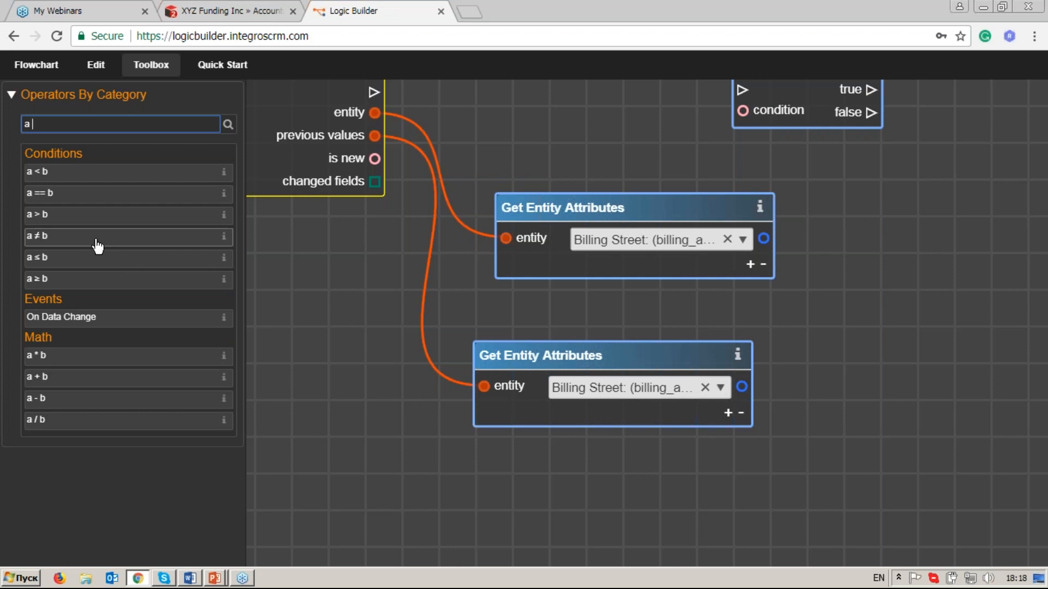
pyautogui.moveTo(96, 241); pyautogui.dragTo(872, 272)
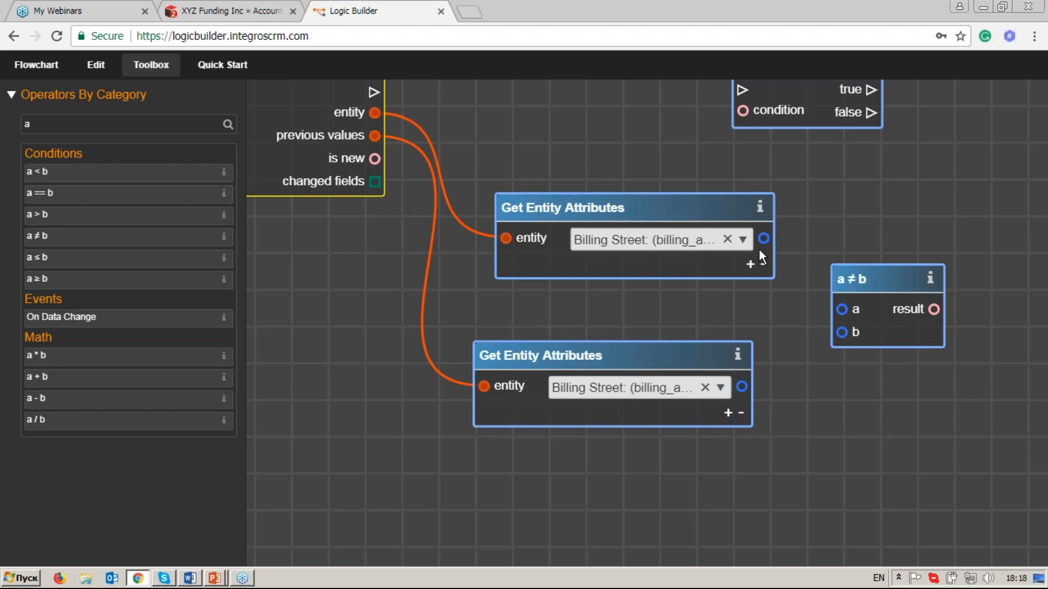
pyautogui.moveTo(763, 241); pyautogui.dragTo(846, 313)
pyautogui.moveTo(741, 387); pyautogui.dragTo(844, 335)
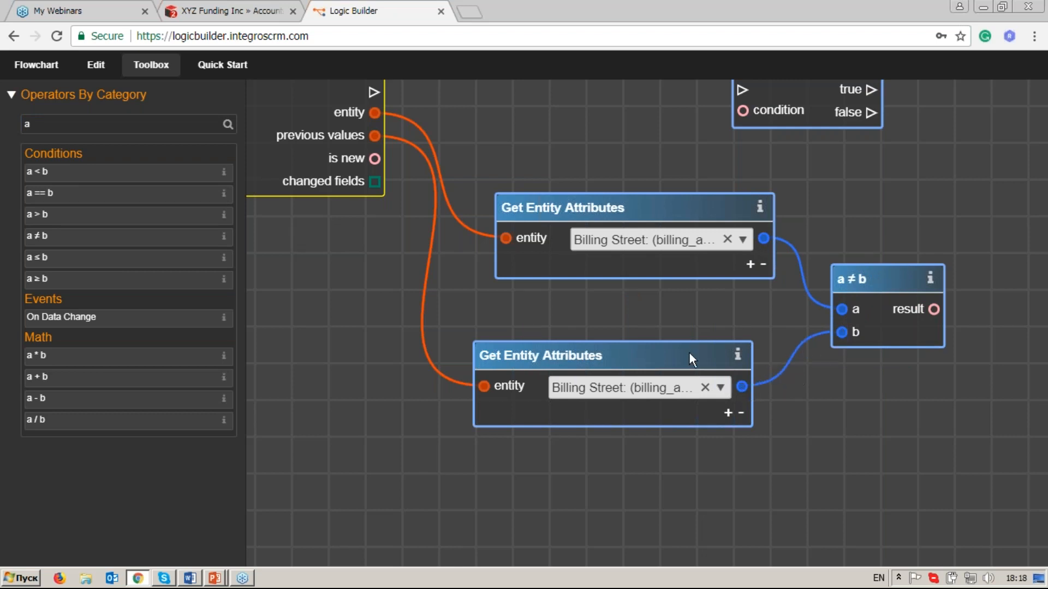
# Move Branch farther right and shift the lower Get Entity Attributes operator down to leave room between the two.
pyautogui.moveTo(690, 352); pyautogui.dragTo(703, 348)
pyautogui.scroll(-3, 703, 348)
pyautogui.moveTo(781, 375); pyautogui.dragTo(776, 342)
pyautogui.moveTo(767, 133); pyautogui.dragTo(939, 128)
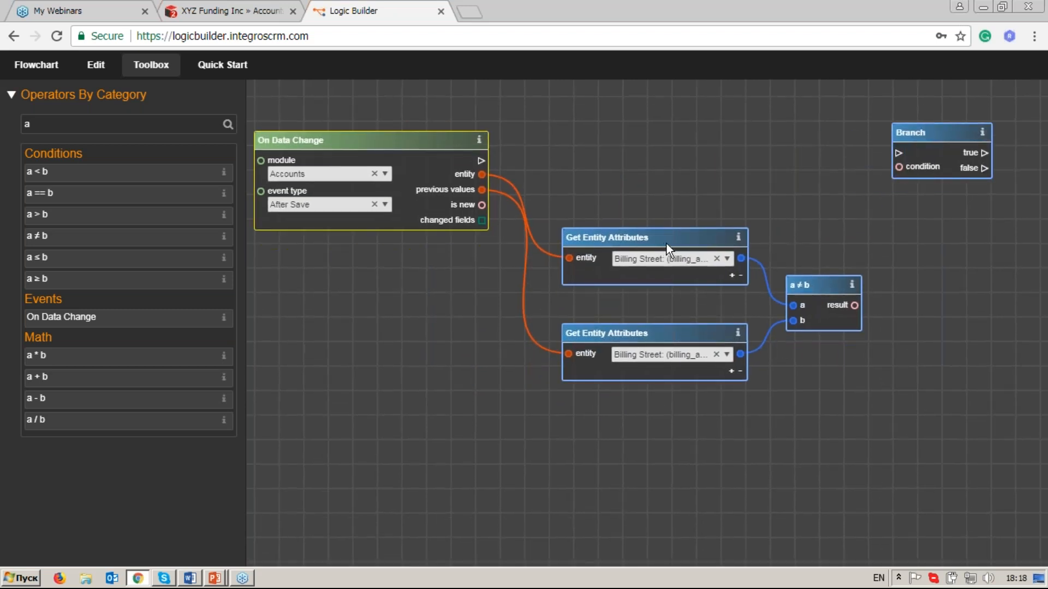
pyautogui.moveTo(670, 339); pyautogui.dragTo(671, 381)
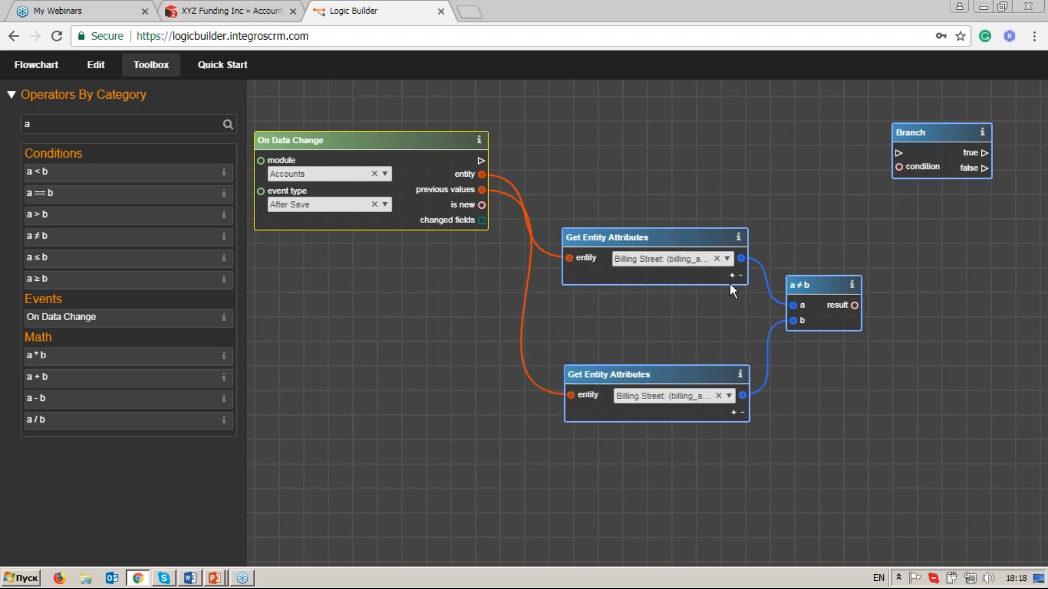
# Add a second attribute to the upper Get Entity Attributes operator and set it to Billing Postal Code using the filter "pos".
pyautogui.scroll(3, 733, 275)
pyautogui.click(733, 259)
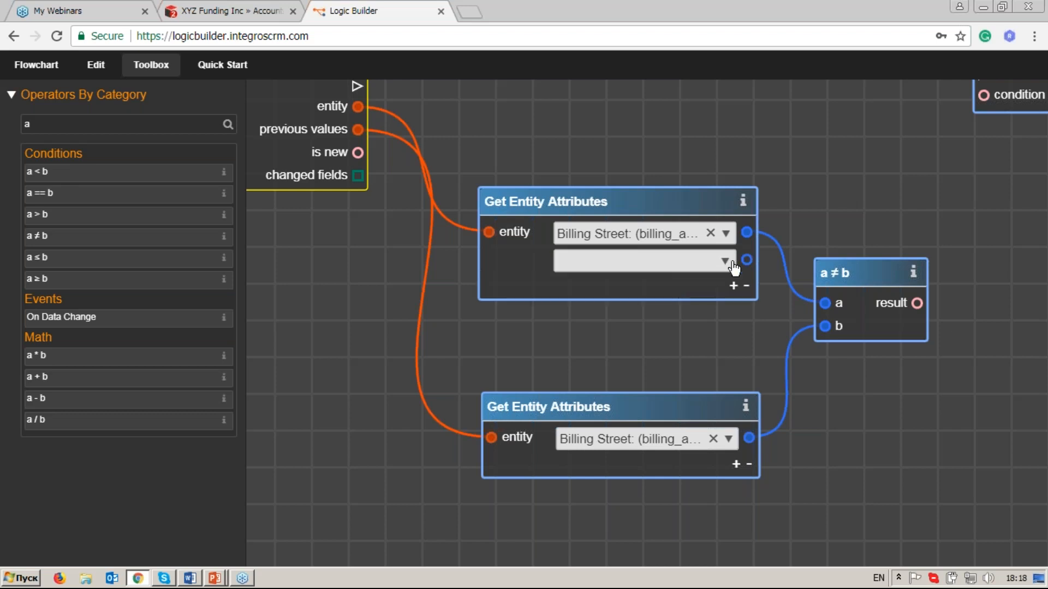
pyautogui.click(725, 269)
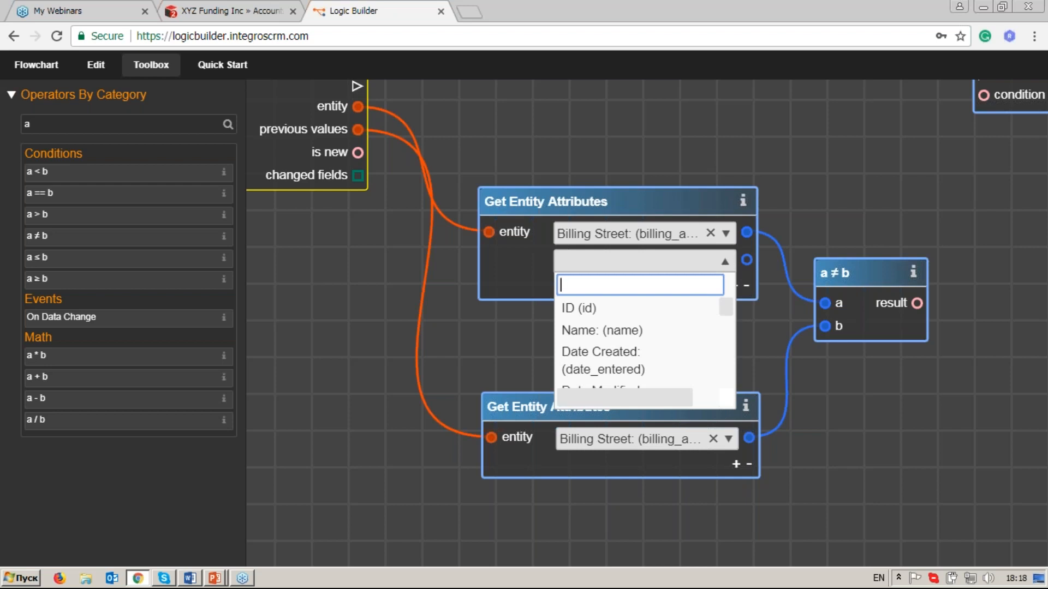
pyautogui.write('pos')
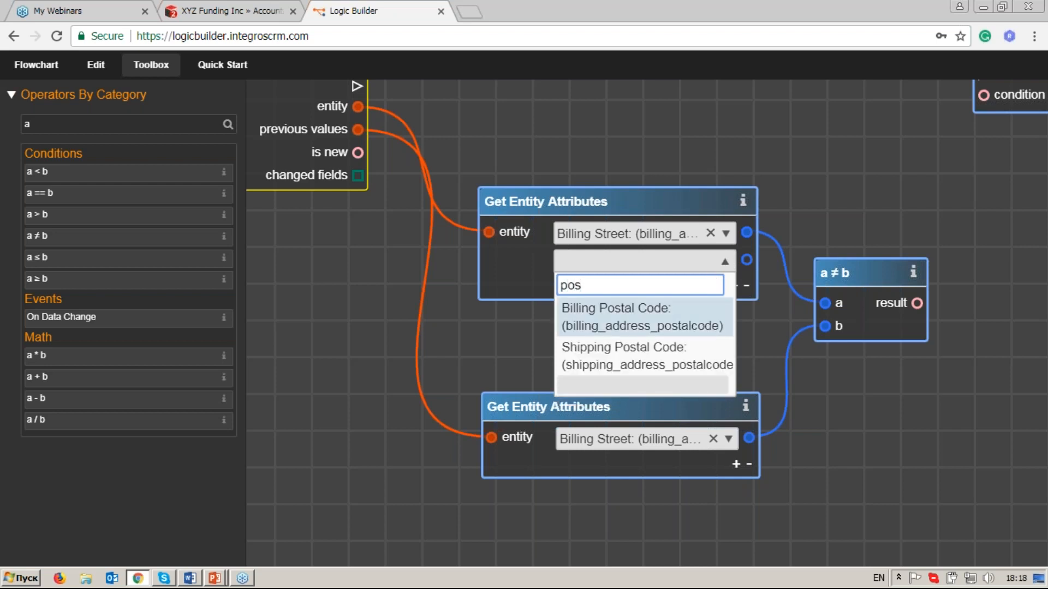
pyautogui.press('Return')
# Add a second attribute to the lower Get Entity Attributes operator and set it to Billing Postal Code using the filter "post".
pyautogui.scroll(-3, 730, 371)
pyautogui.click(735, 381)
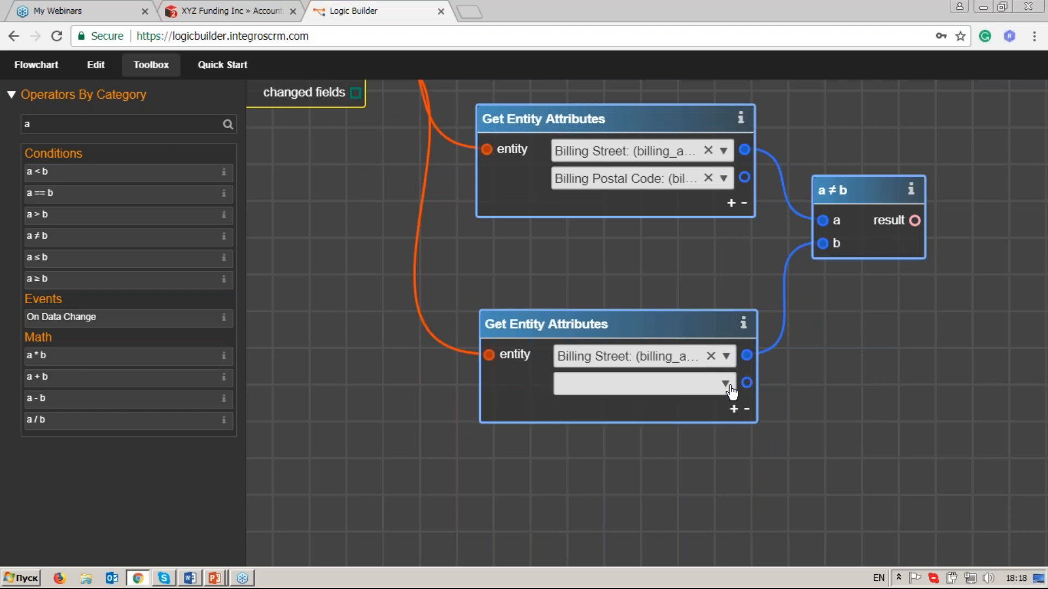
pyautogui.click(720, 383)
pyautogui.write('post')
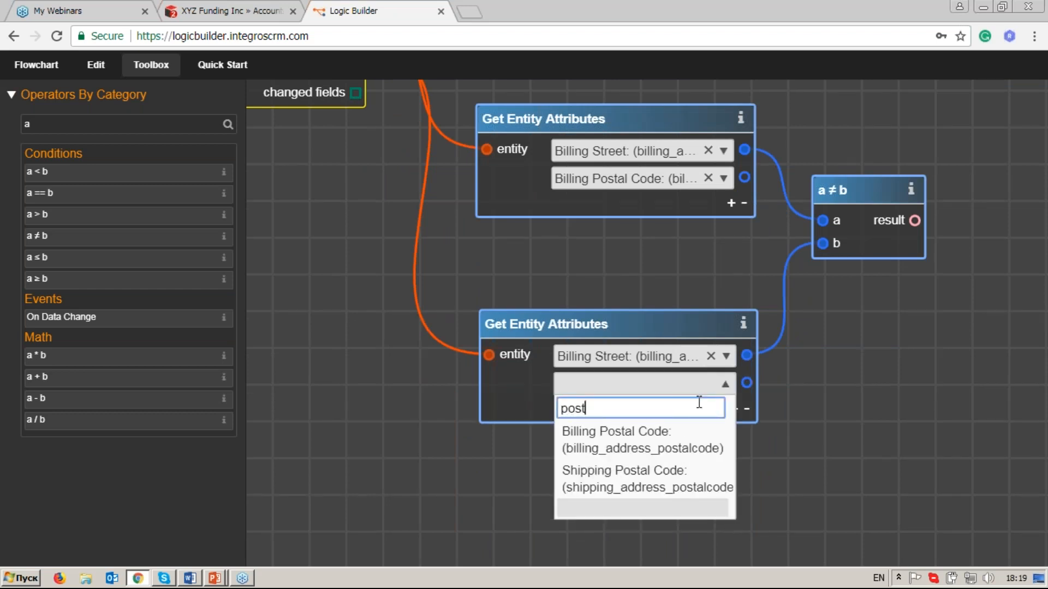
pyautogui.press('Return')
# Add a second a ≠ b operator, link both Billing Postal Code outputs to its inputs, and line it up below the first comparison.
pyautogui.moveTo(109, 236); pyautogui.dragTo(863, 332)
pyautogui.moveTo(746, 187); pyautogui.dragTo(832, 294)
pyautogui.moveTo(840, 408); pyautogui.dragTo(841, 399)
pyautogui.moveTo(843, 190); pyautogui.dragTo(878, 168)
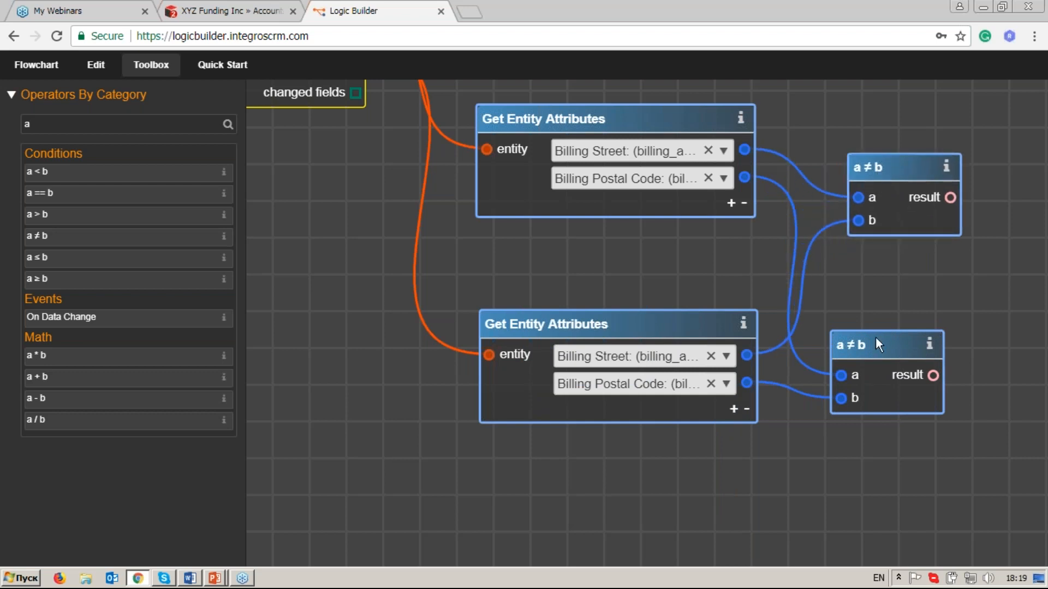
pyautogui.moveTo(878, 344); pyautogui.dragTo(896, 326)
# Add a third attribute to the upper Get Entity Attributes operator and set it to Billing State using the filter "stat".
pyautogui.click(730, 203)
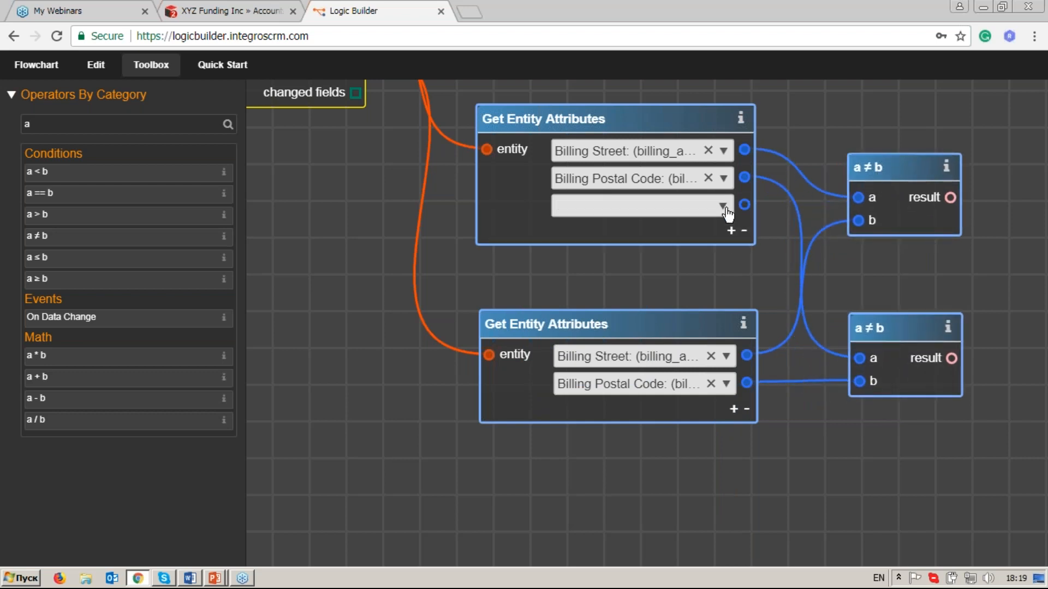
pyautogui.click(723, 206)
pyautogui.click(677, 227)
pyautogui.write('state')
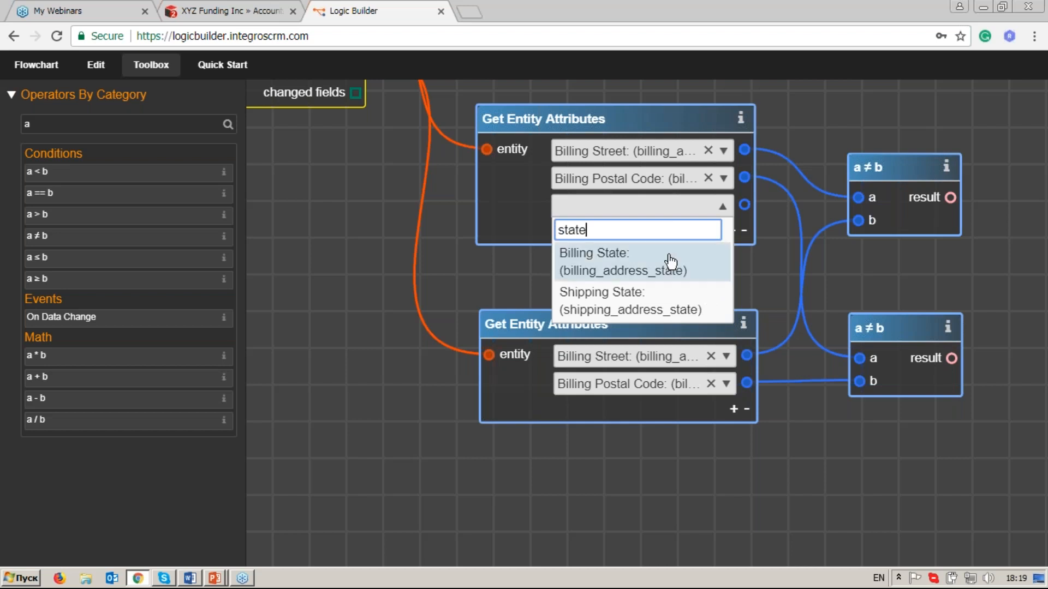
pyautogui.click(672, 262)
# Add a third attribute to the lower Get Entity Attributes operator and set it to Billing State using the filter "stat".
pyautogui.click(735, 410)
pyautogui.click(728, 411)
pyautogui.click(676, 435)
pyautogui.write('stat')
pyautogui.click(655, 468)
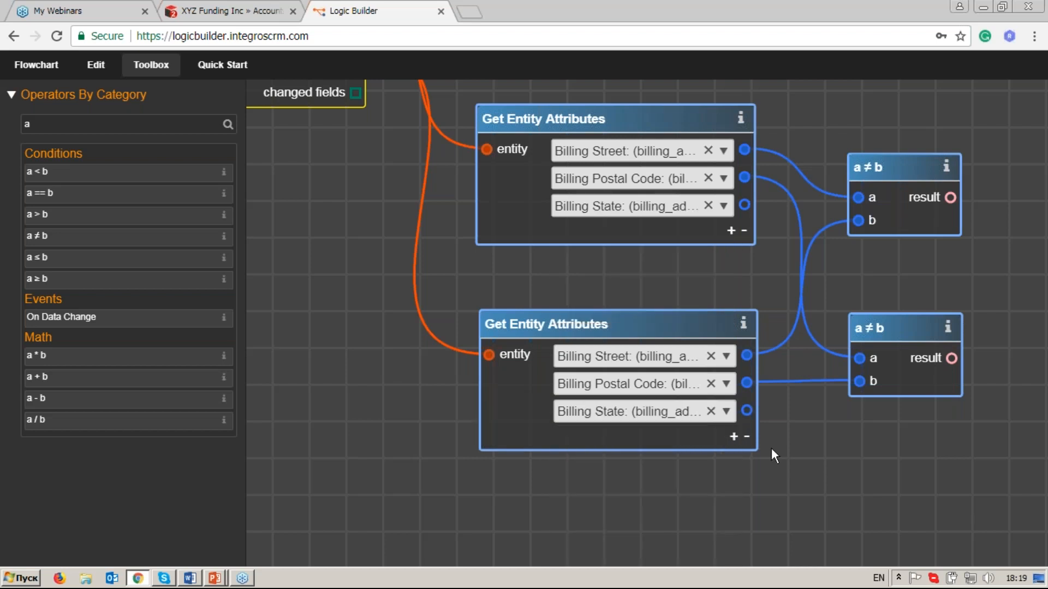
# Add a third a ≠ b operator linked to both Billing State outputs, and move the lower Get Entity Attributes operator down.
pyautogui.moveTo(96, 237); pyautogui.dragTo(869, 394)
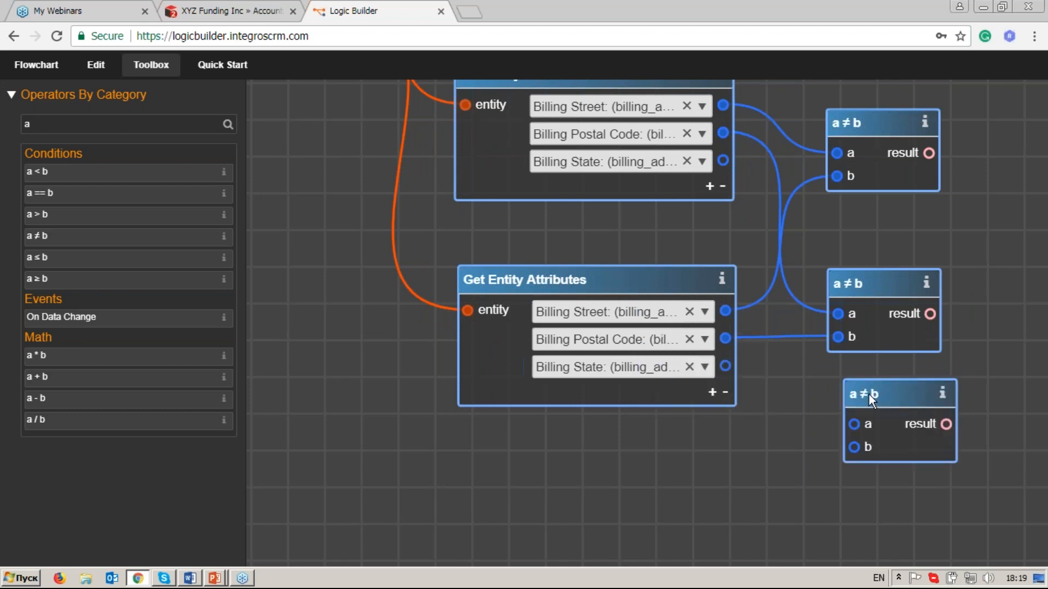
pyautogui.moveTo(723, 161); pyautogui.dragTo(855, 425)
pyautogui.moveTo(726, 366); pyautogui.dragTo(855, 447)
pyautogui.moveTo(597, 285); pyautogui.dragTo(593, 329)
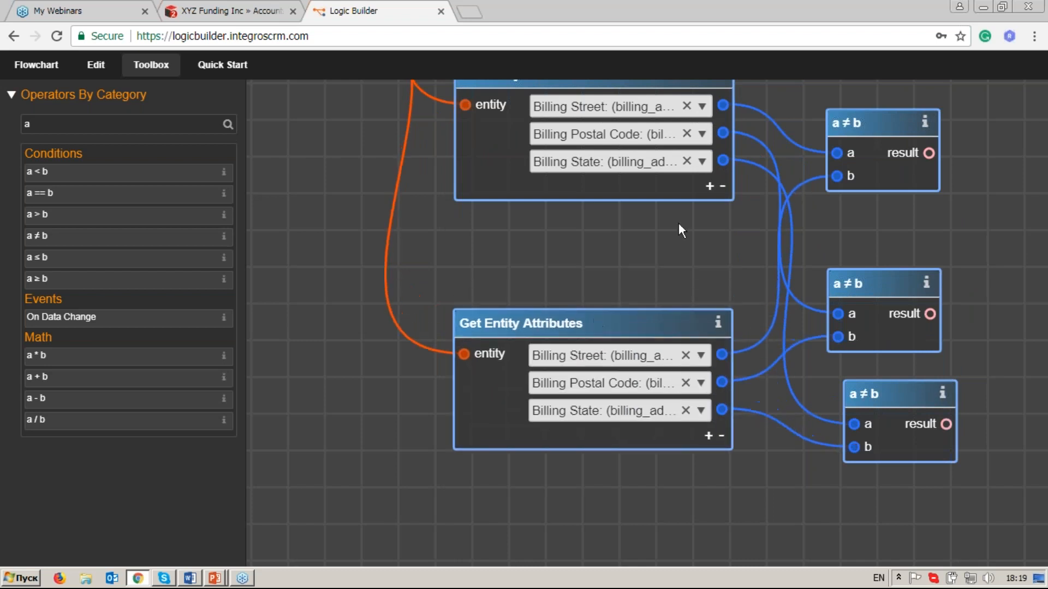
# Add a fourth attribute to the upper Get Entity Attributes operator and set it to Billing City using the filter "city".
pyautogui.click(709, 186)
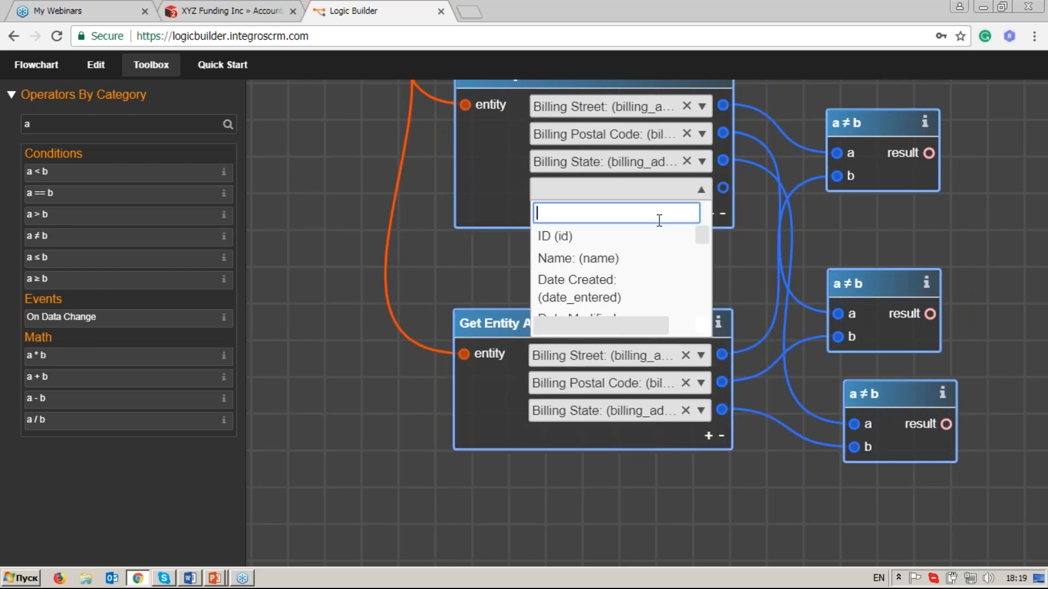
pyautogui.write('city')
pyautogui.press('Return')
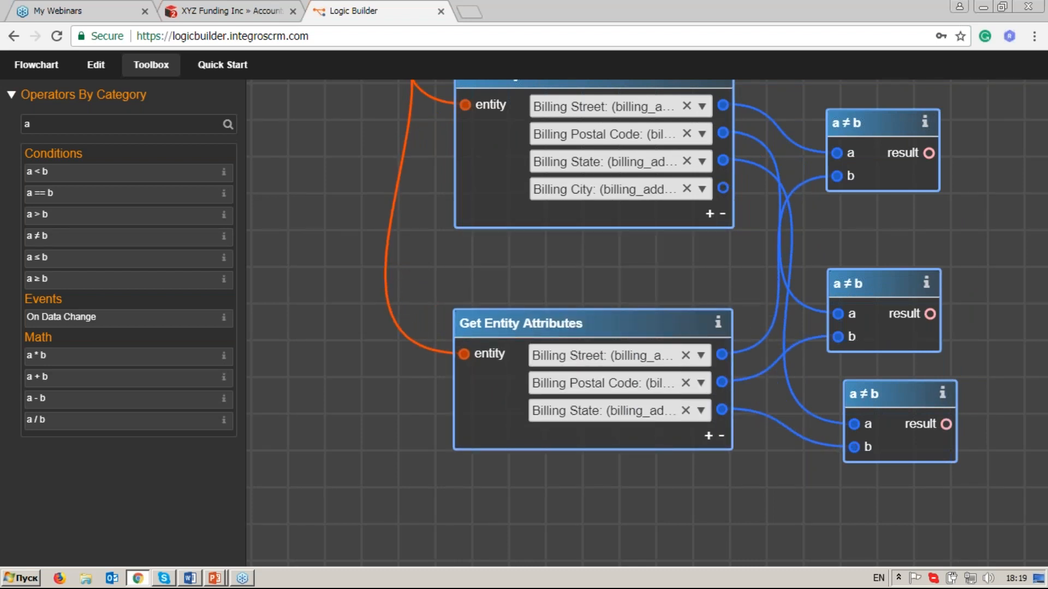
# Add a fourth attribute to the lower Get Entity Attributes operator and set it to Billing City using the filter "billi".
pyautogui.click(706, 437)
pyautogui.write('b')
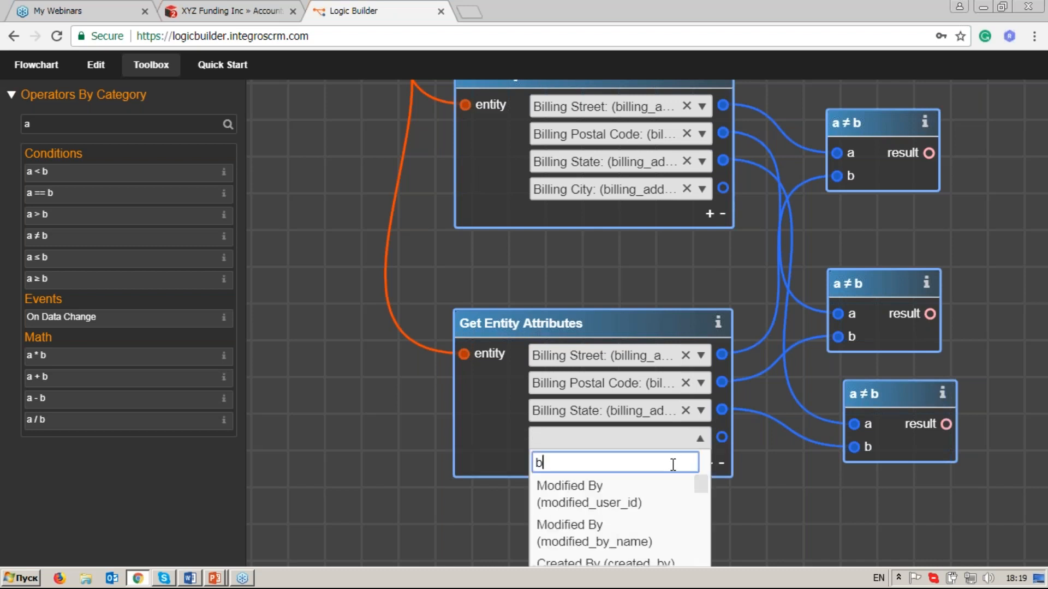
pyautogui.write('illi')
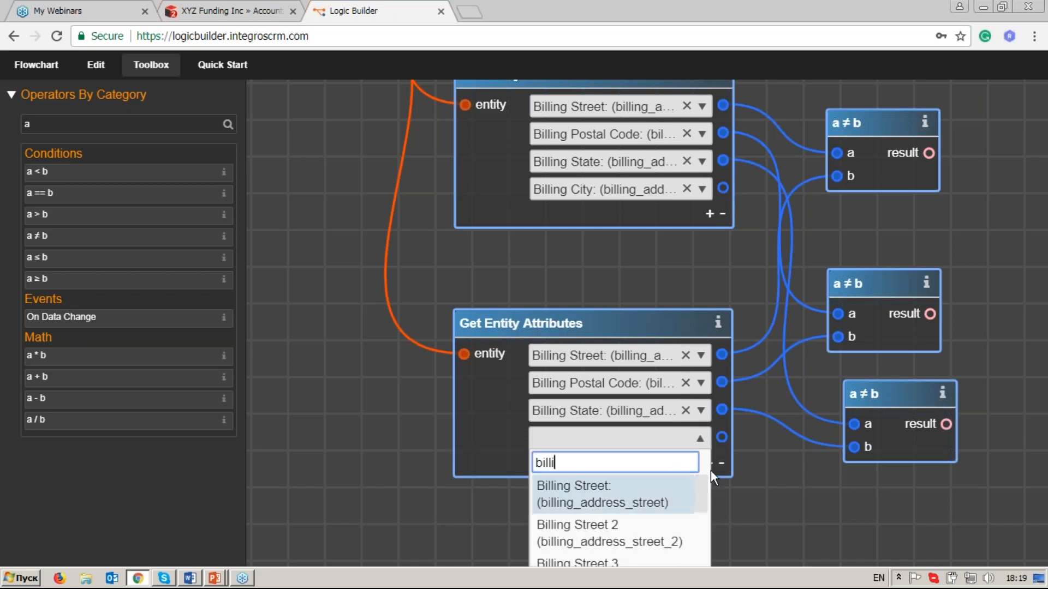
pyautogui.scroll(-1, 775, 485)
pyautogui.scroll(-2, 627, 456)
pyautogui.scroll(-2, 633, 484)
pyautogui.click(634, 485)
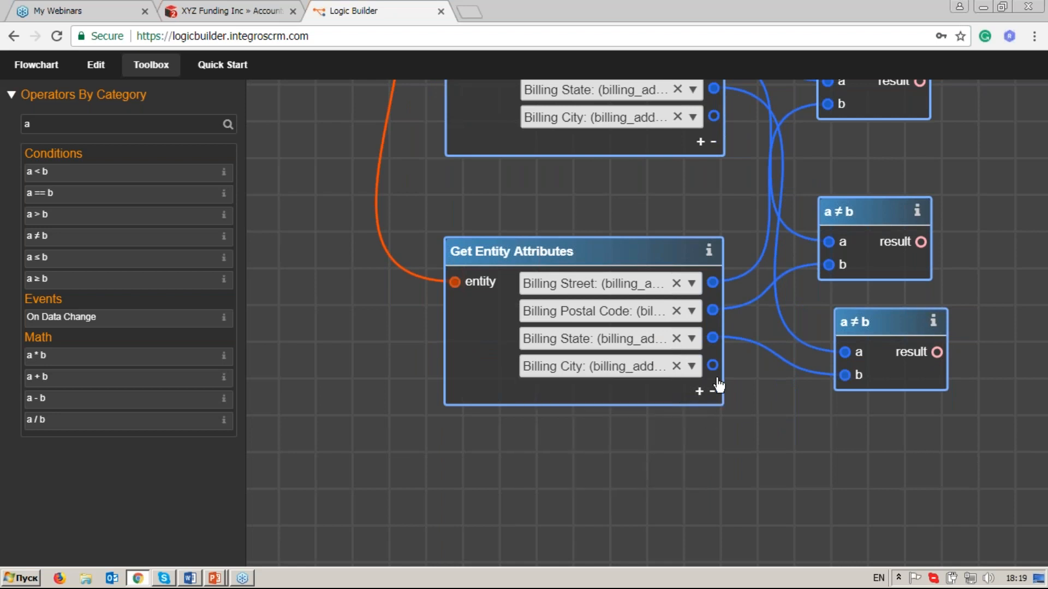
# Add a fourth a ≠ b operator below the others and link both Billing City outputs to its a and b inputs.
pyautogui.scroll(-1, 734, 404)
pyautogui.moveTo(634, 214); pyautogui.dragTo(631, 240)
pyautogui.moveTo(98, 240); pyautogui.dragTo(873, 399)
pyautogui.scroll(1, 711, 231)
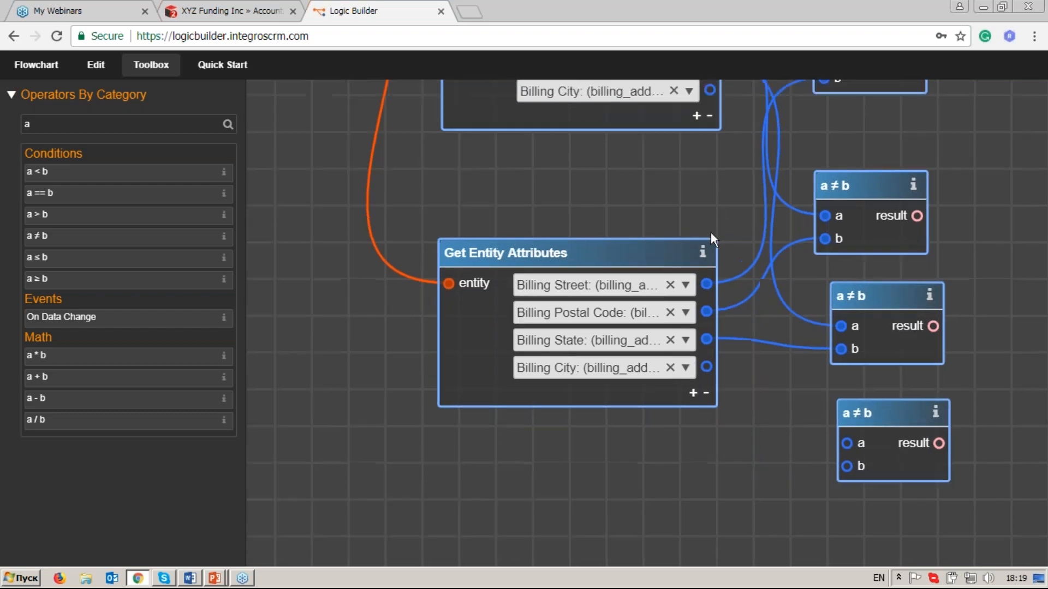
pyautogui.scroll(1, 710, 231)
pyautogui.moveTo(710, 143); pyautogui.dragTo(846, 520)
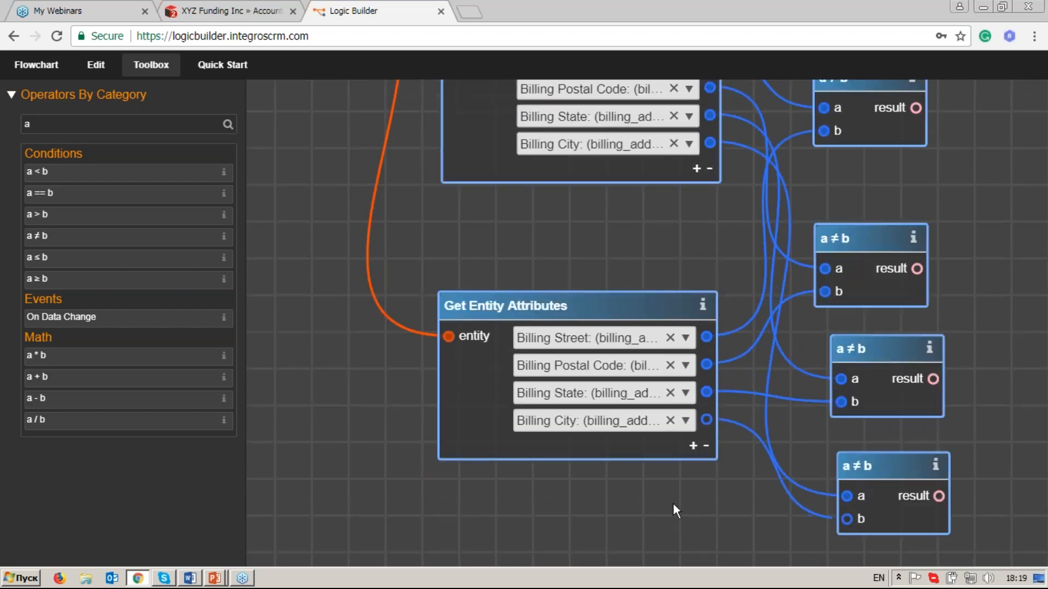
pyautogui.scroll(-2, 673, 503)
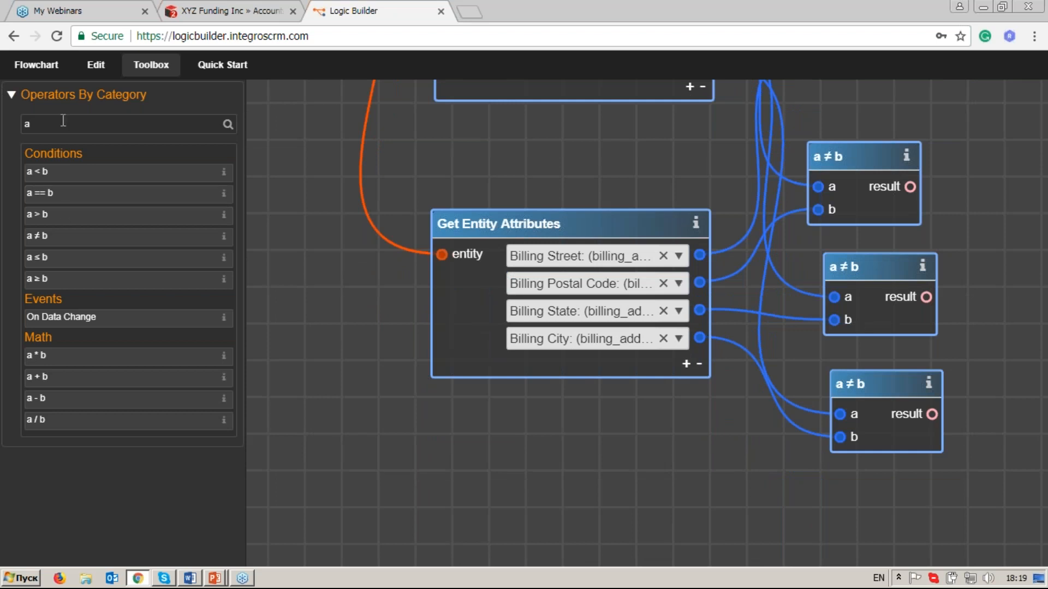
# Add a fifth attribute to the upper Get Entity Attributes operator and set it to Billing Country using the filter "country".
pyautogui.moveTo(590, 175); pyautogui.dragTo(570, 247)
pyautogui.click(672, 153)
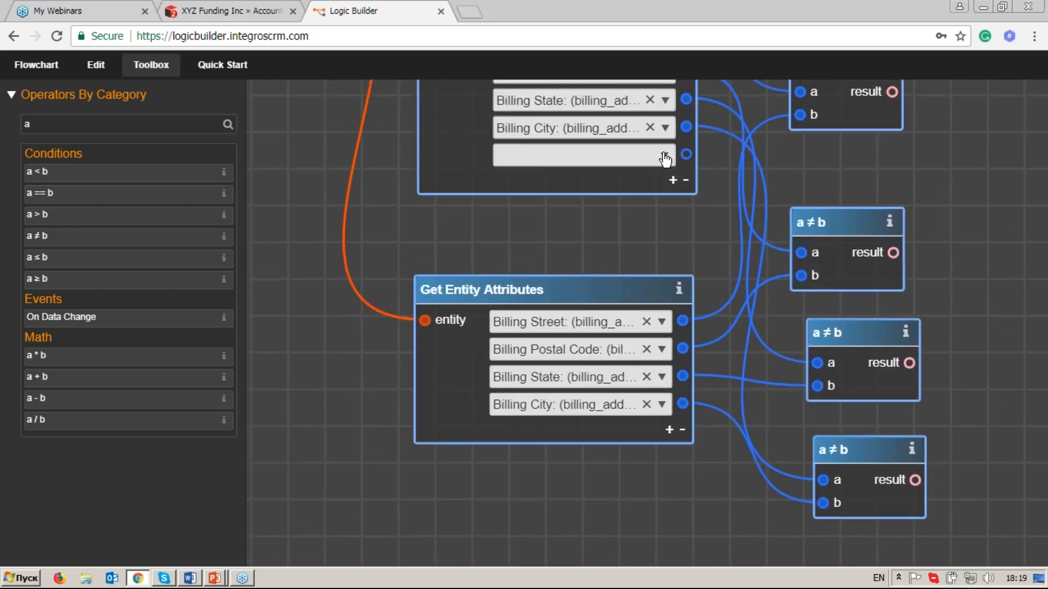
pyautogui.click(663, 157)
pyautogui.write('coun')
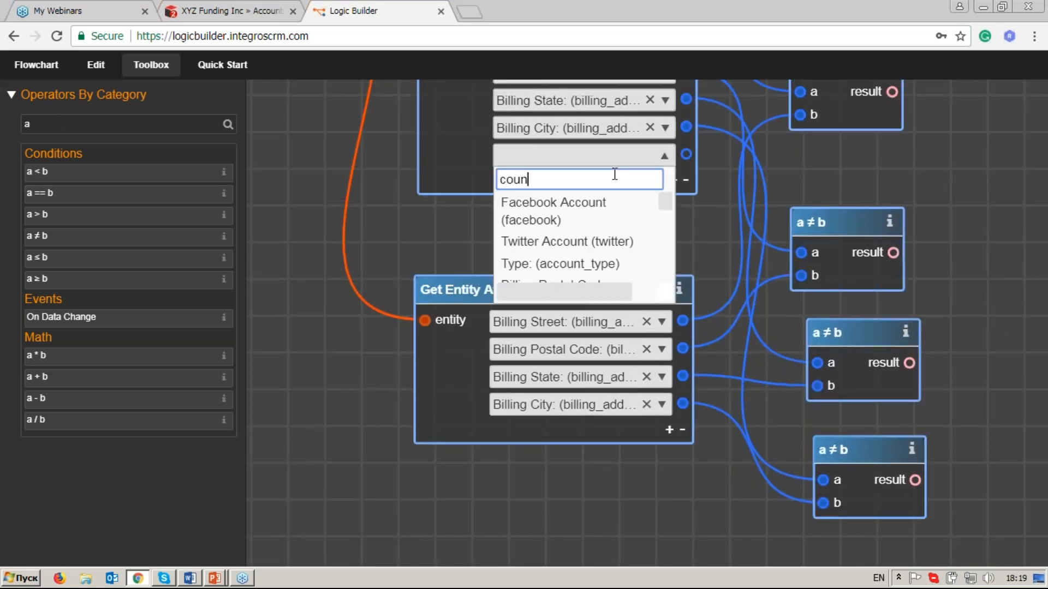
pyautogui.write('try')
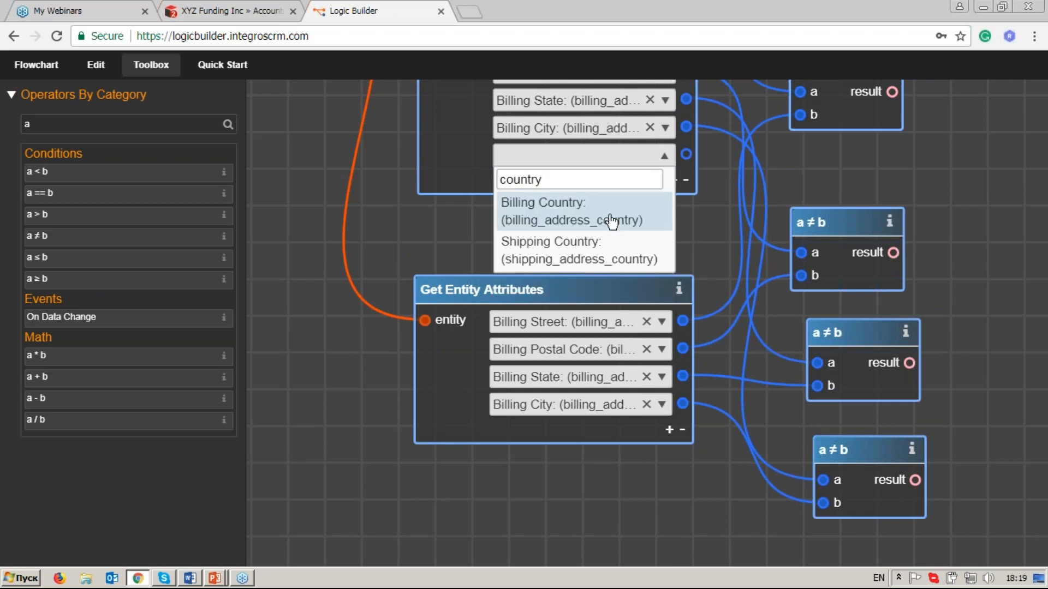
pyautogui.click(609, 219)
# Add a fifth attribute to the lower Get Entity Attributes operator and set it to Billing Country using the filter "country".
pyautogui.click(670, 430)
pyautogui.click(628, 431)
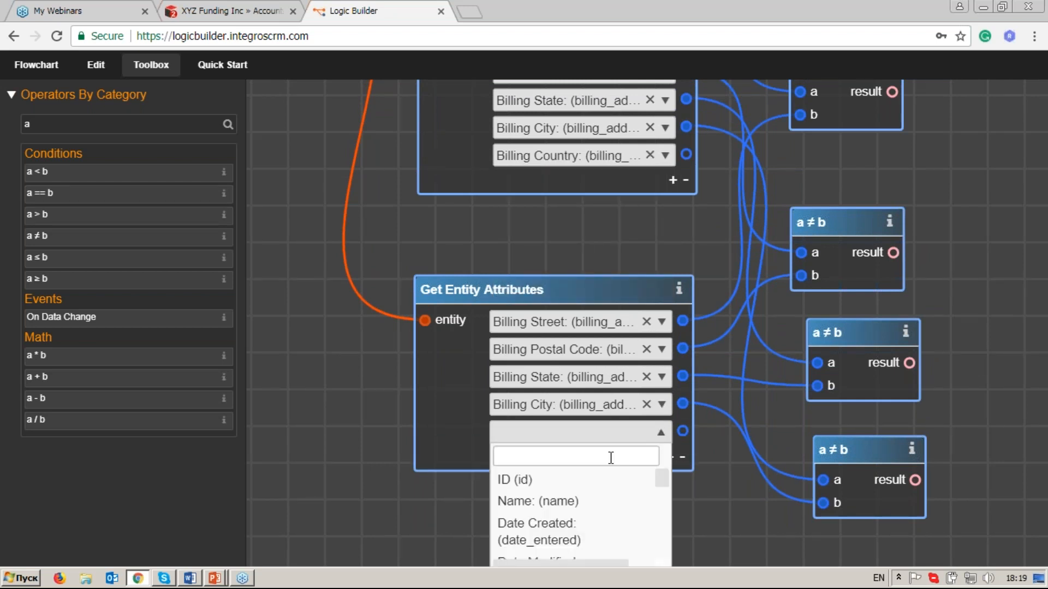
pyautogui.write('country')
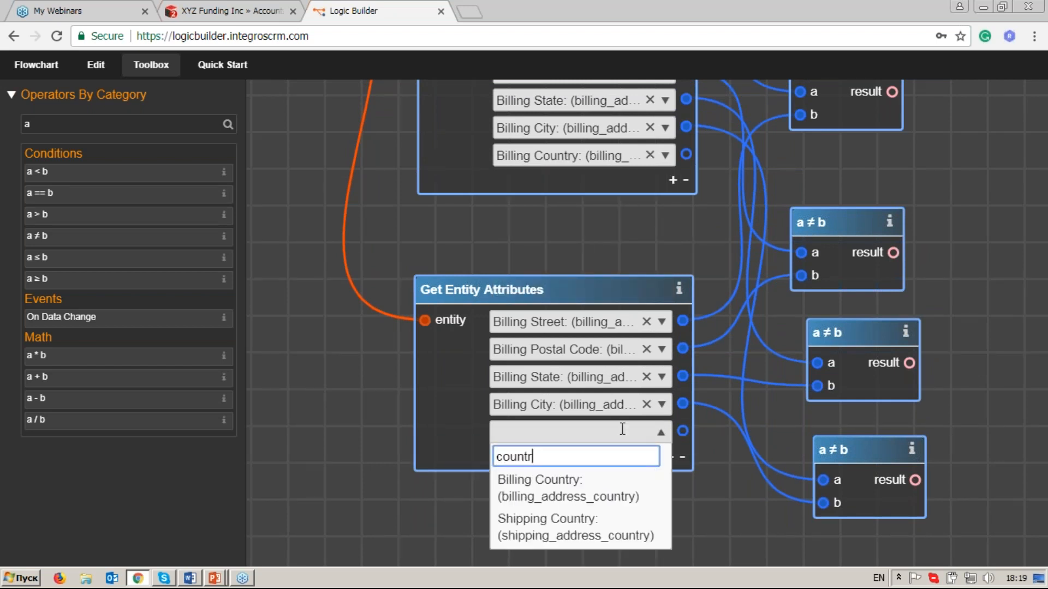
pyautogui.press('Return')
# Add a fifth a ≠ b operator at the end of the column and link both Billing Country outputs to its a and b inputs.
pyautogui.moveTo(668, 441); pyautogui.dragTo(662, 418)
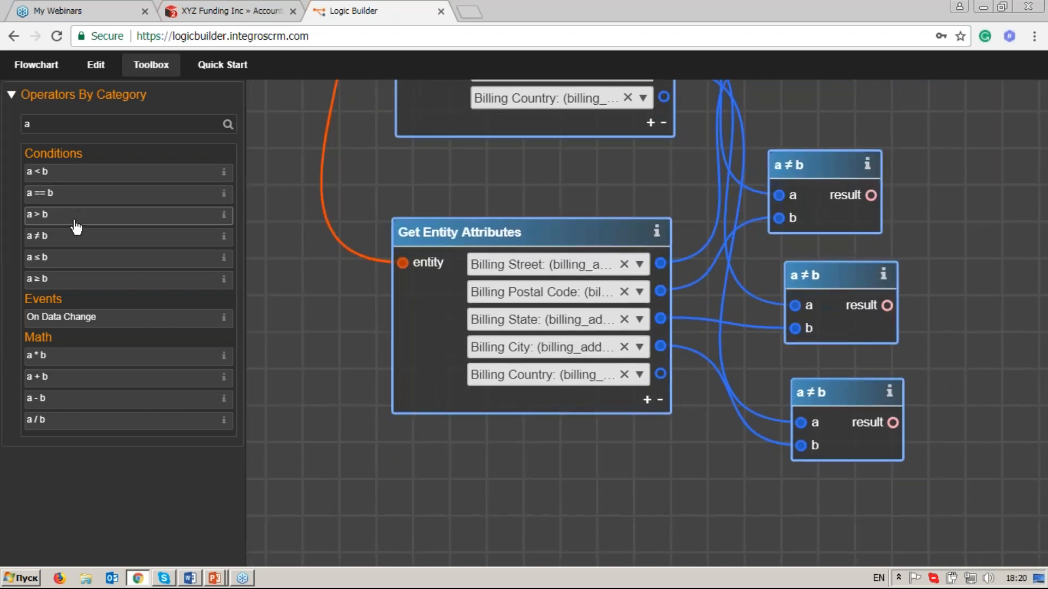
pyautogui.moveTo(77, 239); pyautogui.dragTo(856, 516)
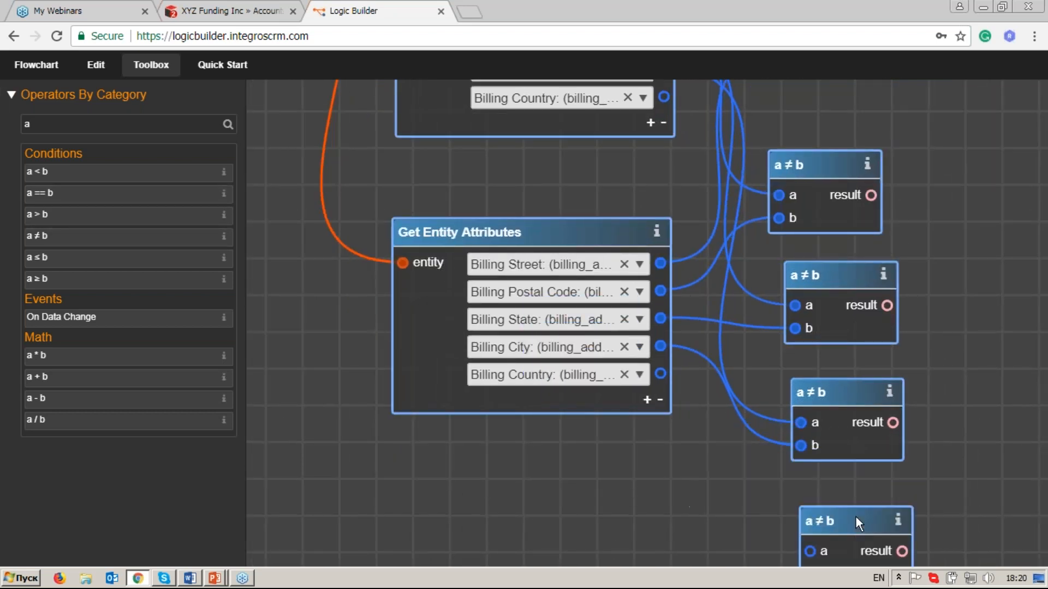
pyautogui.scroll(-1, 748, 374)
pyautogui.moveTo(698, 317); pyautogui.dragTo(610, 330)
pyautogui.click(605, 213)
pyautogui.click(702, 506)
pyautogui.click(602, 397)
pyautogui.click(703, 522)
# Align the five a ≠ b operators in one vertical column beside the two Get Entity Attributes operators.
pyautogui.moveTo(702, 253); pyautogui.dragTo(716, 244)
pyautogui.moveTo(709, 335); pyautogui.dragTo(714, 322)
pyautogui.moveTo(730, 409); pyautogui.dragTo(731, 393)
pyautogui.moveTo(735, 486); pyautogui.dragTo(727, 464)
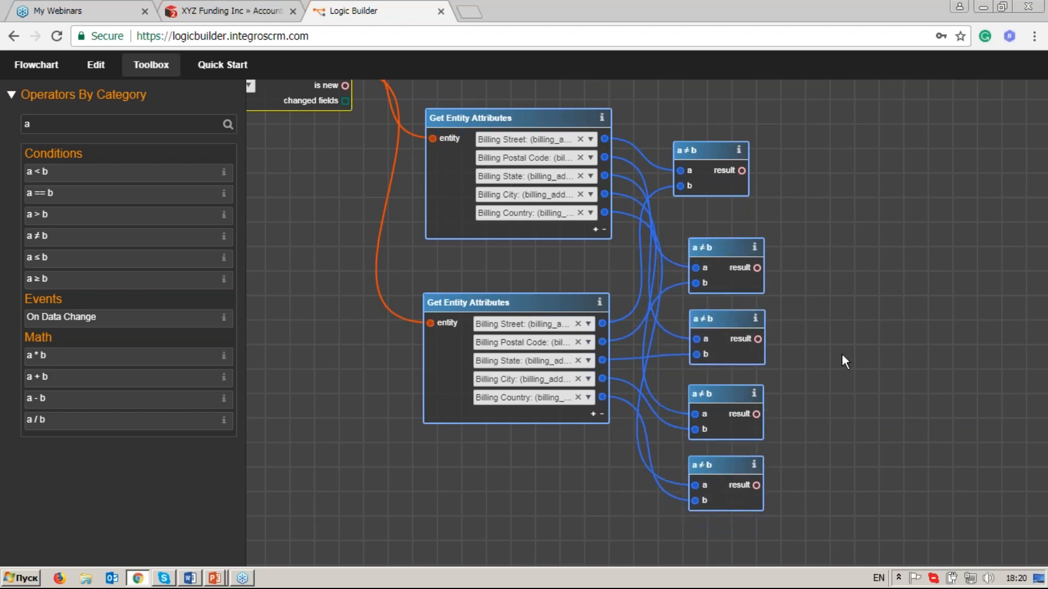
pyautogui.moveTo(842, 354); pyautogui.dragTo(782, 354)
pyautogui.moveTo(647, 149); pyautogui.dragTo(664, 148)
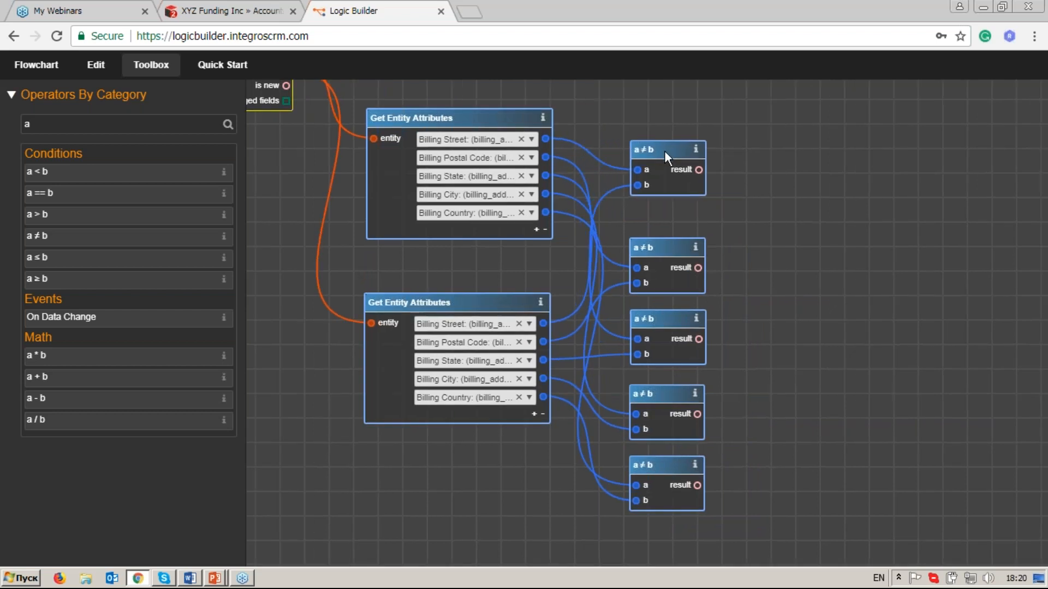
pyautogui.moveTo(828, 247); pyautogui.dragTo(725, 235)
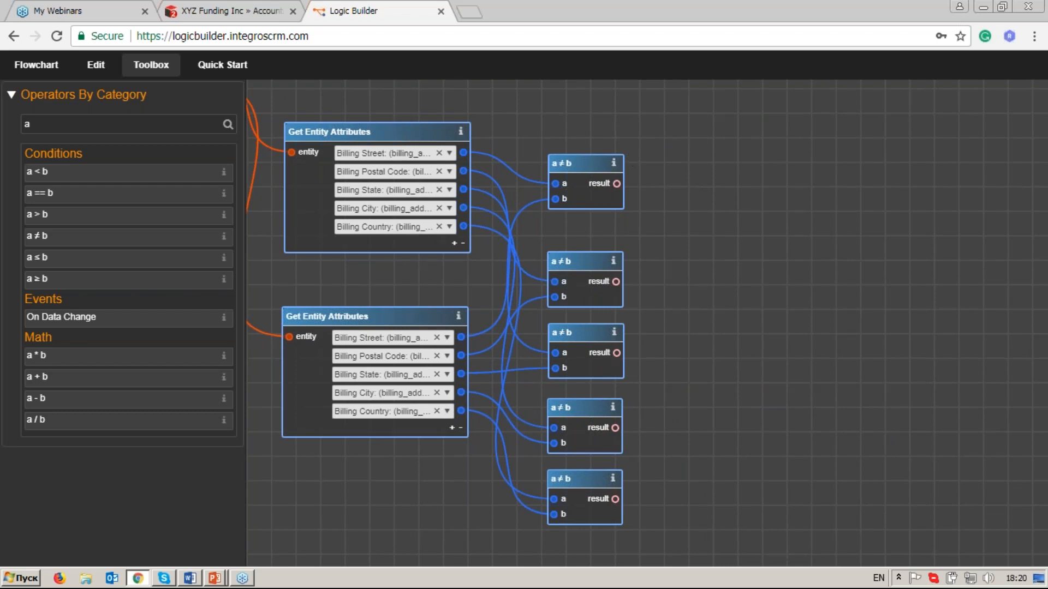
# Add an Or operator beside the column of a ≠ b operators, finding it with the filter "or".
pyautogui.moveTo(50, 126); pyautogui.dragTo(15, 136)
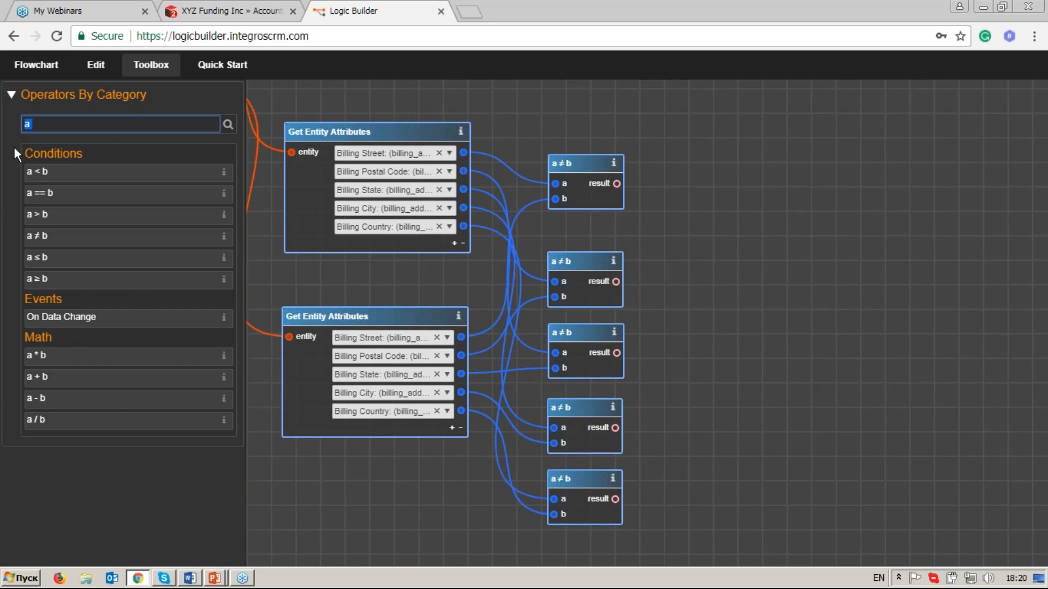
pyautogui.write('or')
pyautogui.click(199, 279)
pyautogui.moveTo(199, 279); pyautogui.dragTo(718, 234)
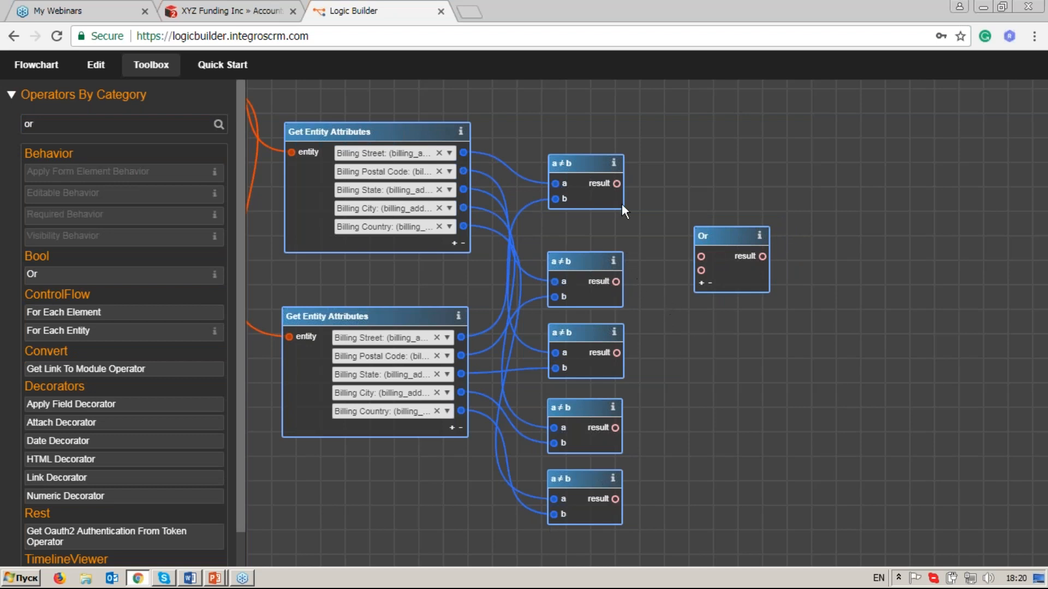
# Extend the Or operator to five inputs and link the result of each a ≠ b operator to one of them.
pyautogui.moveTo(689, 254); pyautogui.dragTo(700, 257)
pyautogui.moveTo(617, 281); pyautogui.dragTo(701, 271)
pyautogui.moveTo(616, 353); pyautogui.dragTo(693, 322)
pyautogui.click(701, 298)
pyautogui.moveTo(615, 428); pyautogui.dragTo(701, 298)
pyautogui.click(702, 312)
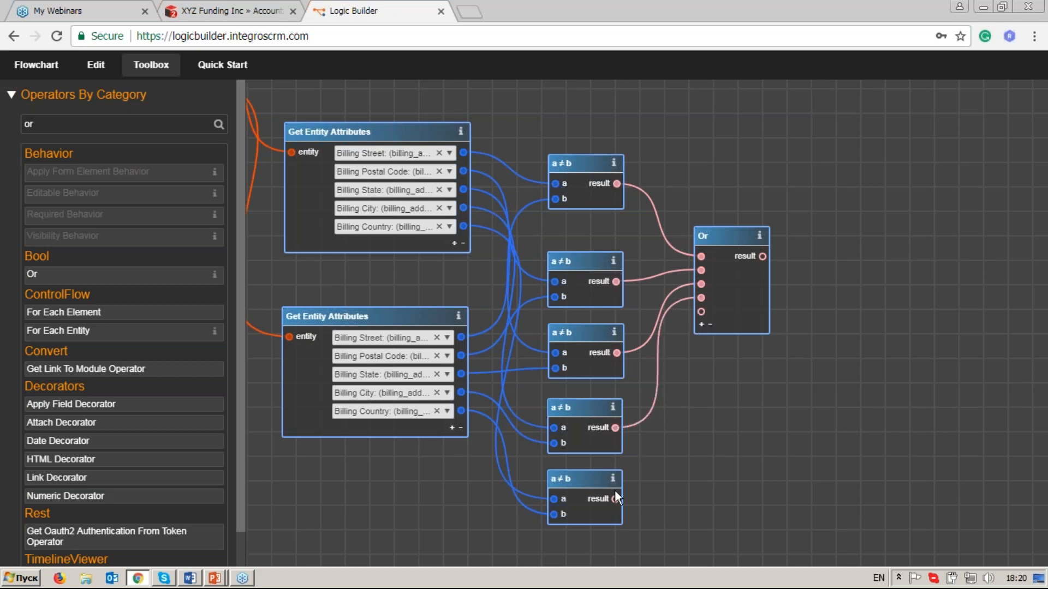
pyautogui.moveTo(648, 429); pyautogui.dragTo(702, 312)
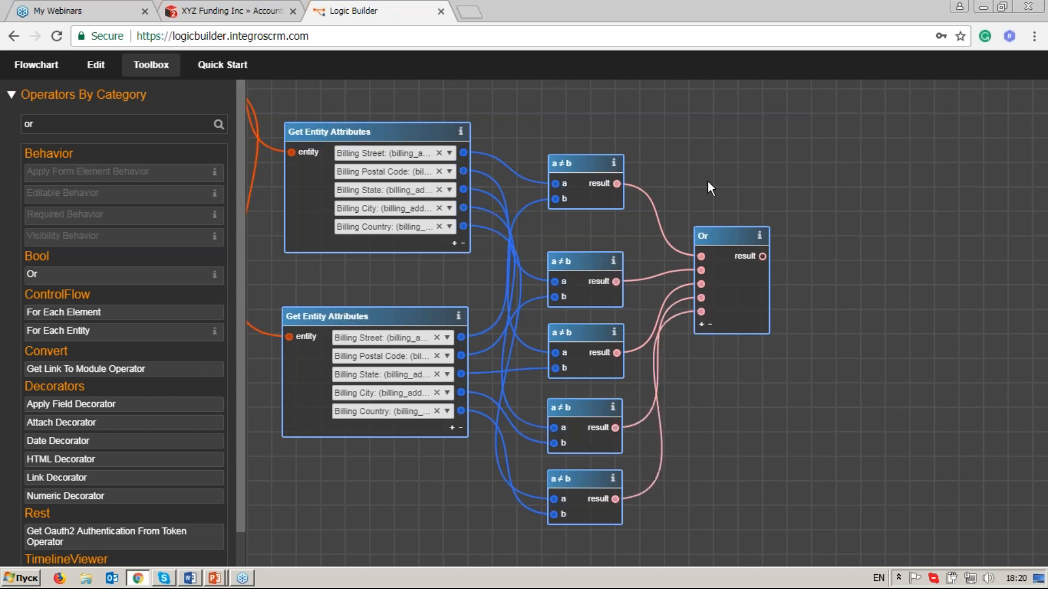
# Place the Branch operator above the Or operator and link the Or result to the Branch condition.
pyautogui.moveTo(709, 175); pyautogui.dragTo(733, 300)
pyautogui.moveTo(681, 154); pyautogui.dragTo(833, 154)
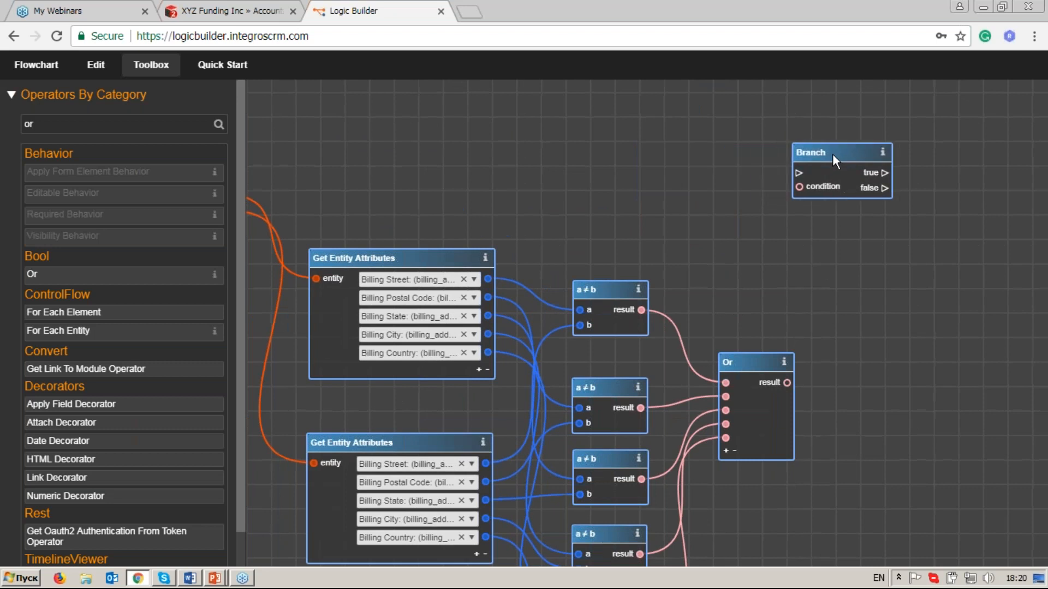
pyautogui.moveTo(786, 382); pyautogui.dragTo(801, 186)
# Link the execution output of On Data Change to the execution input of the Branch operator.
pyautogui.moveTo(726, 310); pyautogui.dragTo(820, 224)
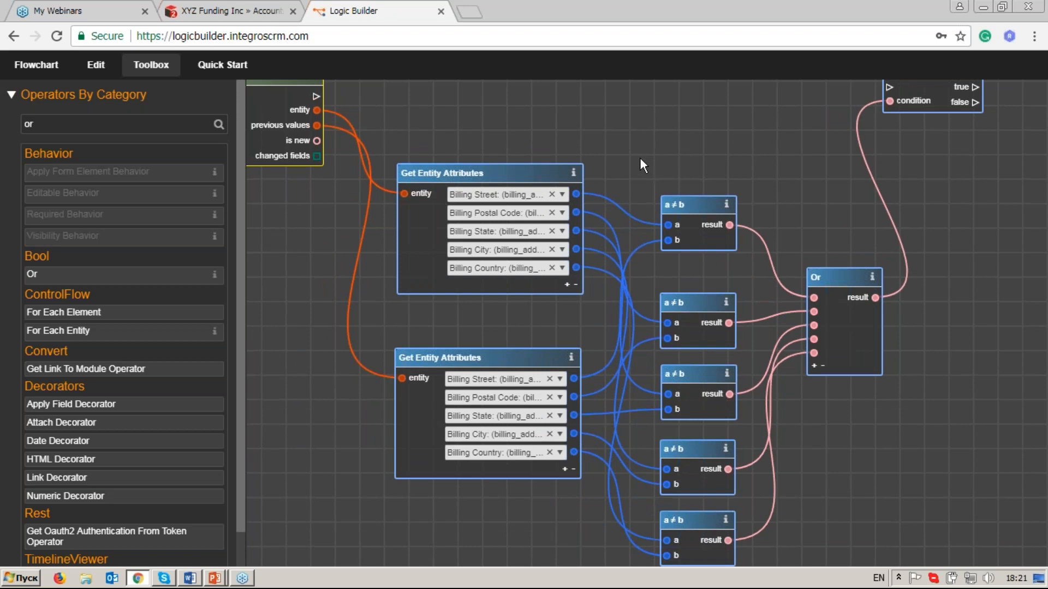
pyautogui.moveTo(640, 159); pyautogui.dragTo(663, 181)
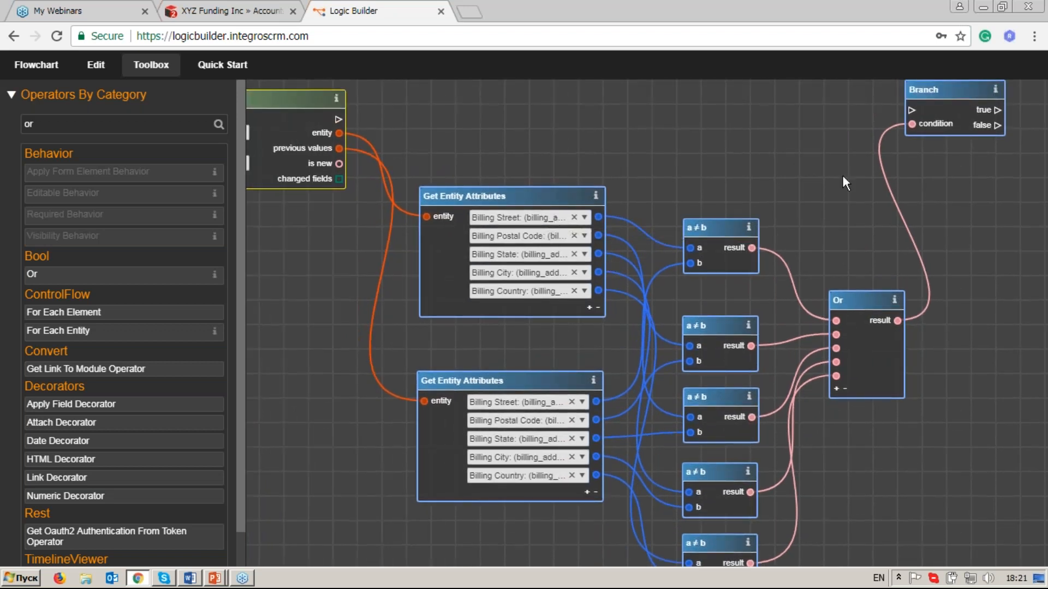
pyautogui.moveTo(895, 143); pyautogui.dragTo(850, 181)
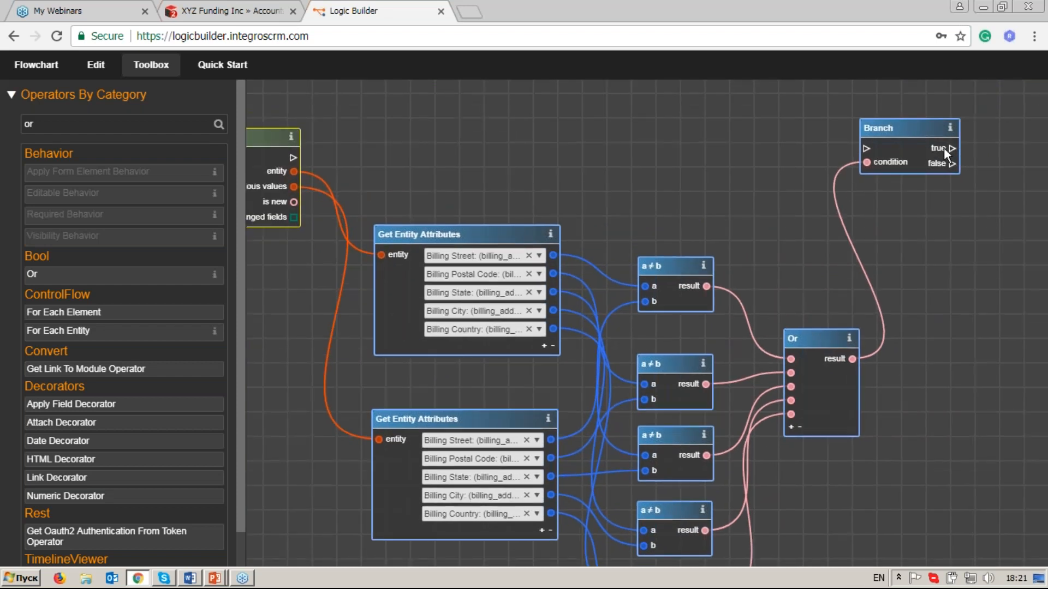
pyautogui.moveTo(667, 171); pyautogui.dragTo(730, 176)
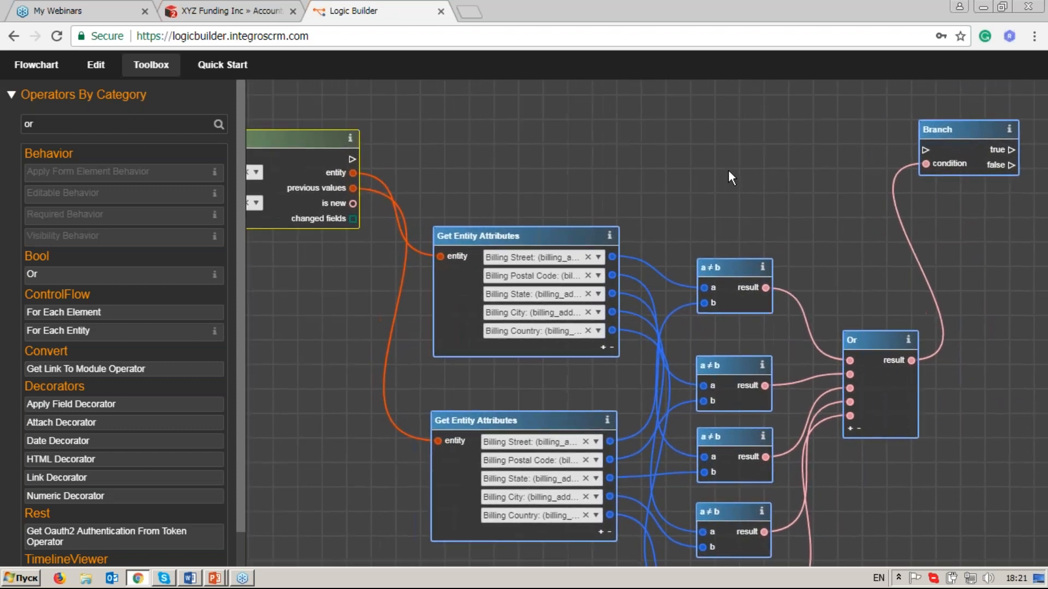
pyautogui.click(935, 133)
pyautogui.moveTo(418, 175); pyautogui.dragTo(559, 165)
pyautogui.moveTo(824, 156); pyautogui.dragTo(625, 155)
pyautogui.moveTo(861, 145); pyautogui.dragTo(861, 141)
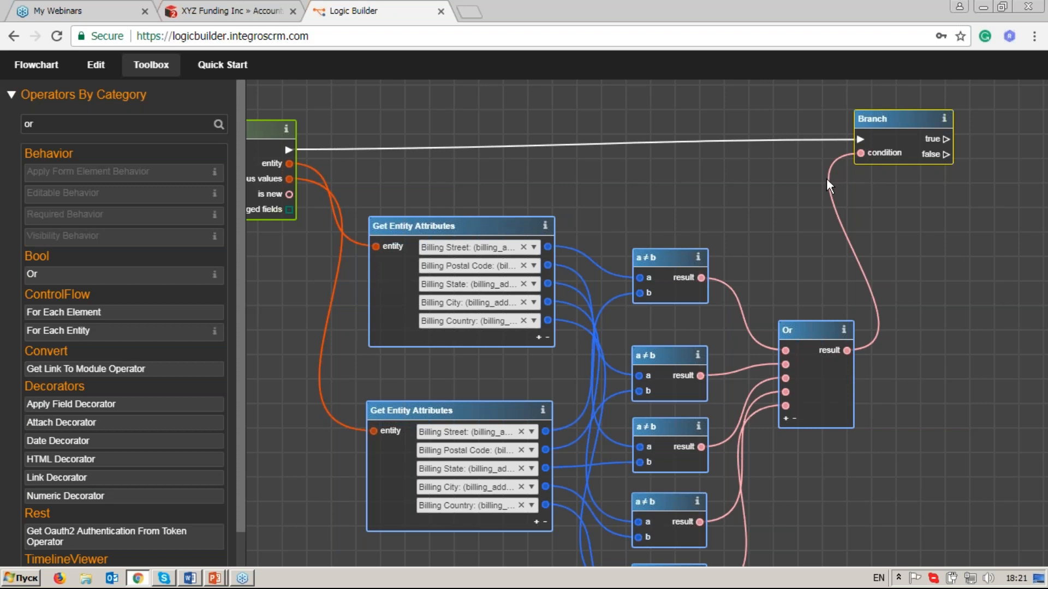
# Adjust the positions of the On Data Change operator and the two Get Entity Attributes operators to tidy the layout.
pyautogui.moveTo(558, 225); pyautogui.dragTo(787, 221)
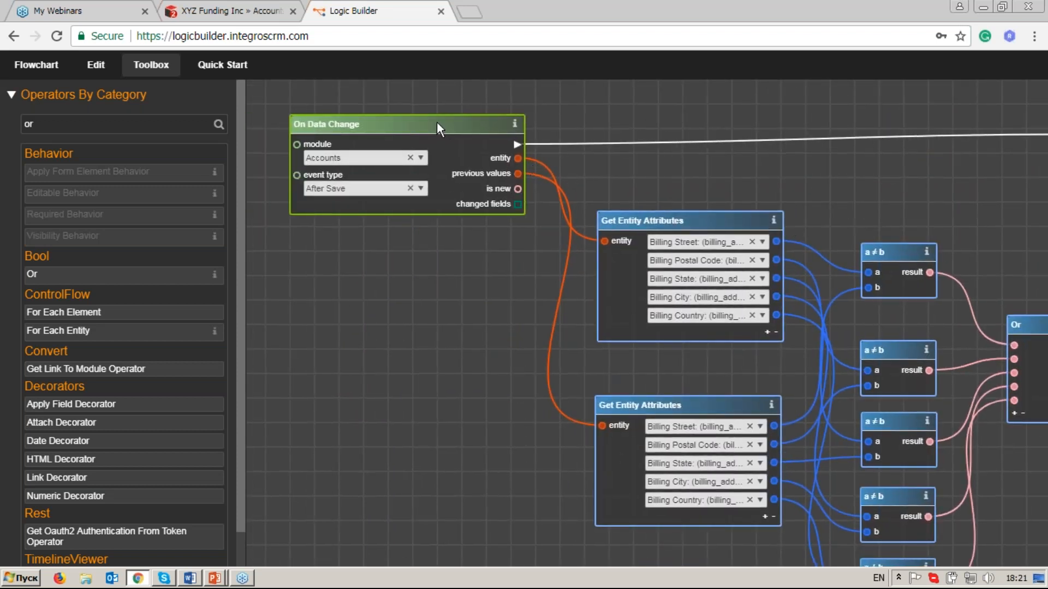
pyautogui.moveTo(437, 123); pyautogui.dragTo(436, 119)
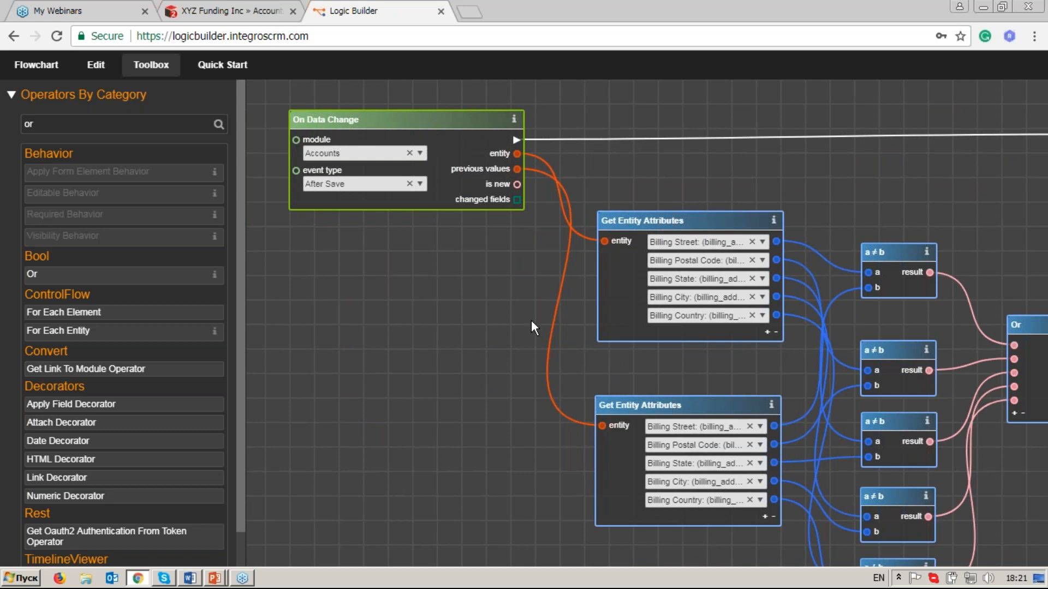
pyautogui.moveTo(532, 320); pyautogui.dragTo(358, 303)
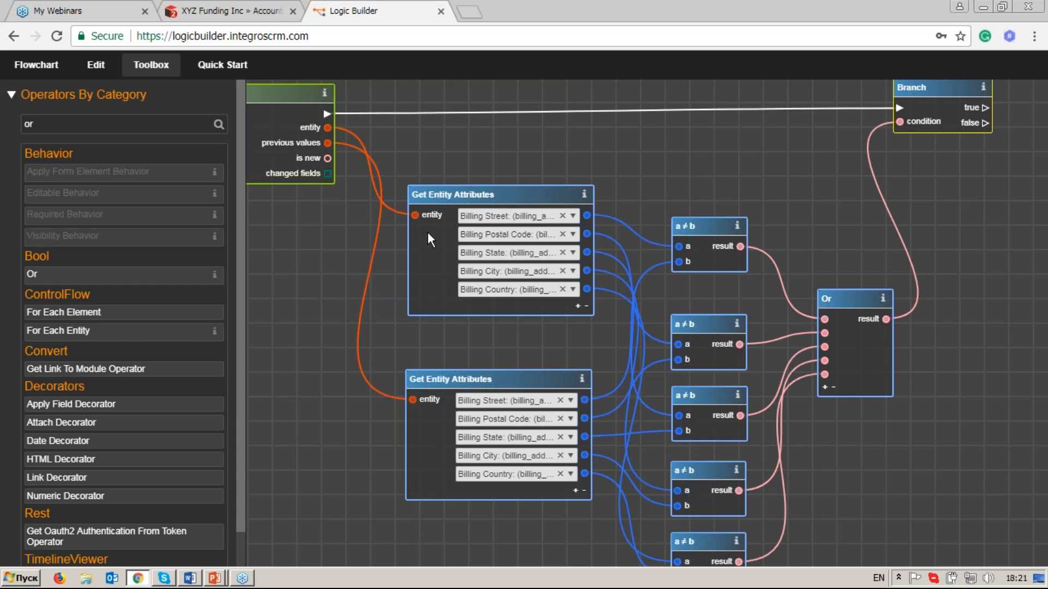
pyautogui.moveTo(473, 192); pyautogui.dragTo(480, 180)
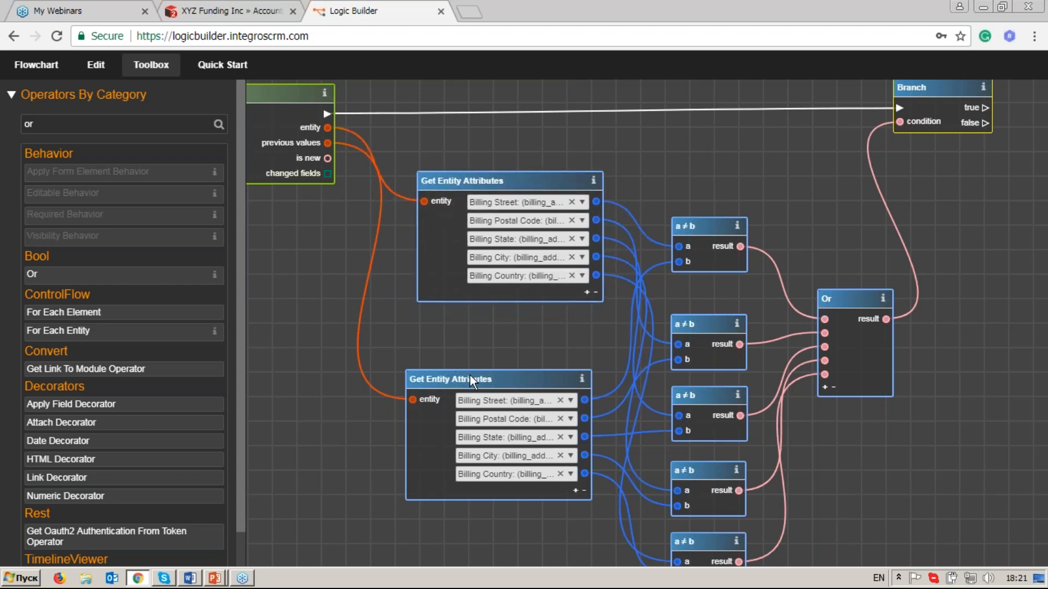
pyautogui.moveTo(470, 376); pyautogui.dragTo(448, 364)
pyautogui.moveTo(482, 157); pyautogui.dragTo(641, 201)
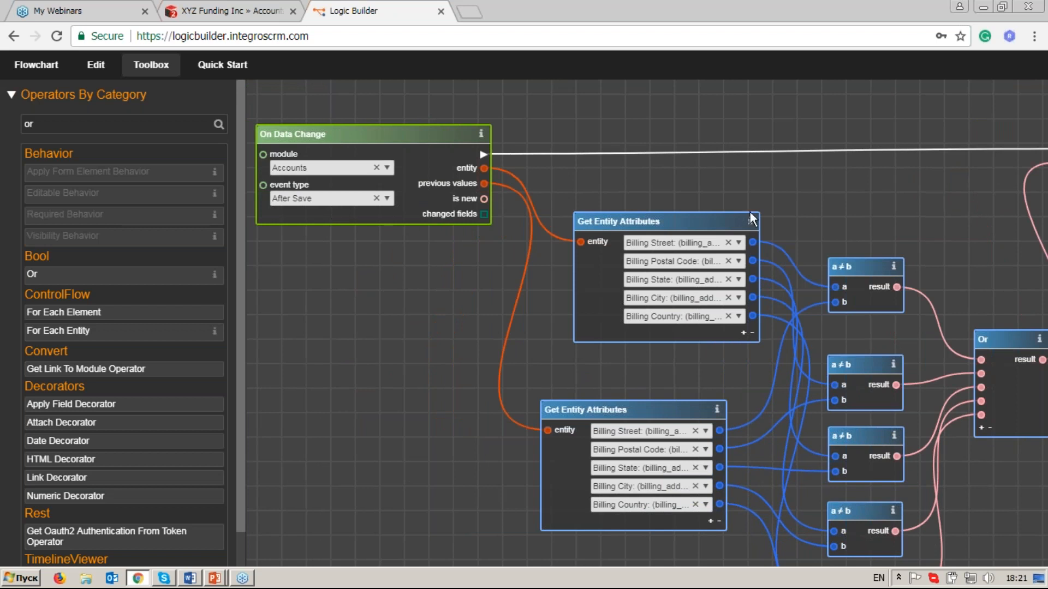
# Add a Retrieve Related Entities operator beyond the Branch operator, finding it with the filter "retr".
pyautogui.moveTo(853, 192); pyautogui.dragTo(697, 194)
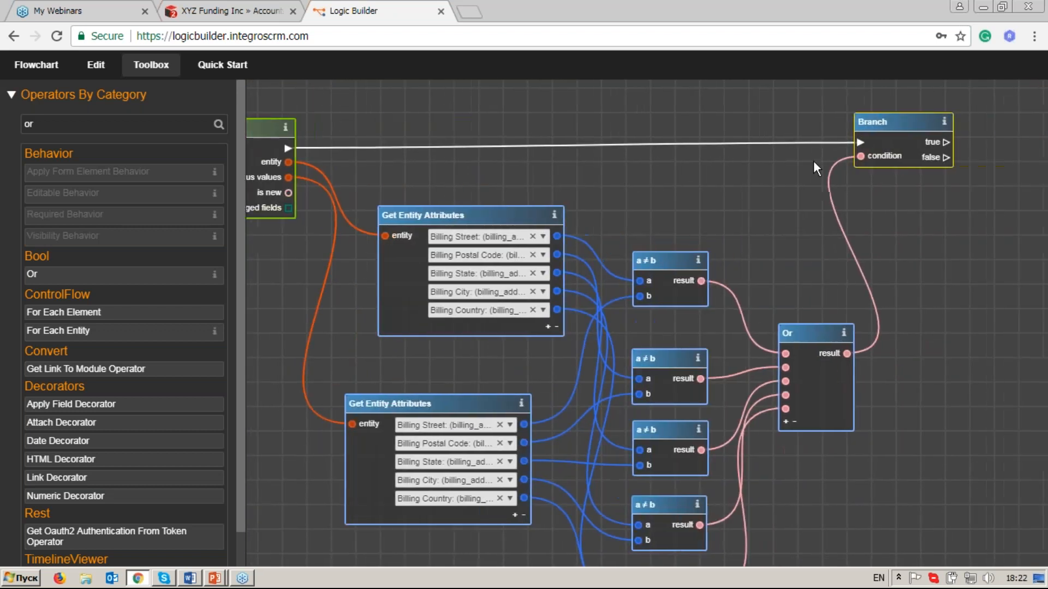
pyautogui.rightClick(922, 165)
pyautogui.moveTo(619, 291); pyautogui.dragTo(627, 243)
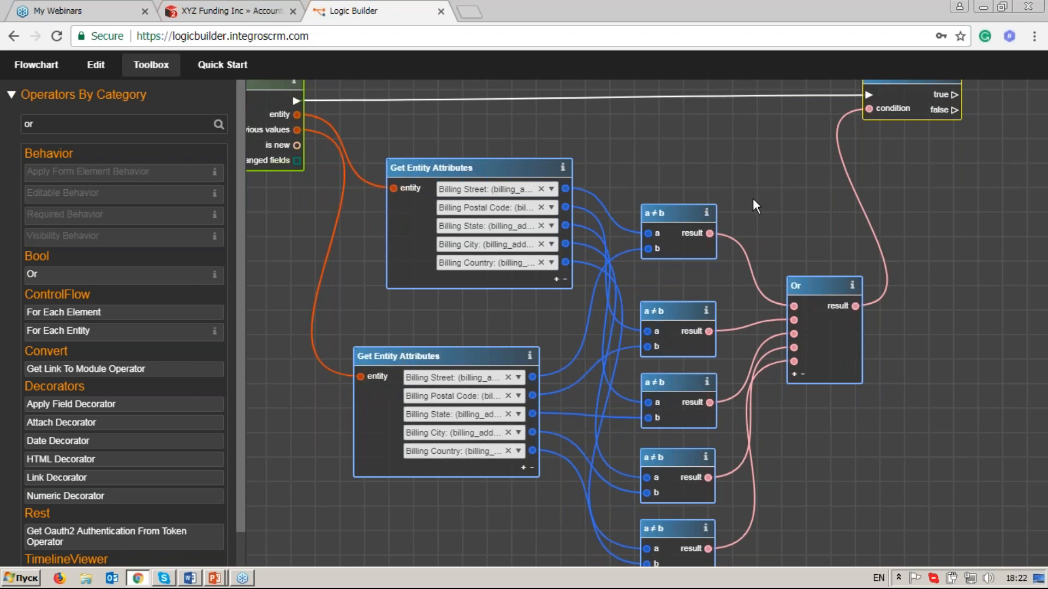
pyautogui.moveTo(747, 199); pyautogui.dragTo(574, 281)
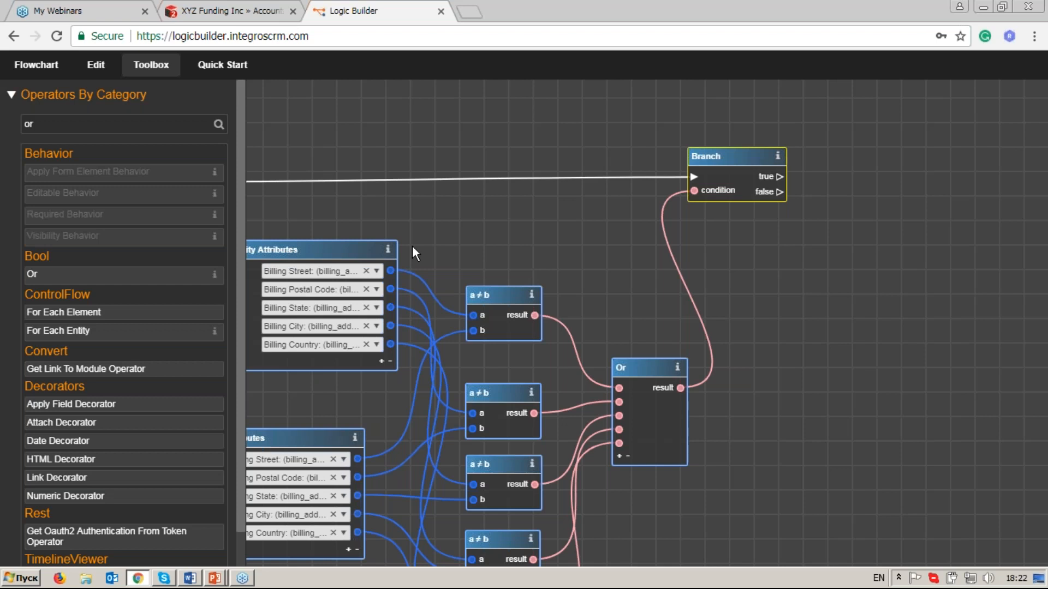
pyautogui.click(59, 124)
pyautogui.press('BackSpace')
pyautogui.press('BackSpace')
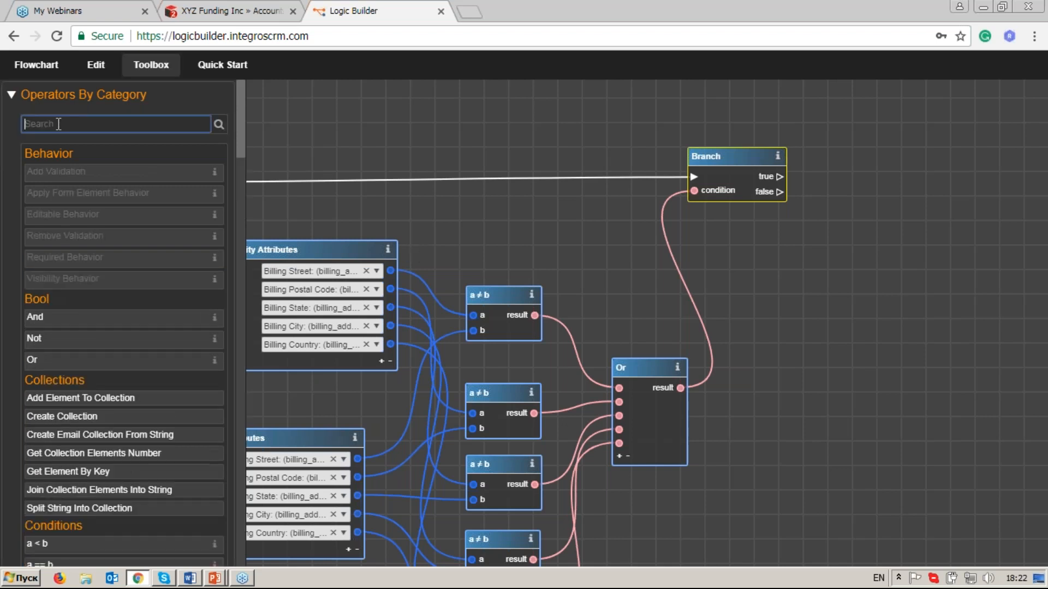
pyautogui.write('retr')
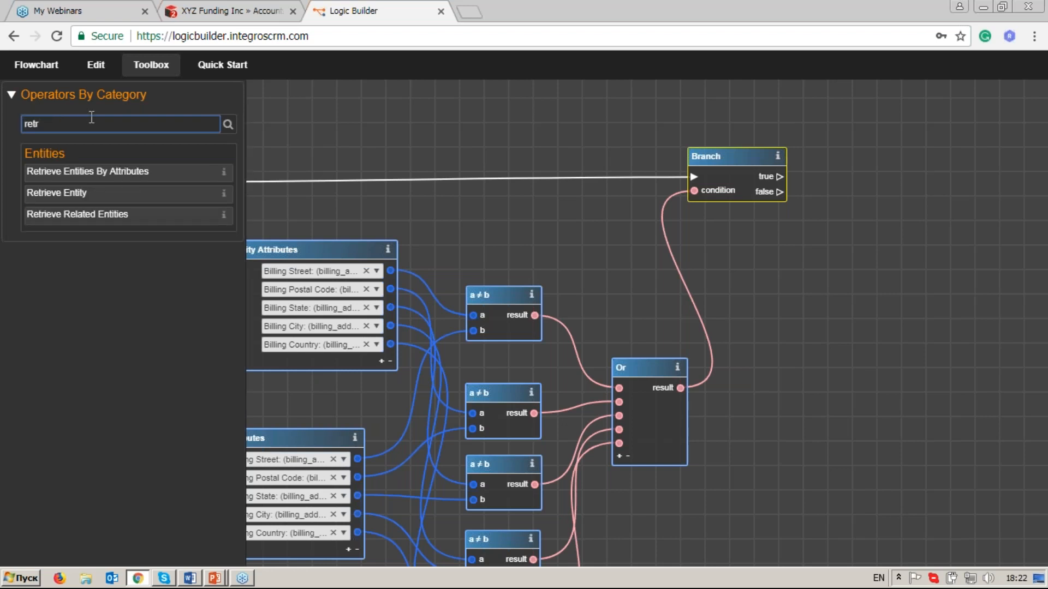
pyautogui.click(135, 226)
pyautogui.moveTo(576, 304); pyautogui.dragTo(884, 156)
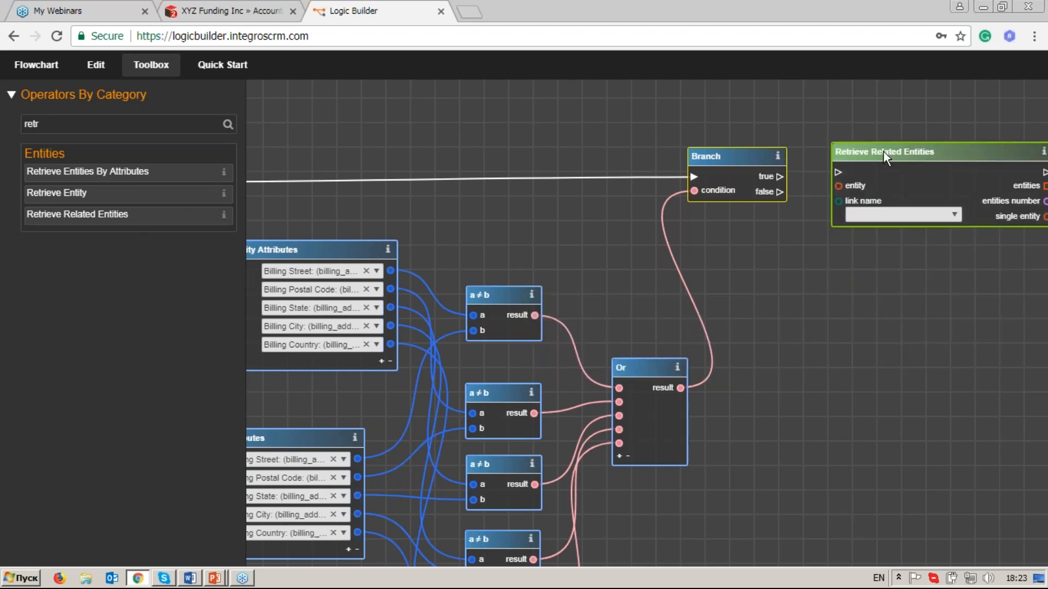
pyautogui.moveTo(902, 301); pyautogui.dragTo(765, 302)
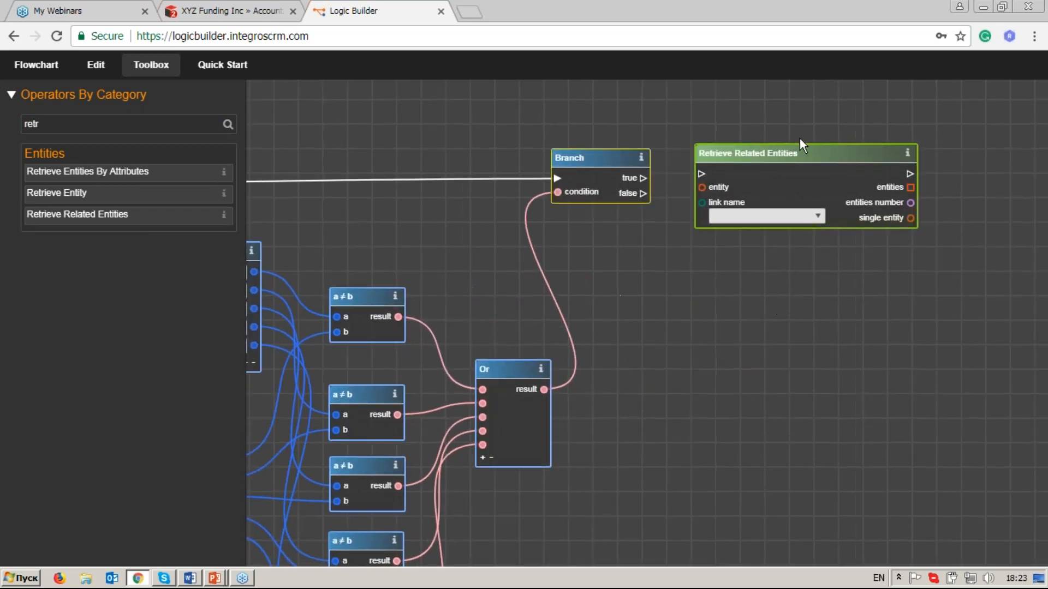
# Link the entity output of On Data Change to the entity input of Retrieve Related Entities.
pyautogui.scroll(5, 796, 159)
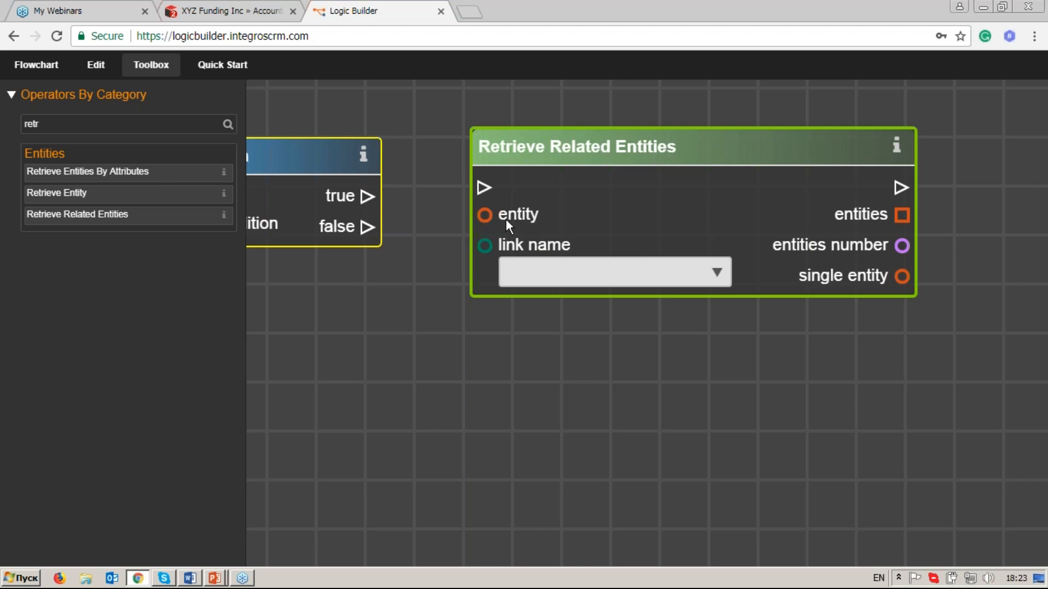
pyautogui.scroll(-5, 506, 220)
pyautogui.moveTo(335, 286); pyautogui.dragTo(485, 273)
pyautogui.moveTo(380, 258); pyautogui.dragTo(730, 245)
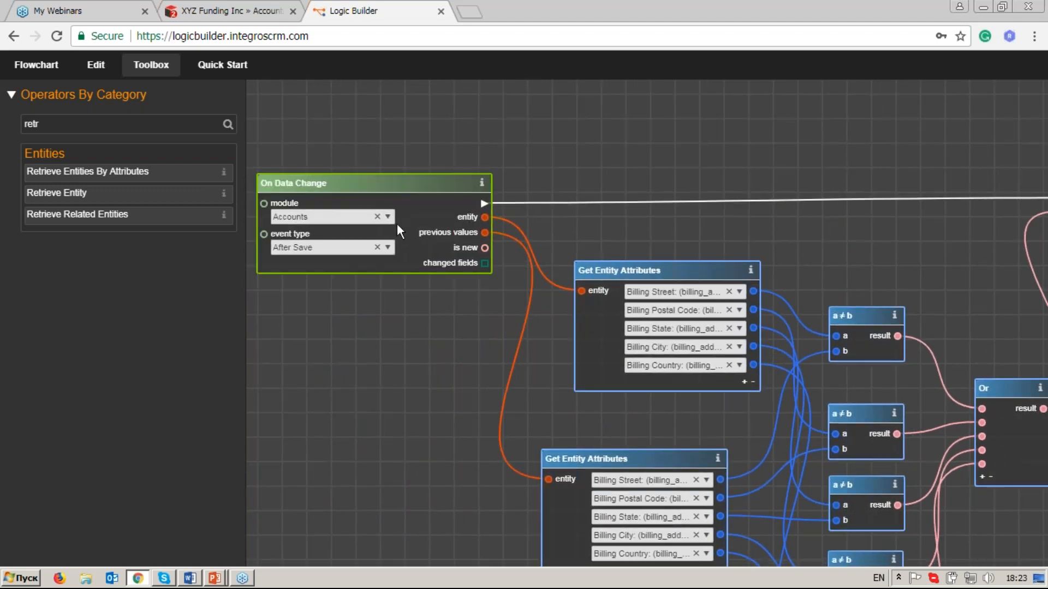
pyautogui.moveTo(485, 218); pyautogui.dragTo(605, 207)
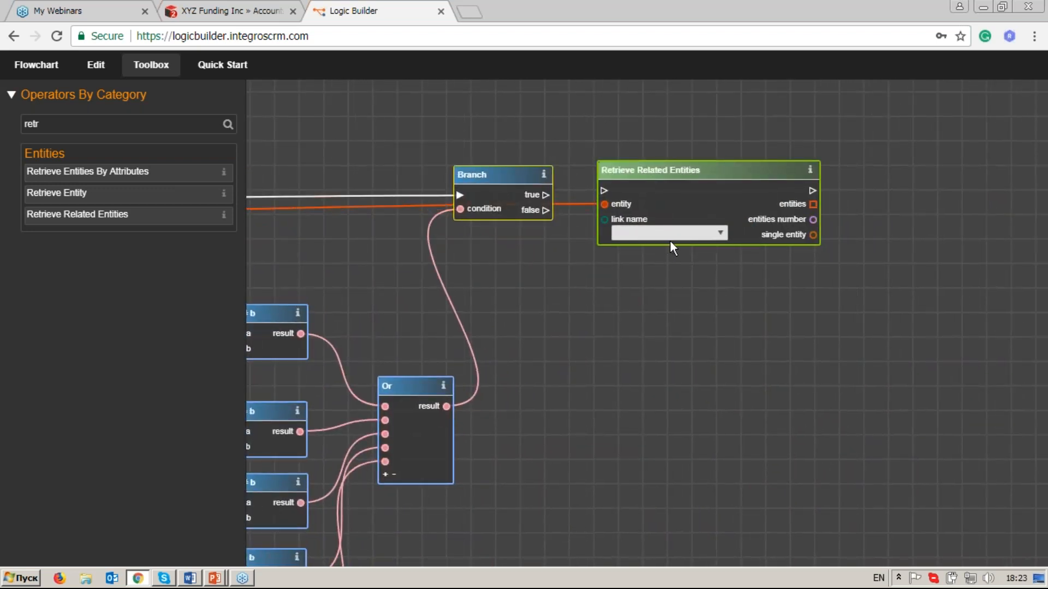
# Set the link name of Retrieve Related Entities to leads using the filter "lea".
pyautogui.click(721, 235)
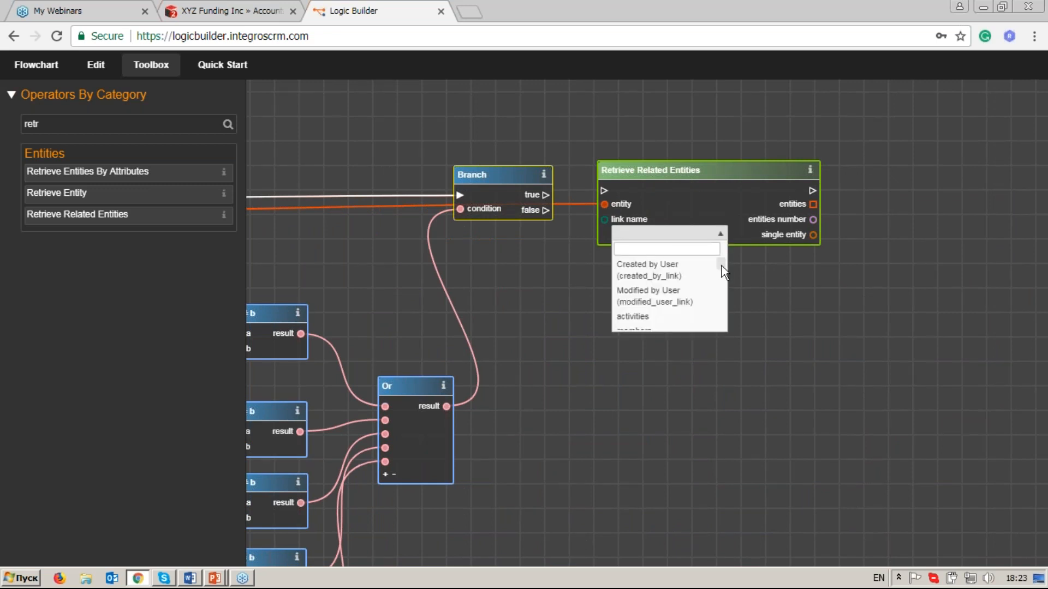
pyautogui.scroll(-2, 723, 270)
pyautogui.scroll(2, 722, 272)
pyautogui.write('lea')
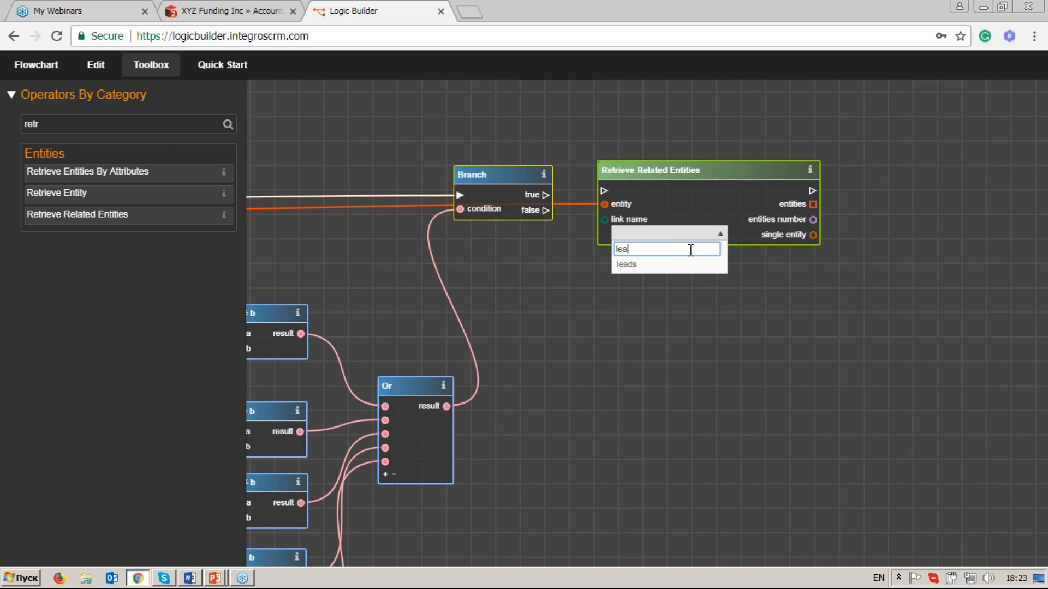
pyautogui.press('Return')
# Space Retrieve Related Entities away from the Branch operator and link the Branch true output to its execution input.
pyautogui.moveTo(702, 169); pyautogui.dragTo(732, 166)
pyautogui.scroll(2, 721, 292)
pyautogui.moveTo(757, 265); pyautogui.dragTo(657, 309)
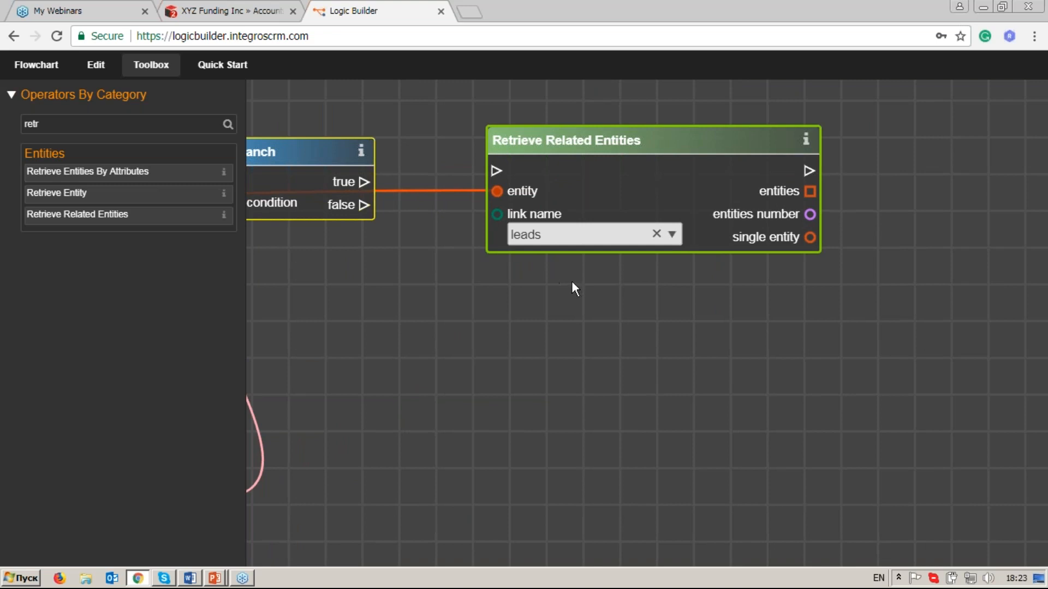
pyautogui.moveTo(566, 138); pyautogui.dragTo(569, 138)
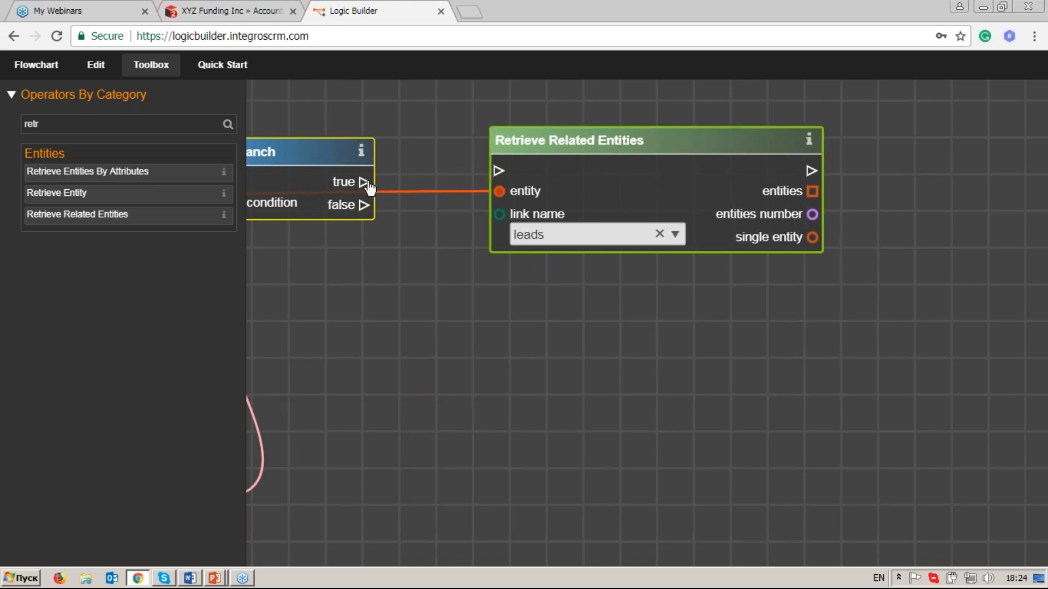
pyautogui.moveTo(416, 179); pyautogui.dragTo(499, 171)
pyautogui.click(597, 145)
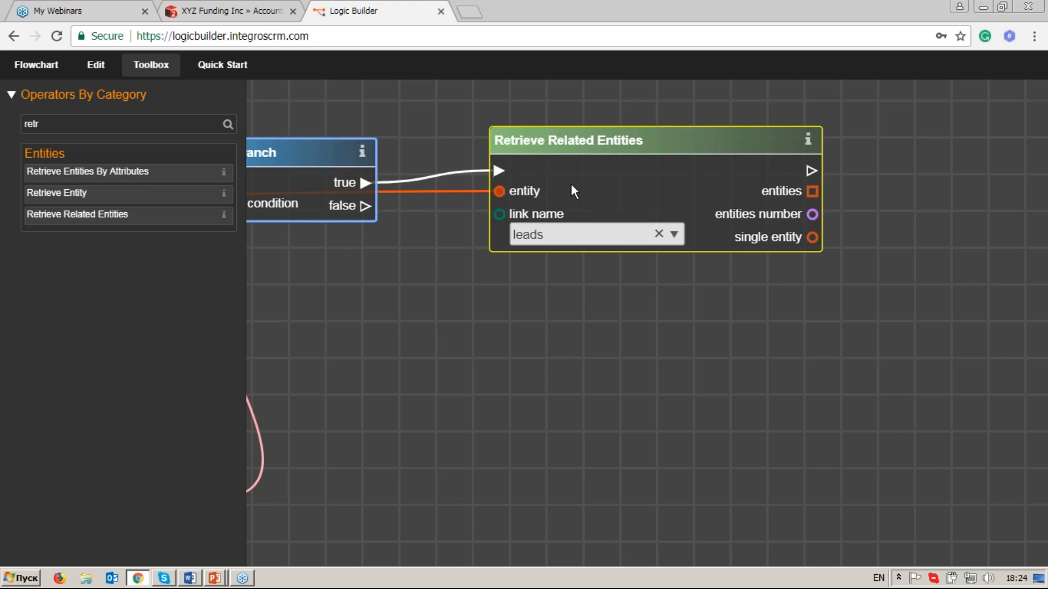
# Add a For Each Entity operator beside Retrieve Related Entities, finding it with the filter "for".
pyautogui.moveTo(894, 218); pyautogui.dragTo(766, 228)
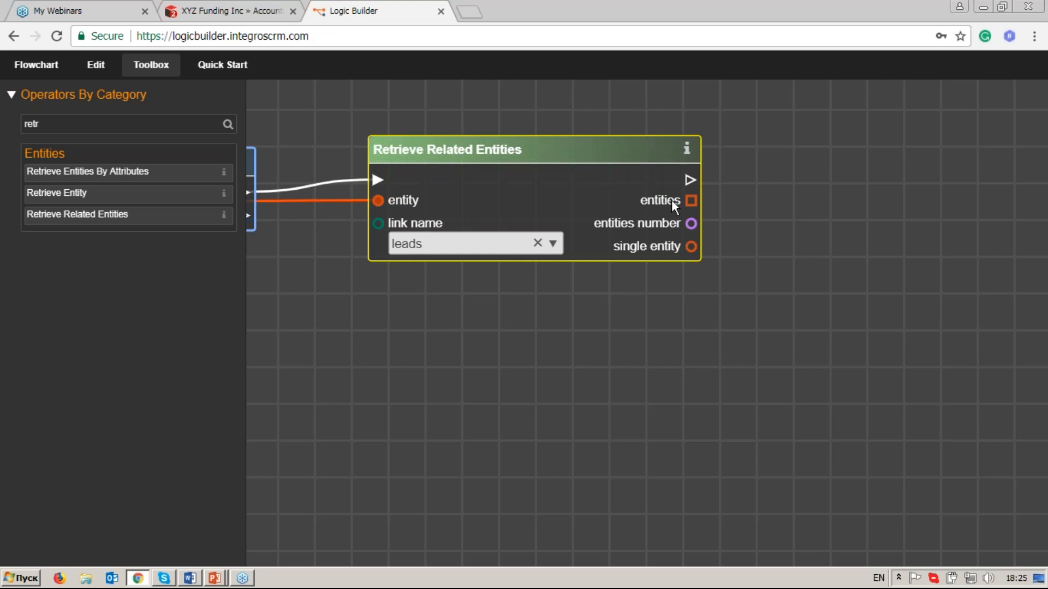
pyautogui.moveTo(819, 203); pyautogui.dragTo(767, 205)
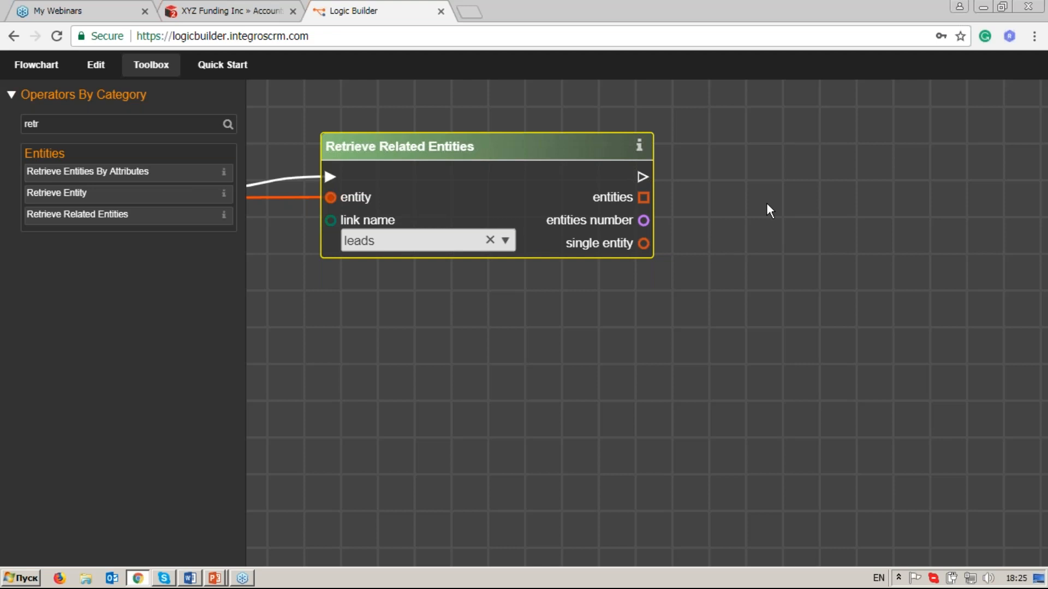
pyautogui.click(76, 125)
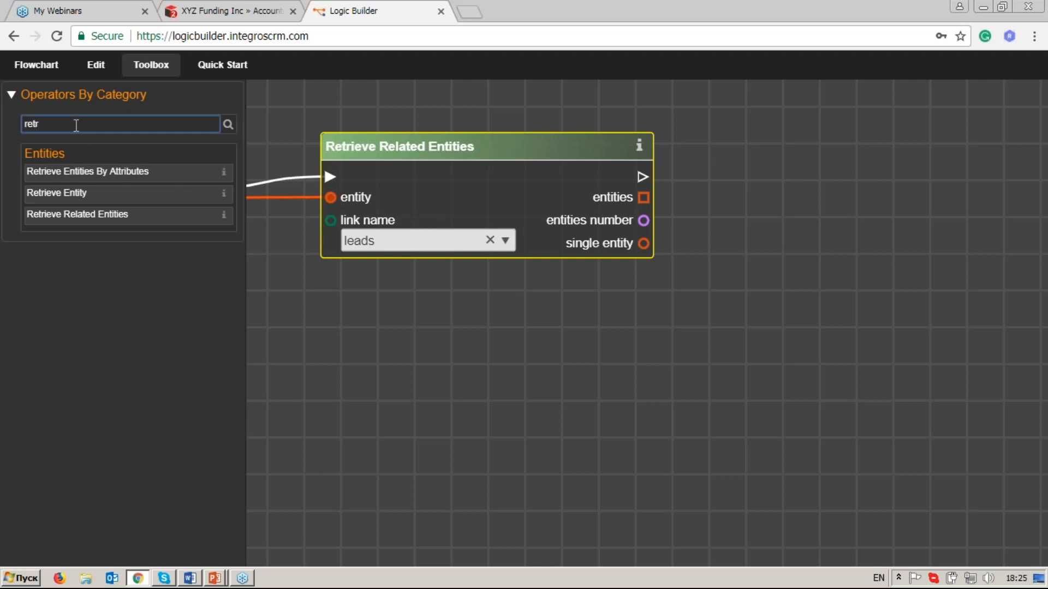
pyautogui.press('BackSpace')
pyautogui.press('BackSpace')
pyautogui.press('BackSpace')
pyautogui.write('fo')
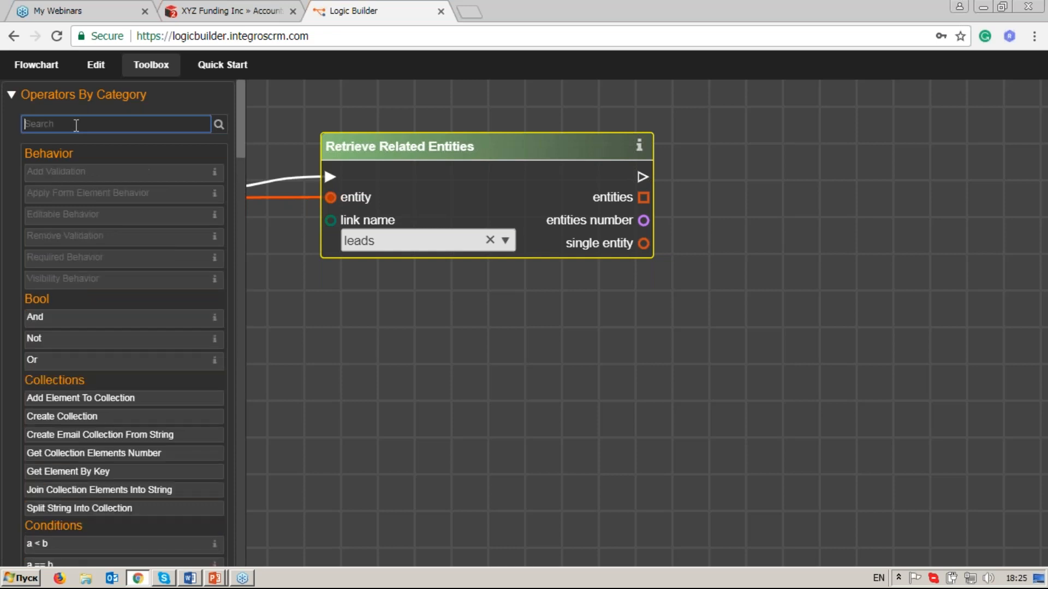
pyautogui.write('r')
pyautogui.click(124, 238)
pyautogui.moveTo(125, 238); pyautogui.dragTo(797, 147)
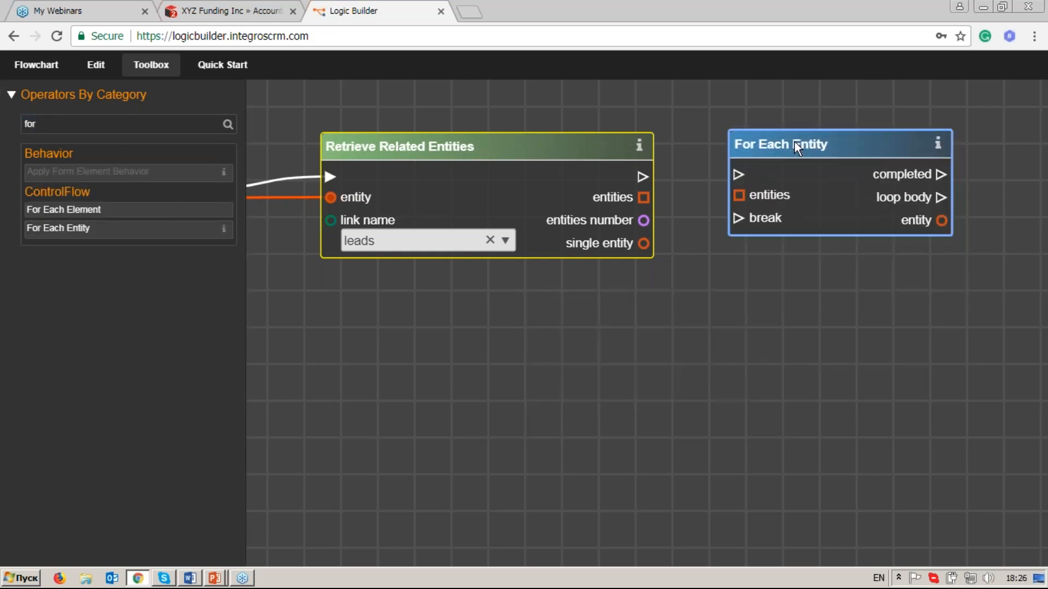
# Link the execution output of Retrieve Related Entities to the execution input of For Each Entity.
pyautogui.moveTo(848, 296); pyautogui.dragTo(821, 299)
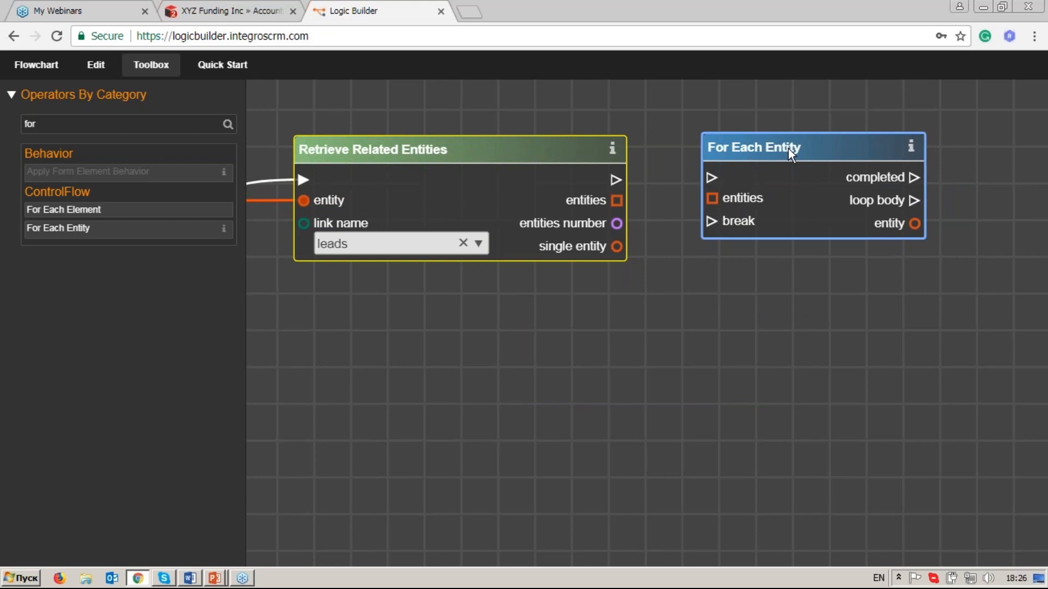
pyautogui.moveTo(786, 152); pyautogui.dragTo(787, 159)
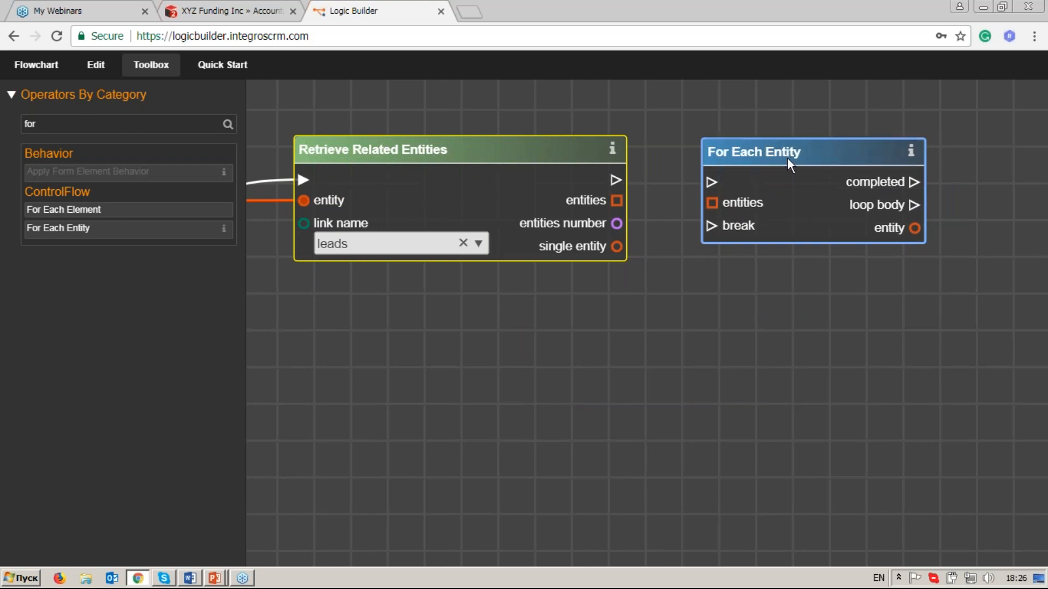
pyautogui.moveTo(817, 310); pyautogui.dragTo(731, 314)
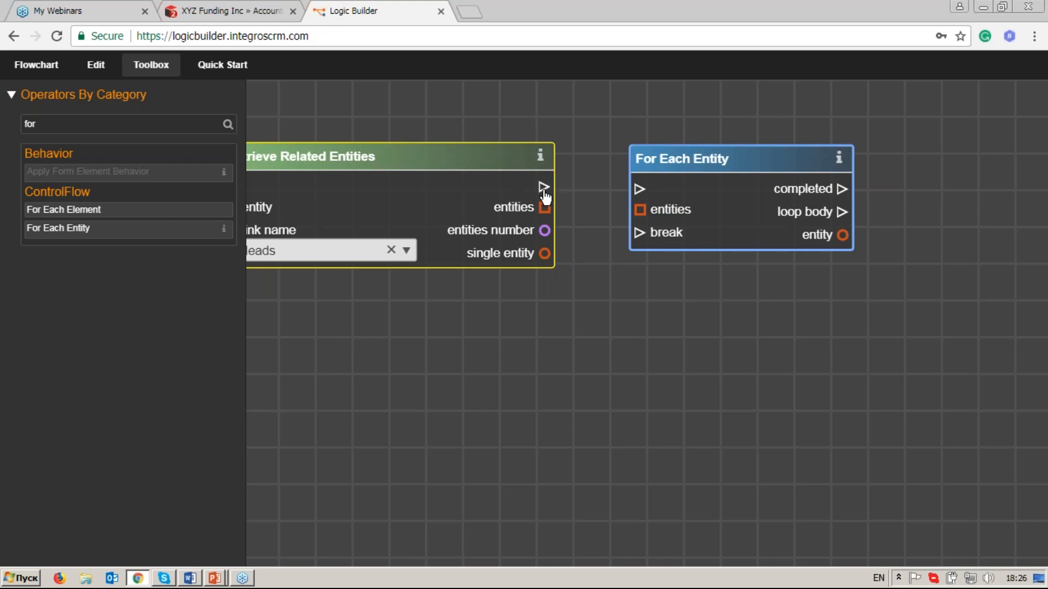
pyautogui.moveTo(637, 188); pyautogui.dragTo(639, 189)
# Link the entities output of Retrieve Related Entities to the entities input of For Each Entity.
pyautogui.moveTo(888, 266); pyautogui.dragTo(851, 260)
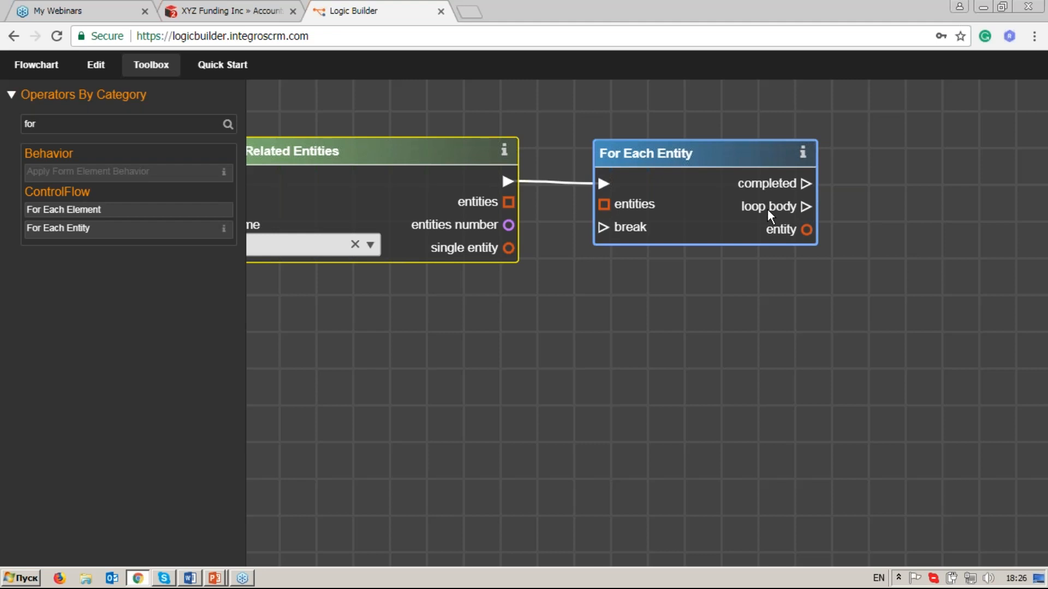
pyautogui.moveTo(869, 164); pyautogui.dragTo(826, 222)
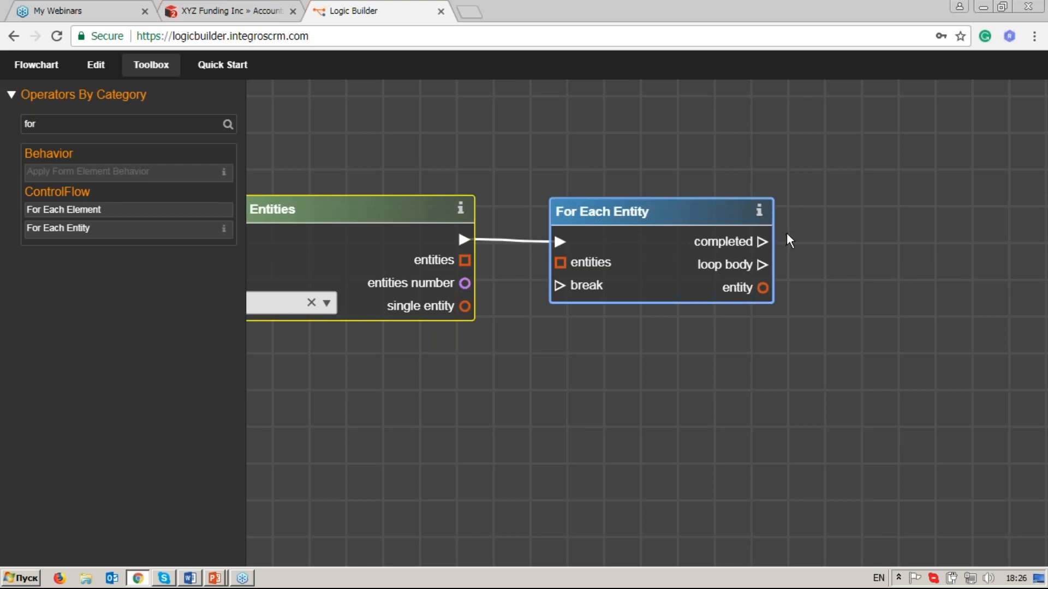
pyautogui.moveTo(806, 263); pyautogui.dragTo(812, 228)
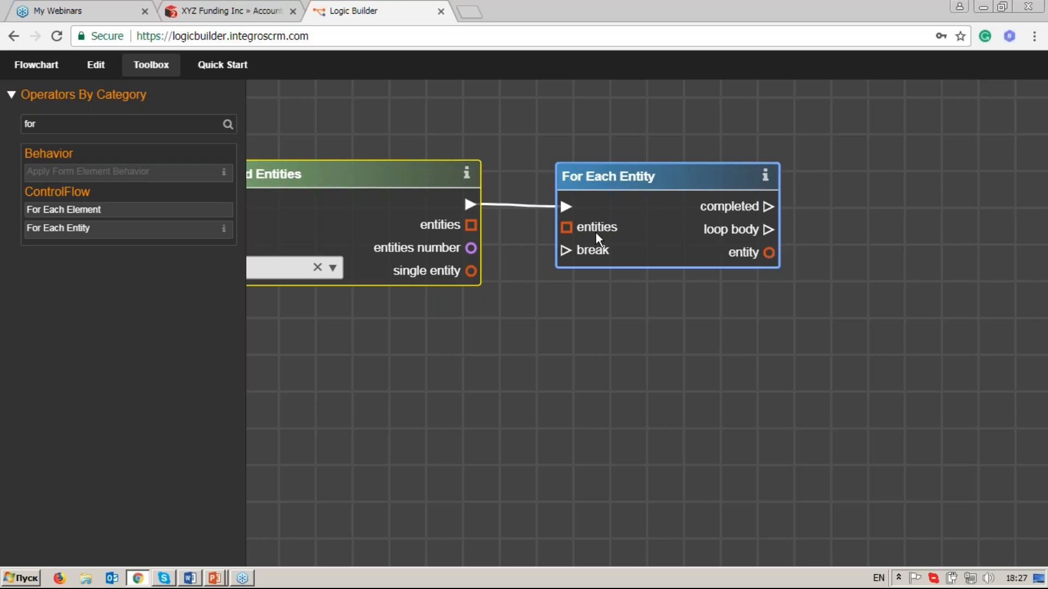
pyautogui.moveTo(470, 303); pyautogui.dragTo(594, 298)
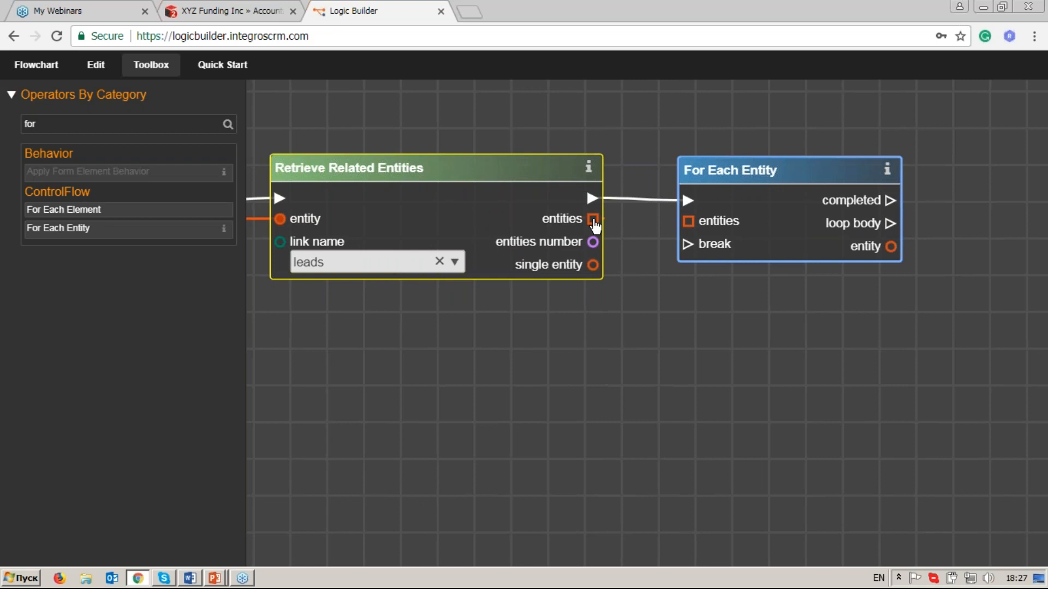
pyautogui.moveTo(594, 223); pyautogui.dragTo(688, 227)
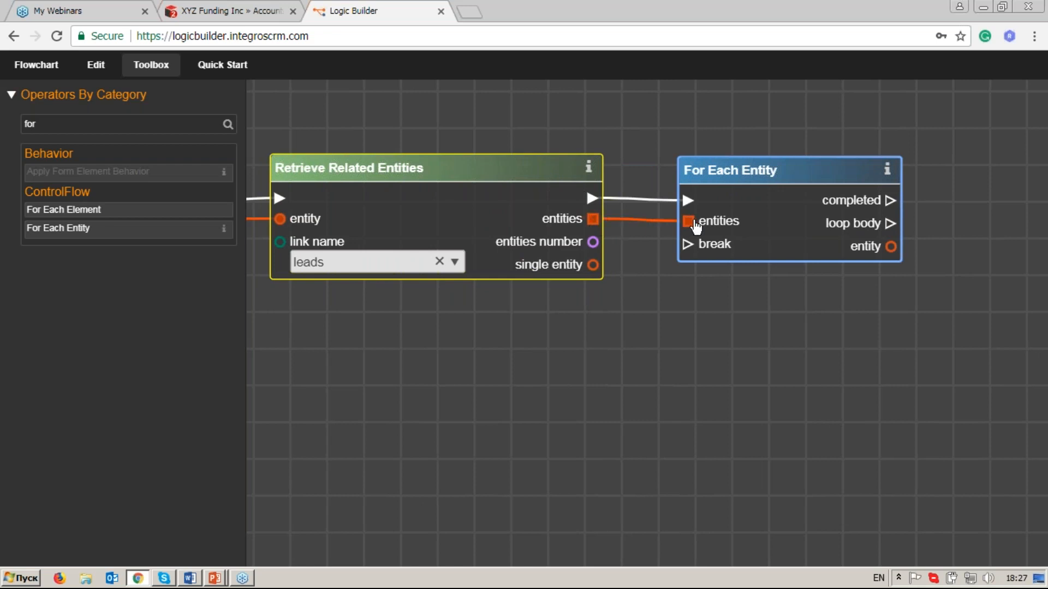
# Add a Branch operator beyond For Each Entity, finding it with the filter "bra".
pyautogui.moveTo(797, 292); pyautogui.dragTo(581, 284)
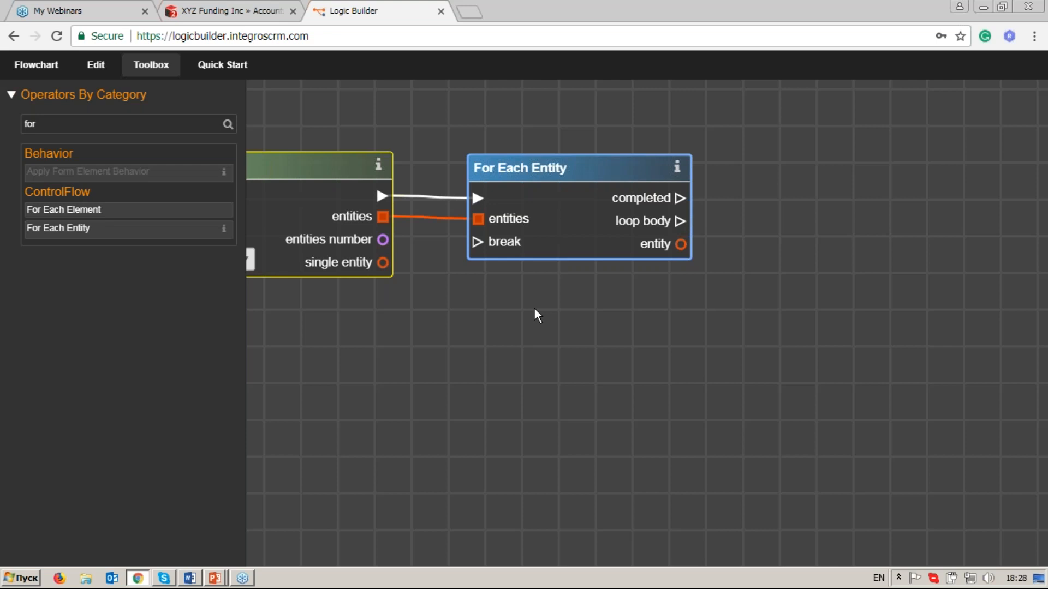
pyautogui.doubleClick(21, 124)
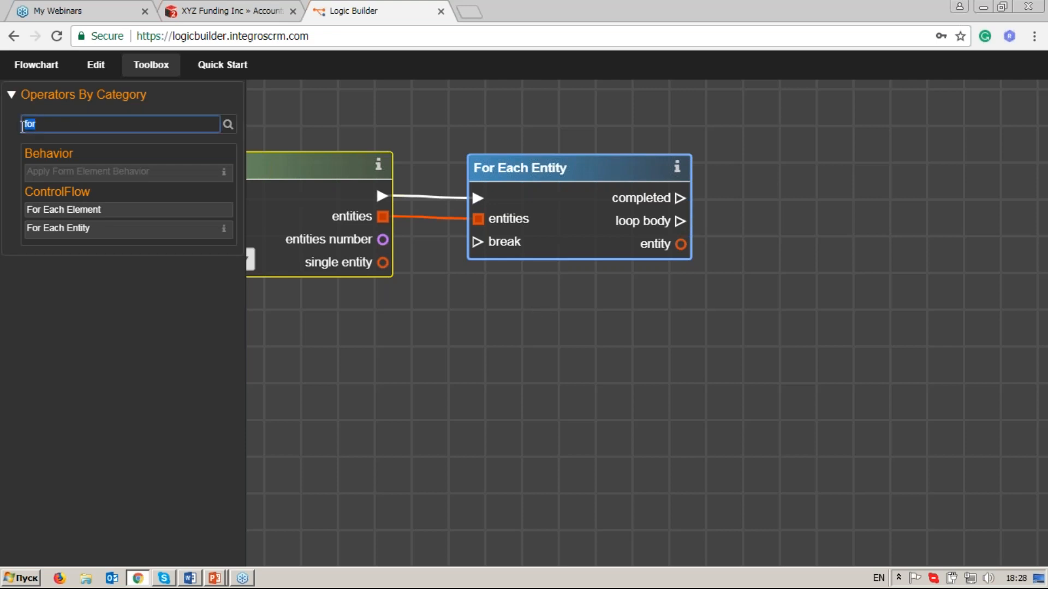
pyautogui.write('bra')
pyautogui.click(54, 173)
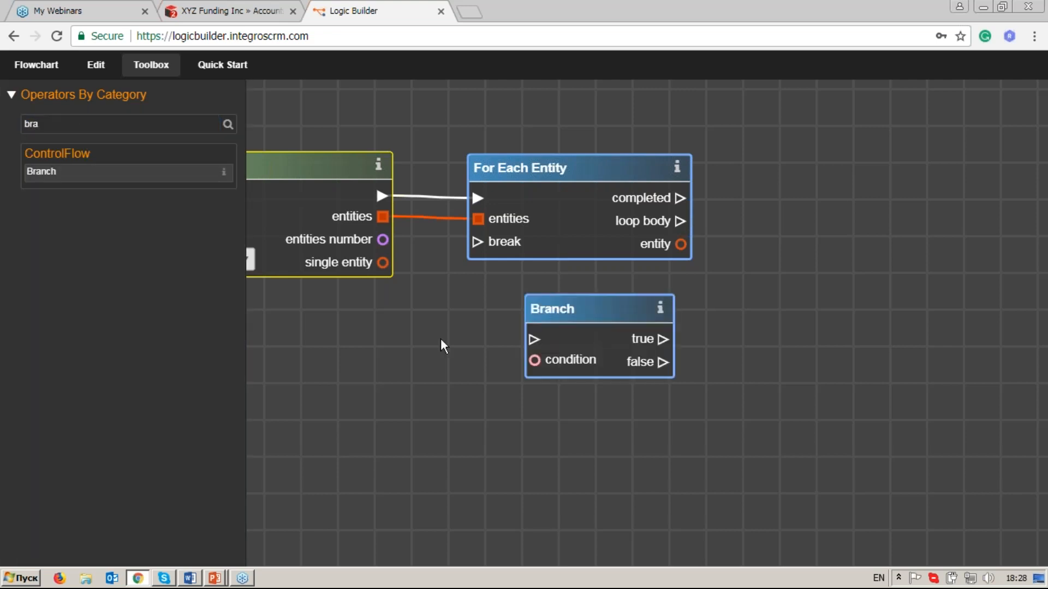
pyautogui.moveTo(572, 312); pyautogui.dragTo(958, 204)
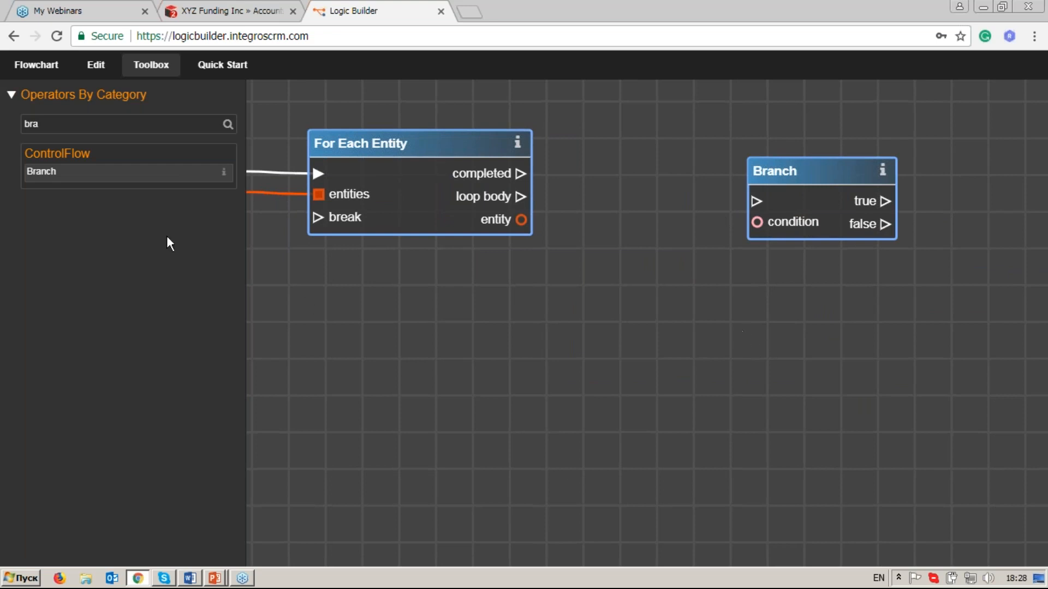
# Add a Get Entity Attributes operator between For Each Entity and the new Branch, using the filter "get en", and space the Branch farther away.
pyautogui.click(126, 129)
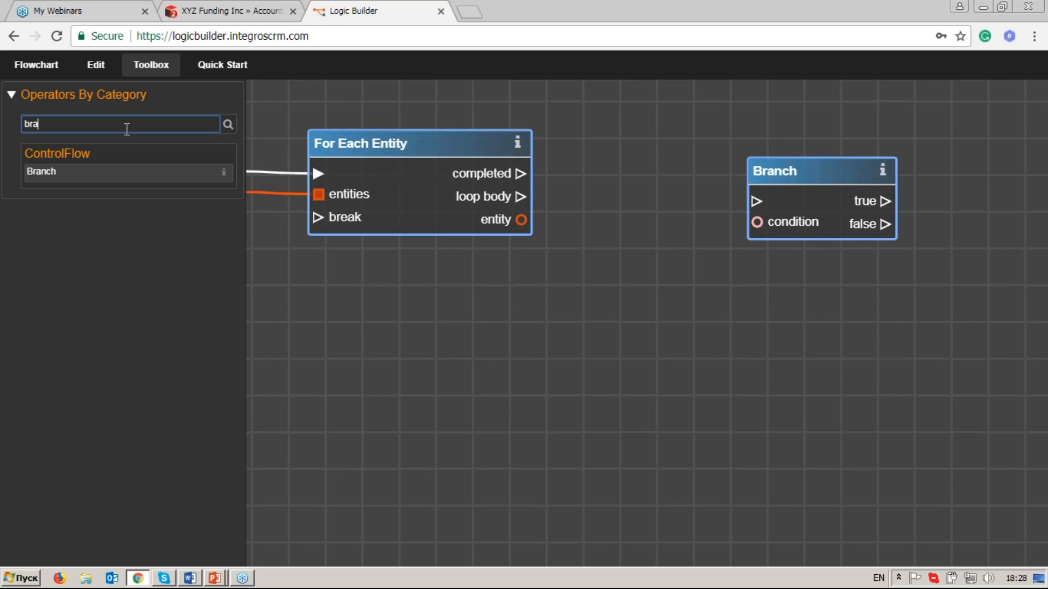
pyautogui.press('BackSpace')
pyautogui.press('BackSpace')
pyautogui.press('BackSpace')
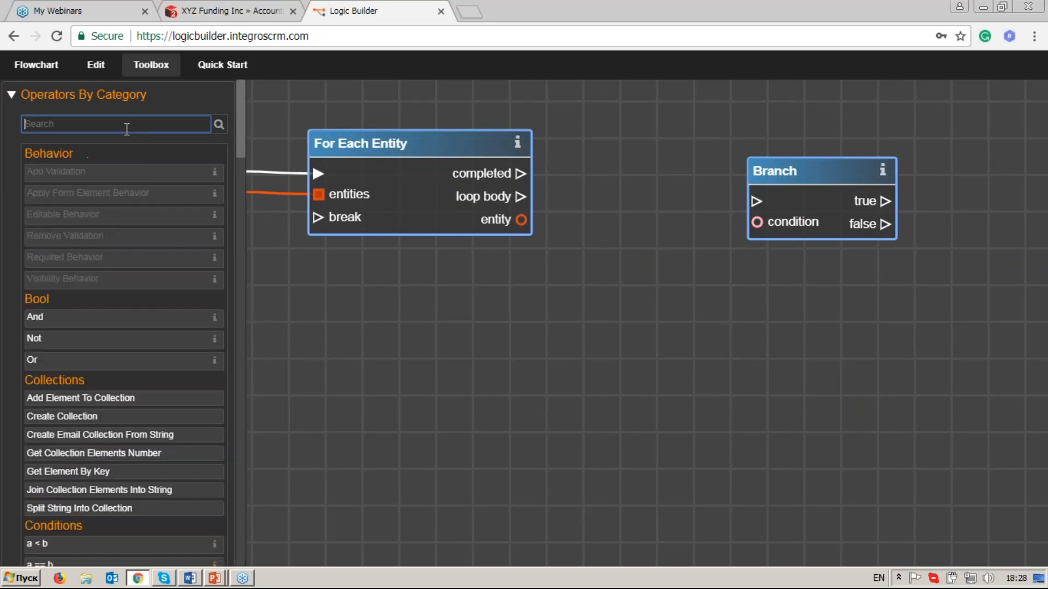
pyautogui.write('h')
pyautogui.press('BackSpace')
pyautogui.write('get ')
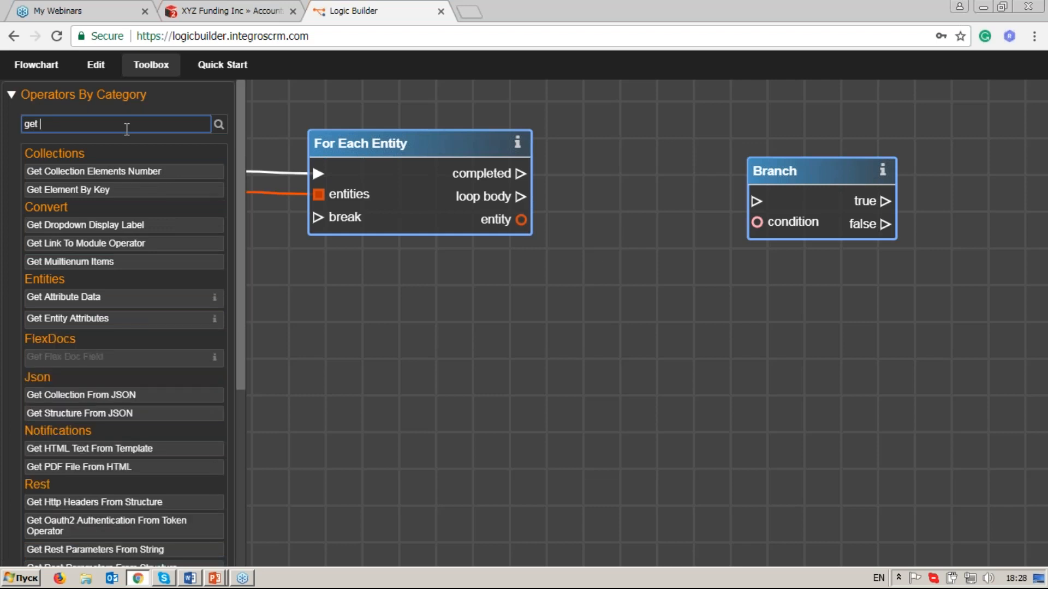
pyautogui.write('en')
pyautogui.moveTo(136, 173); pyautogui.dragTo(586, 296)
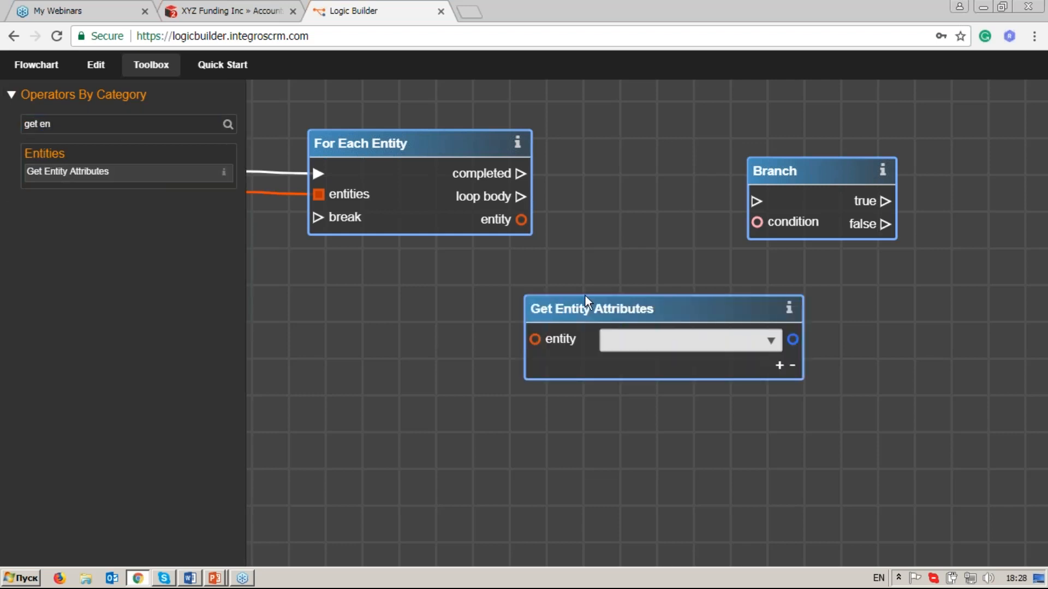
pyautogui.moveTo(808, 169); pyautogui.dragTo(949, 166)
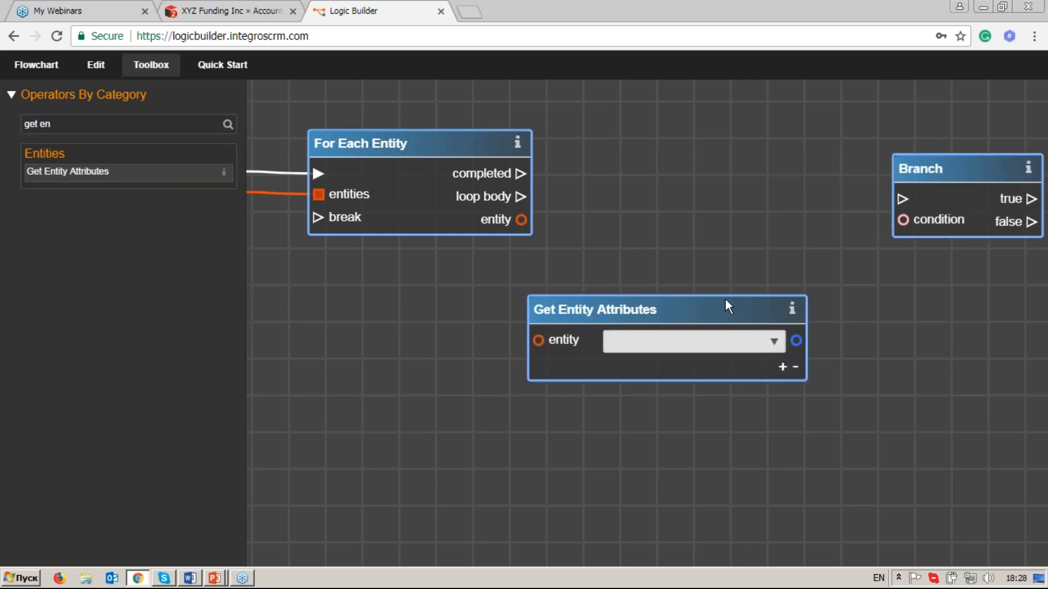
pyautogui.moveTo(730, 304); pyautogui.dragTo(774, 294)
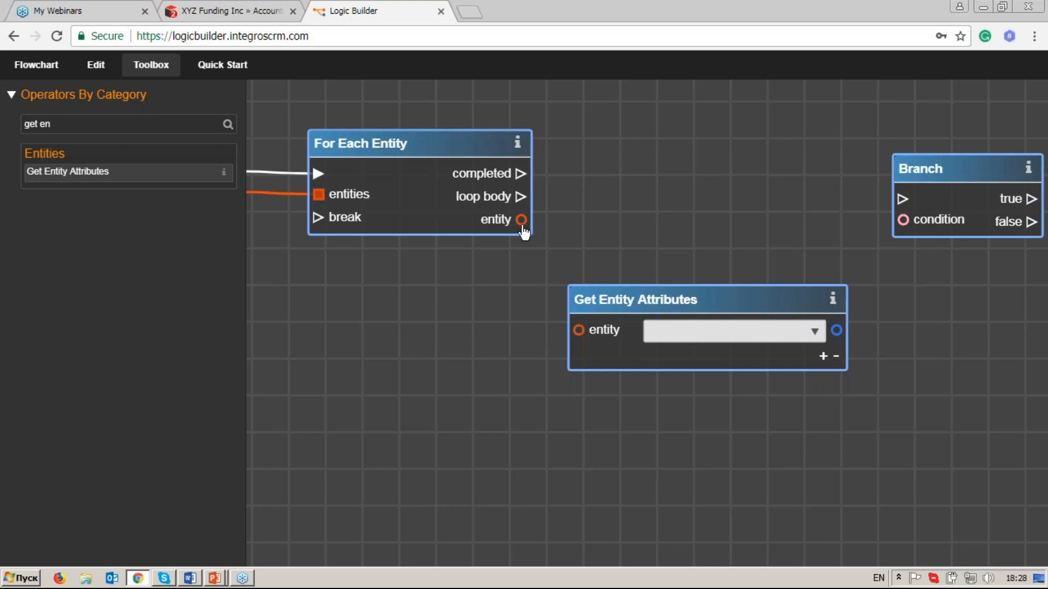
# Link the For Each Entity entity output to Get Entity Attributes and choose Status: (status) as its attribute.
pyautogui.moveTo(521, 220); pyautogui.dragTo(580, 331)
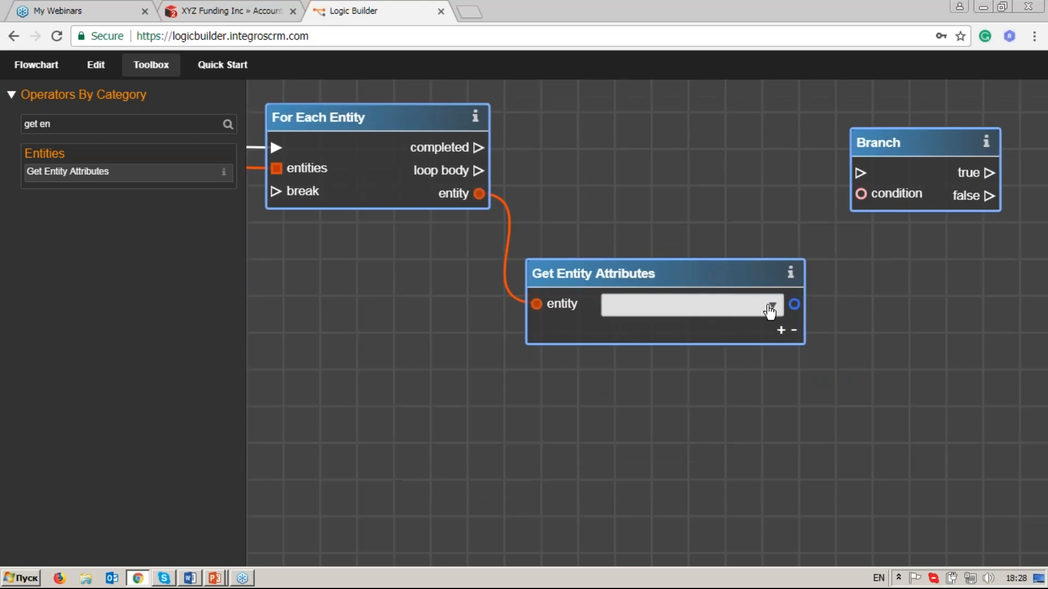
pyautogui.click(772, 310)
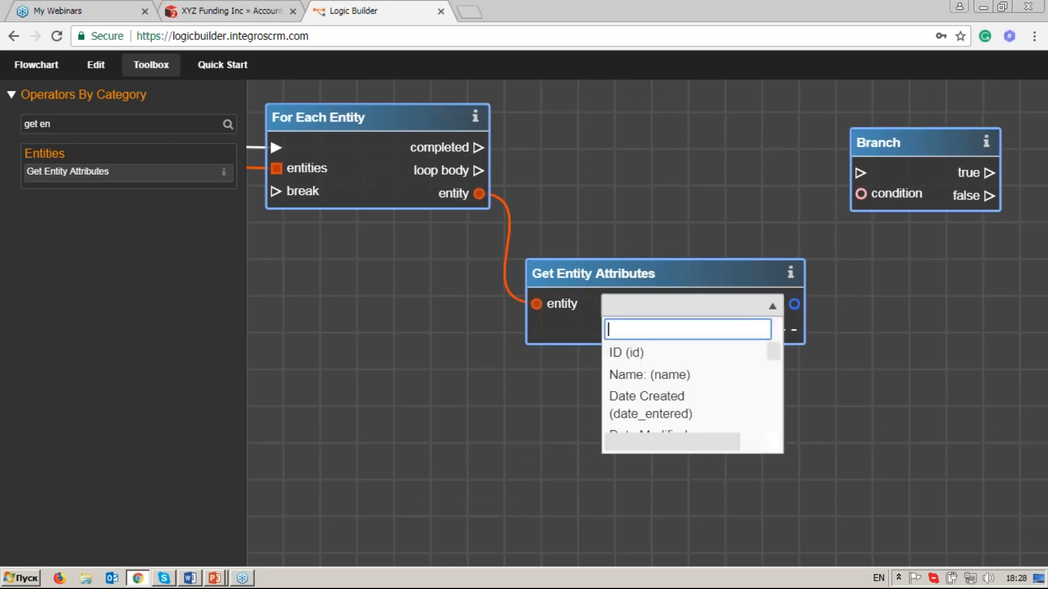
pyautogui.write('statu')
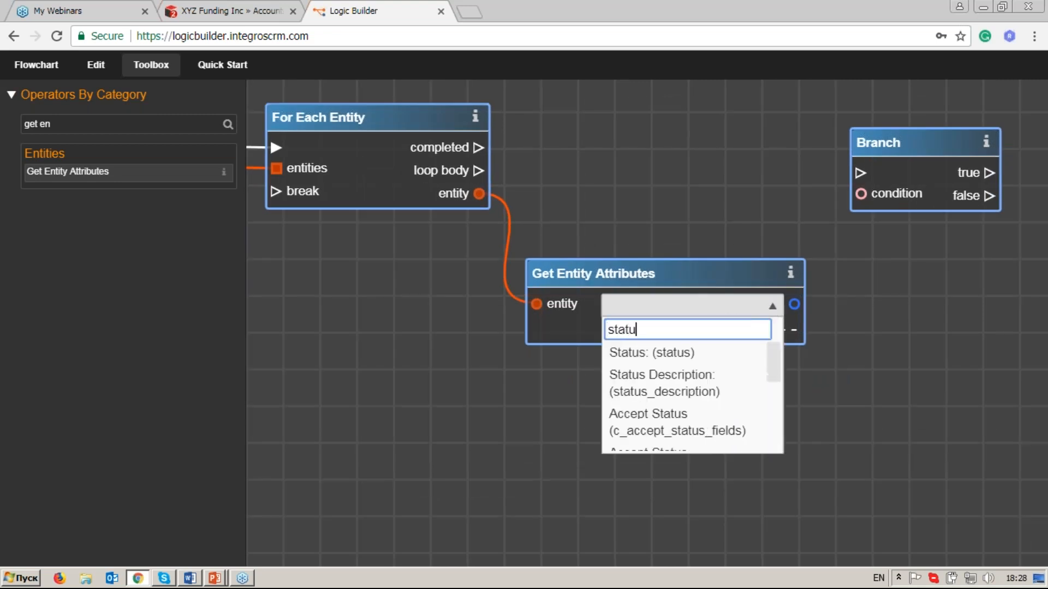
pyautogui.write('s')
pyautogui.click(715, 347)
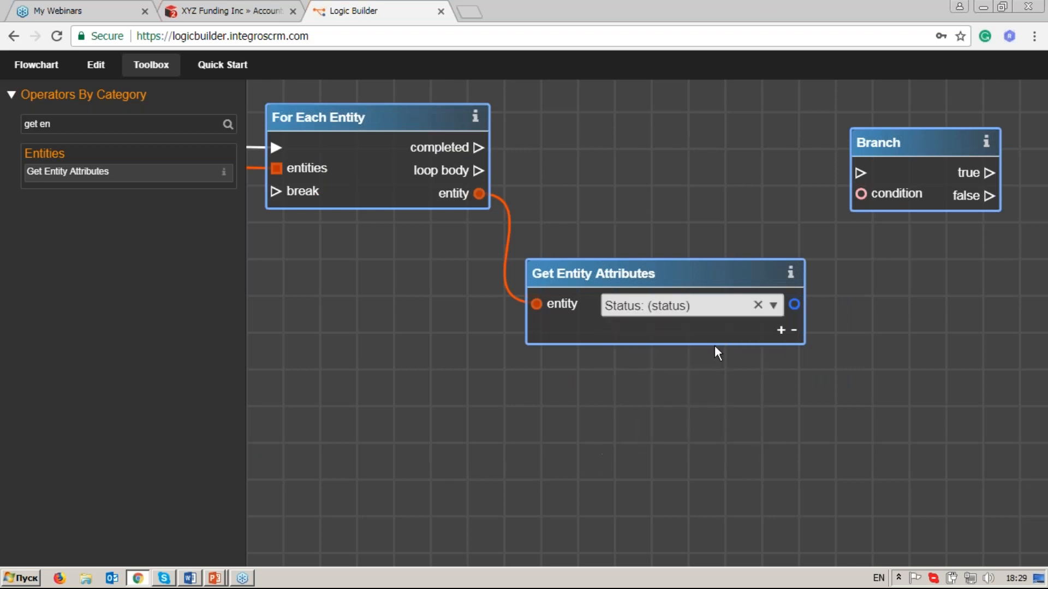
pyautogui.moveTo(683, 276); pyautogui.dragTo(697, 272)
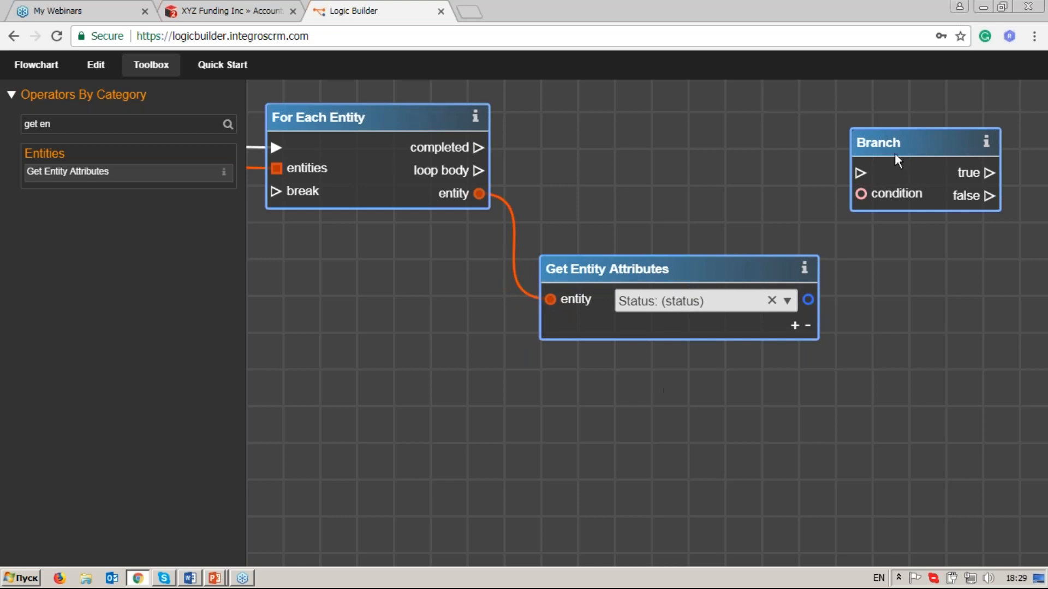
# Clear the operator filter and browse the full operator list to the comparison conditions and constants.
pyautogui.scroll(-3, 745, 323)
pyautogui.moveTo(378, 368); pyautogui.dragTo(755, 332)
pyautogui.moveTo(425, 333); pyautogui.dragTo(845, 264)
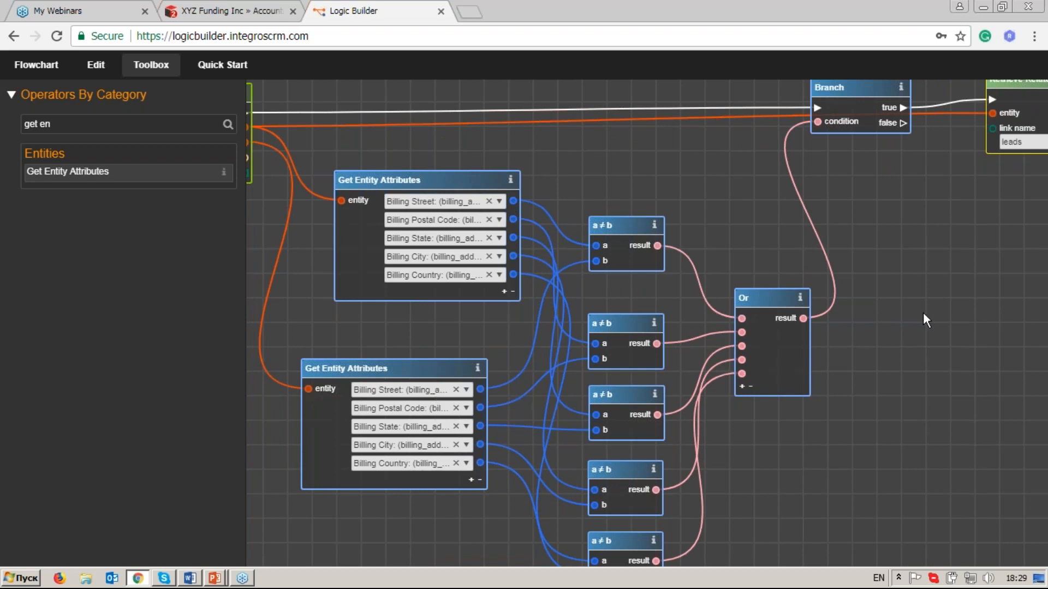
pyautogui.moveTo(923, 312); pyautogui.dragTo(546, 313)
pyautogui.moveTo(962, 305); pyautogui.dragTo(494, 334)
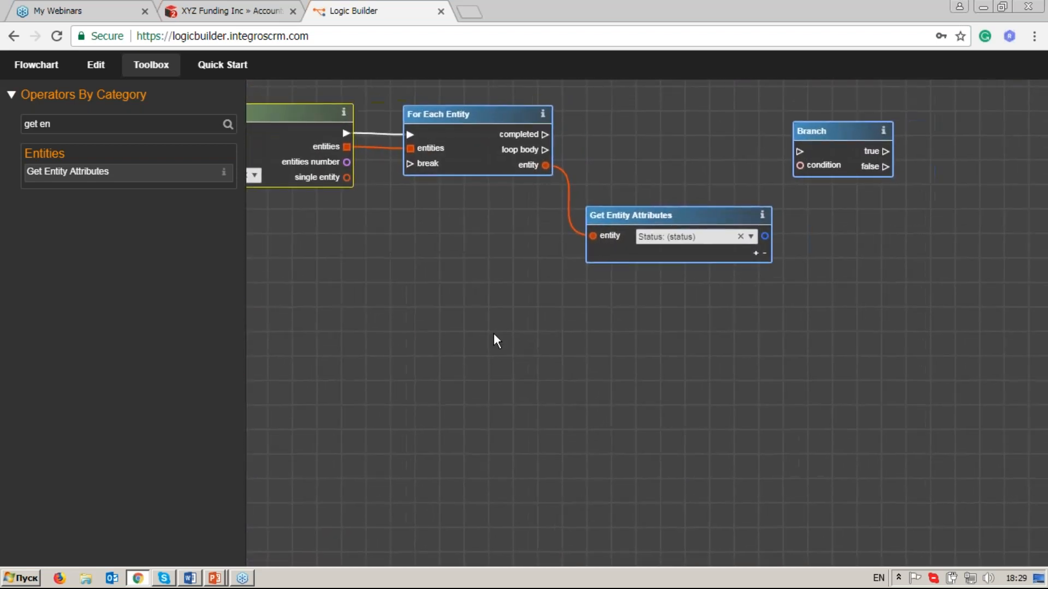
pyautogui.click(81, 125)
pyautogui.press('BackSpace')
pyautogui.press('BackSpace')
pyautogui.press('BackSpace')
pyautogui.press('BackSpace')
pyautogui.press('BackSpace')
pyautogui.press('BackSpace')
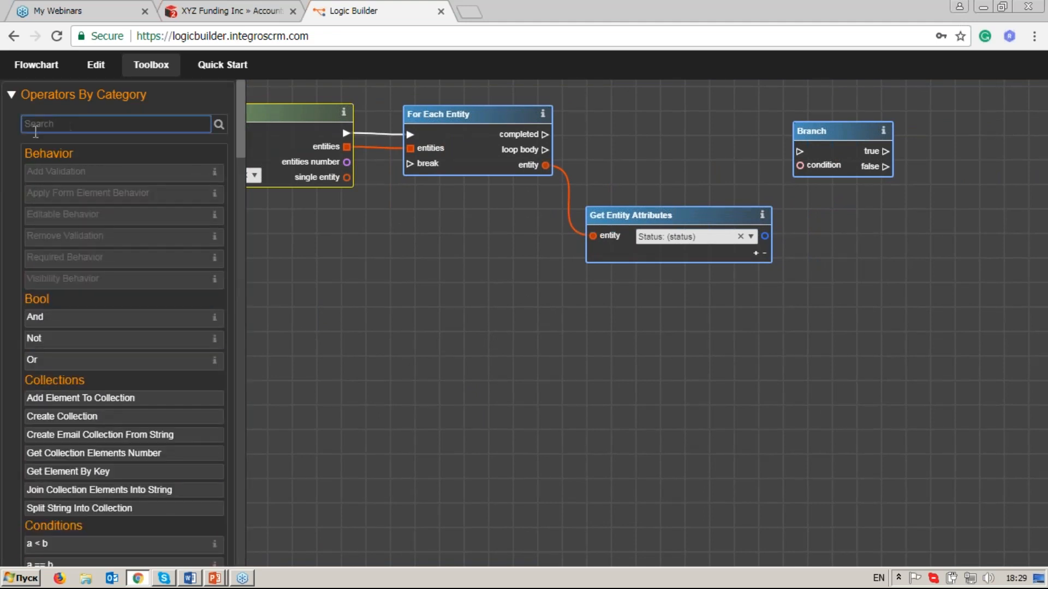
pyautogui.moveTo(241, 146); pyautogui.dragTo(240, 219)
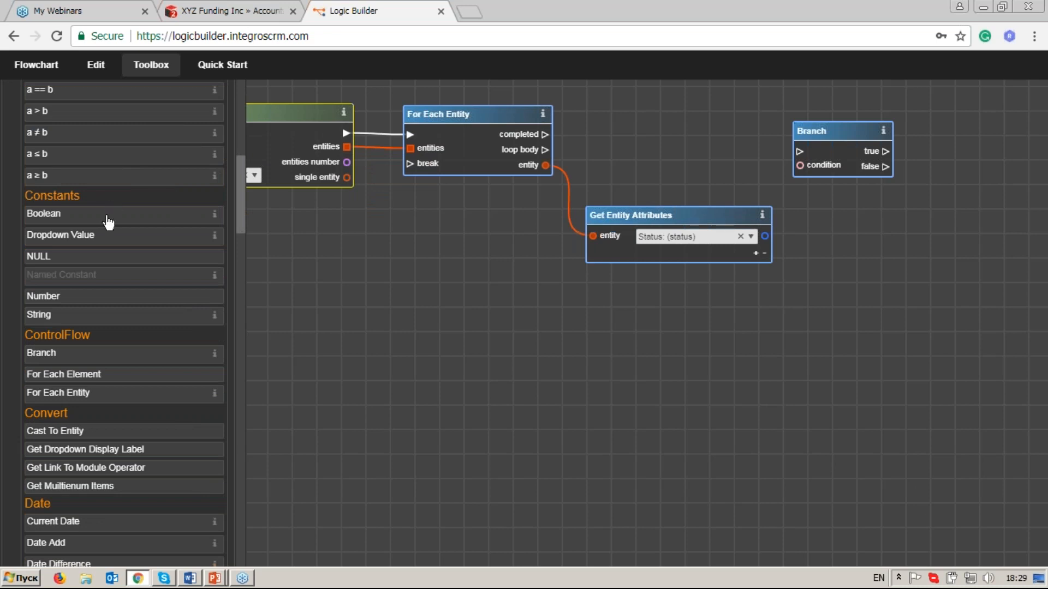
# Add a Dropdown Value constant below Get Entity Attributes and choose lead_status_dom as its list, using the filter "lead_s".
pyautogui.moveTo(108, 244); pyautogui.dragTo(649, 288)
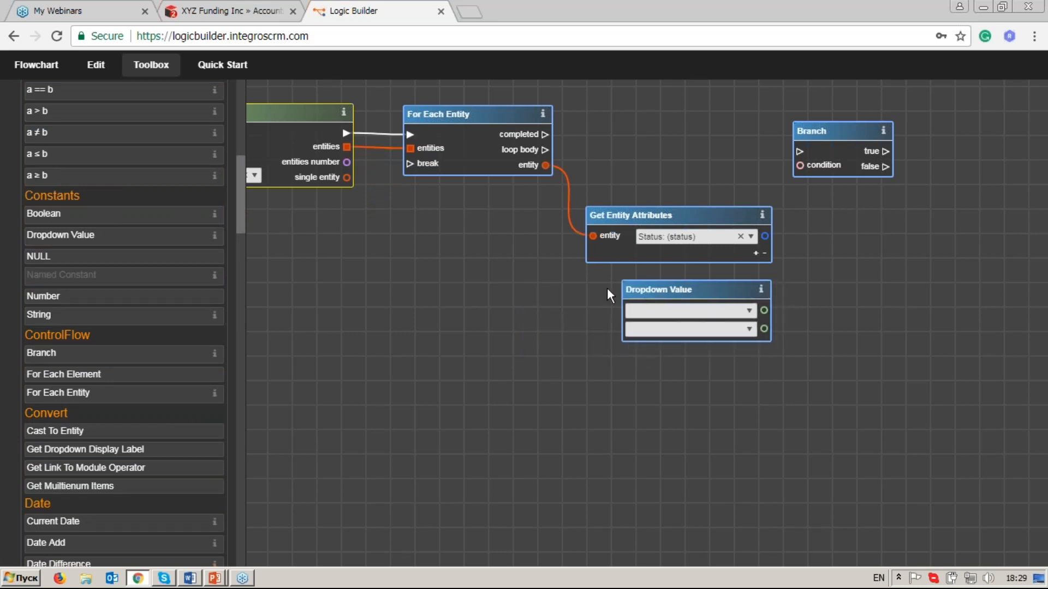
pyautogui.moveTo(565, 296); pyautogui.dragTo(540, 288)
pyautogui.click(725, 306)
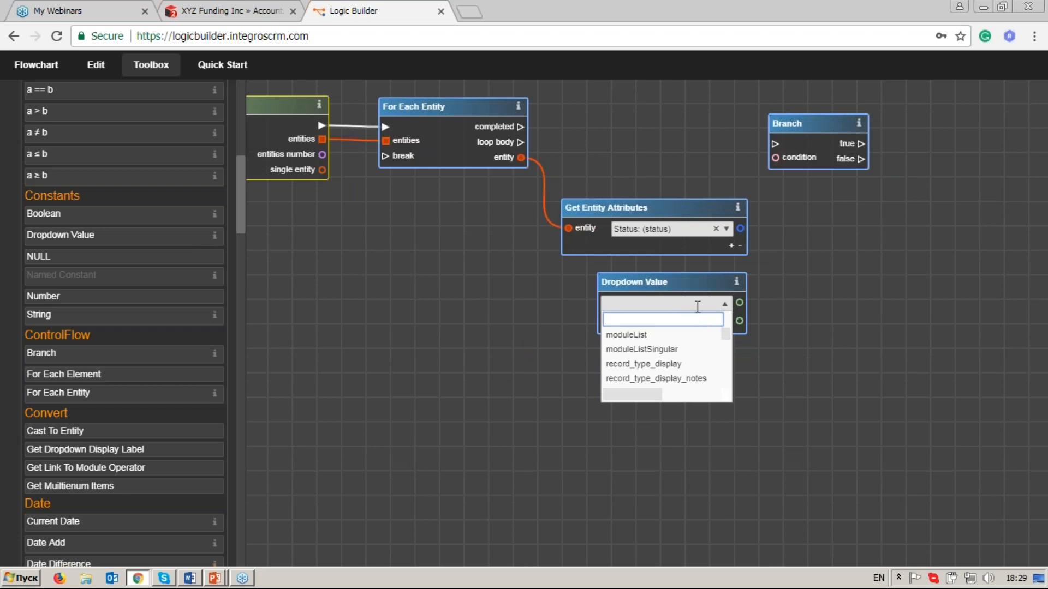
pyautogui.write('lead_')
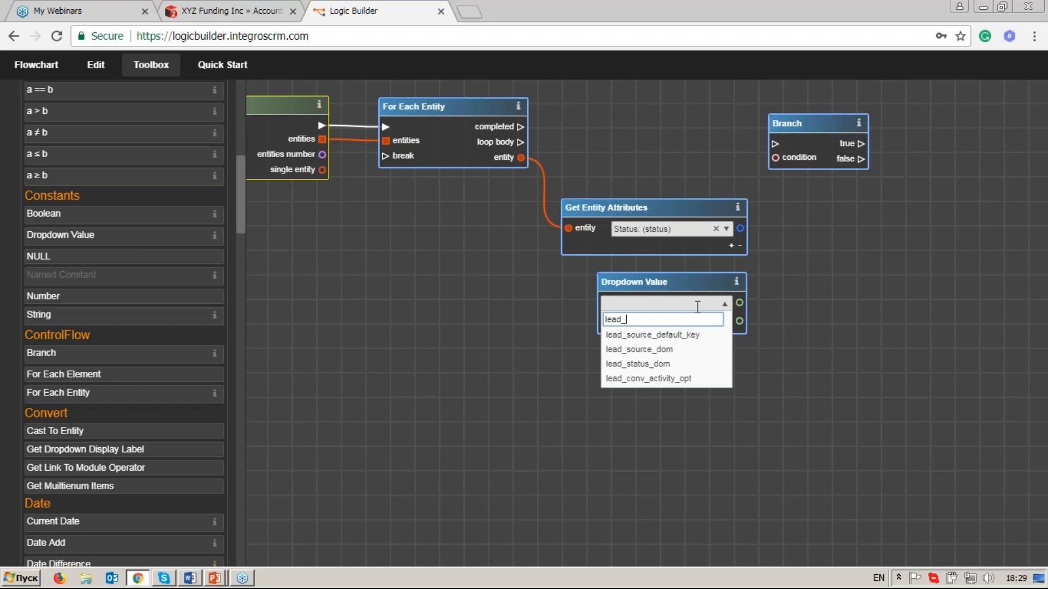
pyautogui.write('s')
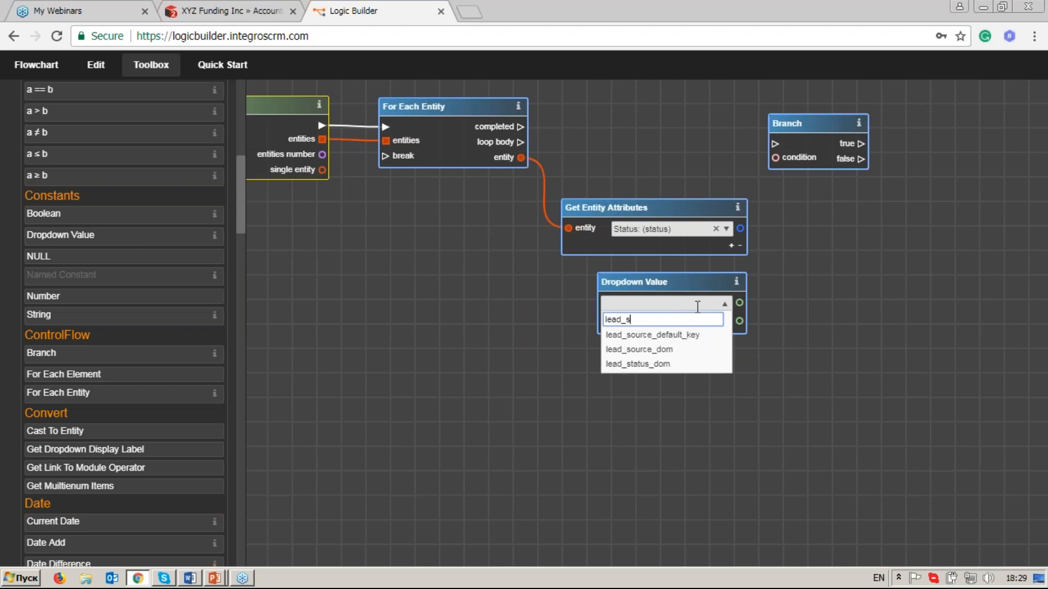
pyautogui.click(702, 366)
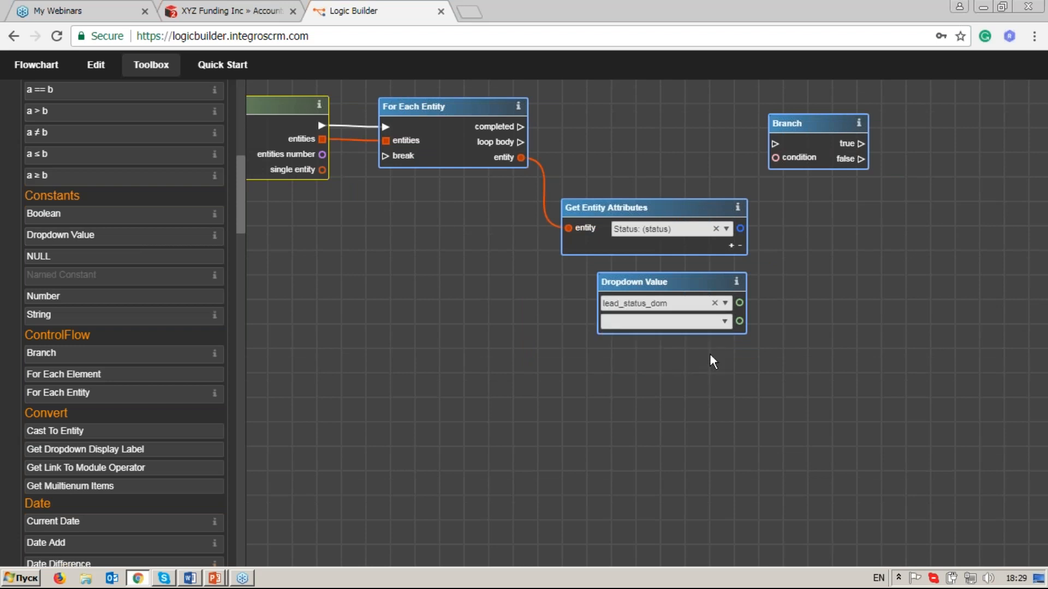
# Choose Dead as the value of the lead_status_dom Dropdown Value.
pyautogui.click(725, 322)
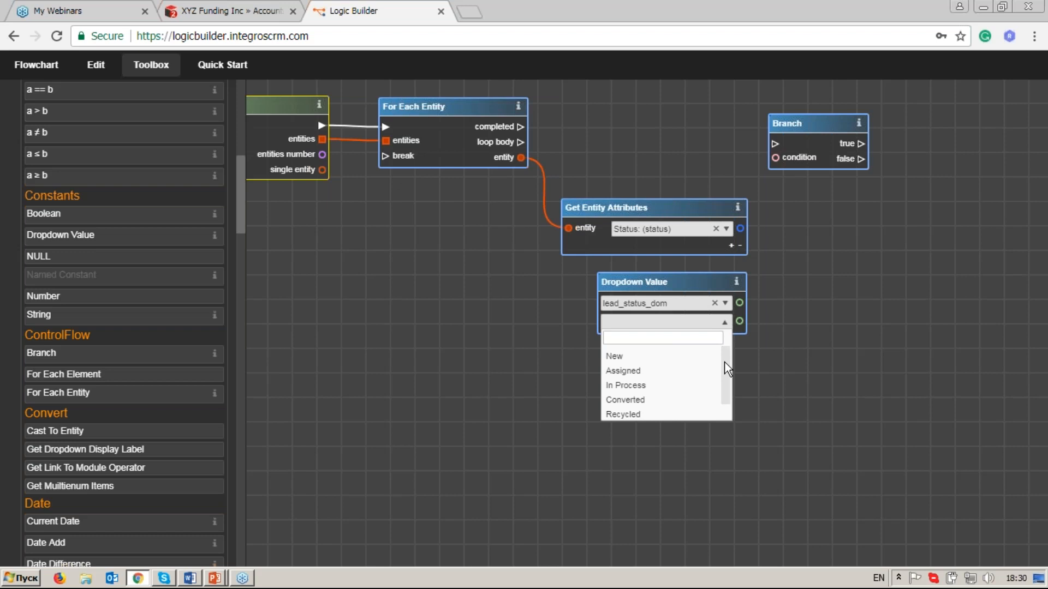
pyautogui.moveTo(724, 361); pyautogui.dragTo(723, 366)
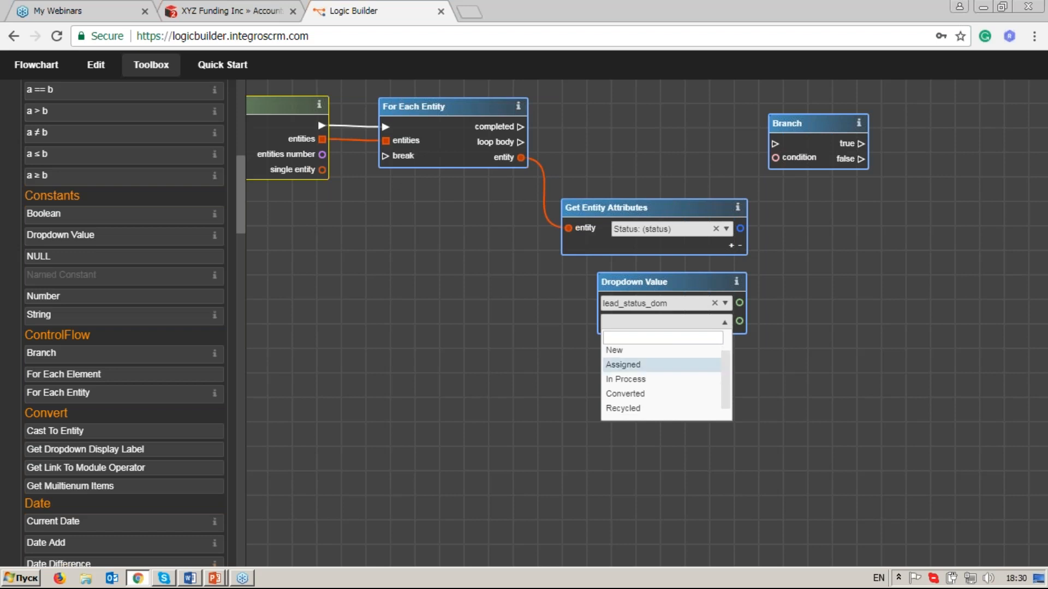
pyautogui.scroll(1, 728, 369)
pyautogui.scroll(-1, 732, 377)
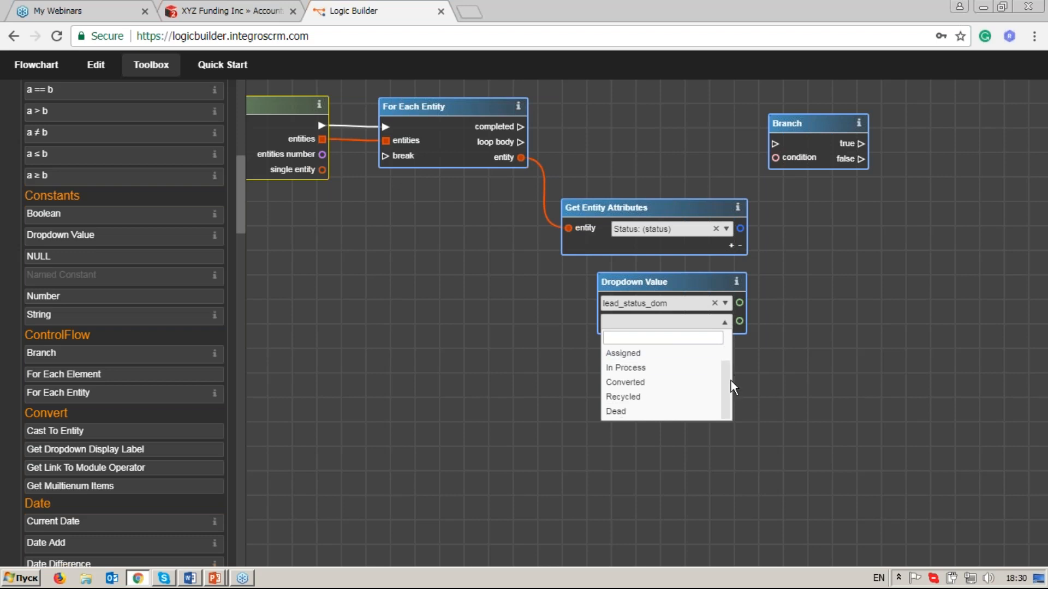
pyautogui.click(693, 415)
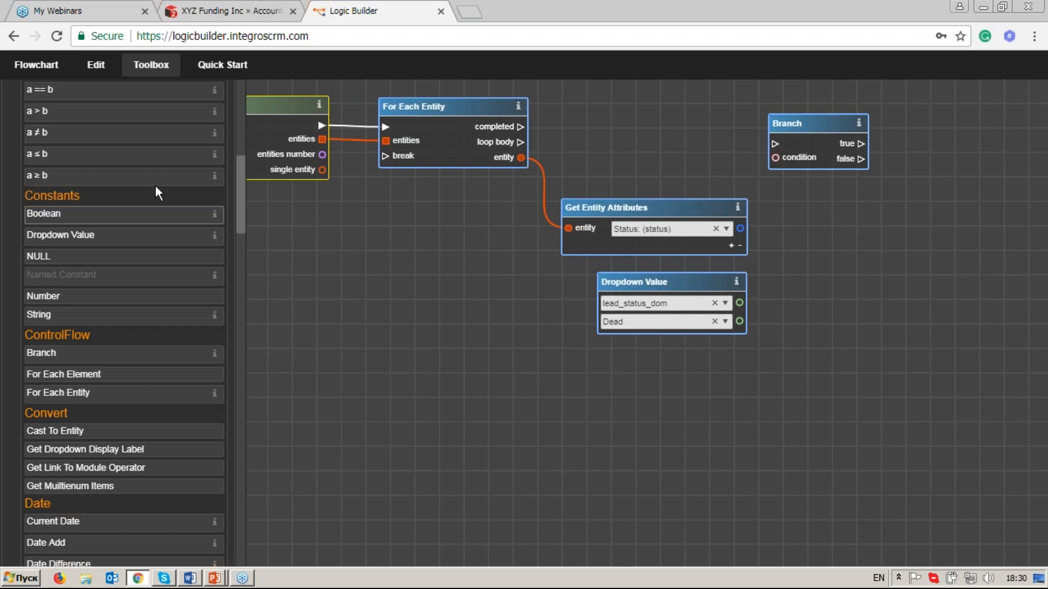
# Add an a ≠ b condition below Branch, linking the Status attribute to a and the Dead dropdown value to b.
pyautogui.moveTo(241, 206); pyautogui.dragTo(241, 175)
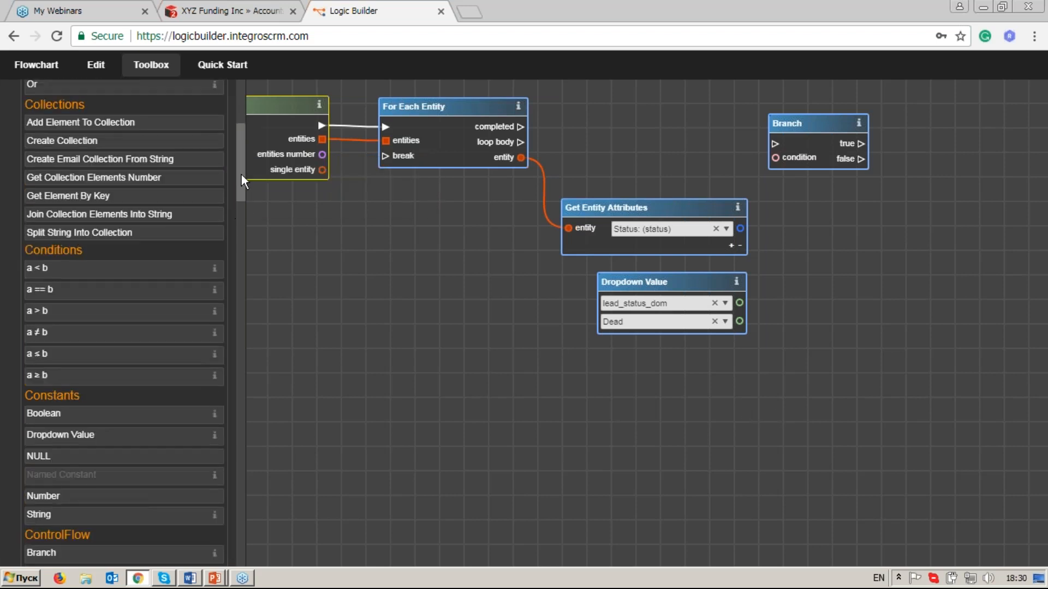
pyautogui.moveTo(55, 331); pyautogui.dragTo(787, 268)
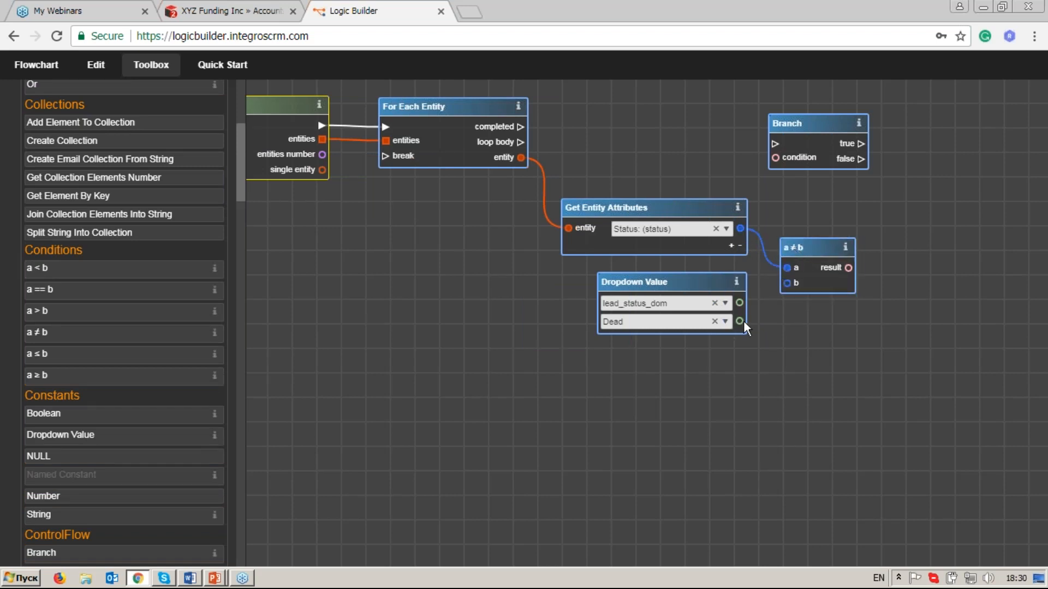
pyautogui.moveTo(742, 325); pyautogui.dragTo(788, 285)
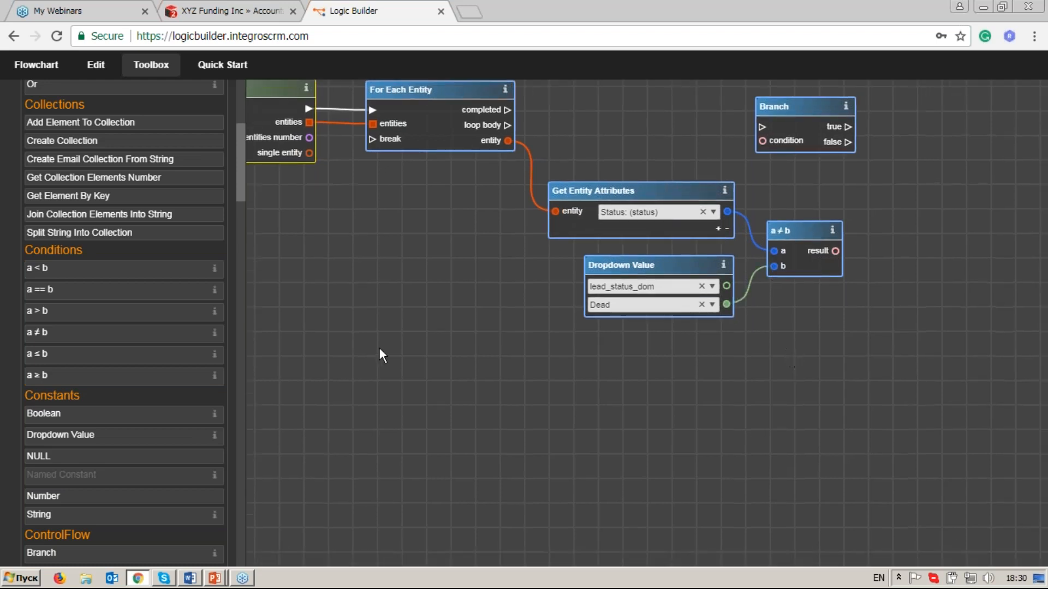
# Add a second Dropdown Value below the first, with lead_status_dom as its list and Converted as its value.
pyautogui.moveTo(123, 437); pyautogui.dragTo(672, 356)
pyautogui.click(718, 374)
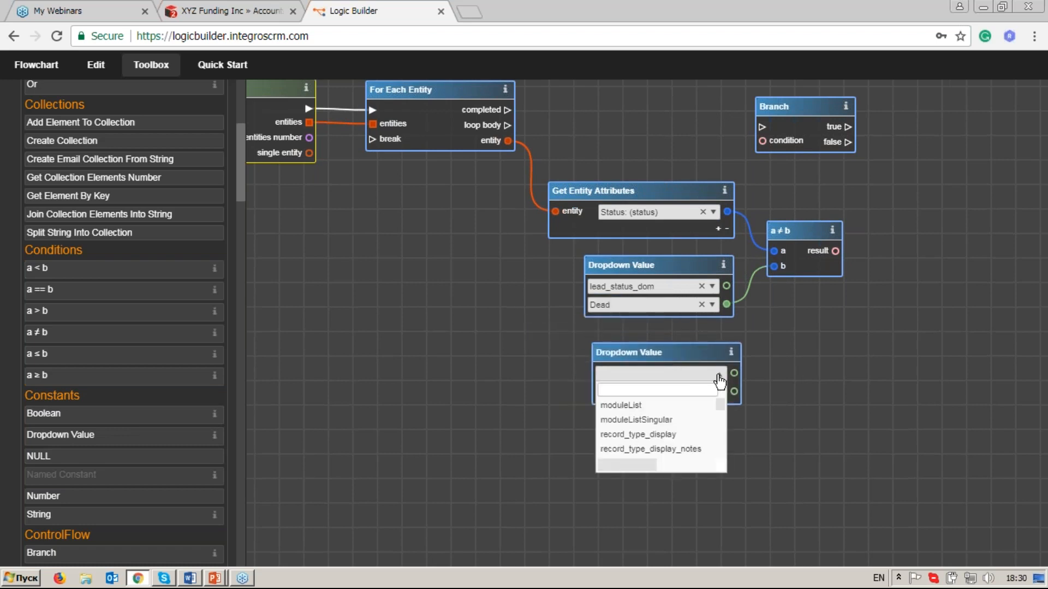
pyautogui.write('lead')
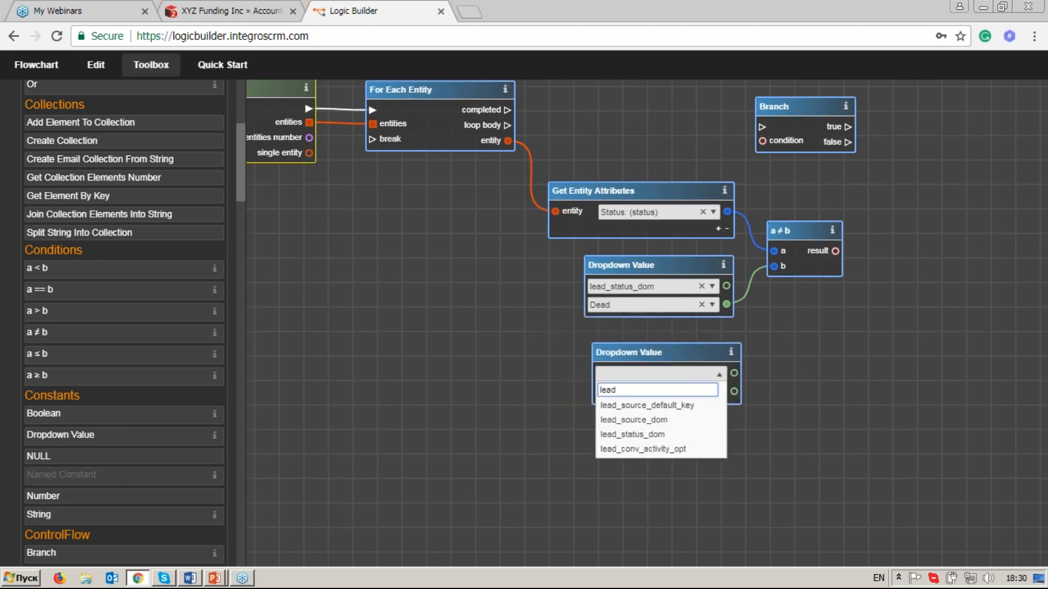
pyautogui.write('_st')
pyautogui.press('Return')
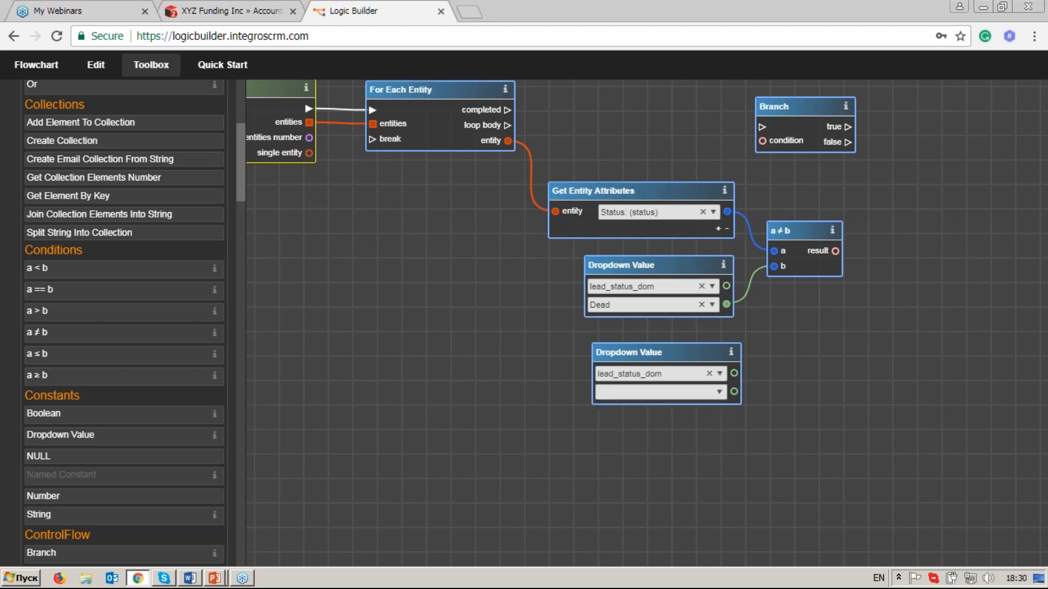
pyautogui.click(719, 395)
pyautogui.click(702, 470)
# Add a second a ≠ b condition comparing the Status attribute with the Converted value, and align the first condition above it.
pyautogui.moveTo(140, 332); pyautogui.dragTo(787, 319)
pyautogui.moveTo(728, 211); pyautogui.dragTo(790, 341)
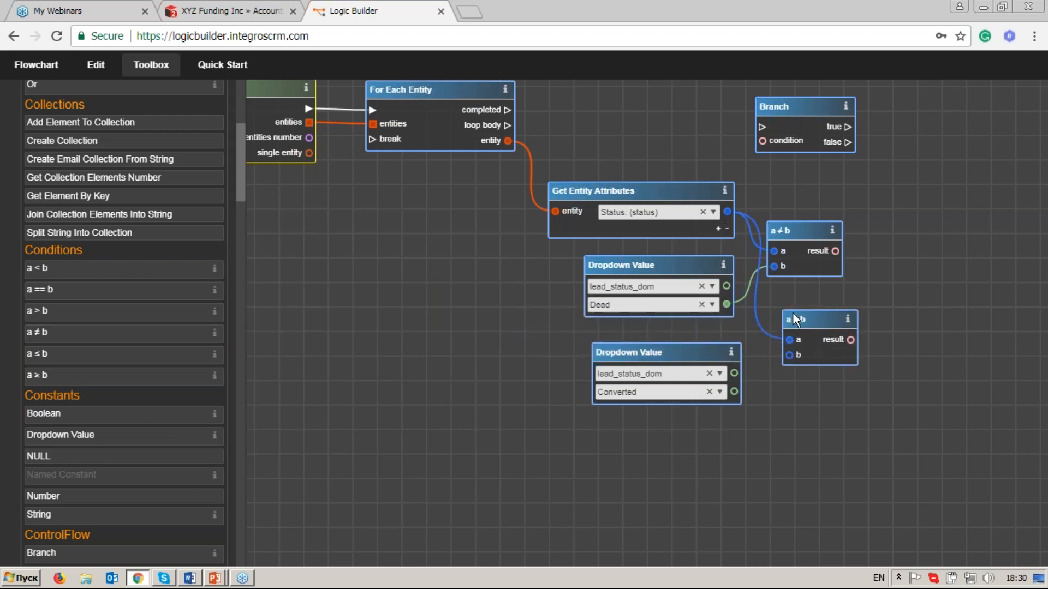
pyautogui.moveTo(735, 394); pyautogui.dragTo(790, 356)
pyautogui.moveTo(809, 226); pyautogui.dragTo(823, 221)
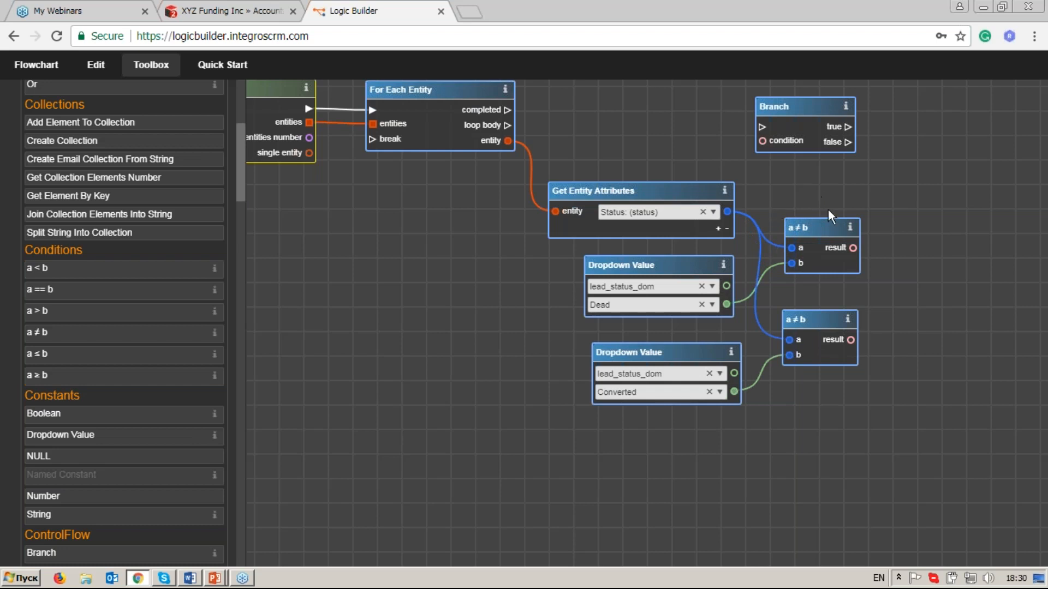
# Add an And operator beyond the two a ≠ b conditions, using the filter "and", and link both condition results to its inputs.
pyautogui.scroll(5, 241, 168)
pyautogui.click(159, 95)
pyautogui.write('and')
pyautogui.moveTo(154, 173); pyautogui.dragTo(554, 299)
pyautogui.moveTo(785, 288)
pyautogui.mouseDown()
pyautogui.moveTo(913, 250)
pyautogui.moveTo(902, 249)
pyautogui.moveTo(900, 270)
pyautogui.mouseUp()
pyautogui.moveTo(850, 340); pyautogui.dragTo(900, 284)
# Move Branch farther out, then link the And result to its condition and the For Each Entity loop body to its execution input.
pyautogui.moveTo(945, 192); pyautogui.dragTo(843, 219)
pyautogui.moveTo(691, 132); pyautogui.dragTo(890, 126)
pyautogui.moveTo(862, 175); pyautogui.dragTo(860, 162)
pyautogui.moveTo(881, 121); pyautogui.dragTo(882, 124)
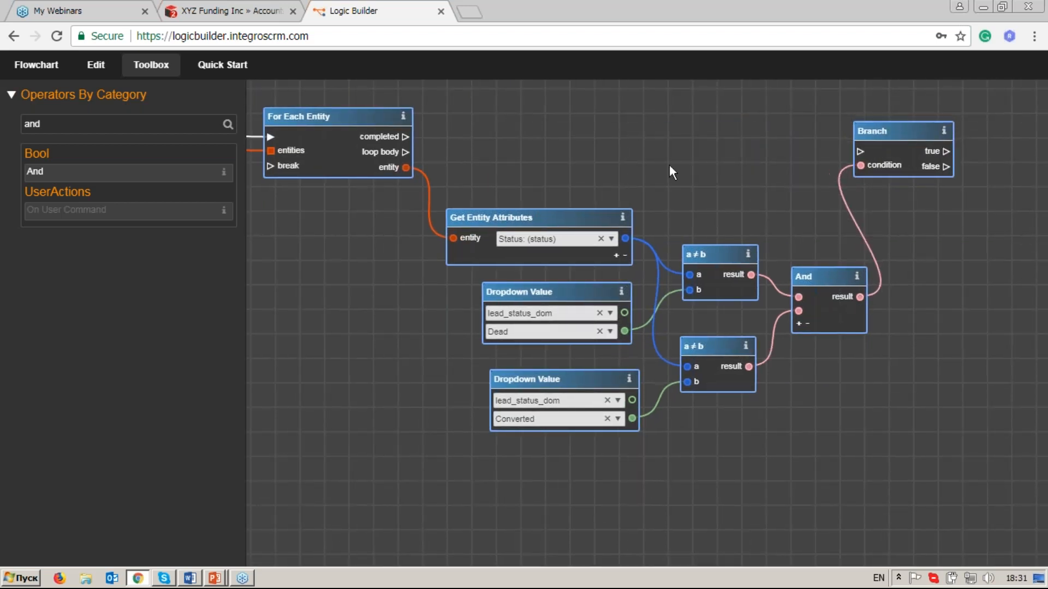
pyautogui.moveTo(407, 152); pyautogui.dragTo(747, 170)
pyautogui.moveTo(838, 159); pyautogui.dragTo(859, 152)
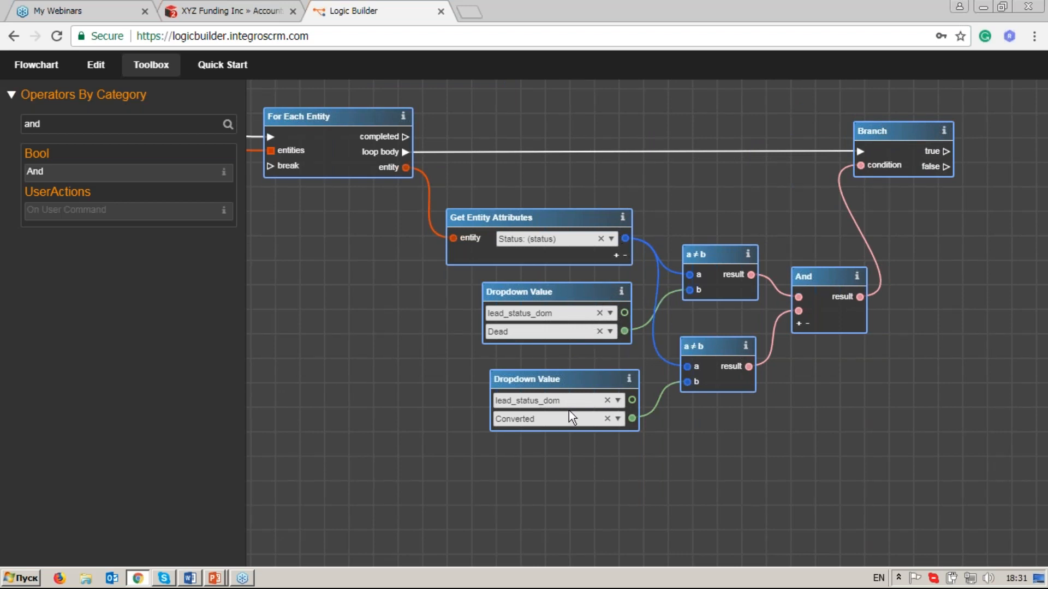
# Add a Set Entity Attributes operator beyond Branch, finding it with the filter "set e".
pyautogui.moveTo(906, 235); pyautogui.dragTo(833, 252)
pyautogui.rightClick(833, 252)
pyautogui.click(830, 238)
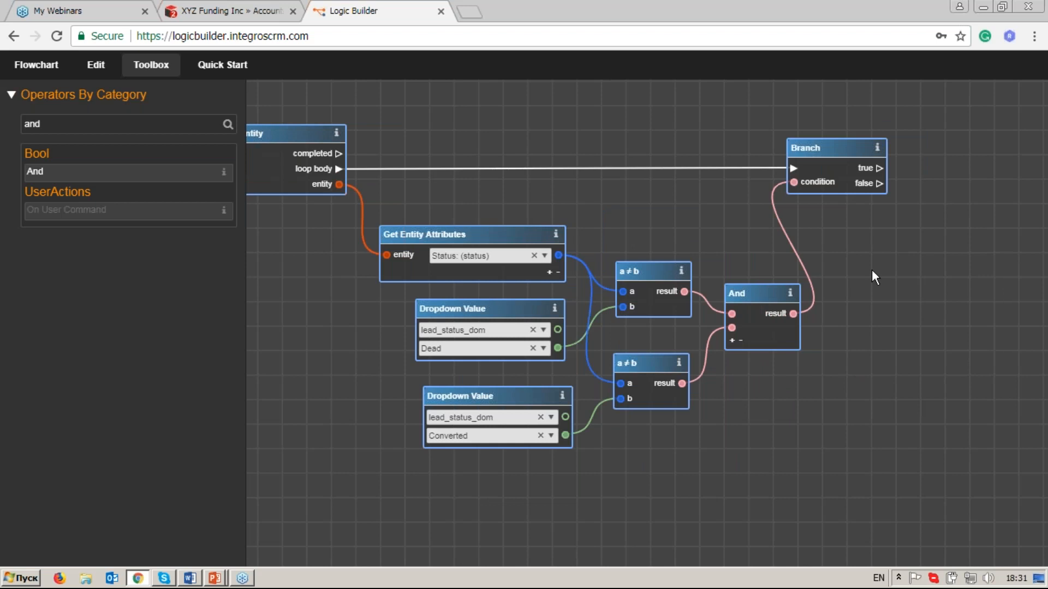
pyautogui.moveTo(908, 277); pyautogui.dragTo(784, 295)
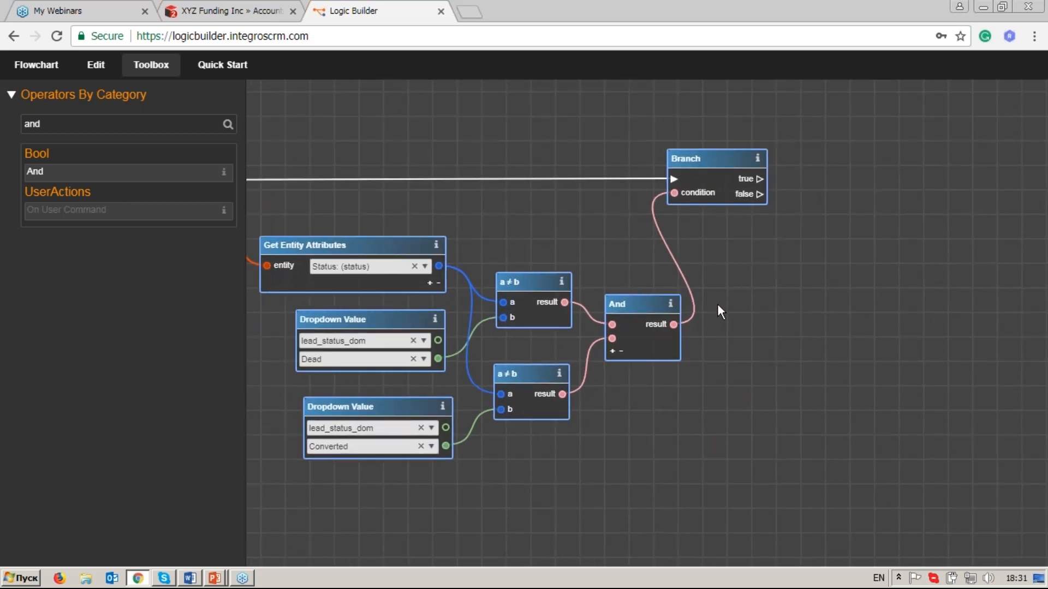
pyautogui.click(140, 122)
pyautogui.press('BackSpace')
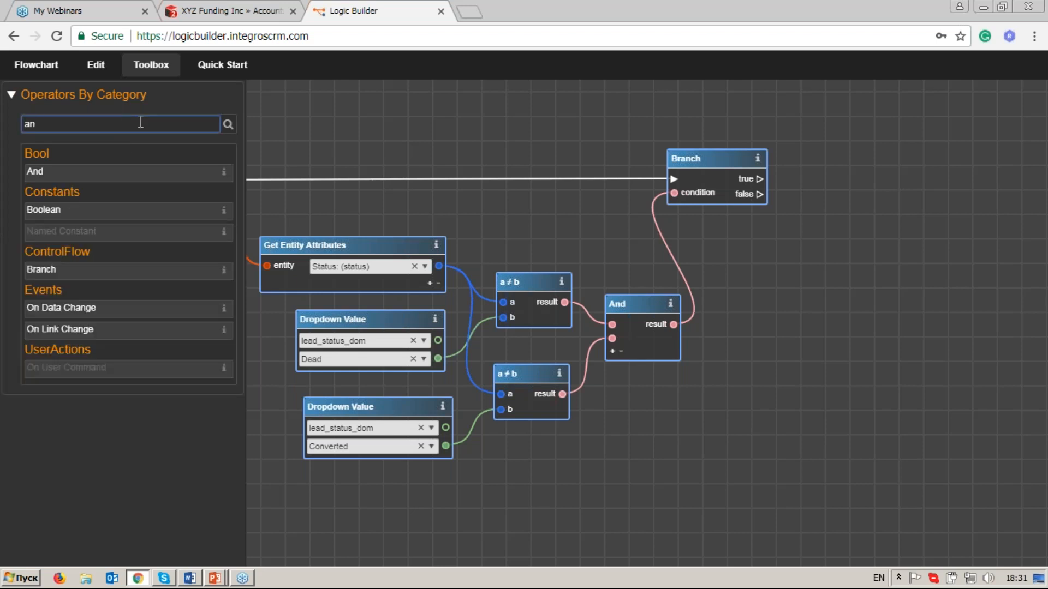
pyautogui.press('BackSpace')
pyautogui.press('BackSpace')
pyautogui.write('set e')
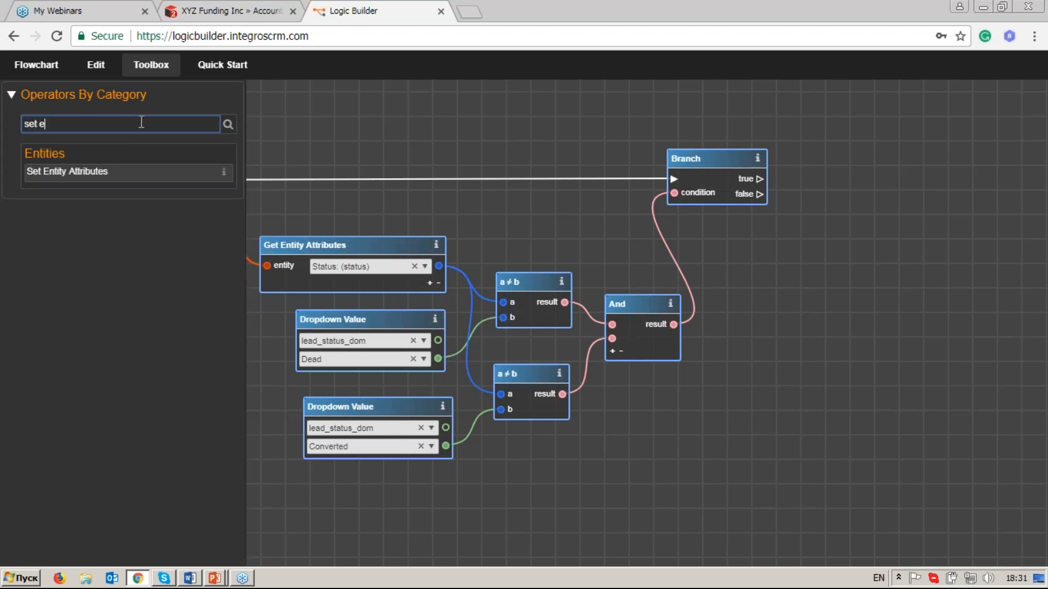
pyautogui.moveTo(65, 171); pyautogui.dragTo(936, 157)
# Link the For Each Entity entity output to the entity input of Set Entity Attributes.
pyautogui.moveTo(886, 283); pyautogui.dragTo(761, 269)
pyautogui.click(893, 206)
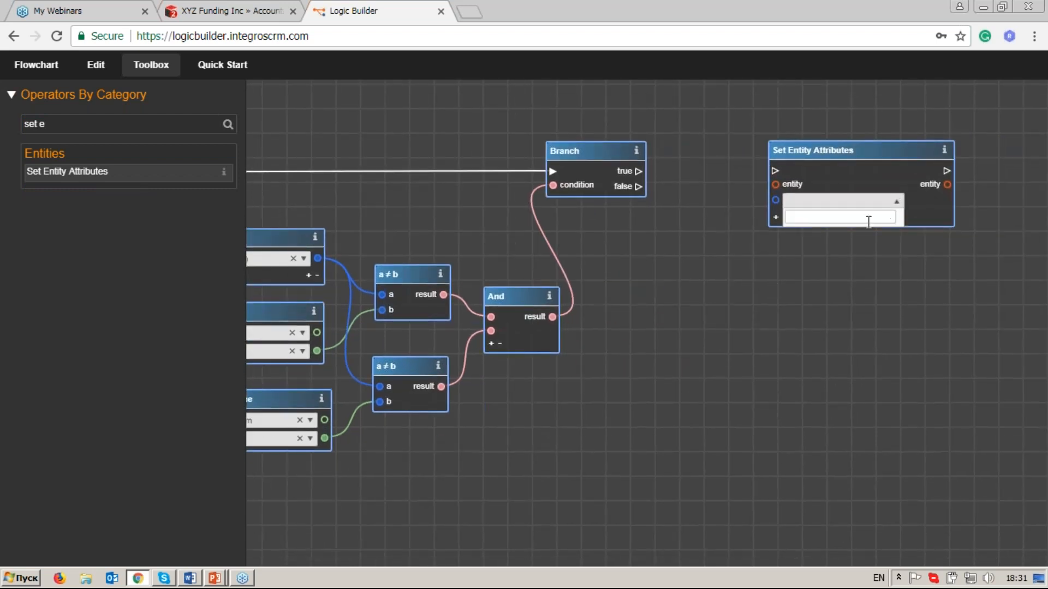
pyautogui.click(895, 202)
pyautogui.moveTo(480, 240); pyautogui.dragTo(731, 223)
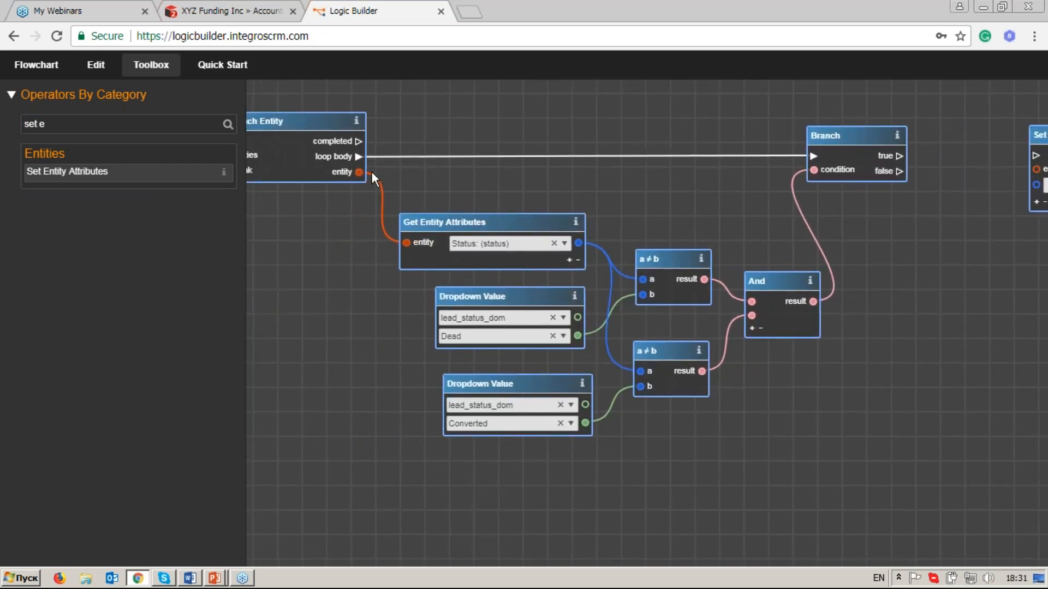
pyautogui.moveTo(359, 172); pyautogui.dragTo(800, 168)
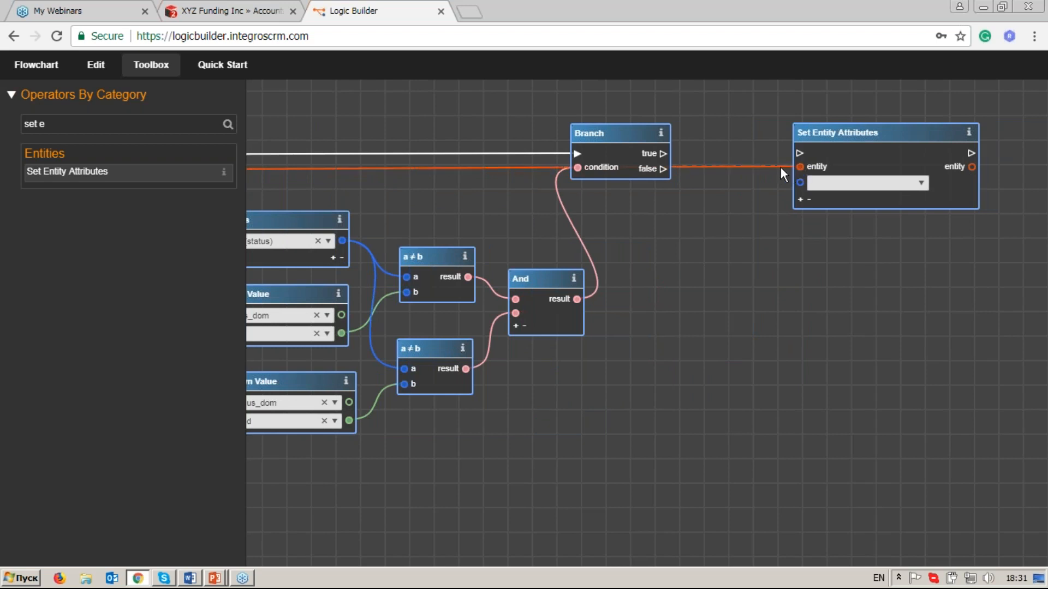
# Choose Primary Address Street as the first attribute in Set Entity Attributes and add Primary Address City as the second.
pyautogui.click(923, 185)
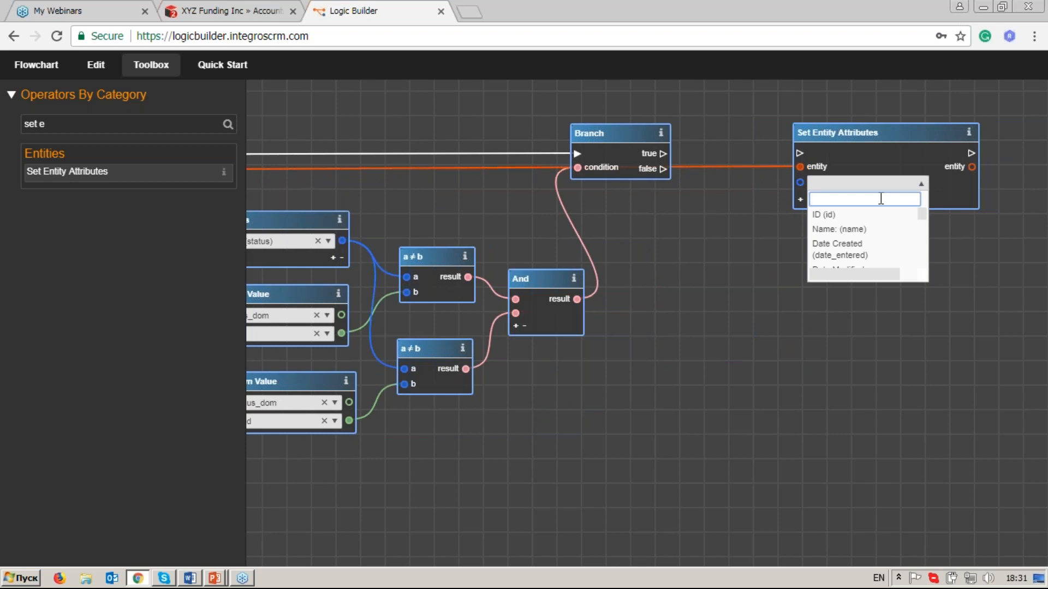
pyautogui.write('stre')
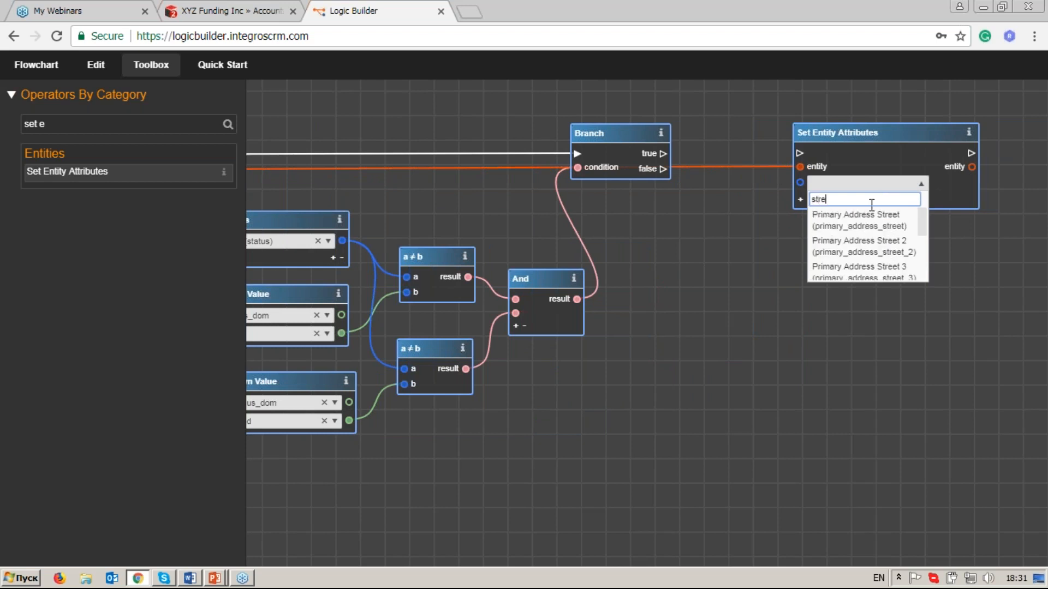
pyautogui.click(820, 225)
pyautogui.click(801, 200)
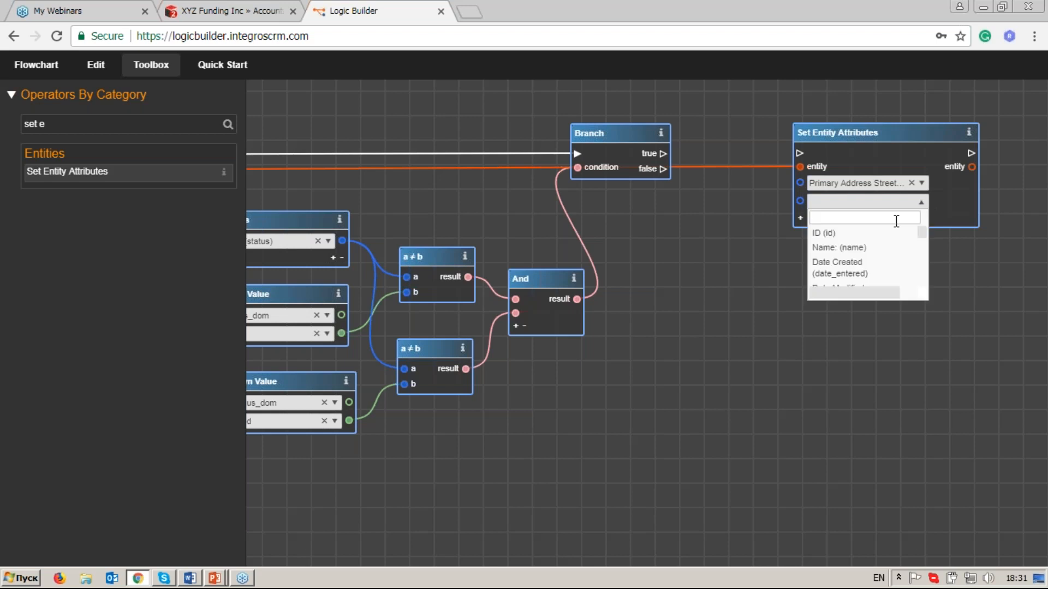
pyautogui.write('city')
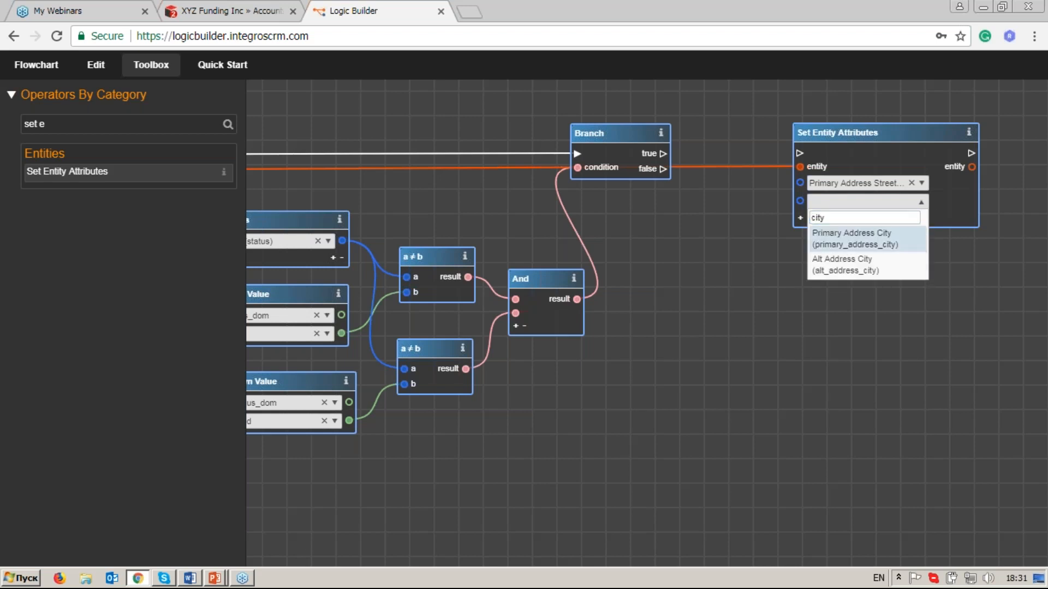
pyautogui.press('Return')
# Add a third attribute to Set Entity Attributes and choose Primary Address State, using the filter "sta".
pyautogui.click(799, 218)
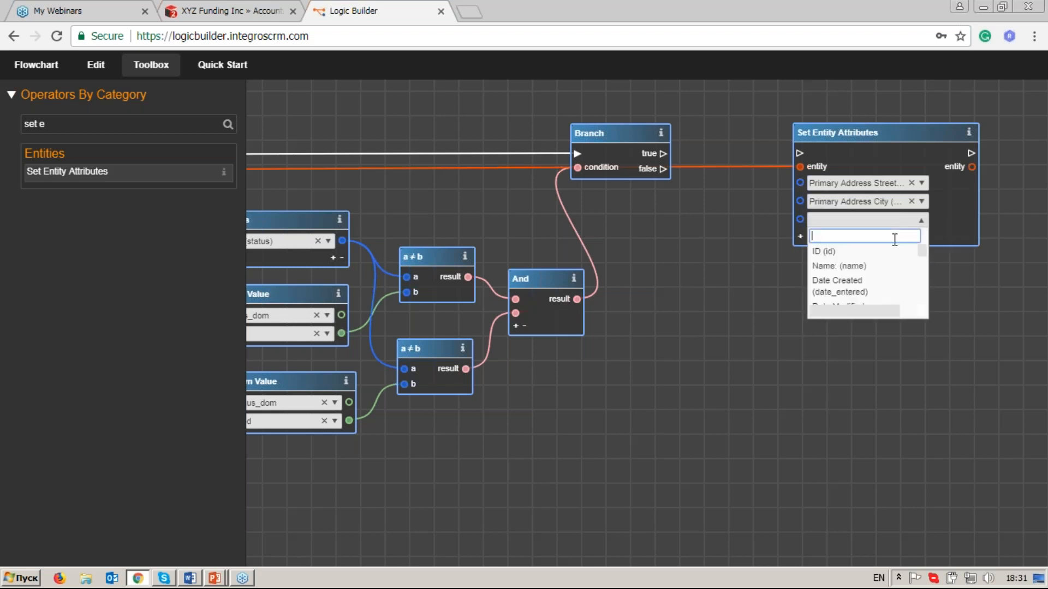
pyautogui.write('stt')
pyautogui.press('BackSpace')
pyautogui.press('BackSpace')
pyautogui.write('a')
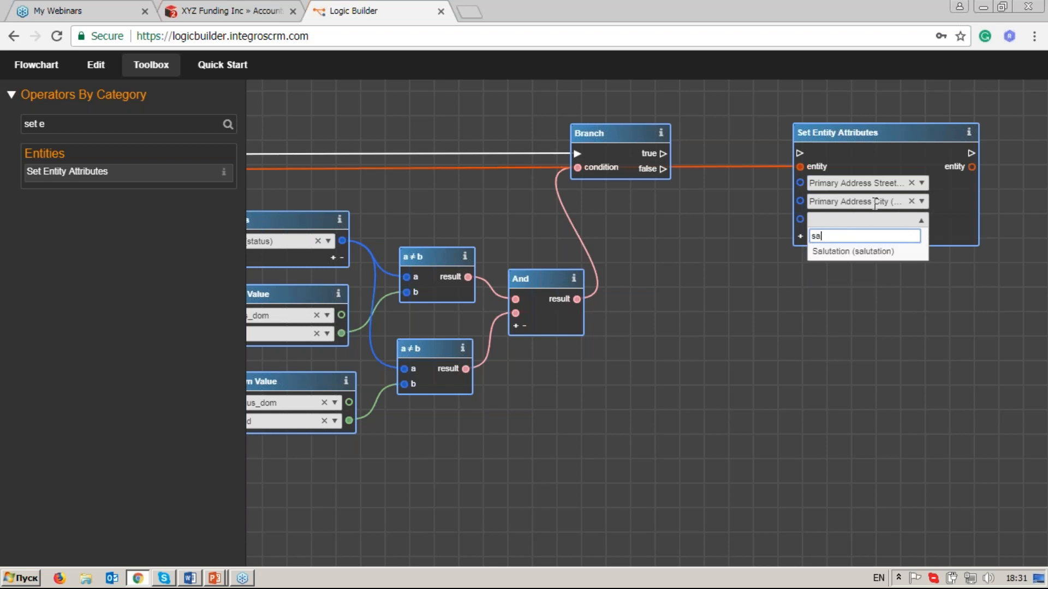
pyautogui.press('BackSpace')
pyautogui.write('ta')
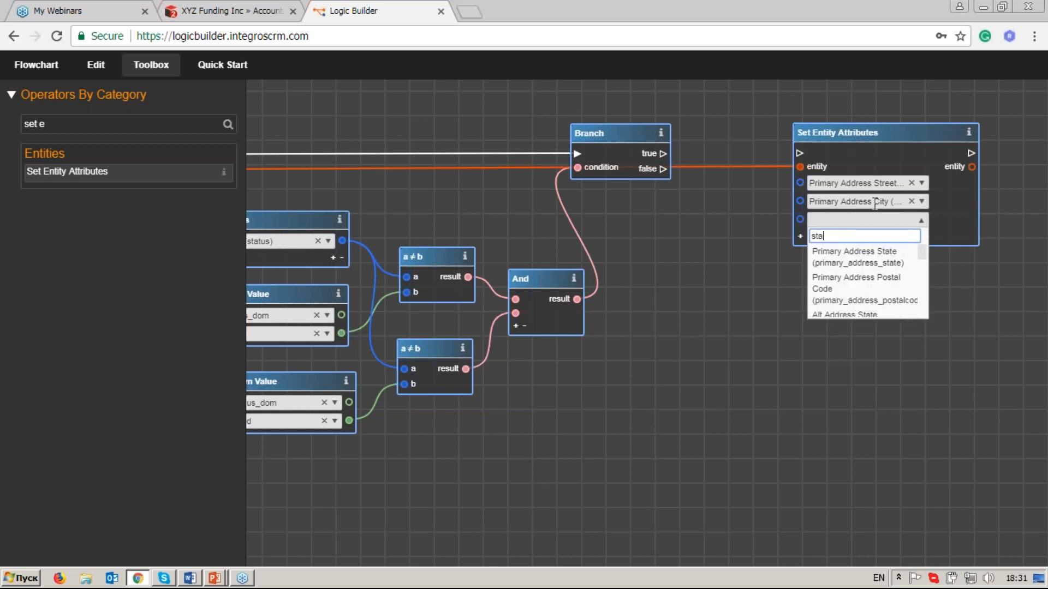
pyautogui.click(864, 261)
# Add fourth and fifth attributes to Set Entity Attributes, choosing Primary Address Postal Code (filter "post") and Primary Address Country (filter "country").
pyautogui.click(801, 237)
pyautogui.click(800, 255)
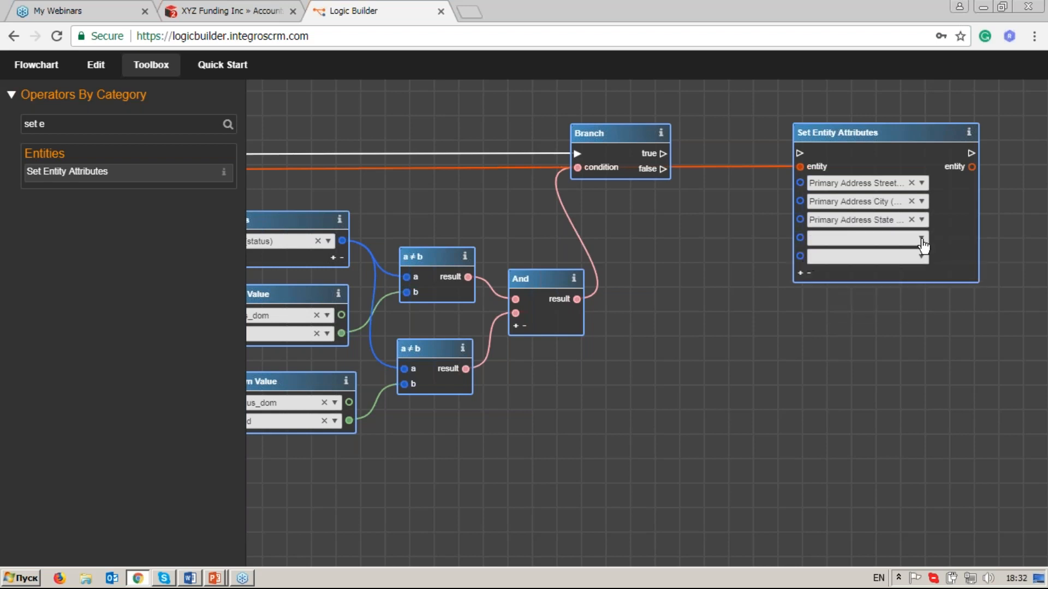
pyautogui.click(912, 239)
pyautogui.write('post')
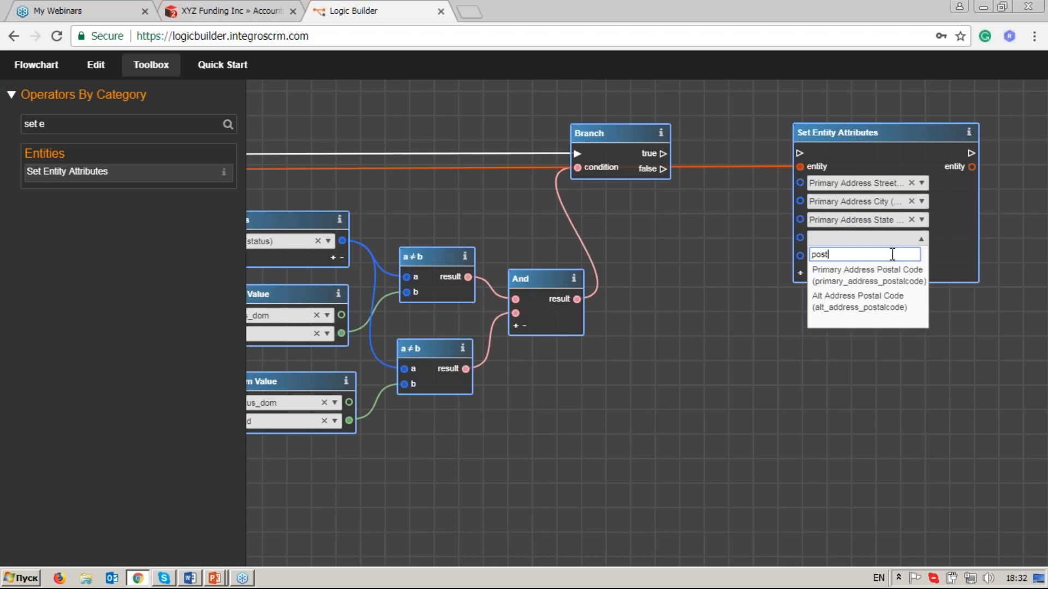
pyautogui.click(829, 268)
pyautogui.click(921, 257)
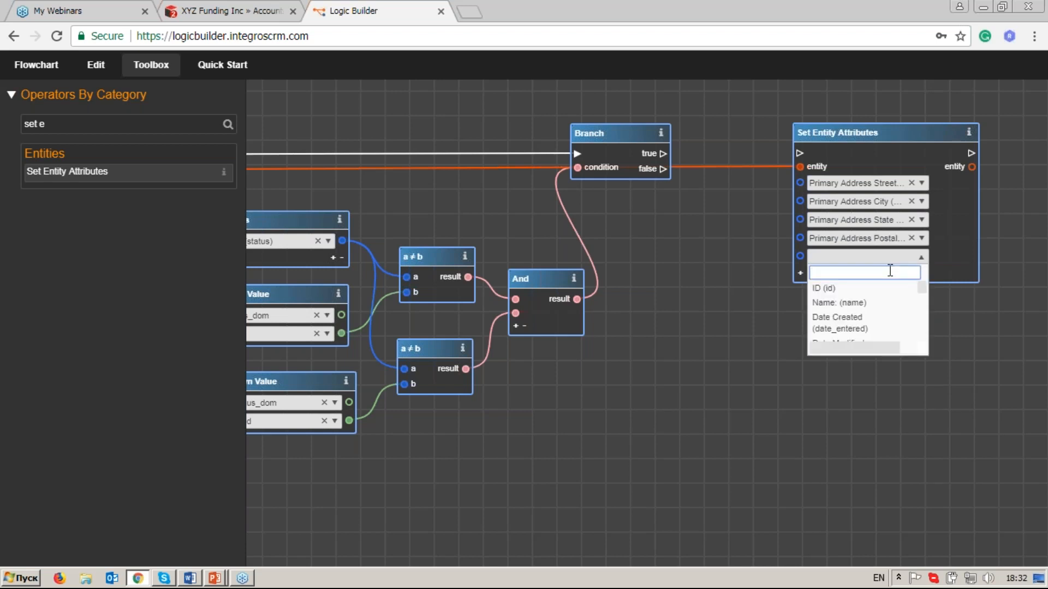
pyautogui.write('country')
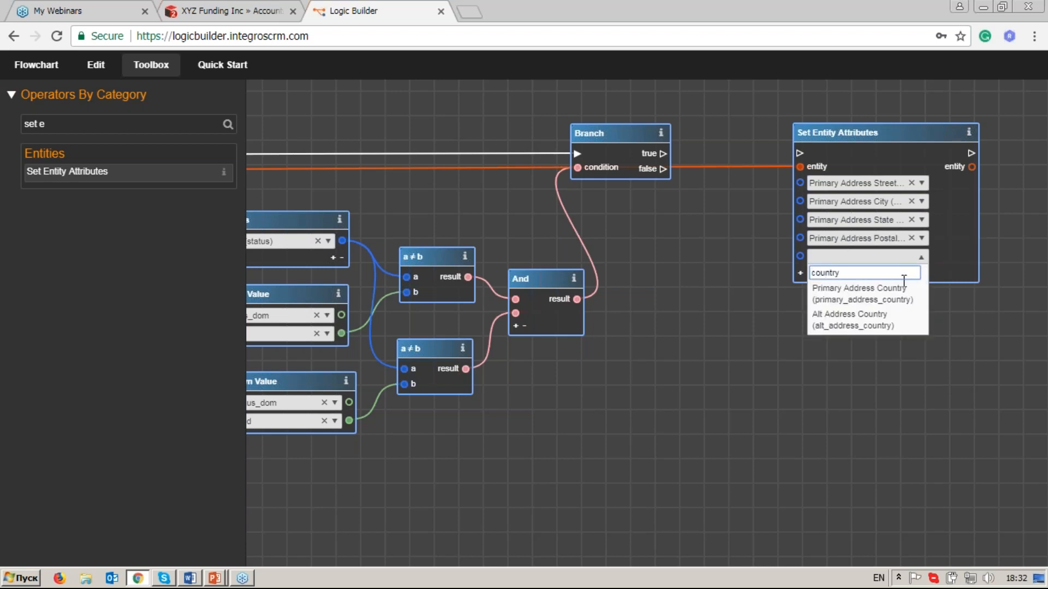
pyautogui.click(902, 290)
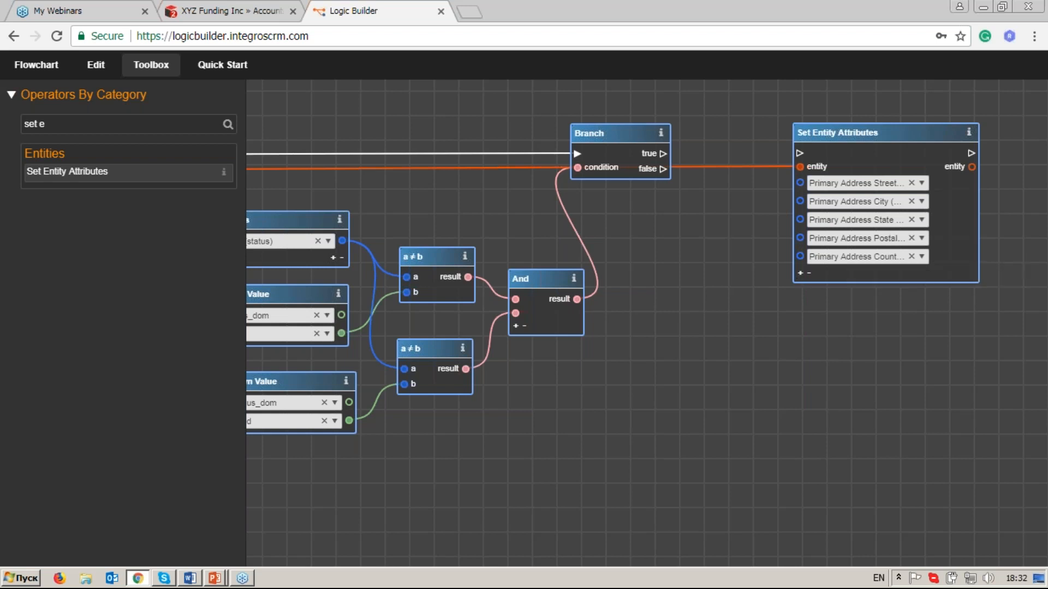
# Add a Get Entity Attributes operator, found with the filter "get en", and arrange it between Branch and Set Entity Attributes.
pyautogui.click(84, 127)
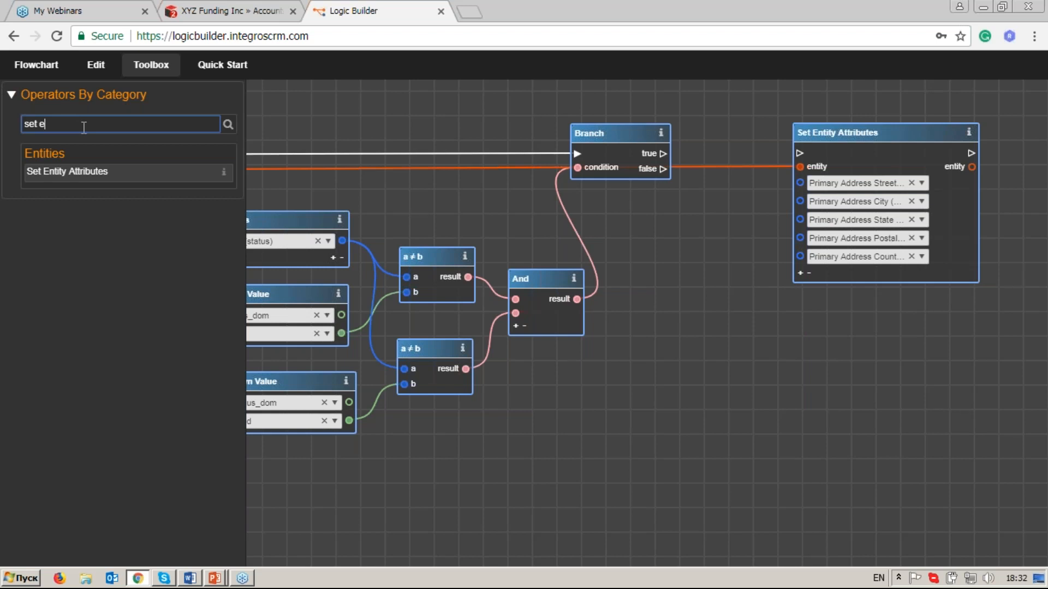
pyautogui.press('BackSpace')
pyautogui.press('BackSpace')
pyautogui.press('BackSpace')
pyautogui.press('BackSpace')
pyautogui.press('BackSpace')
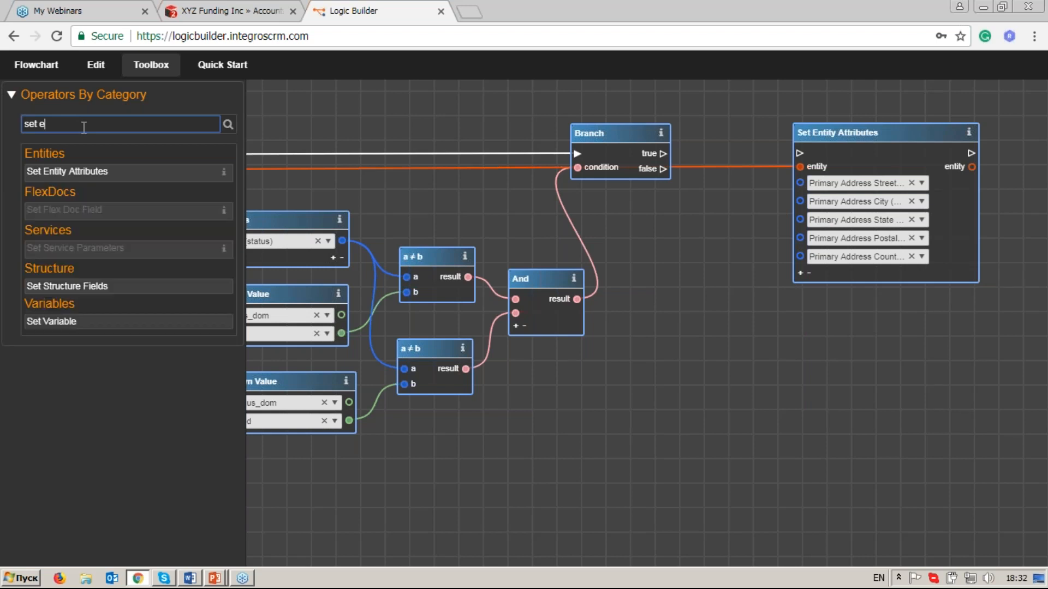
pyautogui.write('get en')
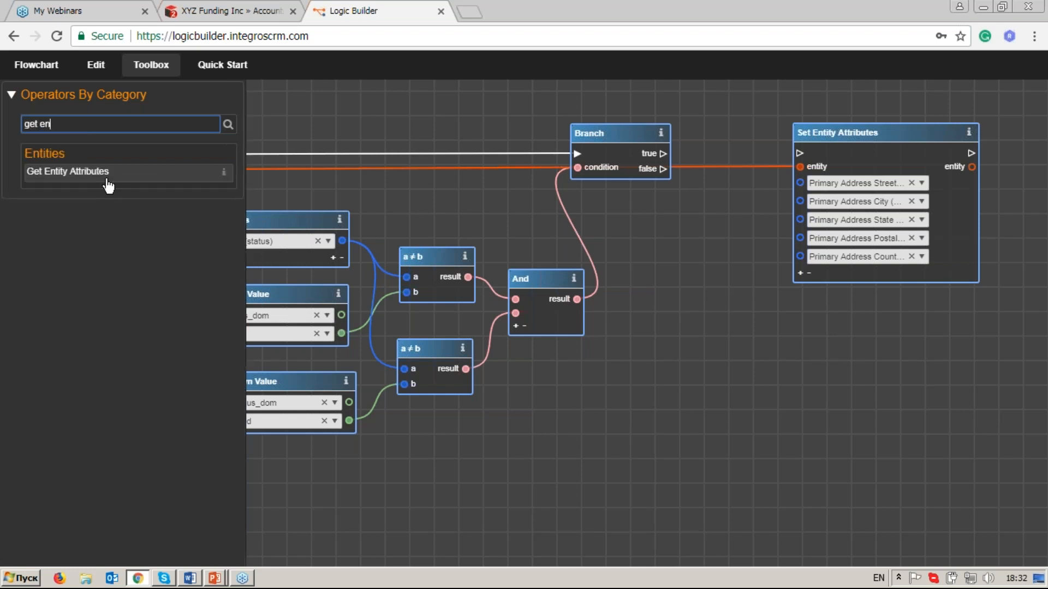
pyautogui.moveTo(104, 175); pyautogui.dragTo(601, 281)
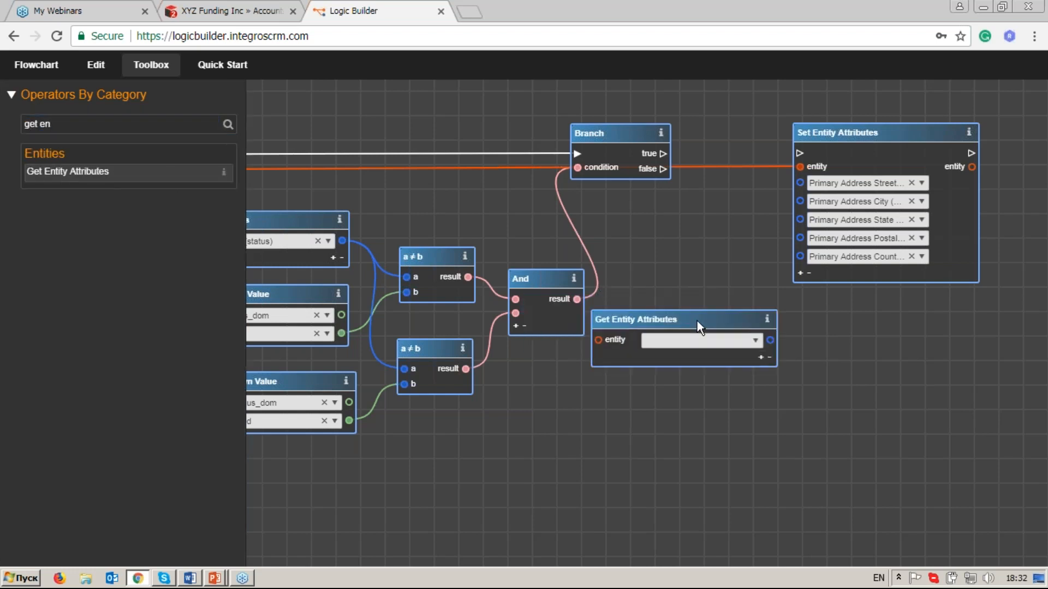
pyautogui.moveTo(859, 137); pyautogui.dragTo(928, 137)
pyautogui.moveTo(740, 311); pyautogui.dragTo(761, 224)
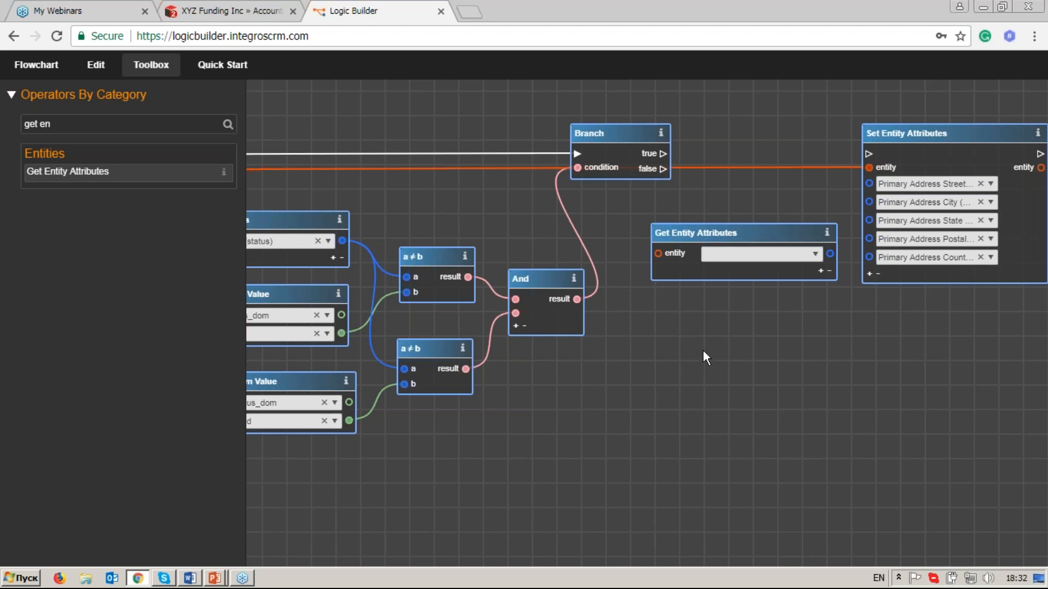
# Link the entity output of On Data Change to the entity input of the new Get Entity Attributes operator.
pyautogui.scroll(-3, 703, 350)
pyautogui.moveTo(312, 349); pyautogui.dragTo(646, 327)
pyautogui.moveTo(423, 303); pyautogui.dragTo(801, 280)
pyautogui.moveTo(484, 263); pyautogui.dragTo(784, 252)
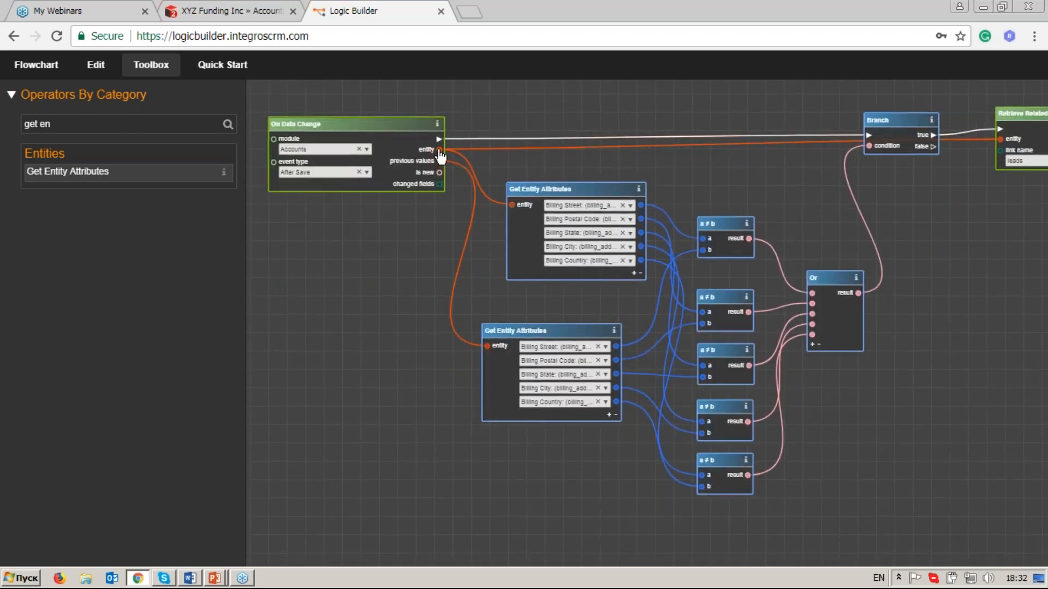
pyautogui.moveTo(789, 227); pyautogui.dragTo(528, 207)
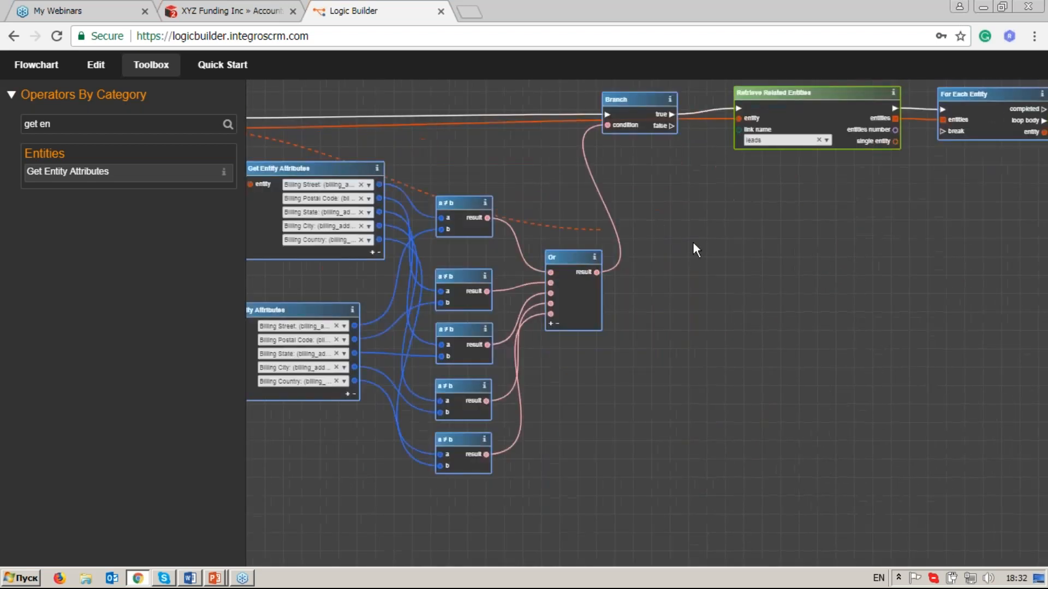
pyautogui.moveTo(855, 267); pyautogui.dragTo(542, 260)
pyautogui.moveTo(938, 260); pyautogui.dragTo(572, 270)
pyautogui.scroll(2, 704, 221)
pyautogui.click(719, 186)
pyautogui.scroll(4, 788, 330)
pyautogui.moveTo(724, 280); pyautogui.dragTo(742, 396)
pyautogui.moveTo(529, 264); pyautogui.dragTo(497, 250)
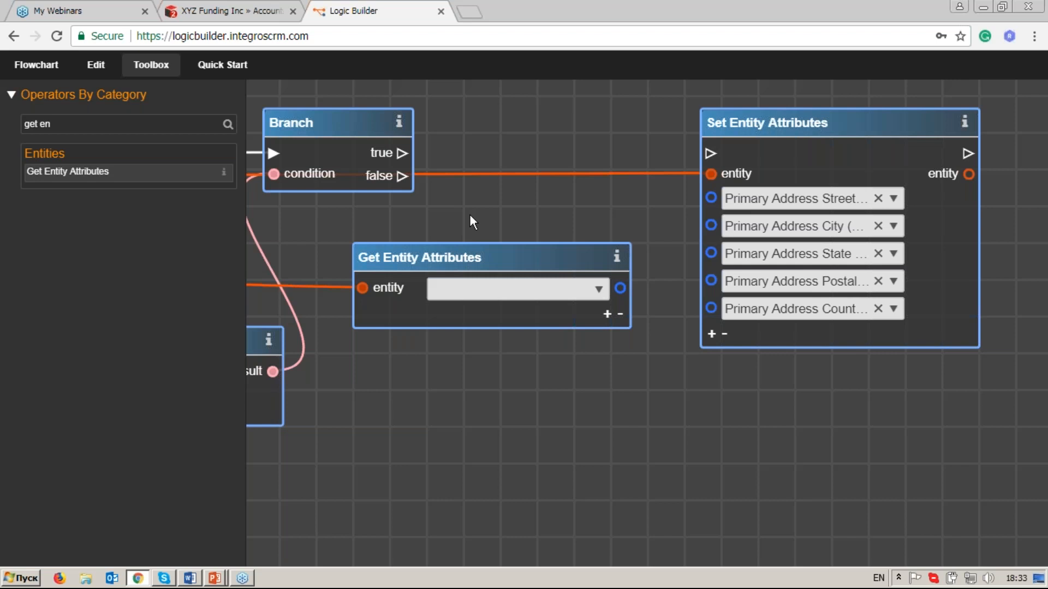
# Choose Billing Street in the new Get Entity Attributes, using the filter "stre", and link it to Primary Address Street.
pyautogui.click(601, 296)
pyautogui.write('stre')
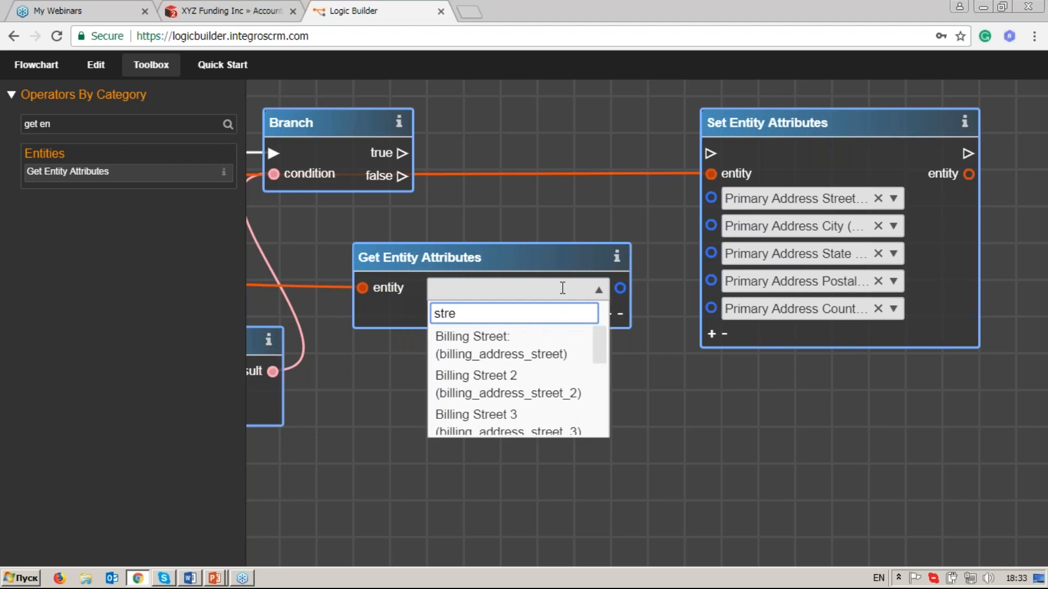
pyautogui.click(582, 349)
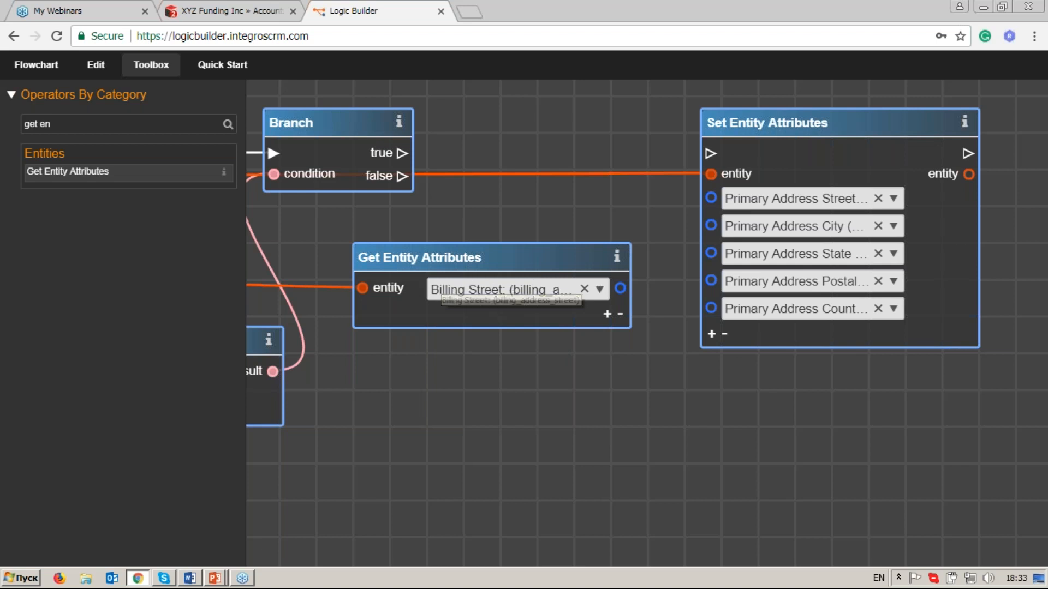
pyautogui.moveTo(620, 288); pyautogui.dragTo(711, 200)
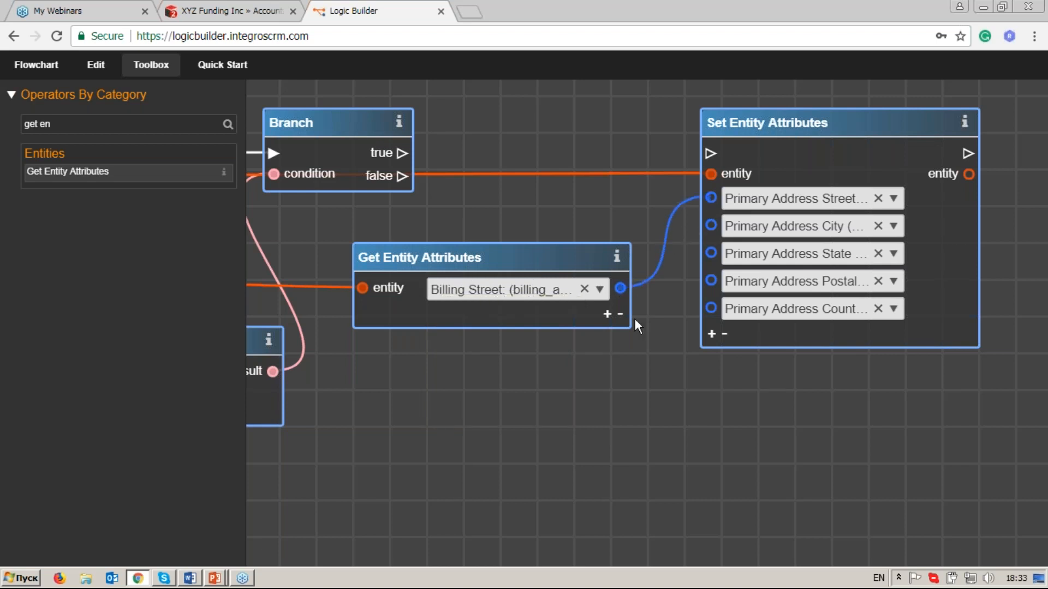
# Add a second attribute, Billing City, to the new Get Entity Attributes and link it to Primary Address City.
pyautogui.click(607, 313)
pyautogui.click(601, 319)
pyautogui.write('city')
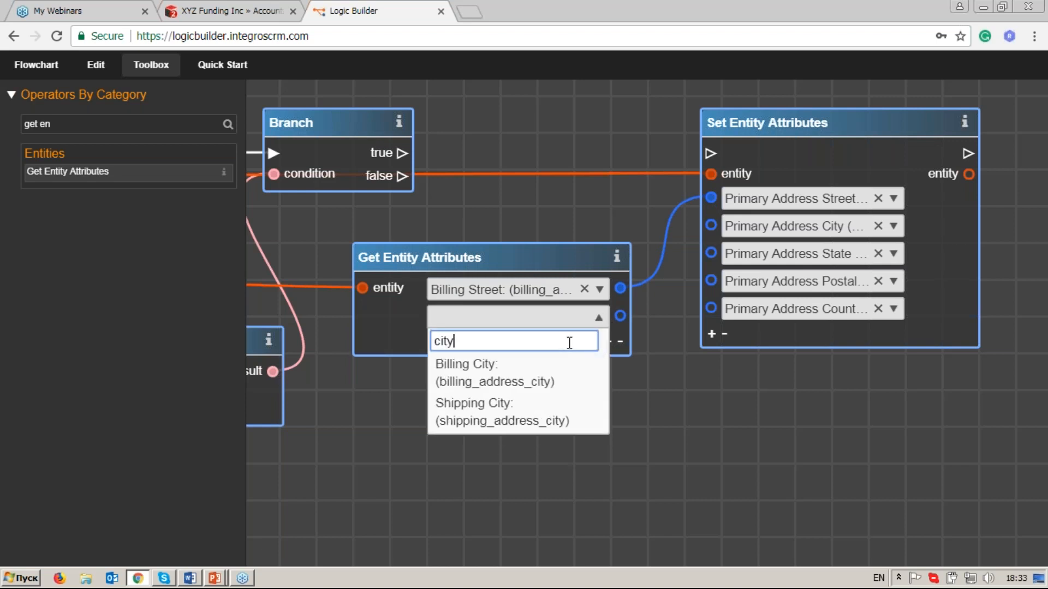
pyautogui.click(545, 381)
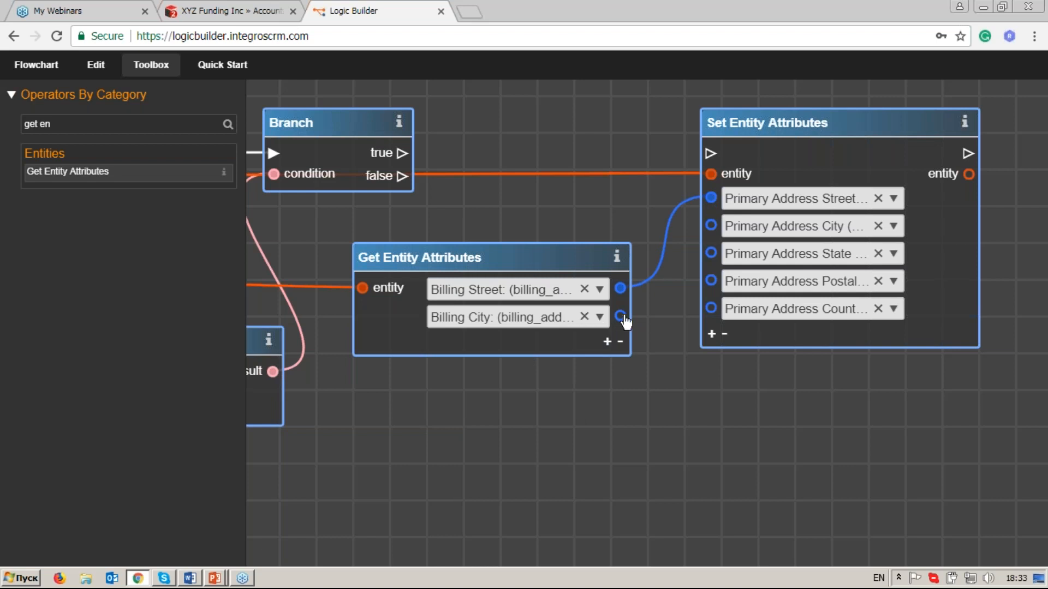
pyautogui.moveTo(621, 317); pyautogui.dragTo(713, 227)
# Add a third attribute, Billing State, to the new Get Entity Attributes and link it to Primary Address State.
pyautogui.click(607, 342)
pyautogui.click(599, 344)
pyautogui.write('state')
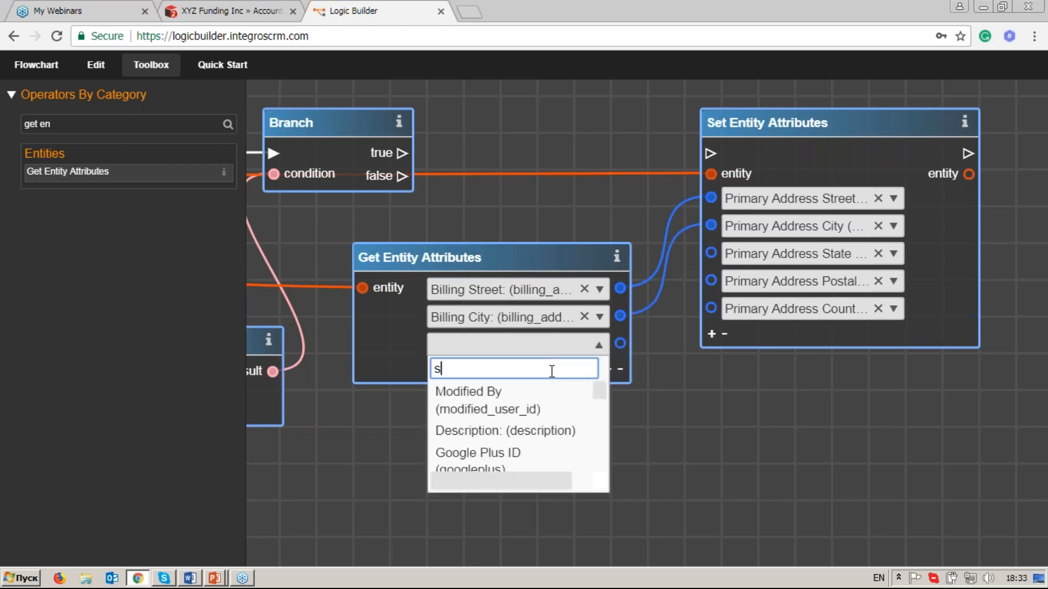
pyautogui.click(554, 398)
pyautogui.moveTo(622, 345); pyautogui.dragTo(712, 254)
pyautogui.moveTo(565, 244); pyautogui.dragTo(566, 239)
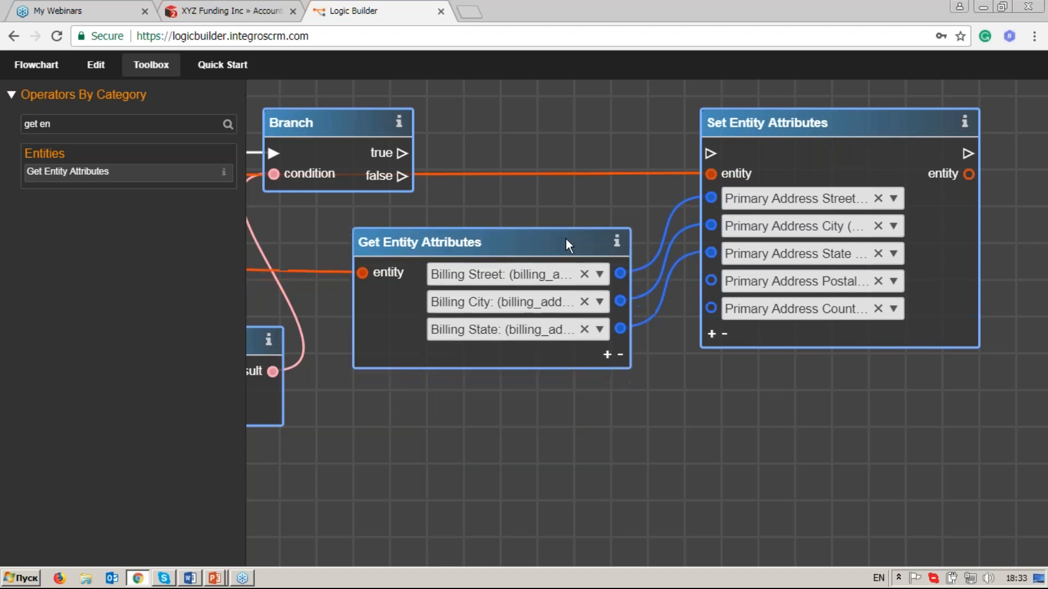
# Add a fourth attribute, Billing Postal Code, to the new Get Entity Attributes and link it to Primary Address Postal Code.
pyautogui.click(607, 354)
pyautogui.click(598, 356)
pyautogui.write('postal')
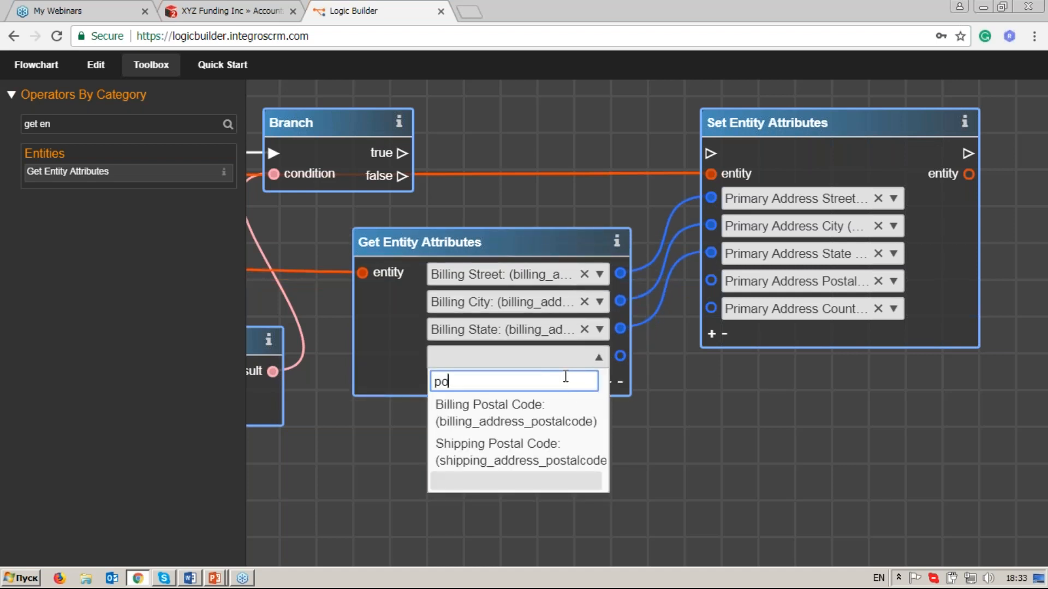
pyautogui.press('Return')
pyautogui.moveTo(620, 356); pyautogui.dragTo(711, 282)
# Add a fifth attribute, Billing Country, to the new Get Entity Attributes, link it to Primary Address Country, and tidy both operators' positions.
pyautogui.click(608, 383)
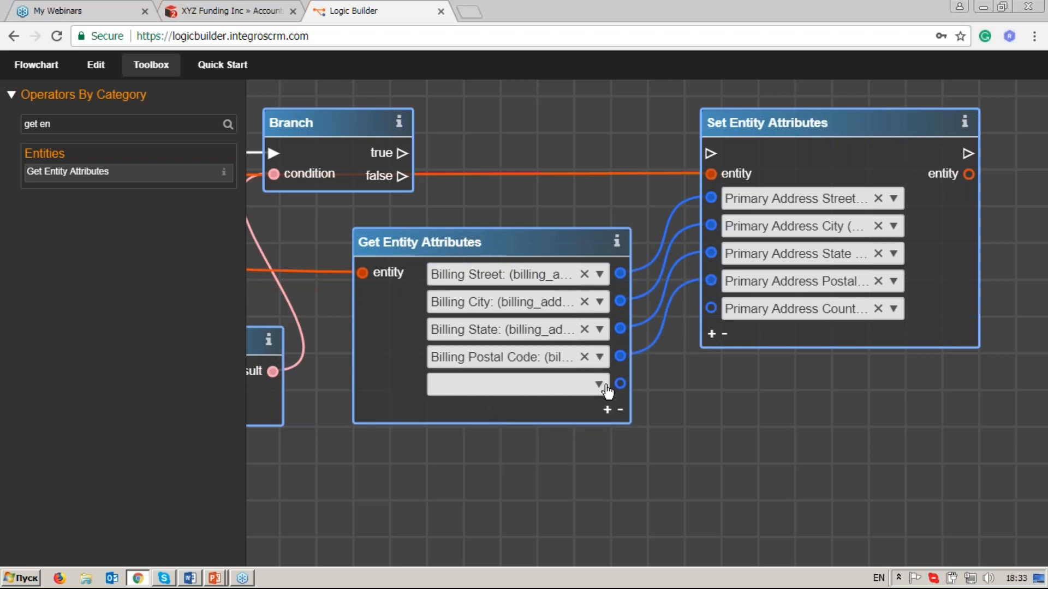
pyautogui.click(598, 384)
pyautogui.click(562, 409)
pyautogui.write('coutn')
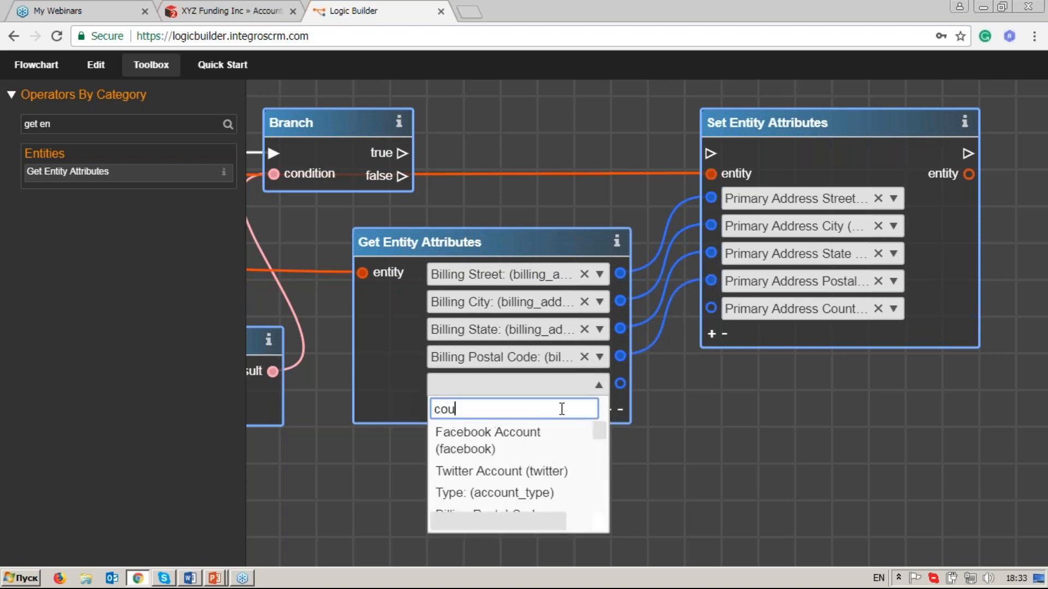
pyautogui.press('BackSpace')
pyautogui.press('BackSpace')
pyautogui.write('ntry')
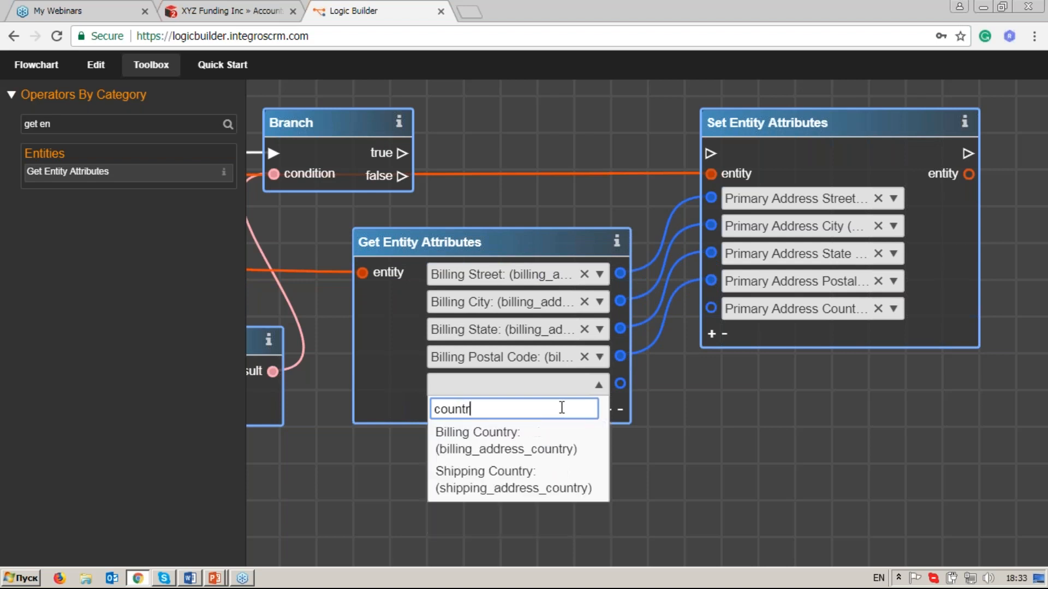
pyautogui.click(564, 441)
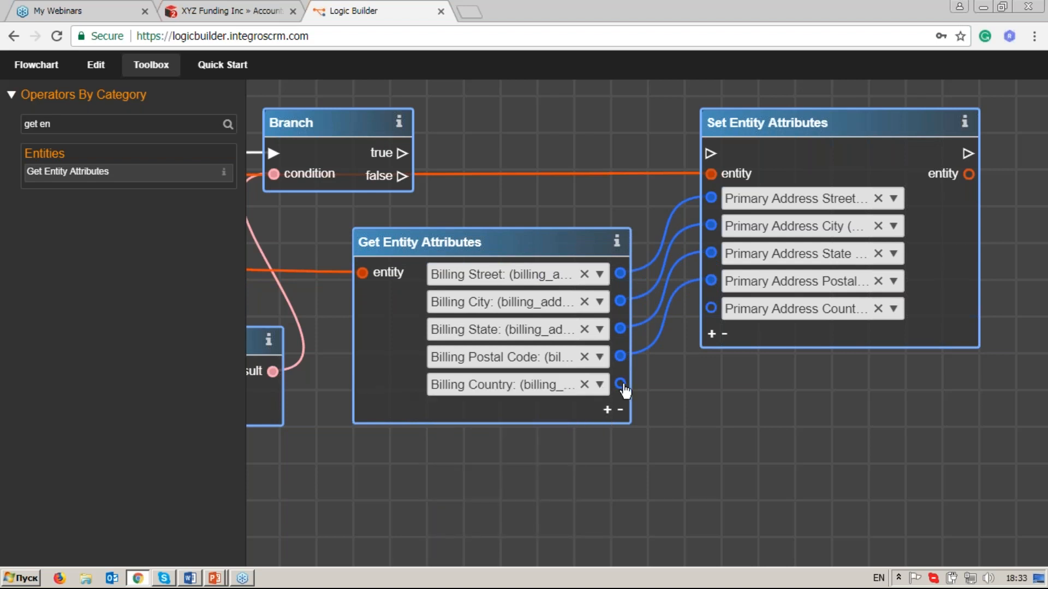
pyautogui.moveTo(778, 132); pyautogui.dragTo(797, 120)
pyautogui.moveTo(571, 245); pyautogui.dragTo(570, 249)
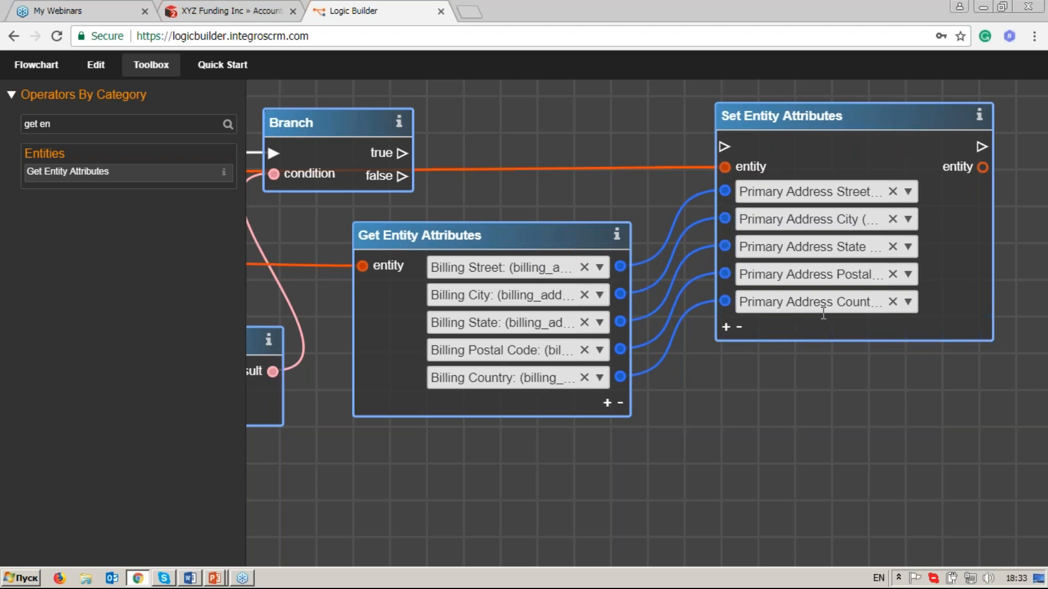
# Link the true output of the second Branch to the execution input of Set Entity Attributes.
pyautogui.scroll(-3, 823, 314)
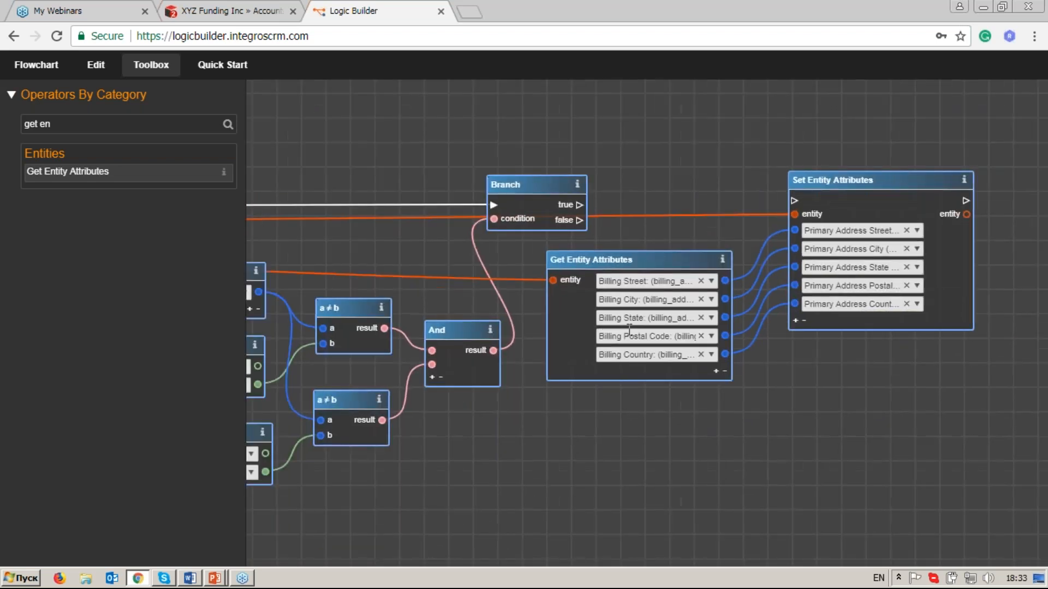
pyautogui.moveTo(630, 330); pyautogui.dragTo(731, 315)
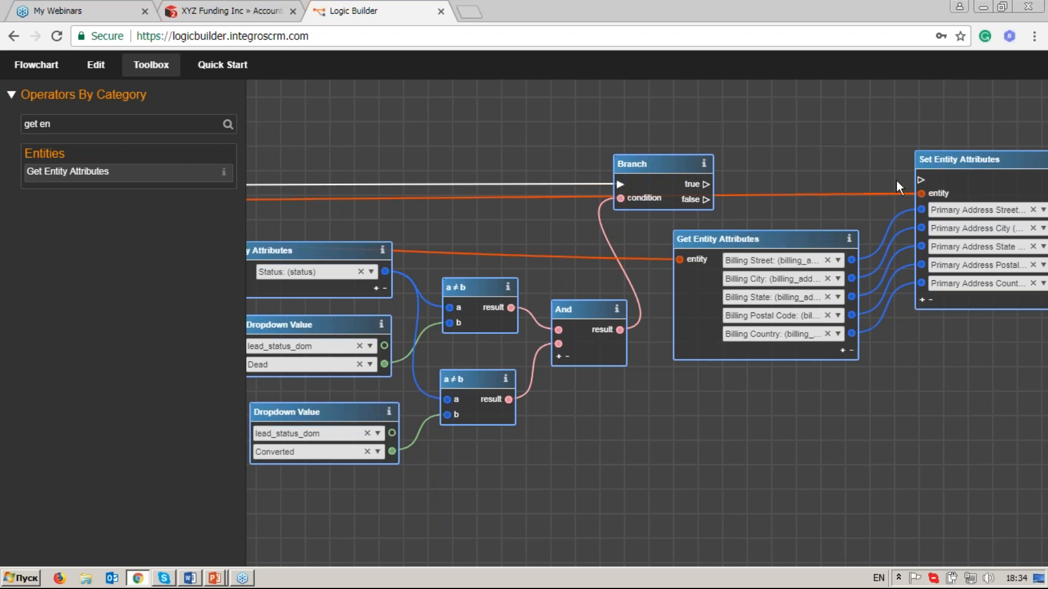
pyautogui.moveTo(917, 179); pyautogui.dragTo(920, 180)
# Add a Save Entity operator, found with the filter "save", and link the execution and entity outputs of Set Entity Attributes to it.
pyautogui.moveTo(934, 398); pyautogui.dragTo(666, 397)
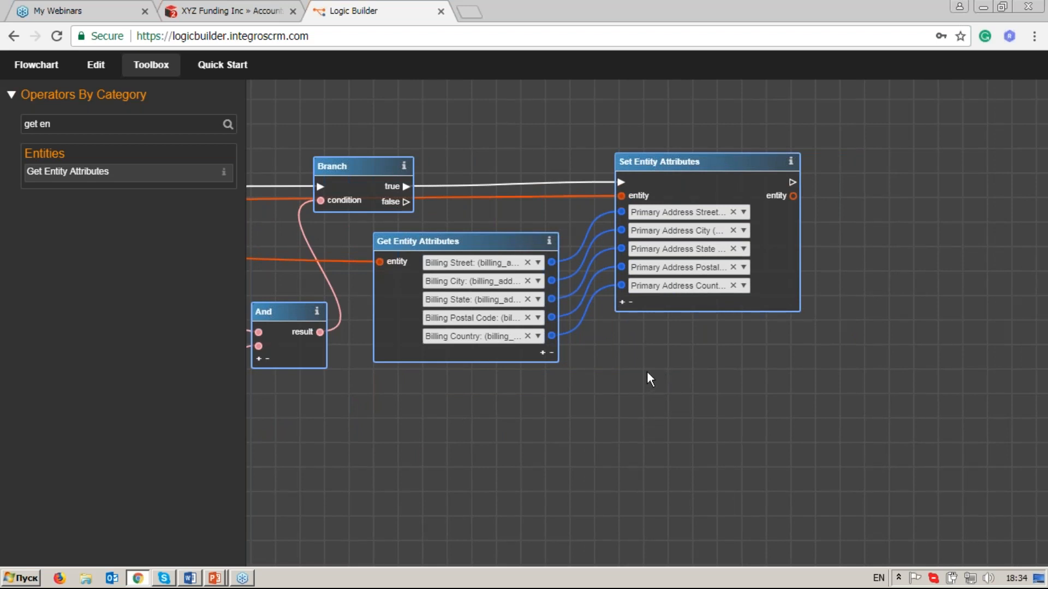
pyautogui.click(115, 124)
pyautogui.press('BackSpace')
pyautogui.press('BackSpace')
pyautogui.press('BackSpace')
pyautogui.press('BackSpace')
pyautogui.press('BackSpace')
pyautogui.press('BackSpace')
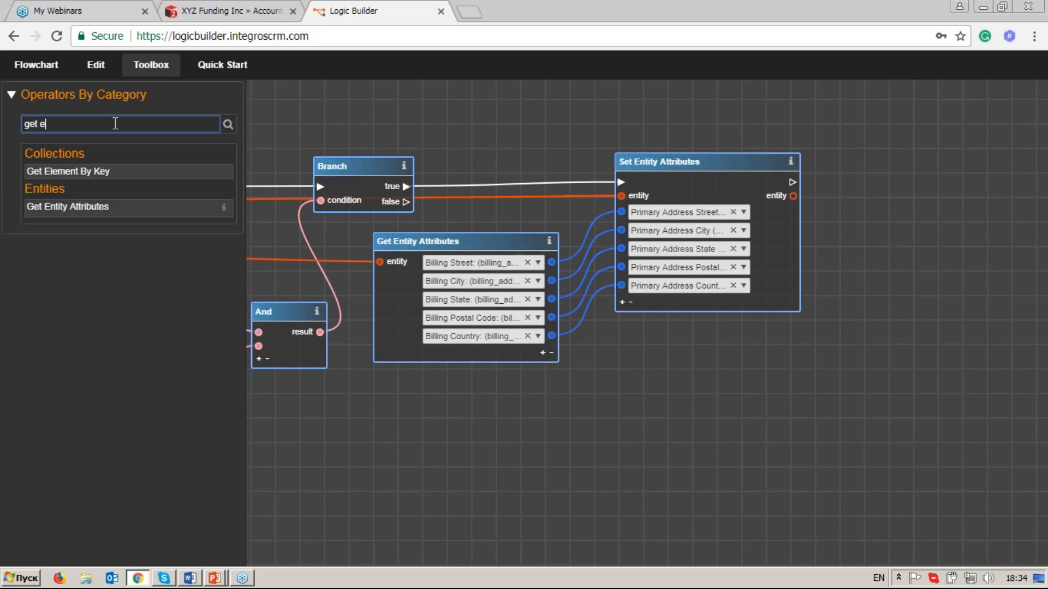
pyautogui.write('save')
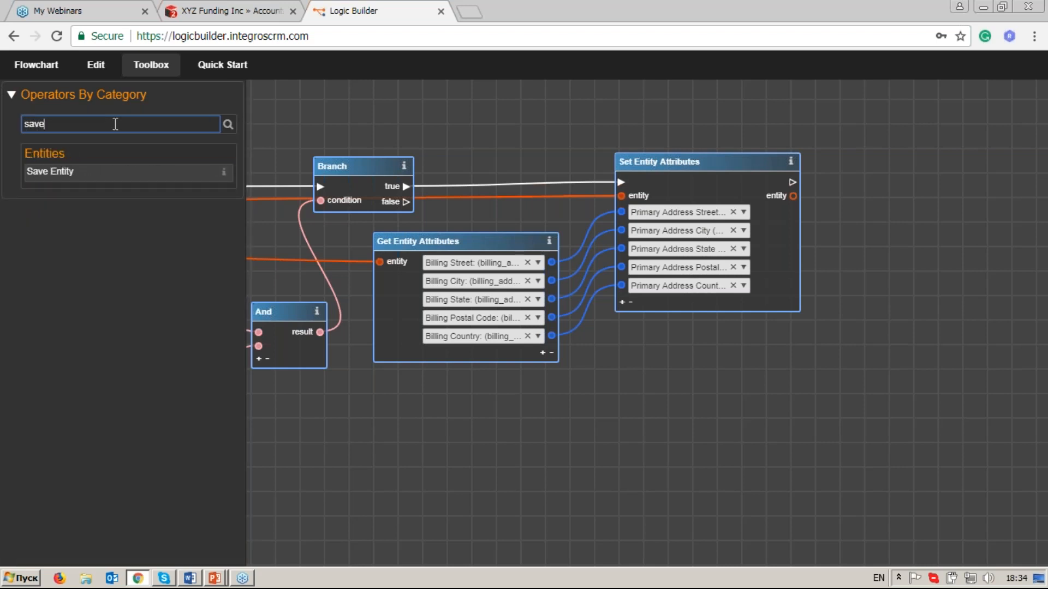
pyautogui.moveTo(80, 172); pyautogui.dragTo(847, 180)
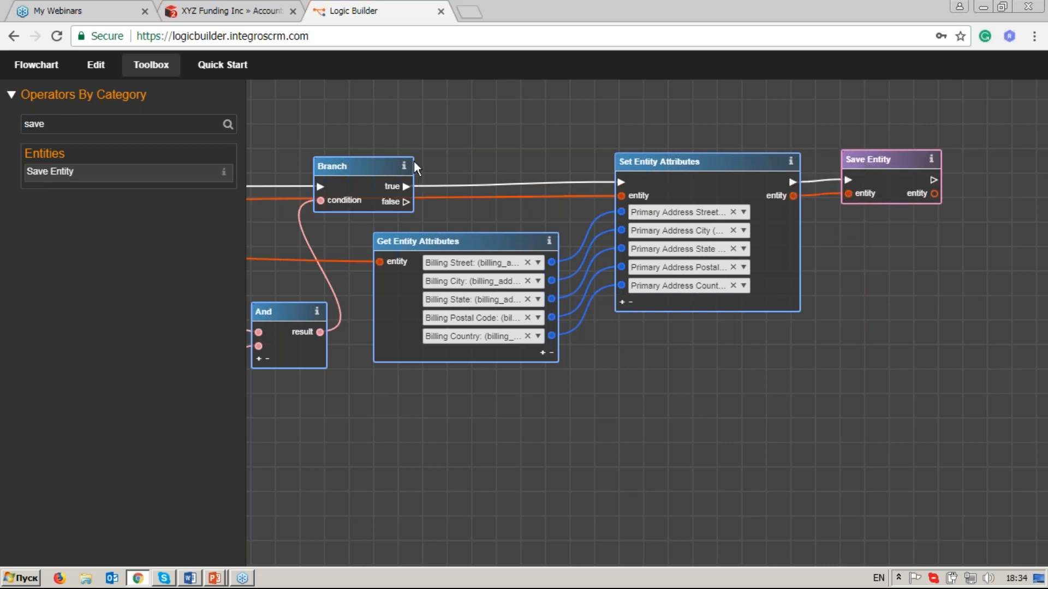
# Hide the operator toolbox and review the flow from Retrieve Related Entities through the status checks to Set Entity Attributes.
pyautogui.click(163, 68)
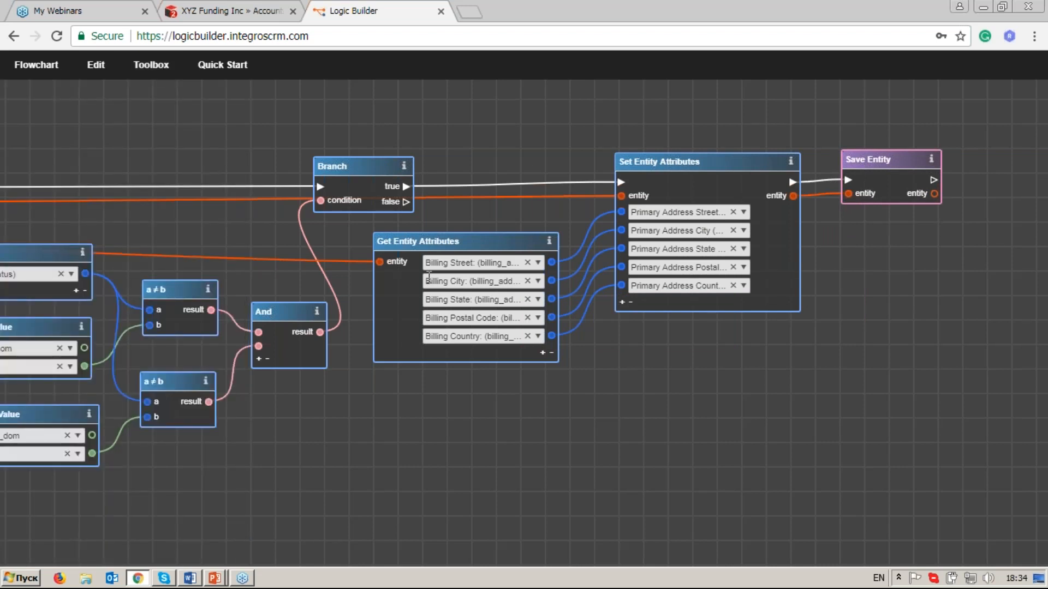
pyautogui.scroll(-3, 429, 278)
pyautogui.moveTo(270, 334); pyautogui.dragTo(565, 313)
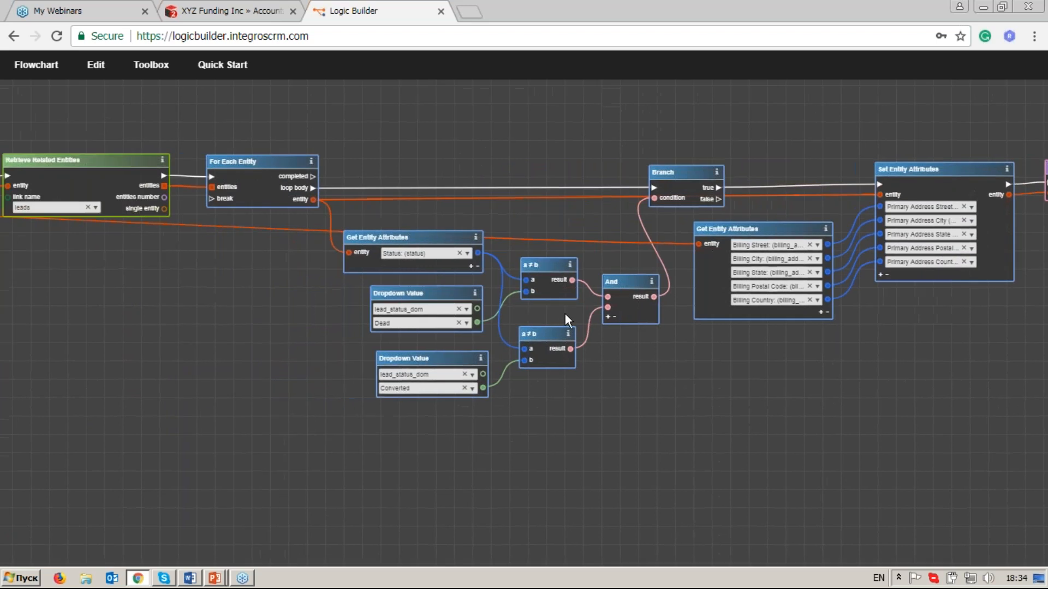
pyautogui.moveTo(257, 314); pyautogui.dragTo(285, 311)
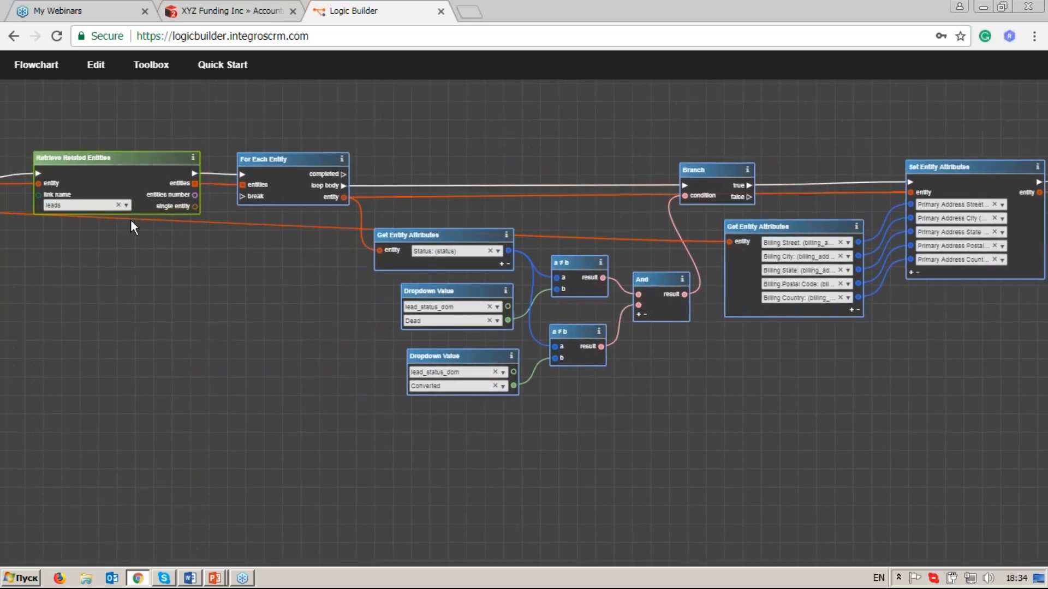
# Examine the lead loop from For Each Entity through the Dead and Converted status checks to Set Entity Attributes and Save Entity.
pyautogui.scroll(2, 125, 224)
pyautogui.moveTo(139, 235); pyautogui.dragTo(237, 272)
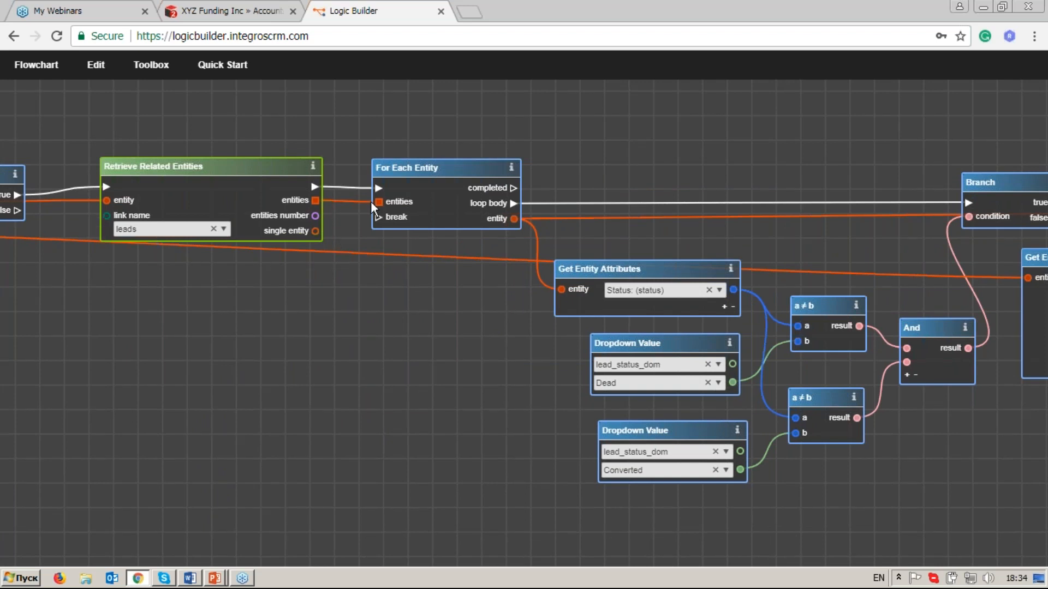
pyautogui.moveTo(519, 260); pyautogui.dragTo(291, 237)
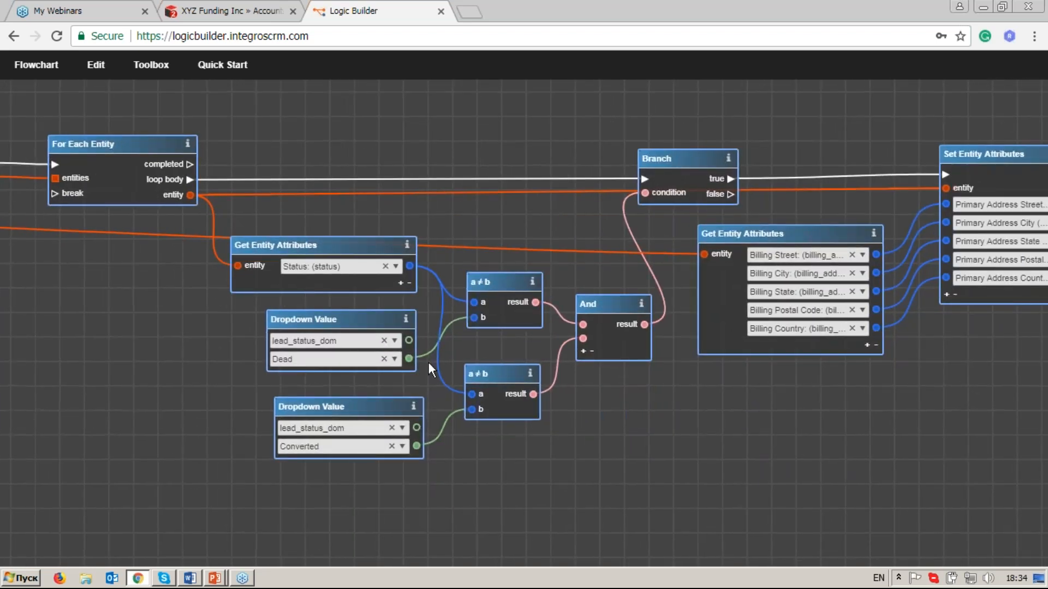
pyautogui.moveTo(458, 408); pyautogui.dragTo(471, 409)
pyautogui.moveTo(690, 368); pyautogui.dragTo(569, 374)
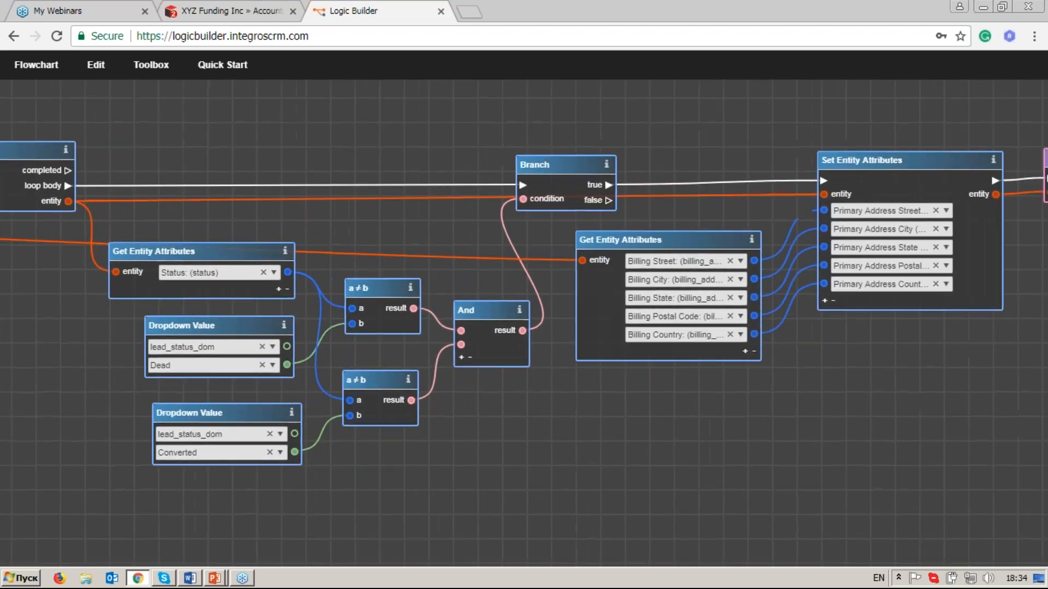
pyautogui.moveTo(814, 290); pyautogui.dragTo(737, 289)
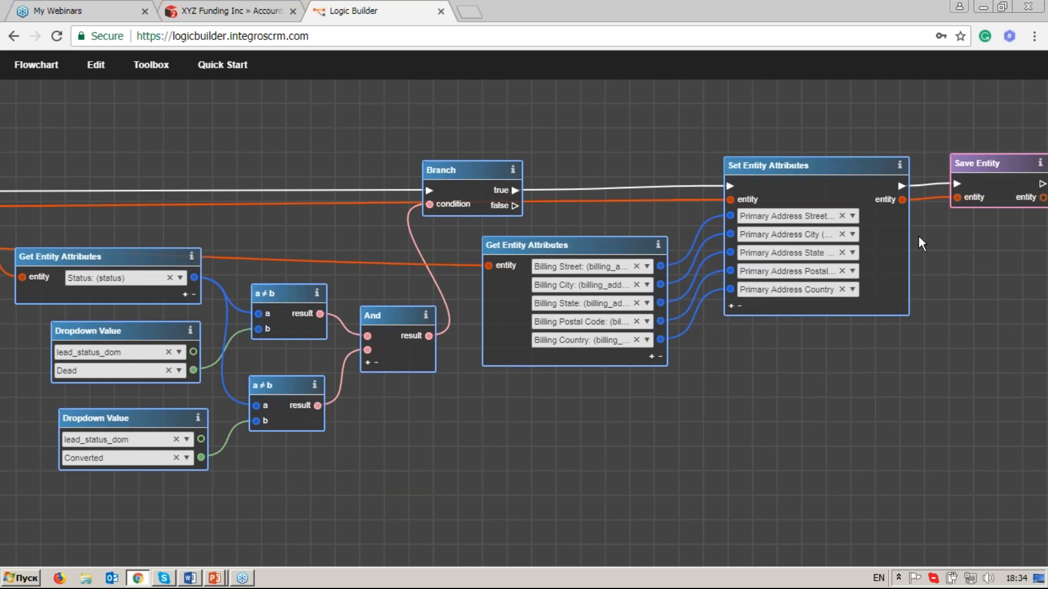
pyautogui.moveTo(235, 322); pyautogui.dragTo(397, 330)
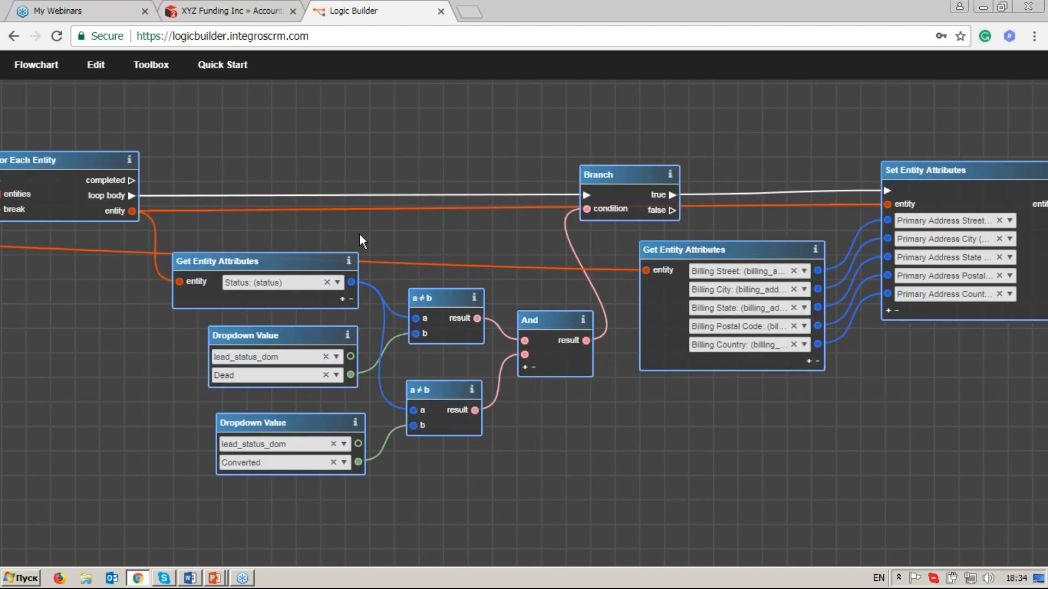
pyautogui.moveTo(151, 254); pyautogui.dragTo(199, 247)
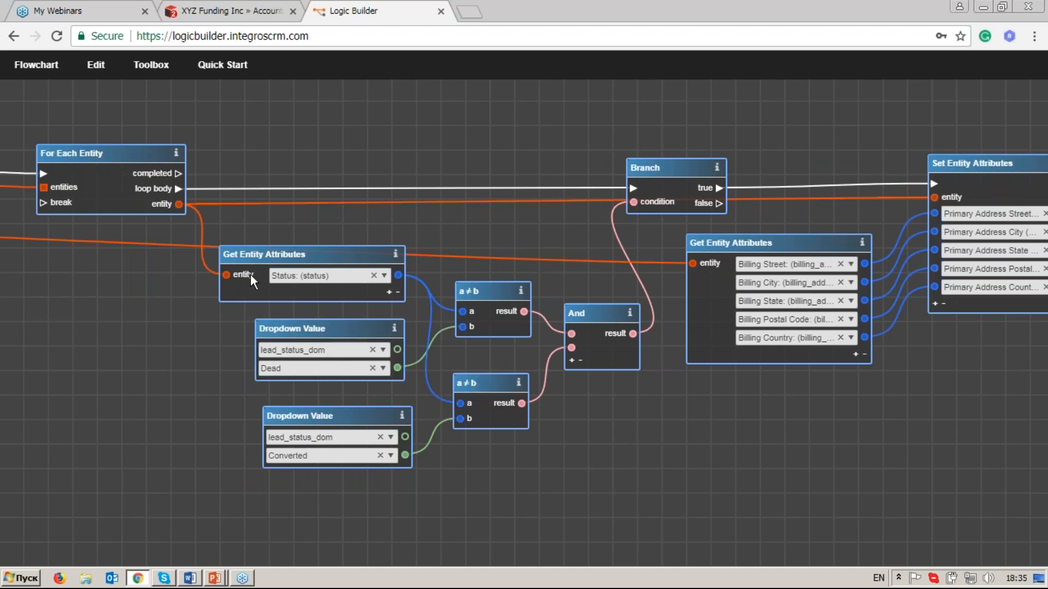
pyautogui.moveTo(201, 260); pyautogui.dragTo(289, 274)
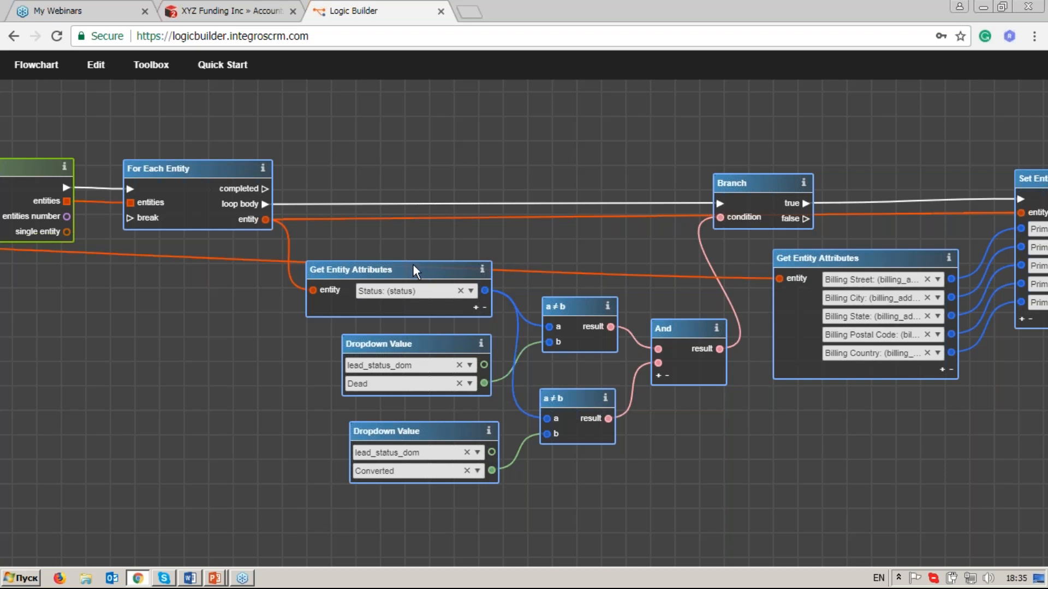
# Group all operators after For Each Entity, through Save Entity, in a comment block and move the block below the loop operator.
pyautogui.scroll(-2, 413, 263)
pyautogui.moveTo(588, 248); pyautogui.dragTo(356, 238)
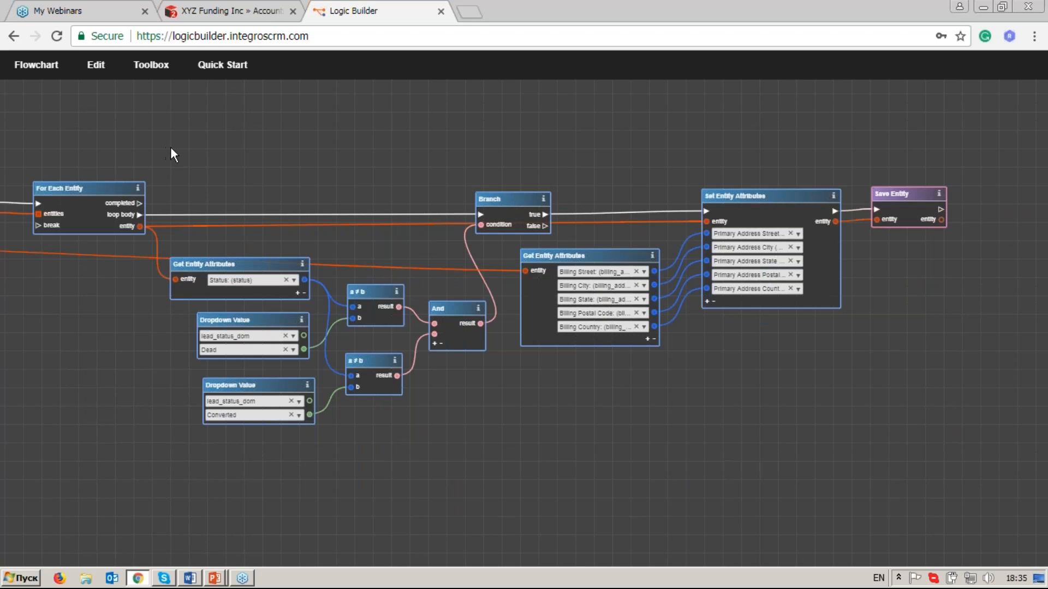
pyautogui.moveTo(165, 147); pyautogui.dragTo(976, 476)
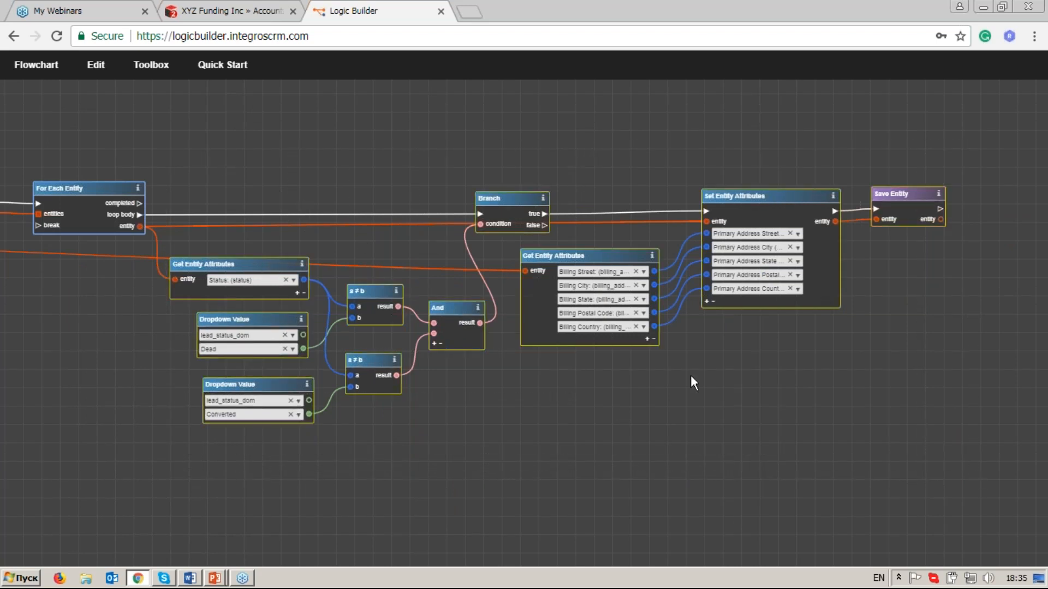
pyautogui.rightClick(703, 335)
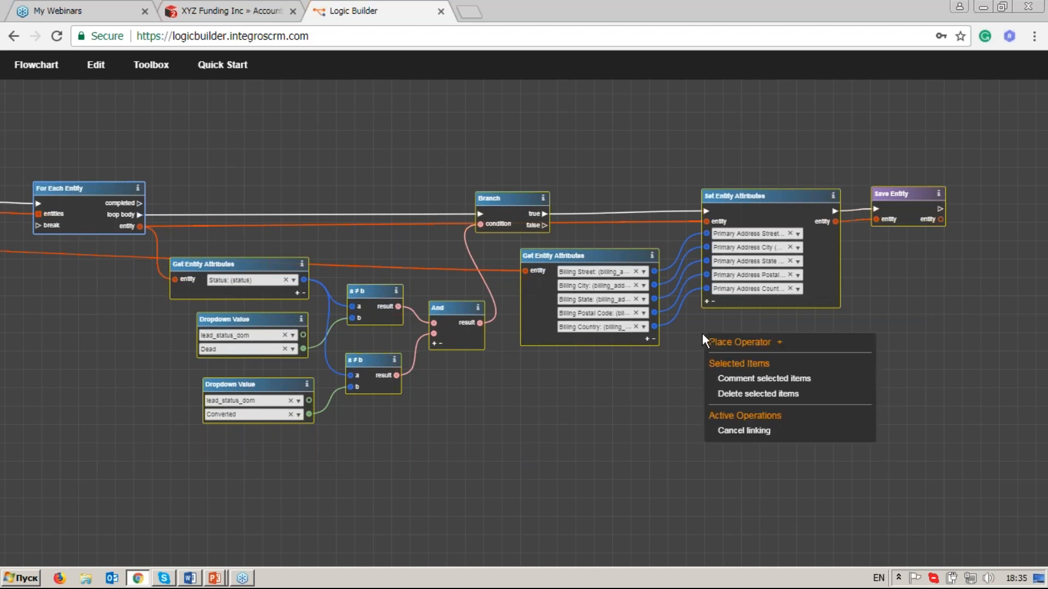
pyautogui.click(745, 379)
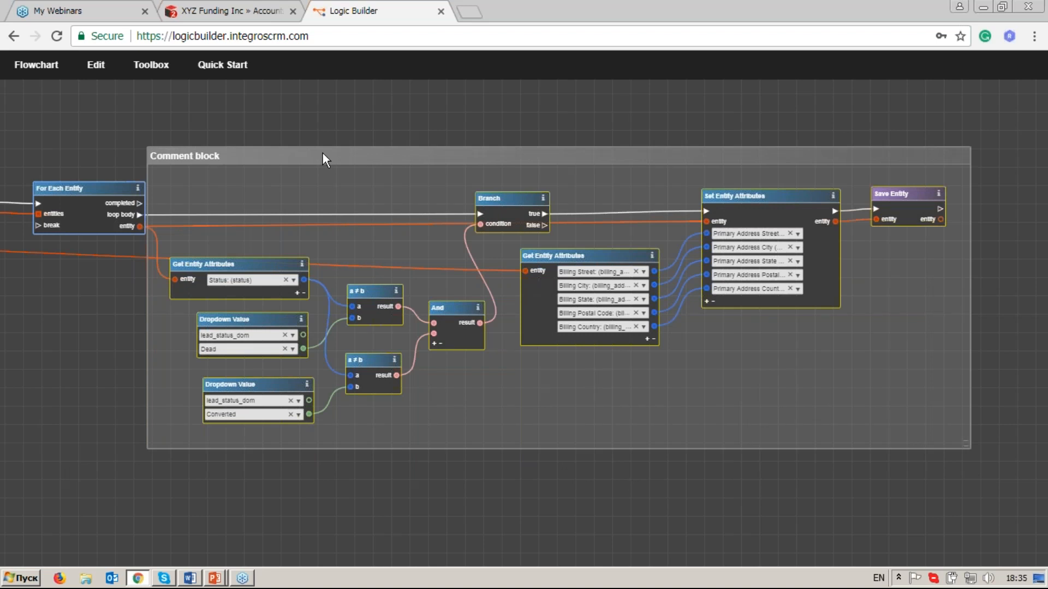
pyautogui.moveTo(329, 154); pyautogui.dragTo(254, 259)
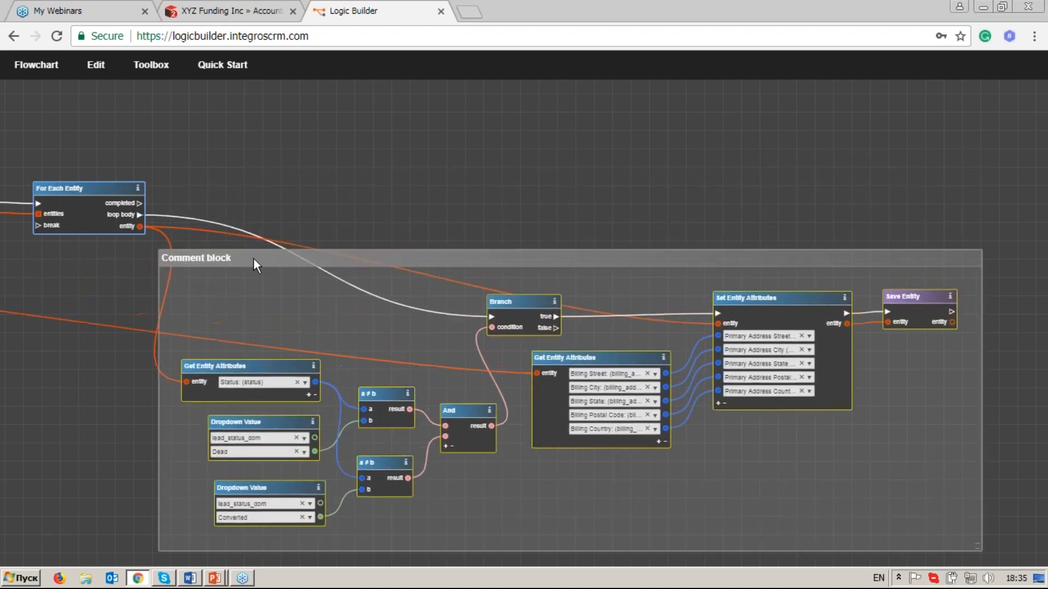
# Rename the comment block as "Update Lead Address".
pyautogui.doubleClick(242, 258)
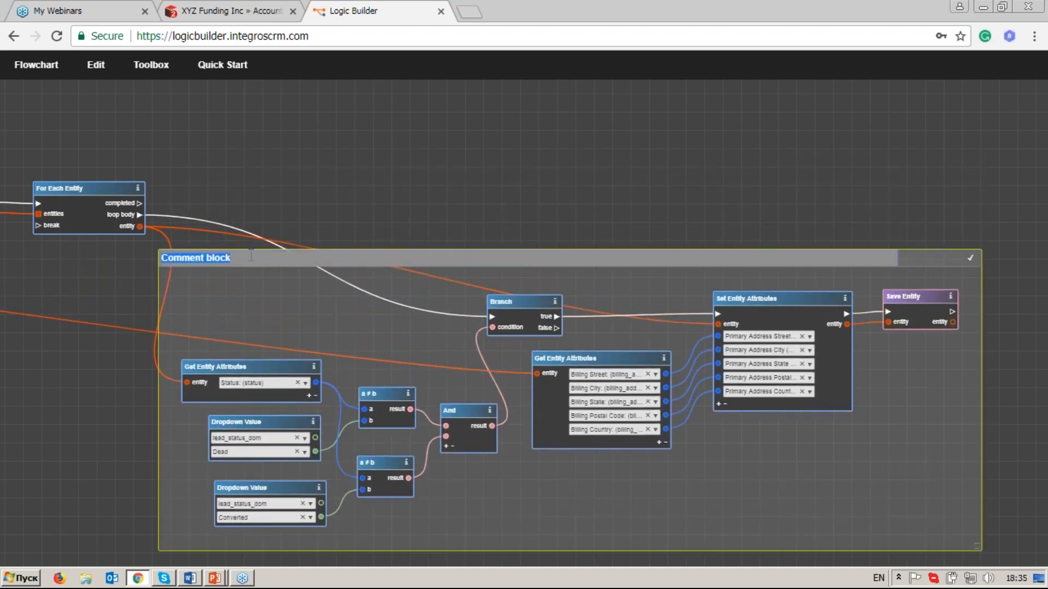
pyautogui.press('BackSpace')
pyautogui.write('Updat')
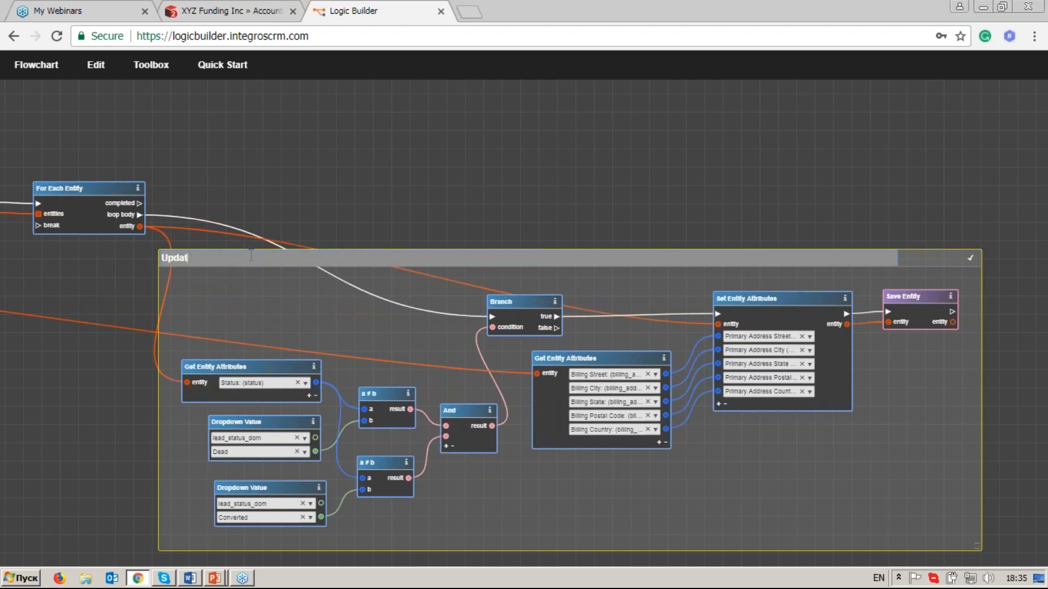
pyautogui.write('e A')
pyautogui.press('BackSpace')
pyautogui.write('Address')
pyautogui.press('BackSpace')
pyautogui.write('Lead')
pyautogui.click(971, 257)
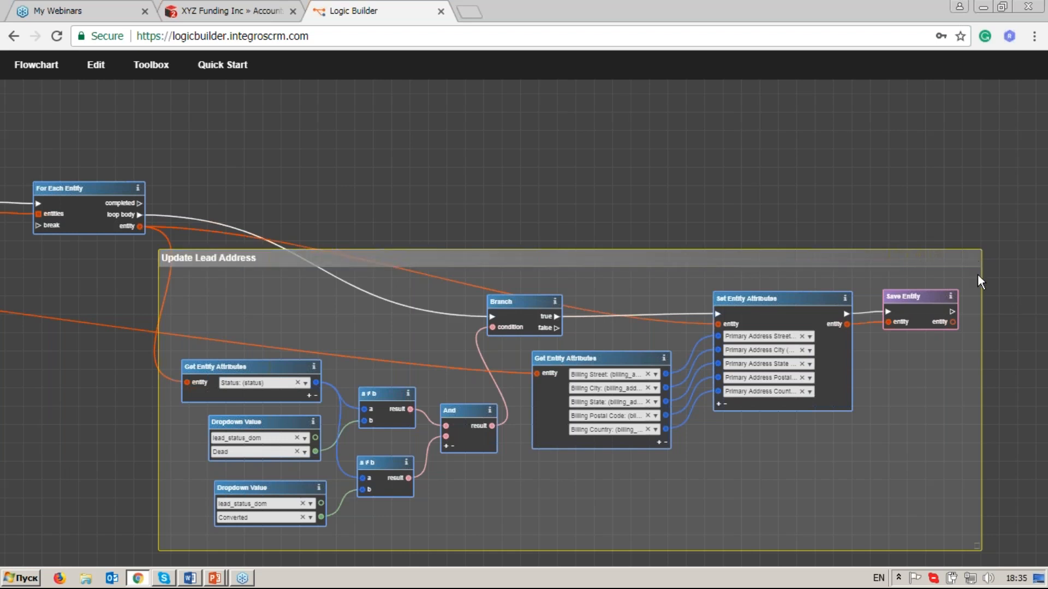
# Add a Retrieve Related Entities operator, found with the filter "retr", above For Each Entity and link the loop's completed output to its execution input.
pyautogui.scroll(-3, 979, 284)
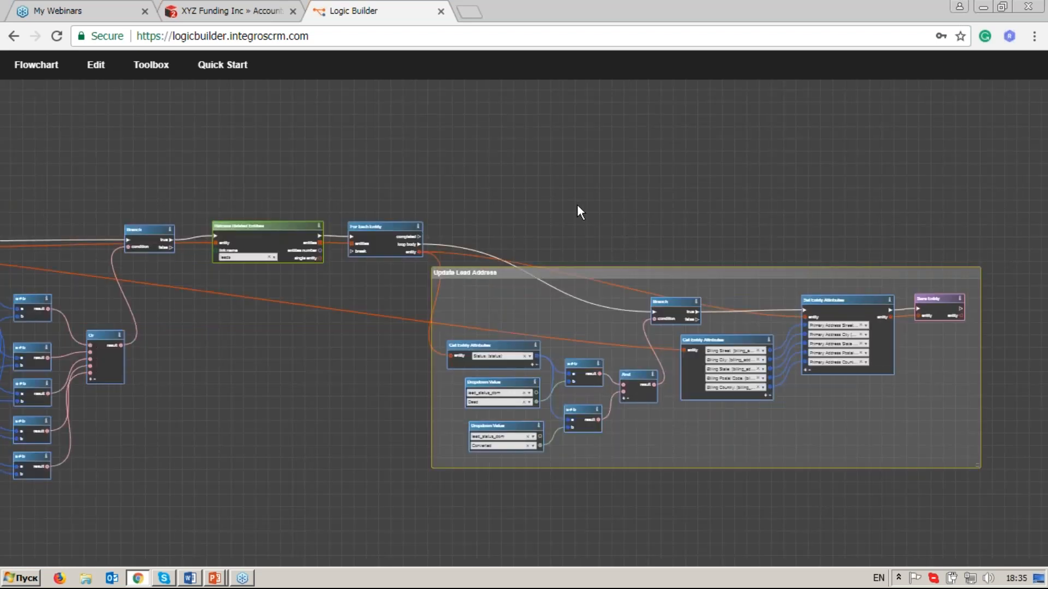
pyautogui.scroll(3, 578, 205)
pyautogui.moveTo(639, 227); pyautogui.dragTo(477, 128)
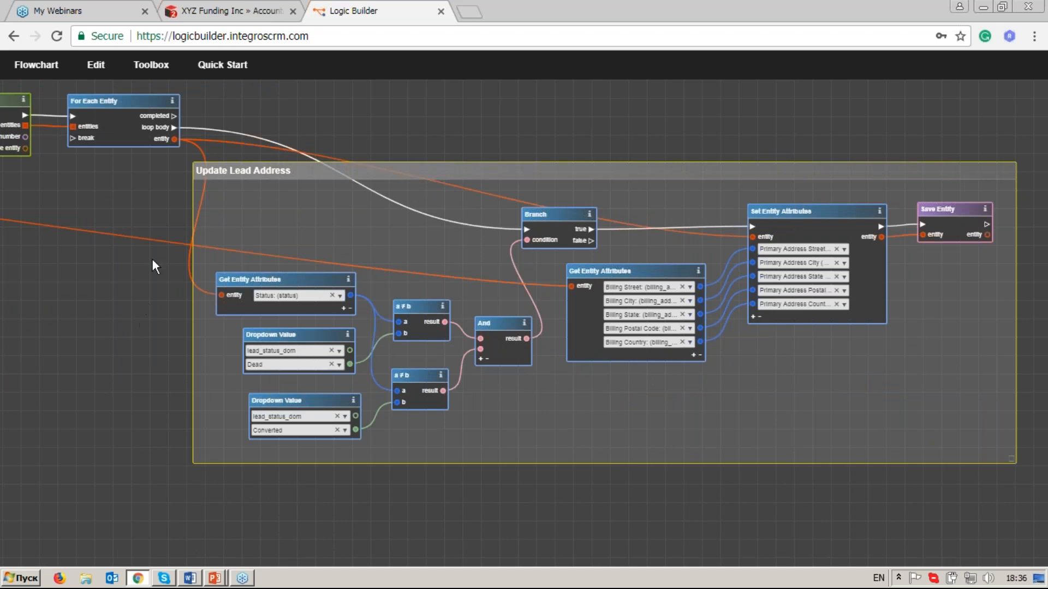
pyautogui.moveTo(179, 222); pyautogui.dragTo(253, 274)
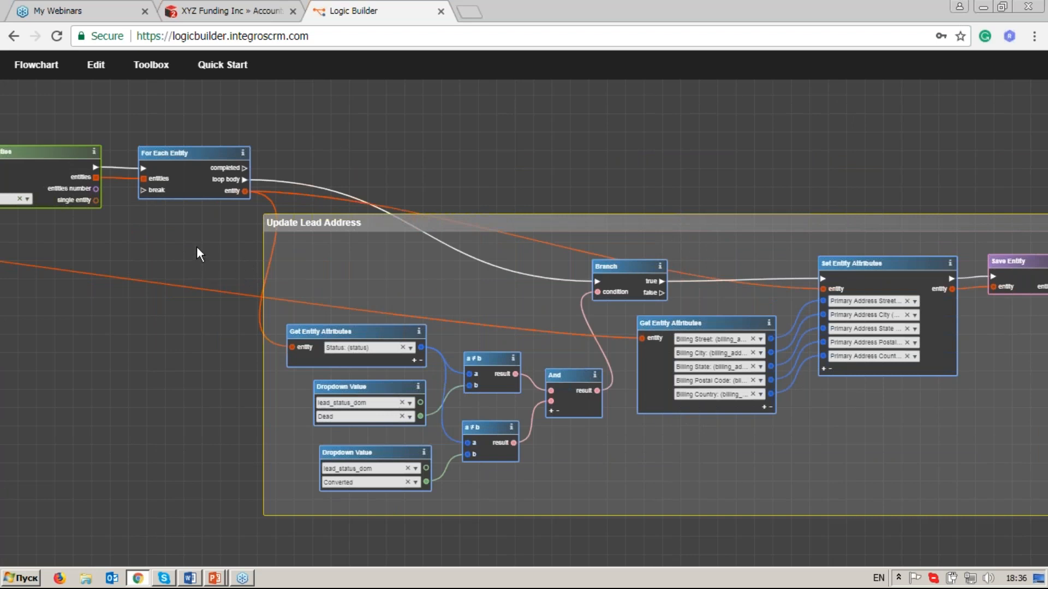
pyautogui.moveTo(204, 248); pyautogui.dragTo(325, 320)
pyautogui.scroll(2, 339, 264)
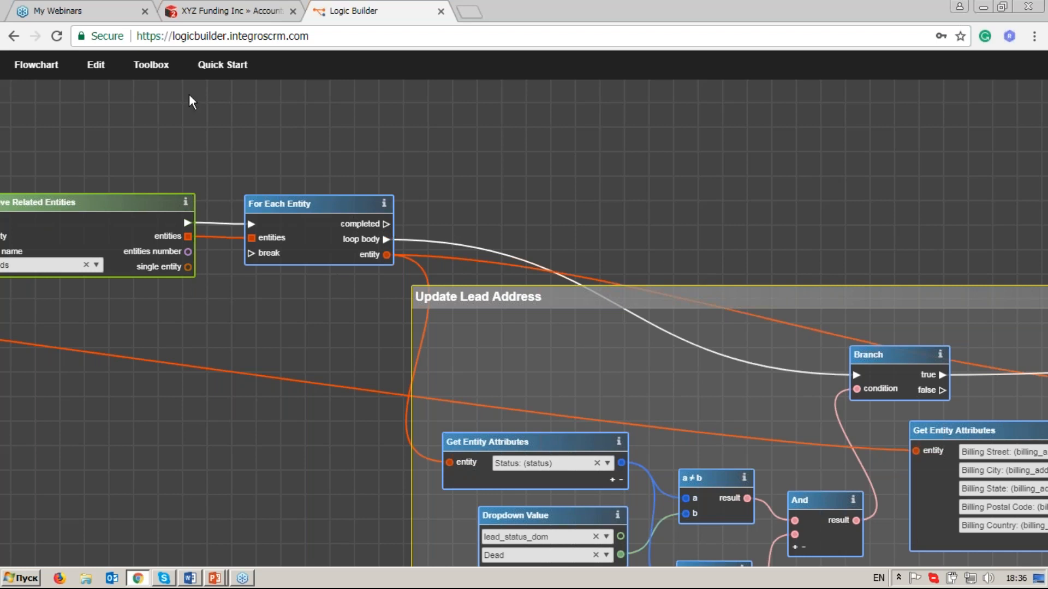
pyautogui.click(152, 64)
pyautogui.doubleClick(81, 125)
pyautogui.write('retr')
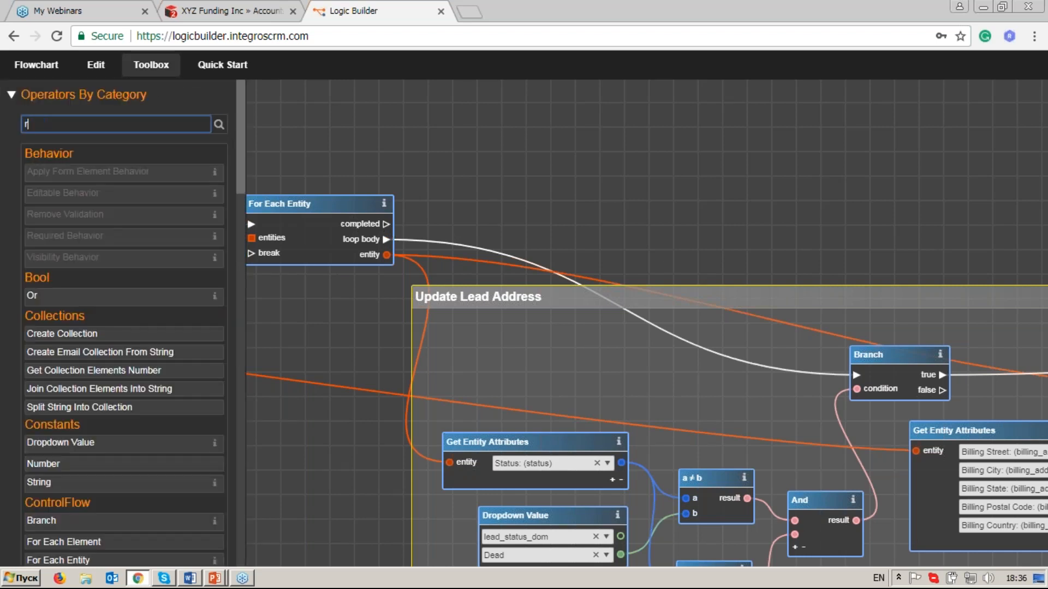
pyautogui.moveTo(131, 223); pyautogui.dragTo(496, 93)
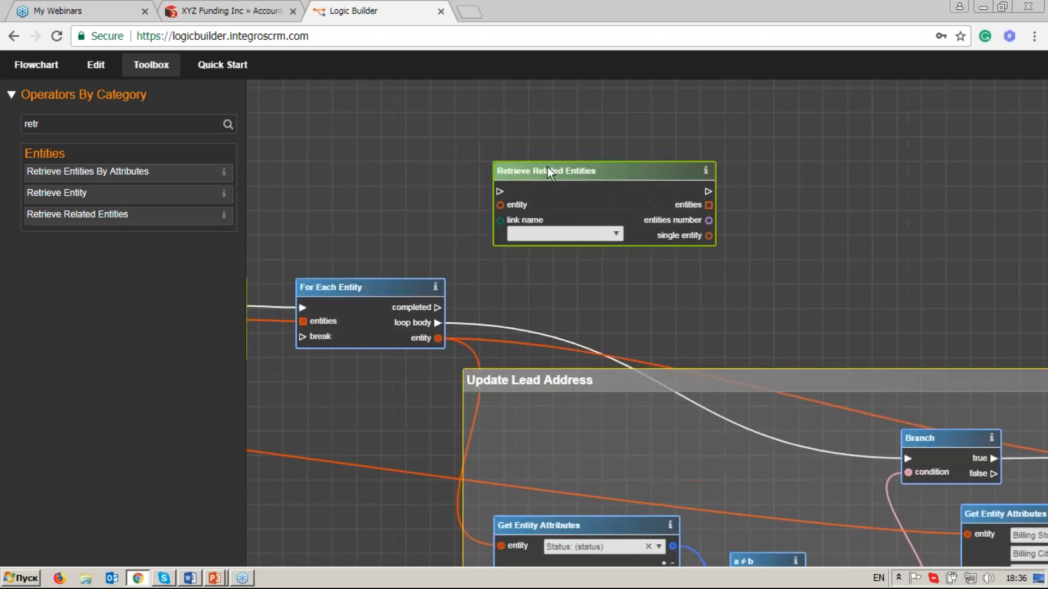
pyautogui.moveTo(548, 168); pyautogui.dragTo(534, 146)
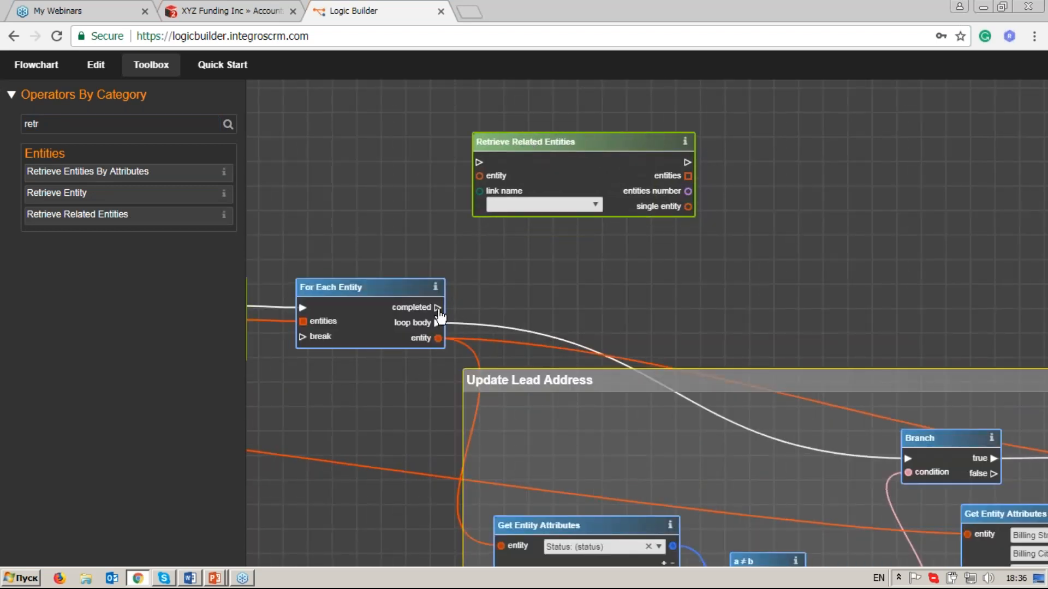
pyautogui.moveTo(462, 180); pyautogui.dragTo(479, 162)
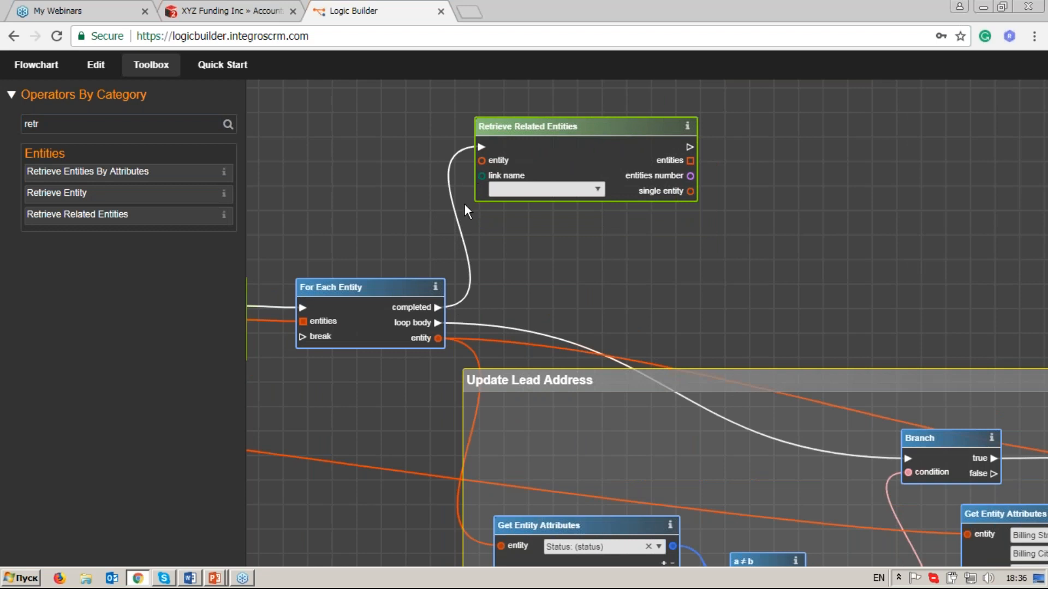
# Hide the operator toolbox and link the entity output of On Data Change to the entity input of the new Retrieve Related Entities.
pyautogui.click(151, 65)
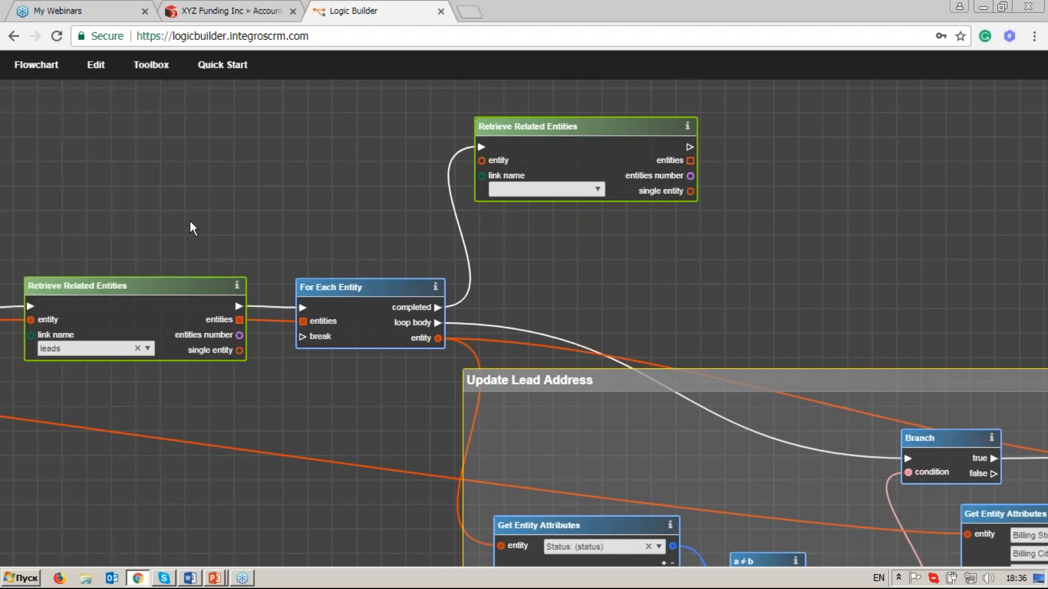
pyautogui.moveTo(145, 220); pyautogui.dragTo(401, 197)
pyautogui.moveTo(155, 221); pyautogui.dragTo(510, 188)
pyautogui.moveTo(128, 208); pyautogui.dragTo(421, 197)
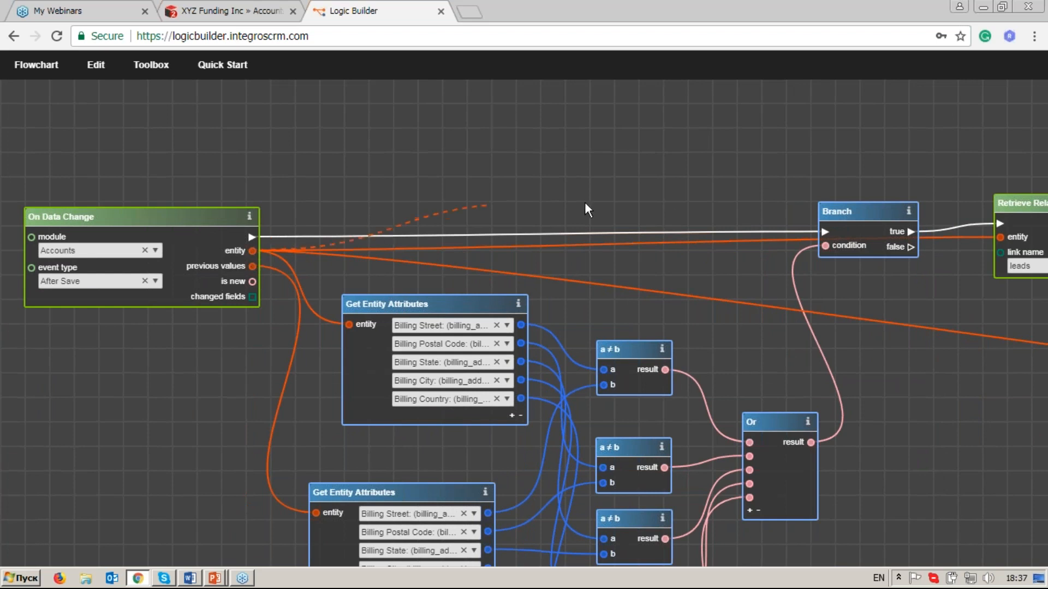
pyautogui.moveTo(699, 186); pyautogui.dragTo(612, 189)
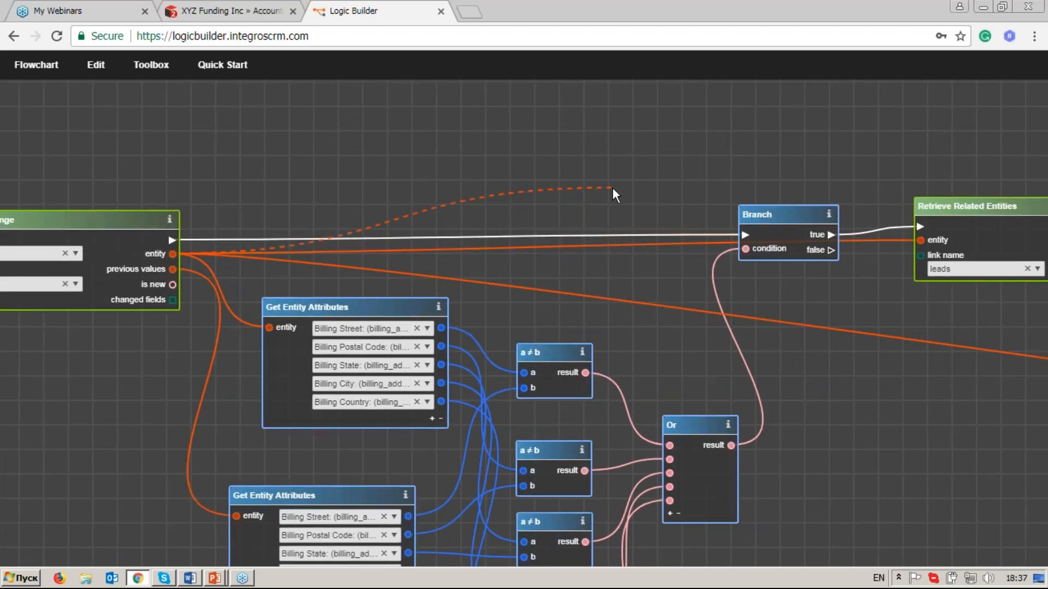
pyautogui.moveTo(830, 143)
pyautogui.mouseDown()
pyautogui.moveTo(693, 148)
pyautogui.moveTo(592, 170)
pyautogui.mouseUp()
pyautogui.moveTo(853, 171); pyautogui.dragTo(556, 188)
pyautogui.moveTo(759, 162); pyautogui.dragTo(489, 212)
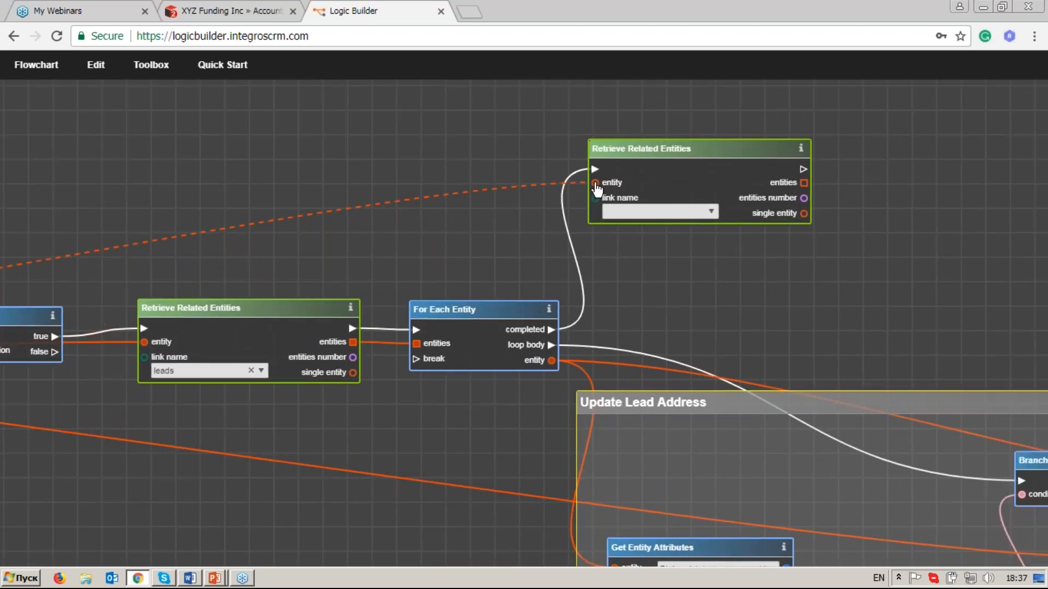
pyautogui.click(596, 184)
# Set the link name of the new Retrieve Related Entities to contacts, found with the filter "con".
pyautogui.click(711, 212)
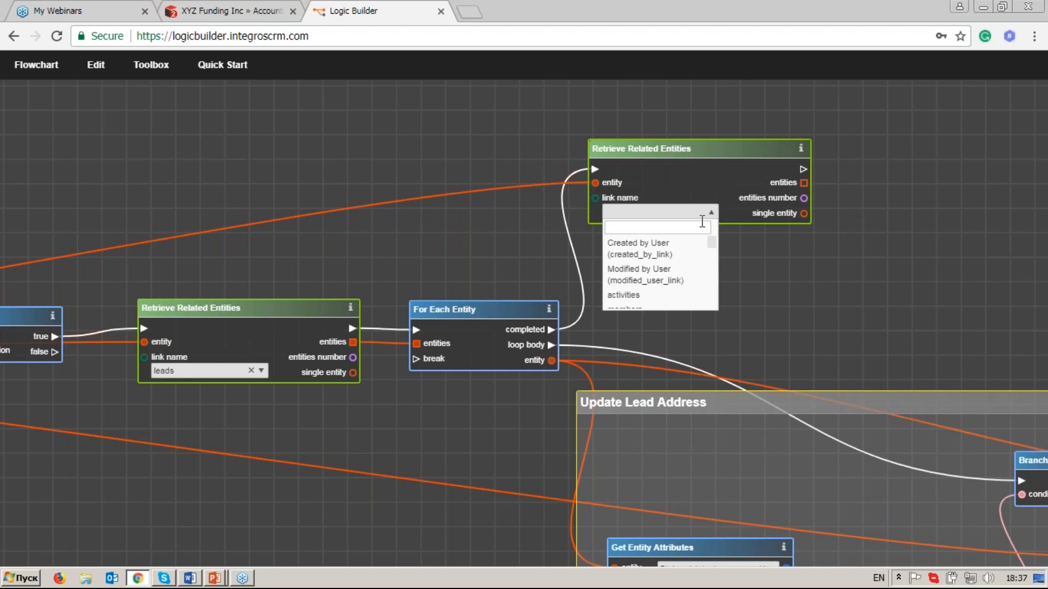
pyautogui.click(699, 222)
pyautogui.write('con')
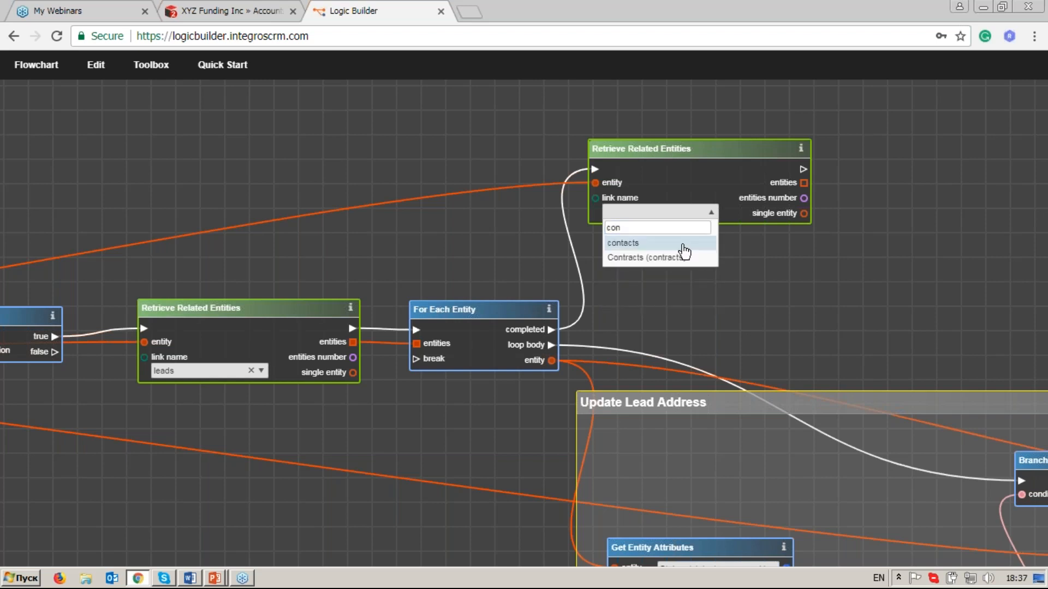
pyautogui.click(684, 244)
# Add a For Each Entity operator, found with the filter "for", and link the execution and entities outputs of the contacts retrieval to it.
pyautogui.moveTo(912, 329); pyautogui.dragTo(626, 349)
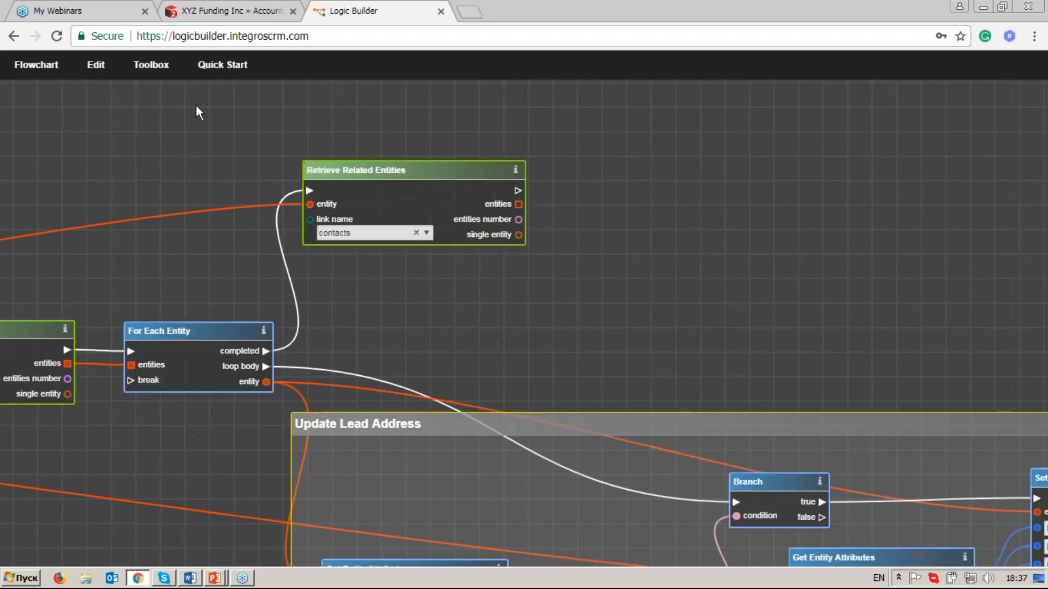
pyautogui.click(151, 64)
pyautogui.moveTo(44, 124); pyautogui.dragTo(12, 127)
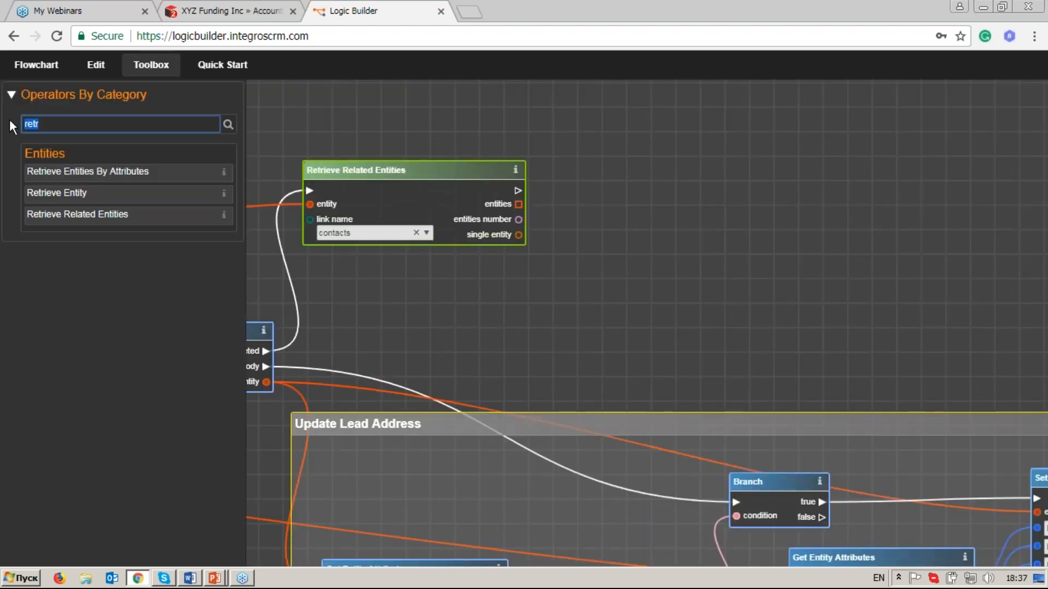
pyautogui.write('for')
pyautogui.moveTo(57, 228); pyautogui.dragTo(518, 192)
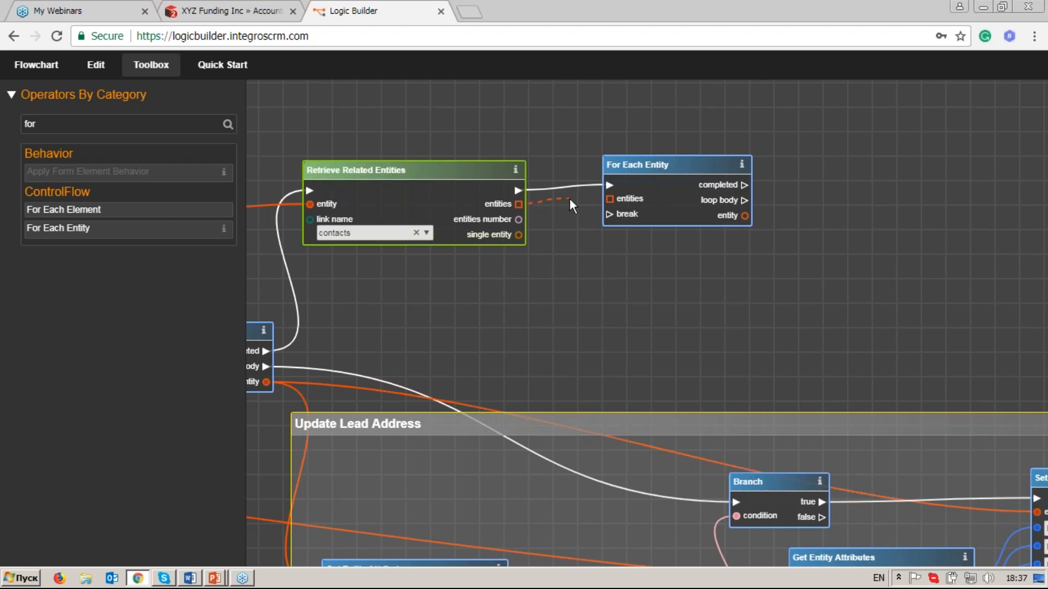
pyautogui.moveTo(611, 208); pyautogui.dragTo(610, 201)
pyautogui.moveTo(654, 163); pyautogui.dragTo(654, 166)
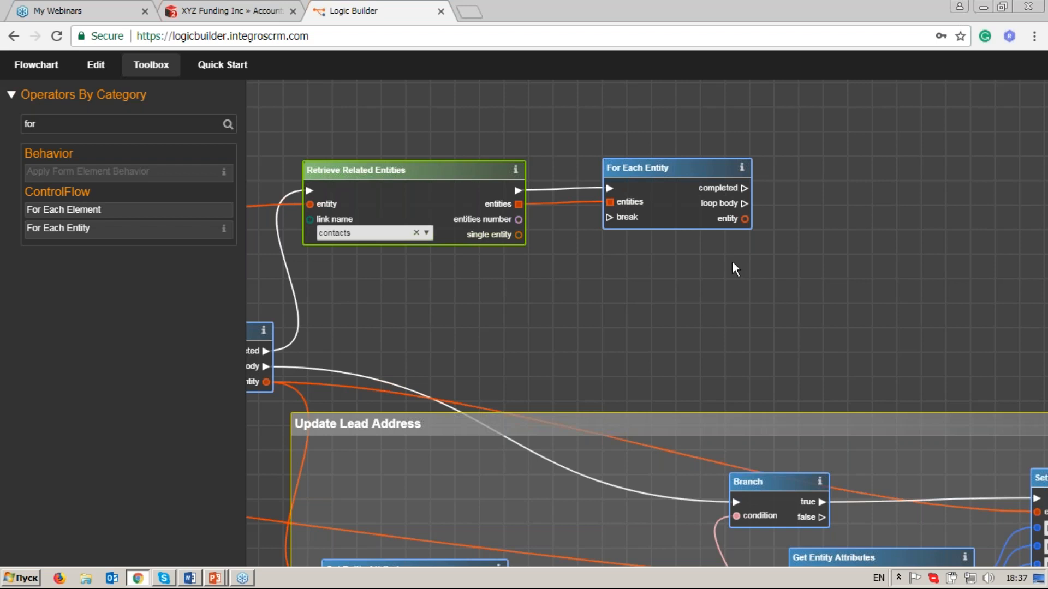
# Add a Set Entity Attributes operator, found with the filter "set", and link the contacts loop's loop body and entity outputs to it.
pyautogui.moveTo(838, 296); pyautogui.dragTo(576, 269)
pyautogui.click(68, 125)
pyautogui.press('BackSpace')
pyautogui.press('BackSpace')
pyautogui.press('BackSpace')
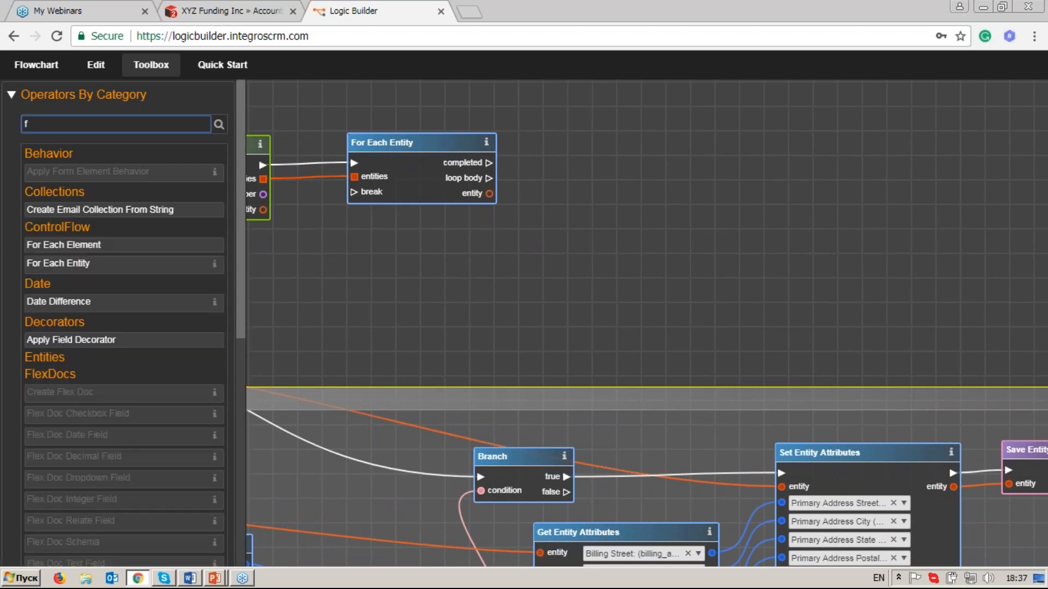
pyautogui.write('set')
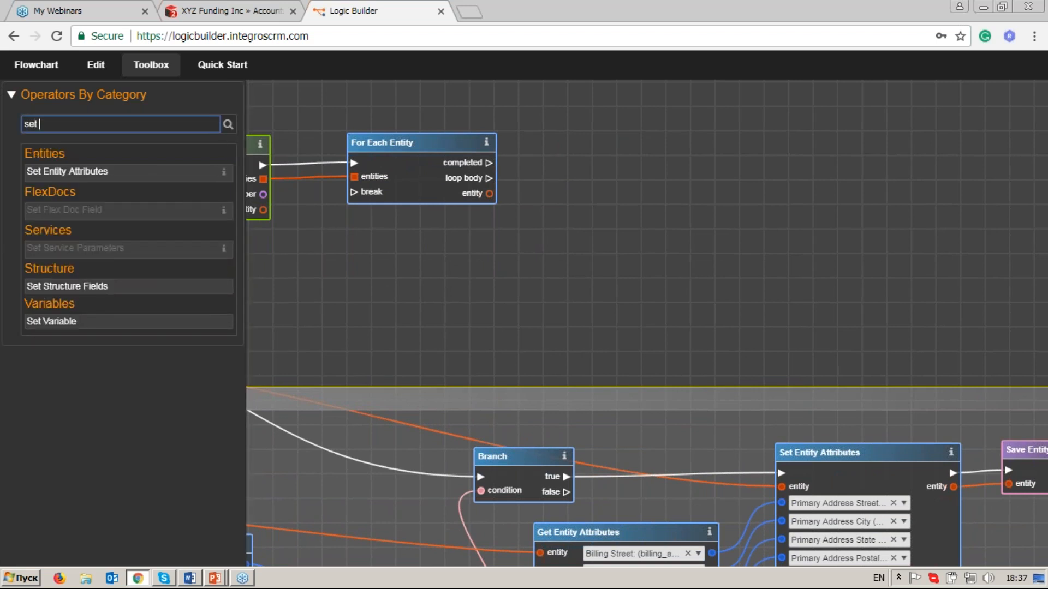
pyautogui.moveTo(82, 172); pyautogui.dragTo(620, 166)
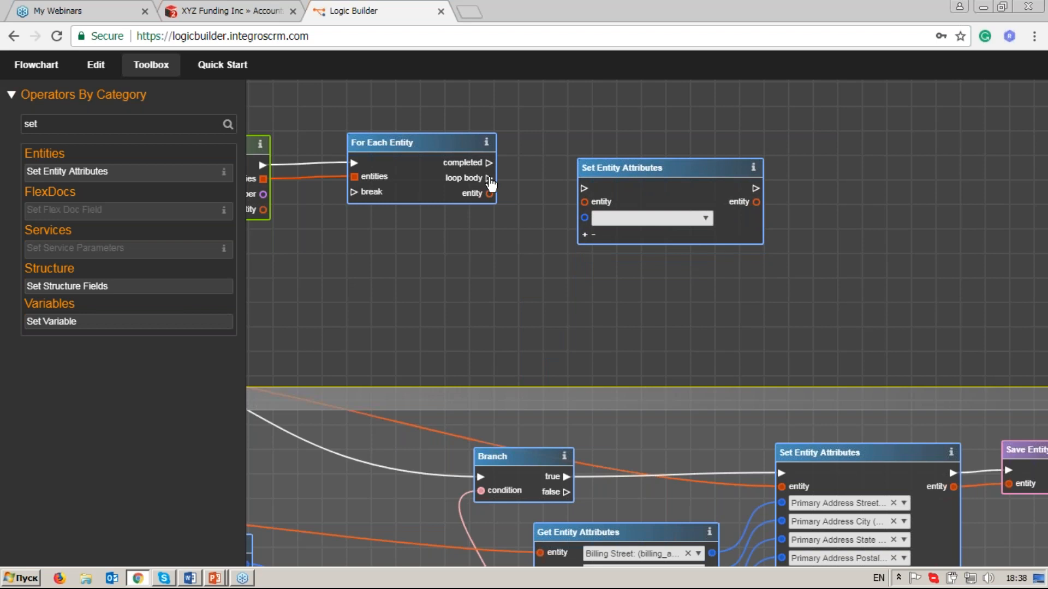
pyautogui.moveTo(583, 189); pyautogui.dragTo(584, 189)
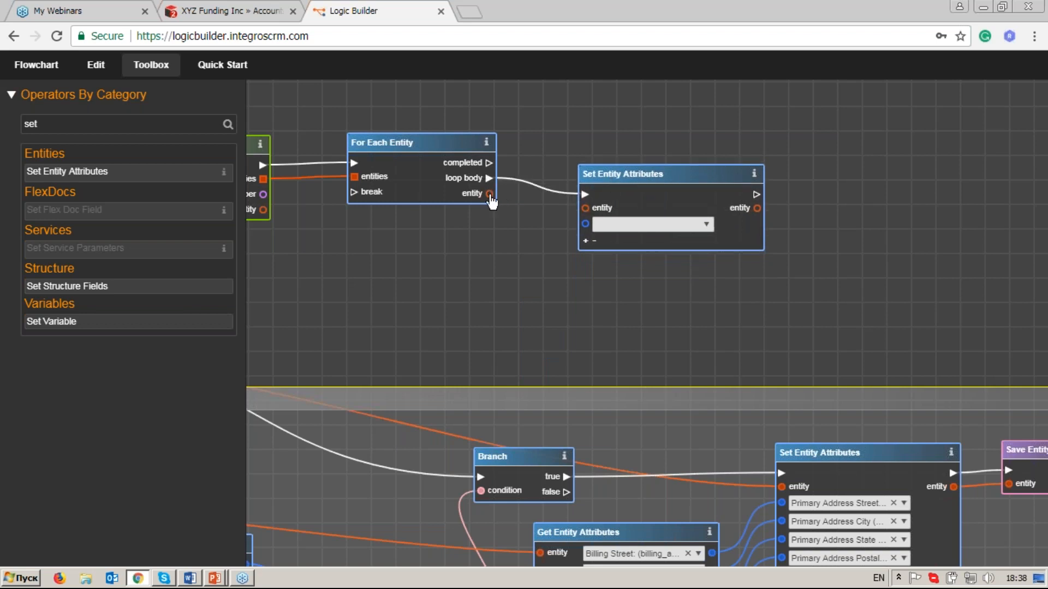
pyautogui.moveTo(490, 201); pyautogui.dragTo(587, 212)
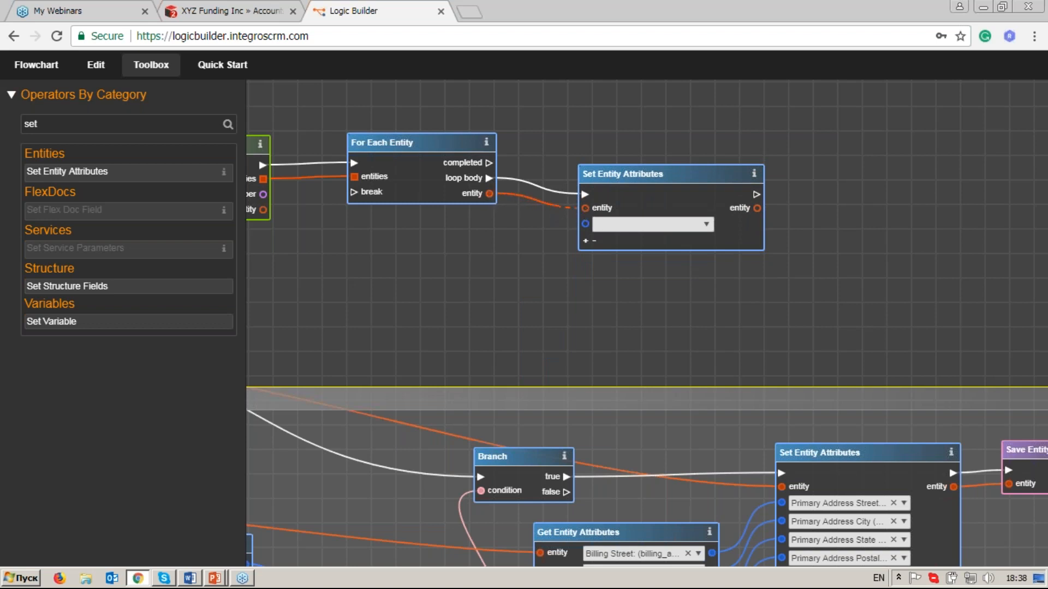
# Select Primary Address Street and Primary Address City as the first two attributes of the new Set Entity Attributes operator.
pyautogui.click(706, 227)
pyautogui.write('p')
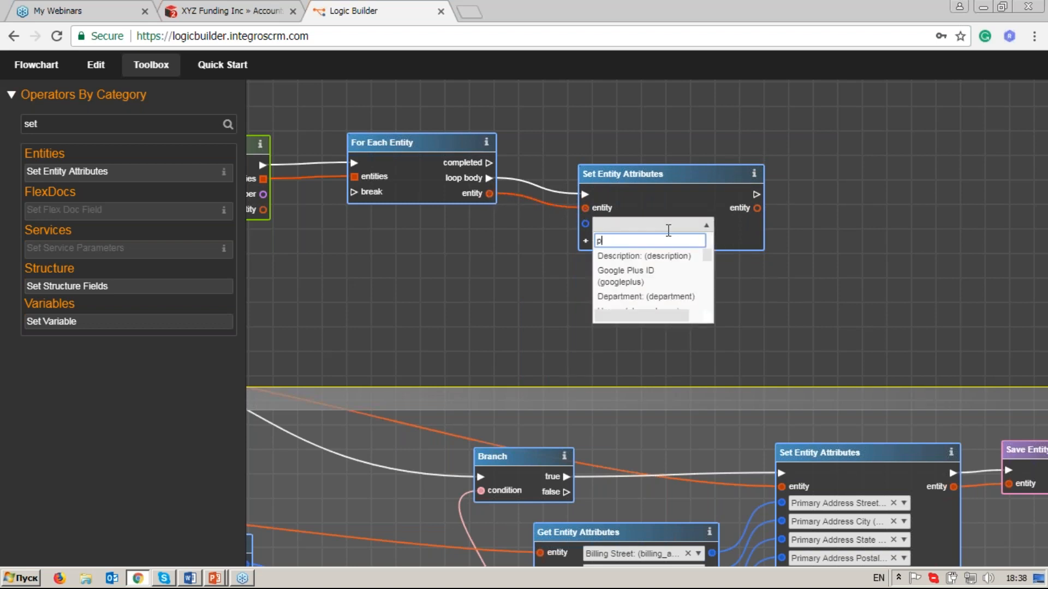
pyautogui.write('rima')
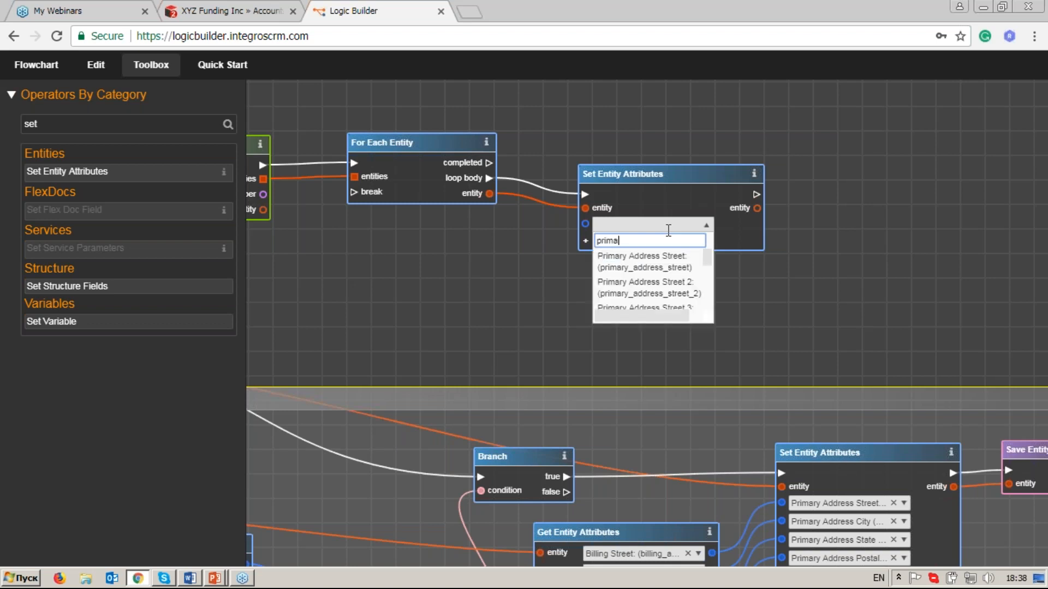
pyautogui.click(670, 257)
pyautogui.click(586, 242)
pyautogui.click(699, 247)
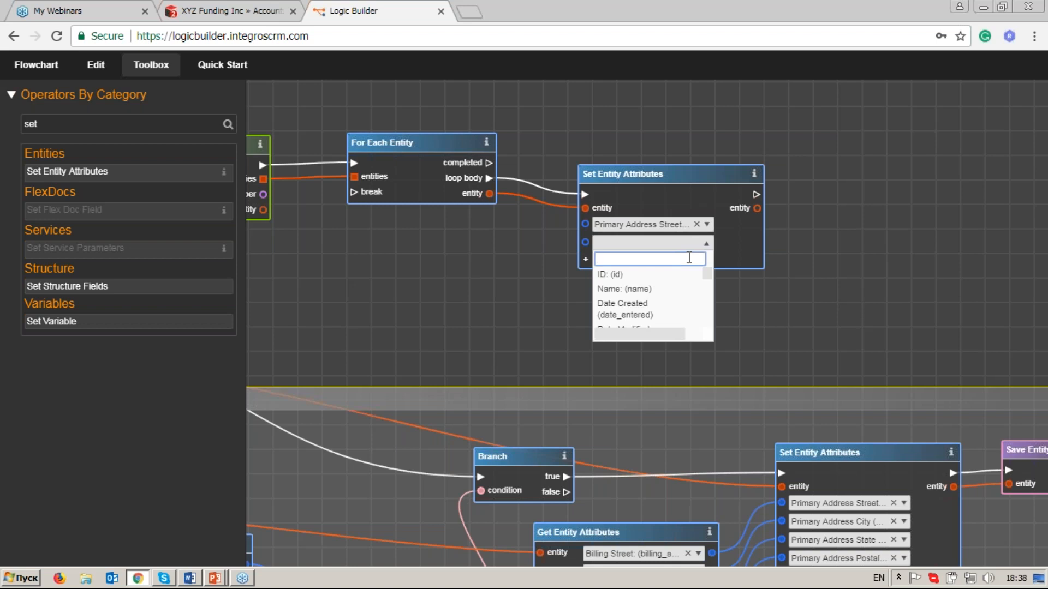
pyautogui.write('city')
pyautogui.click(678, 282)
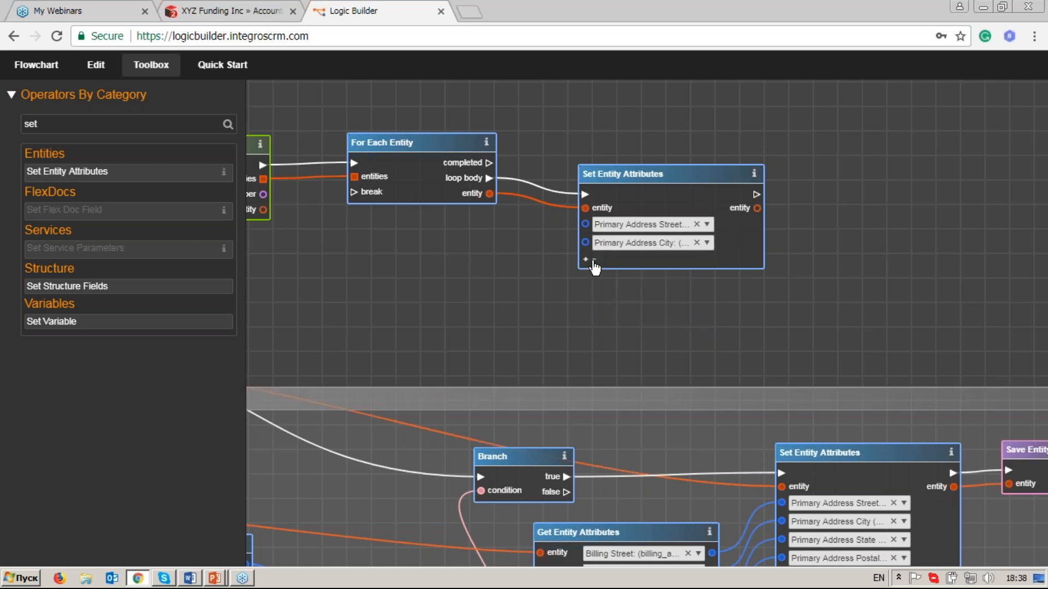
# Add the Primary Address State and Primary Address Postal Code attributes to the contacts' Set Entity Attributes operator.
pyautogui.click(589, 260)
pyautogui.click(706, 262)
pyautogui.write('state')
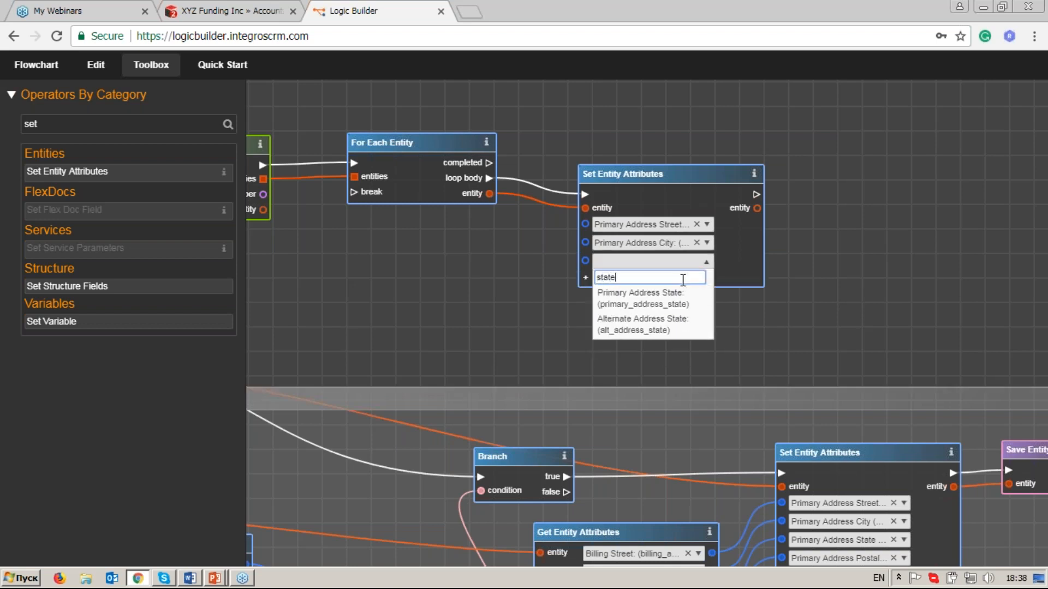
pyautogui.click(642, 298)
pyautogui.click(586, 278)
pyautogui.click(706, 279)
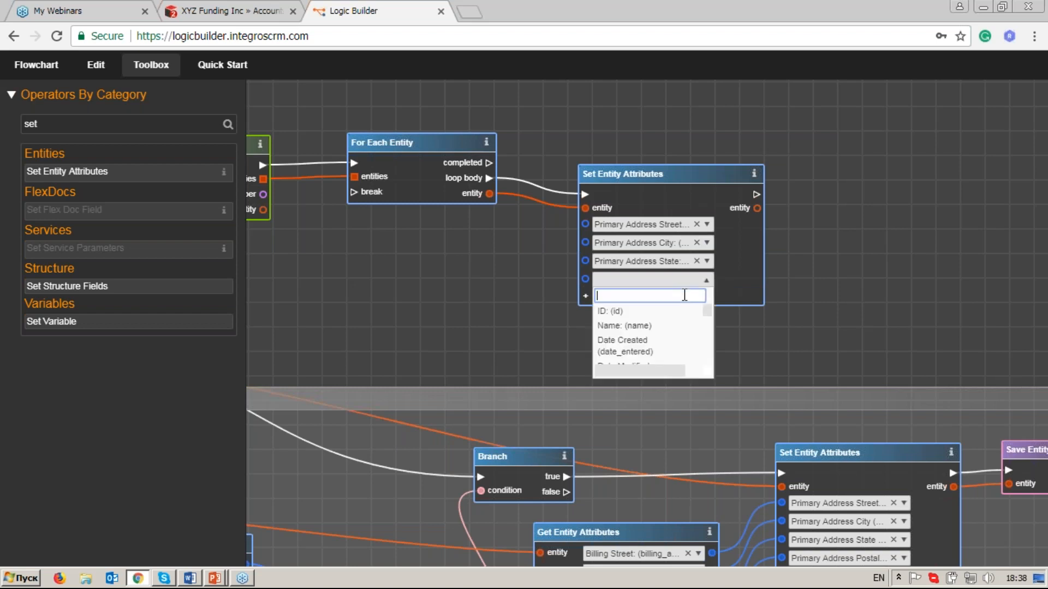
pyautogui.write('postal')
pyautogui.click(633, 309)
# Add Primary Address Country as the fifth attribute of the contacts' Set Entity Attributes operator, found with the filter "countr".
pyautogui.click(583, 297)
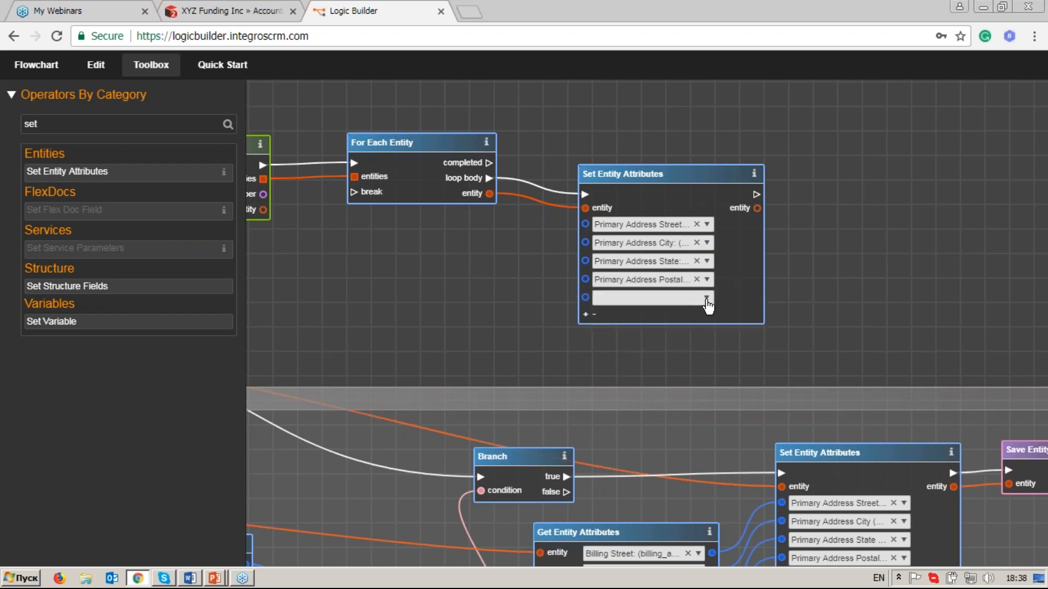
pyautogui.click(706, 299)
pyautogui.write('coun')
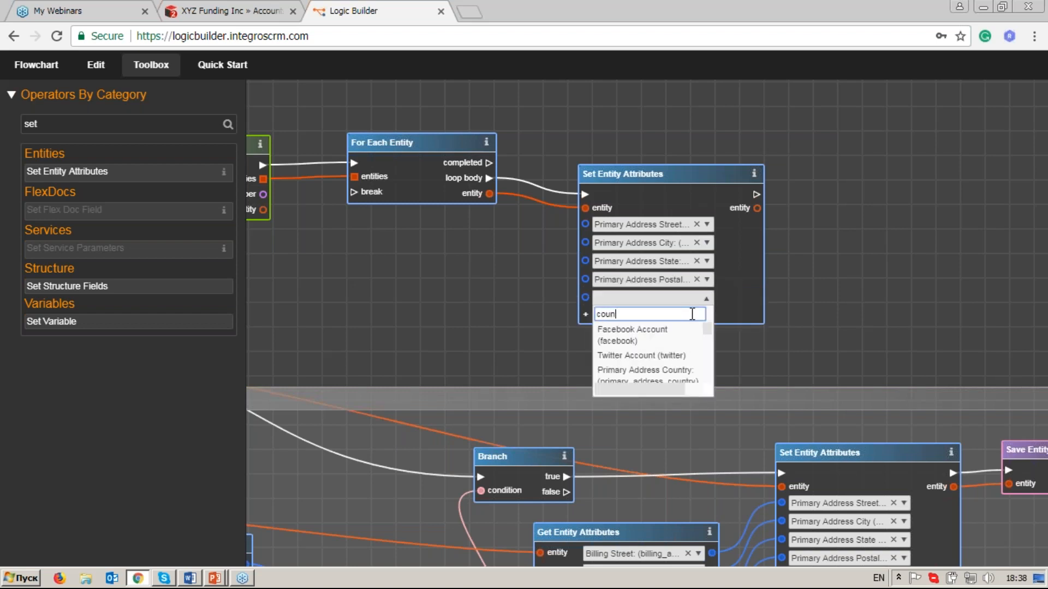
pyautogui.write('tr')
pyautogui.click(704, 335)
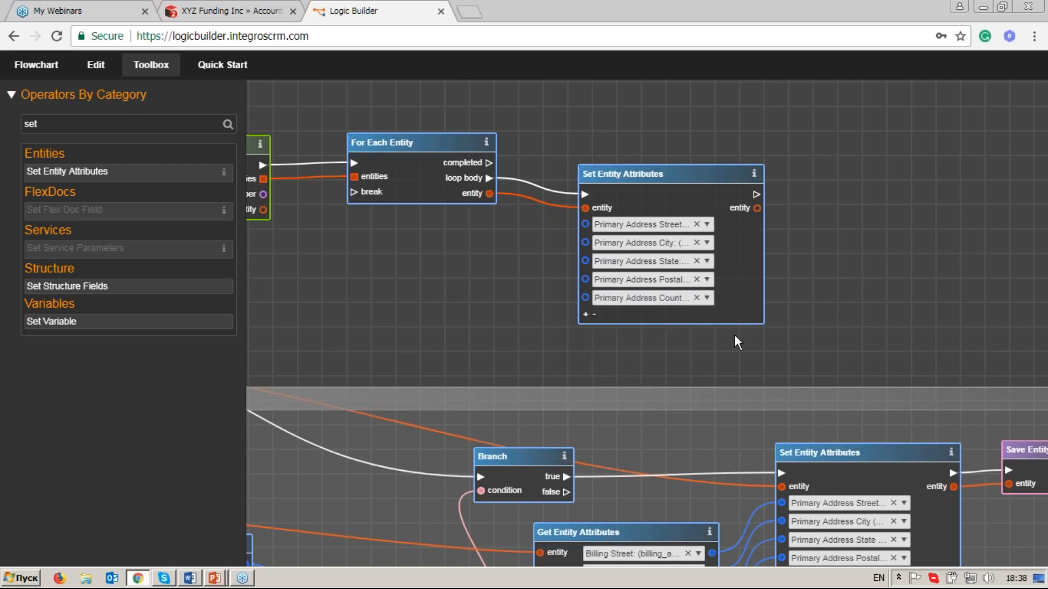
# Link the billing street, city, state, postal code and country outputs of Get Entity Attributes to the matching primary address inputs for contacts.
pyautogui.moveTo(734, 335); pyautogui.dragTo(747, 290)
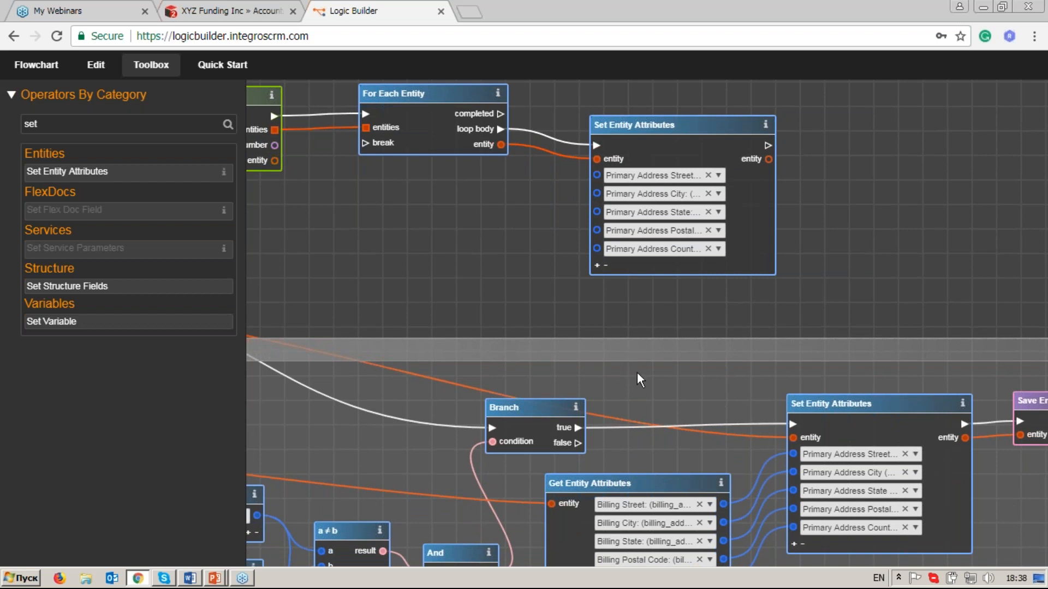
pyautogui.moveTo(637, 372); pyautogui.dragTo(643, 303)
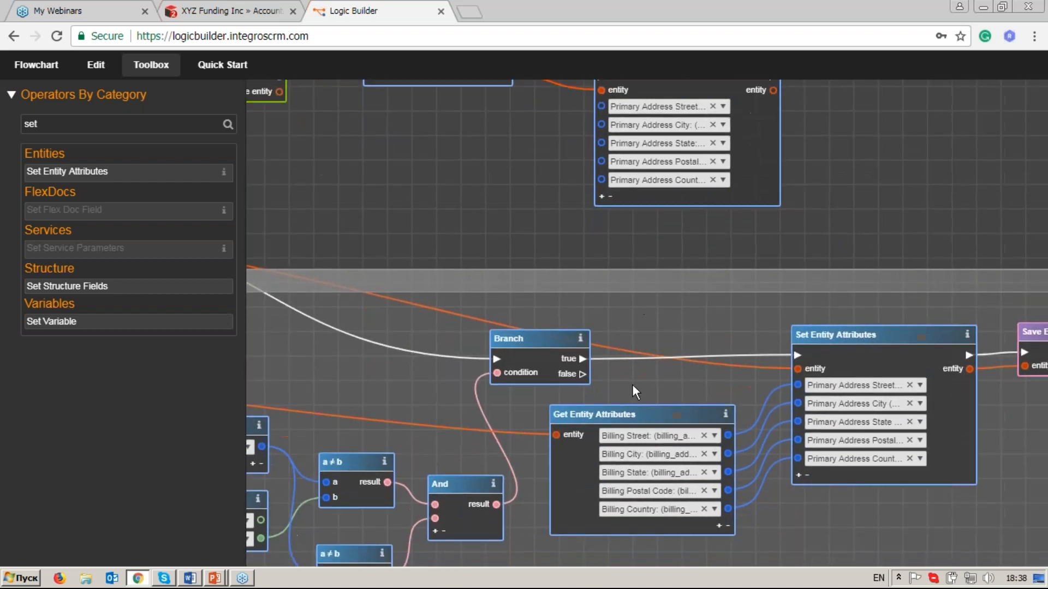
pyautogui.click(624, 417)
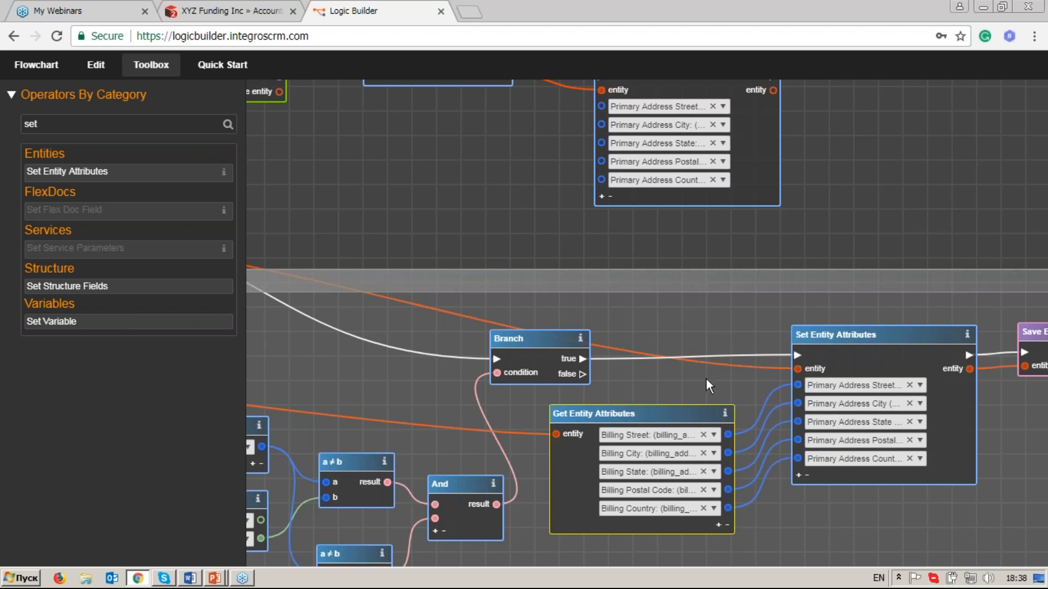
pyautogui.moveTo(601, 106); pyautogui.dragTo(601, 106)
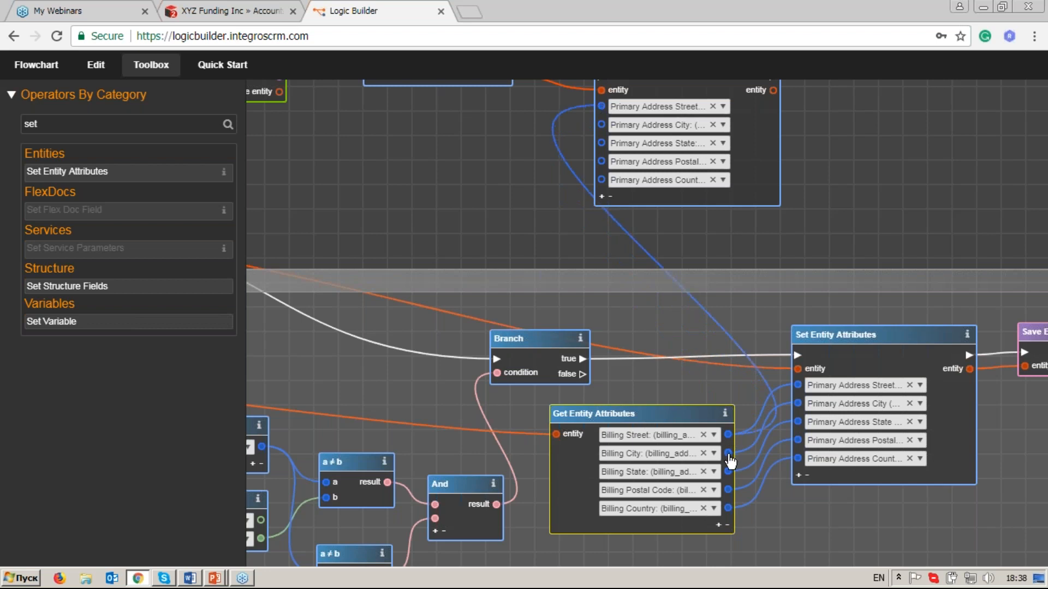
pyautogui.moveTo(729, 460); pyautogui.dragTo(594, 219)
pyautogui.moveTo(601, 126); pyautogui.dragTo(602, 125)
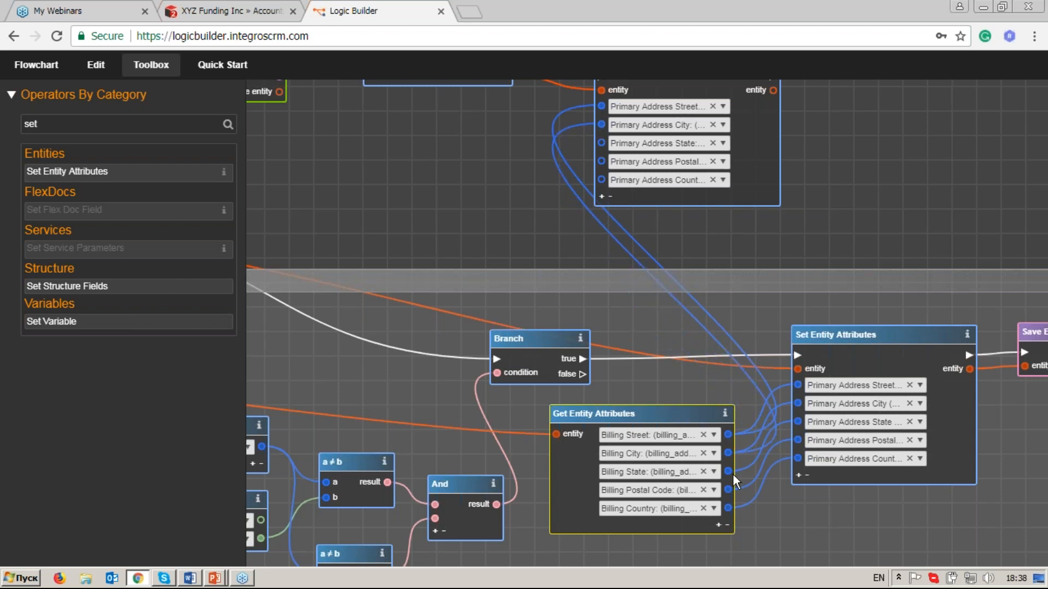
pyautogui.moveTo(730, 470); pyautogui.dragTo(604, 148)
pyautogui.moveTo(604, 149); pyautogui.dragTo(603, 145)
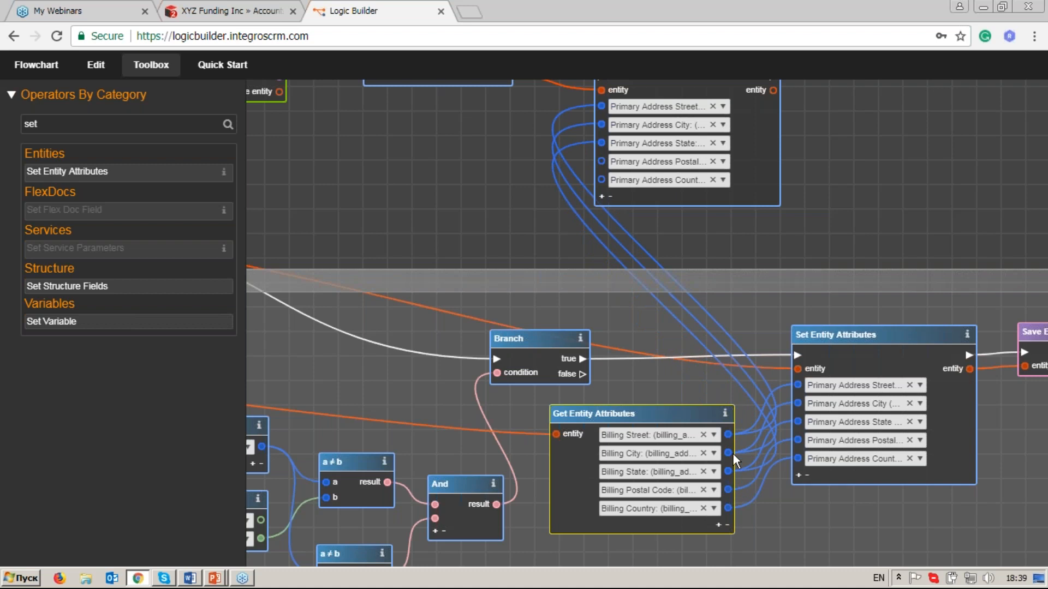
pyautogui.moveTo(596, 165); pyautogui.dragTo(601, 162)
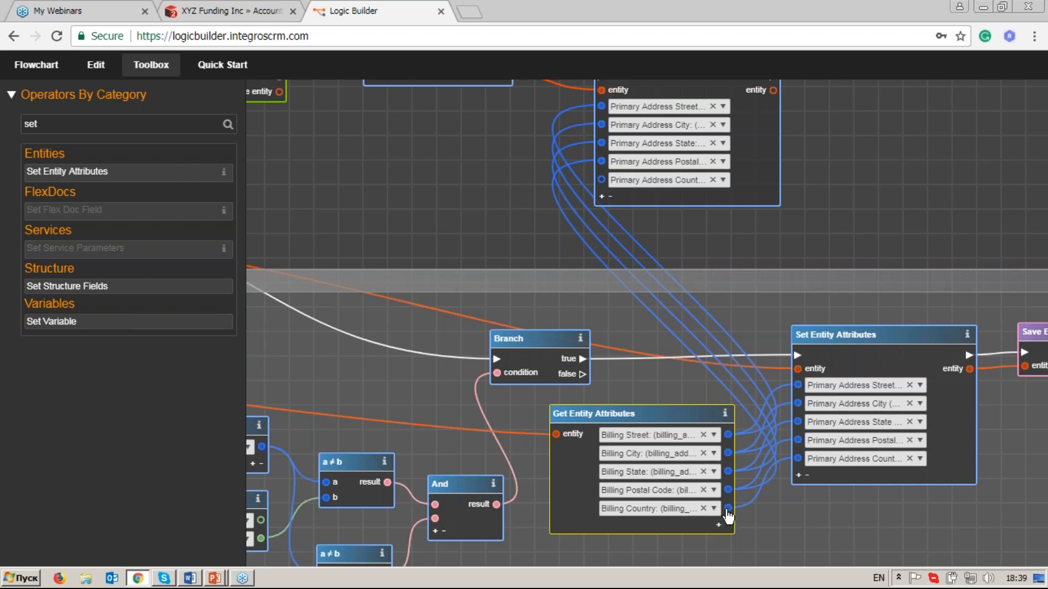
pyautogui.moveTo(728, 513); pyautogui.dragTo(708, 461)
pyautogui.moveTo(627, 264); pyautogui.dragTo(602, 180)
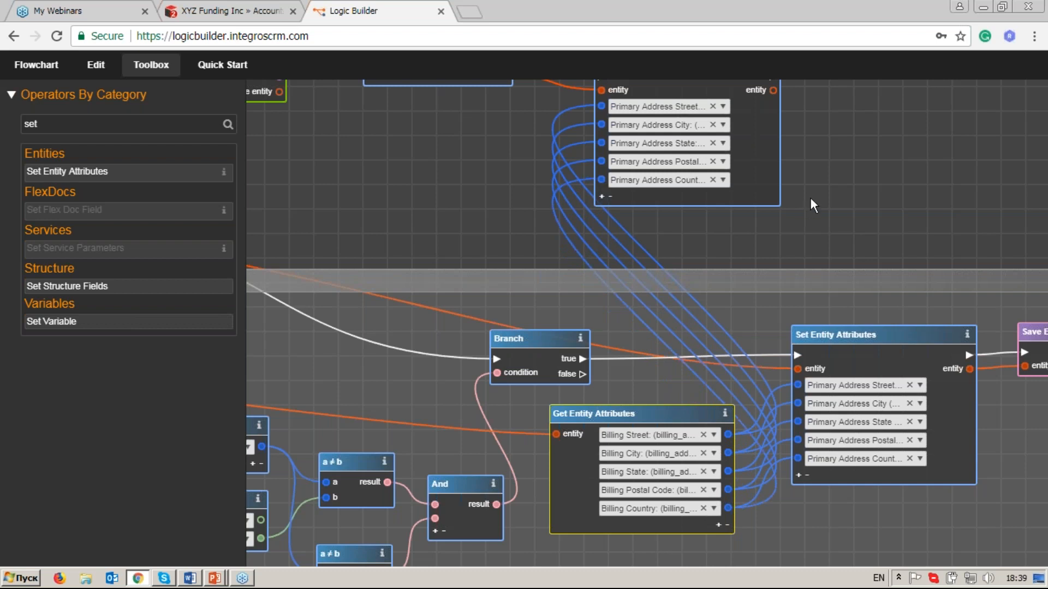
# Add a Save Entity operator, found with the filter "save", and link the execution and entity outputs of the contacts' Set Entity Attributes to it.
pyautogui.moveTo(859, 225); pyautogui.dragTo(729, 320)
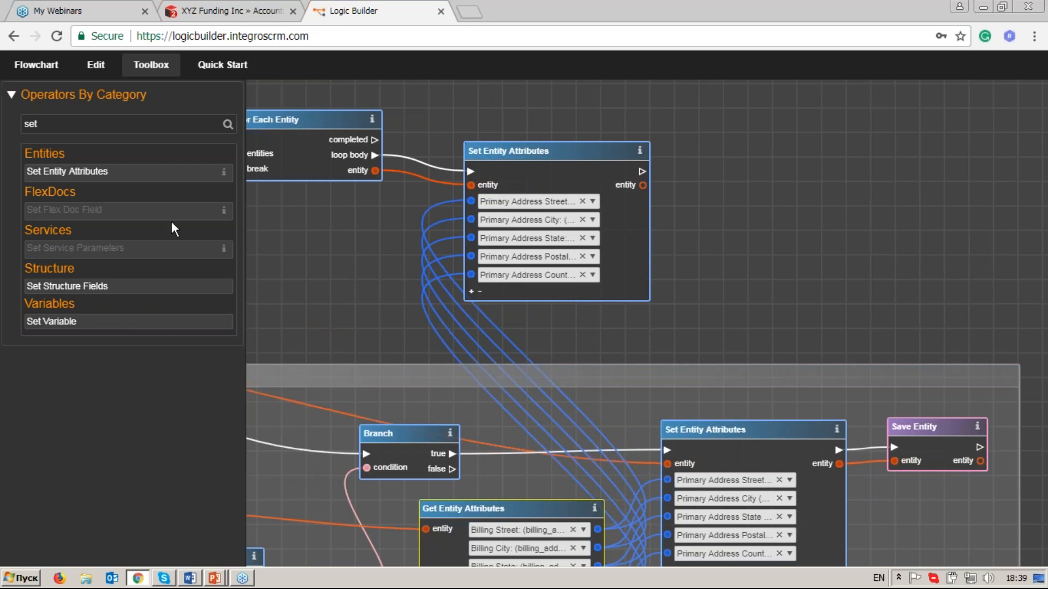
pyautogui.click(95, 124)
pyautogui.press('BackSpace')
pyautogui.press('BackSpace')
pyautogui.write('ave')
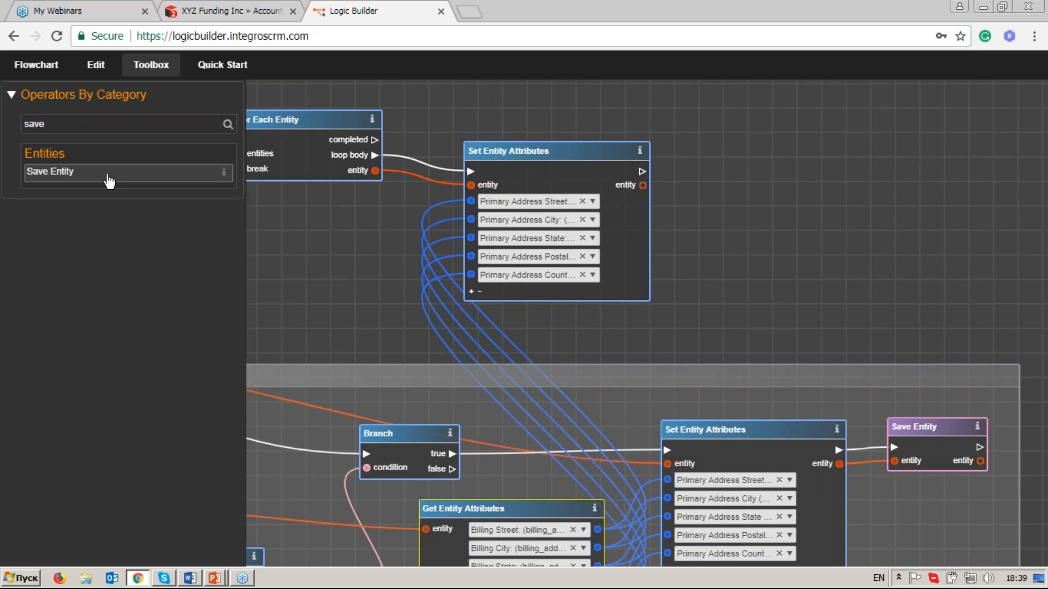
pyautogui.moveTo(109, 180); pyautogui.dragTo(728, 154)
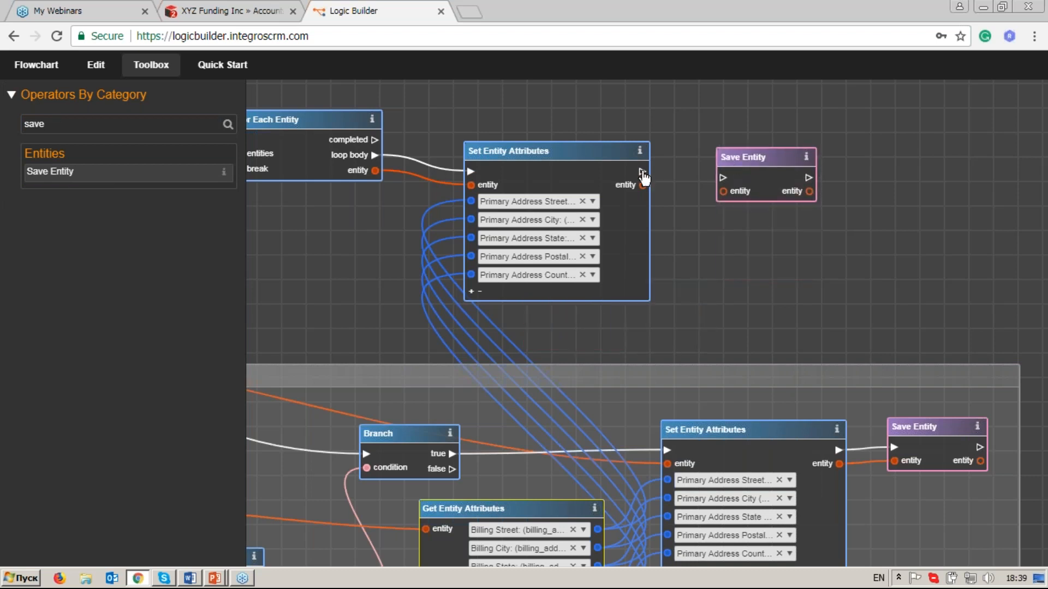
pyautogui.moveTo(643, 173); pyautogui.dragTo(722, 177)
pyautogui.moveTo(715, 191); pyautogui.dragTo(723, 191)
# Move the billing address Get Entity Attributes operator out of the Update Lead Address group to below the contacts' For Each Entity.
pyautogui.scroll(-2, 693, 263)
pyautogui.moveTo(565, 288); pyautogui.dragTo(750, 241)
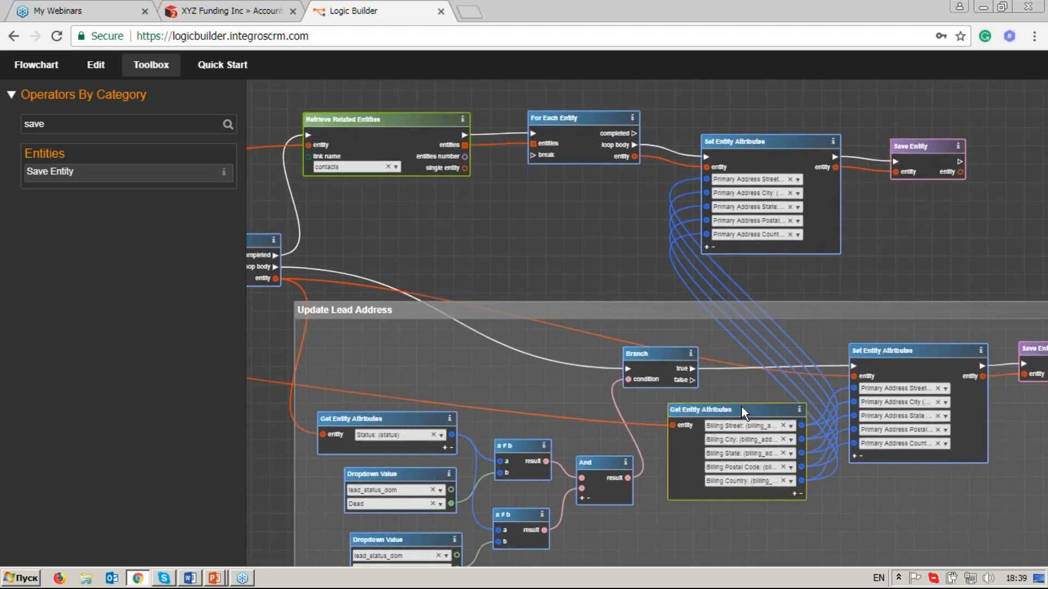
pyautogui.moveTo(733, 407); pyautogui.dragTo(551, 201)
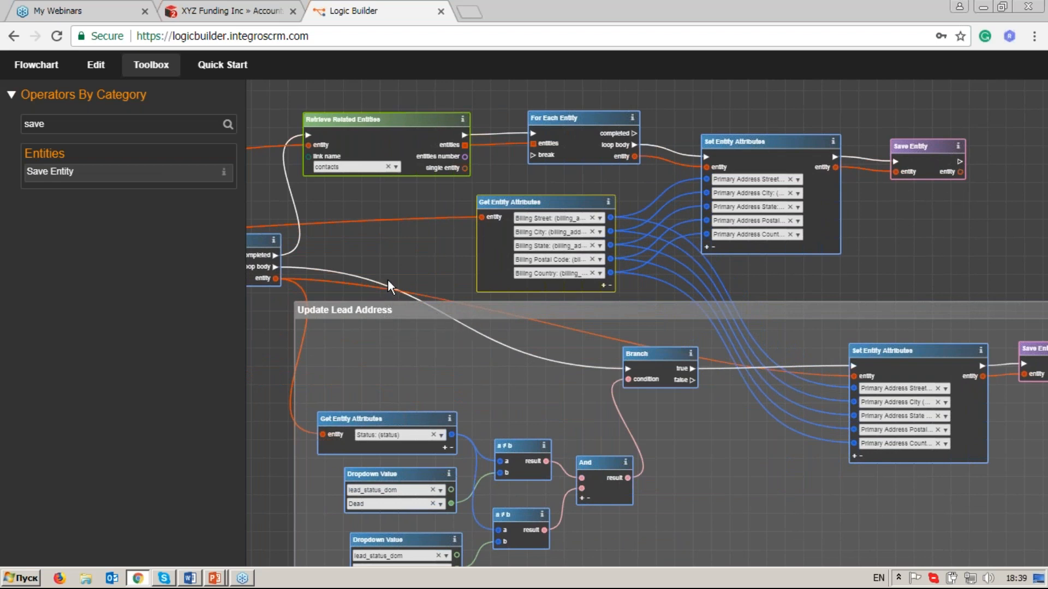
pyautogui.moveTo(391, 256); pyautogui.dragTo(546, 283)
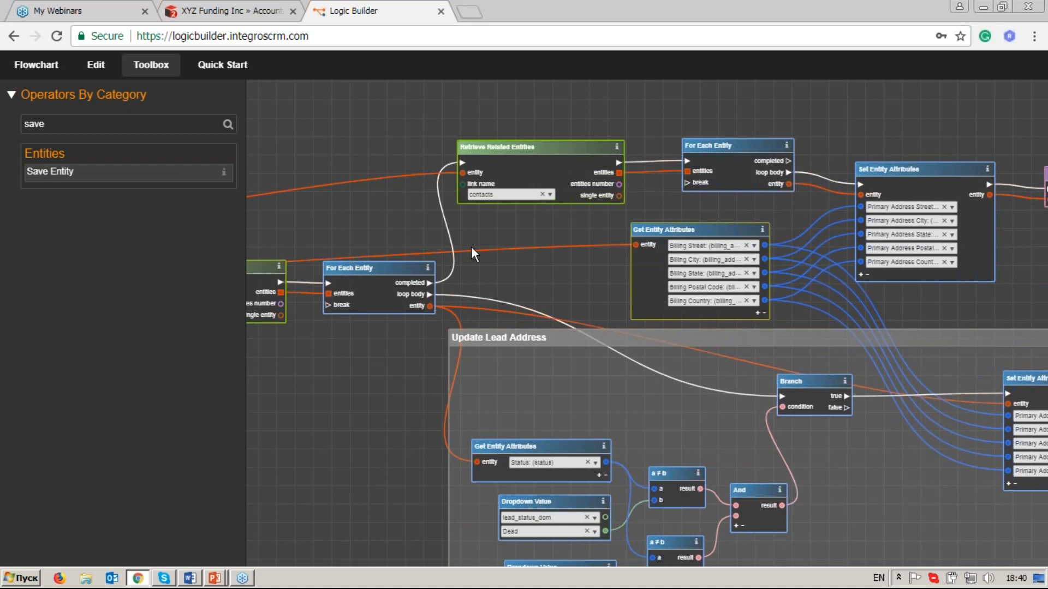
pyautogui.moveTo(470, 246); pyautogui.dragTo(448, 267)
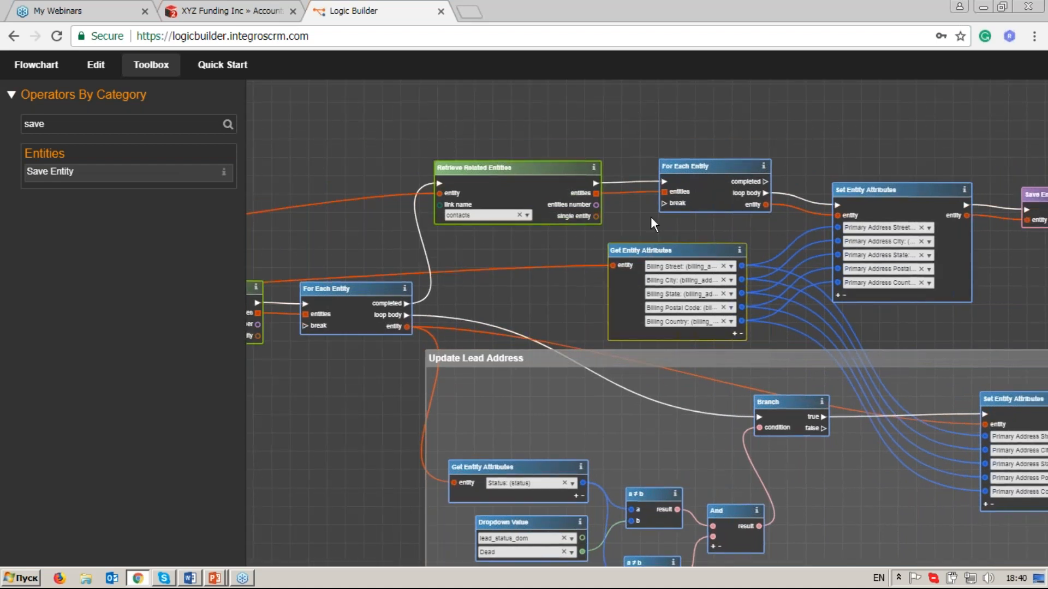
pyautogui.moveTo(650, 217); pyautogui.dragTo(482, 218)
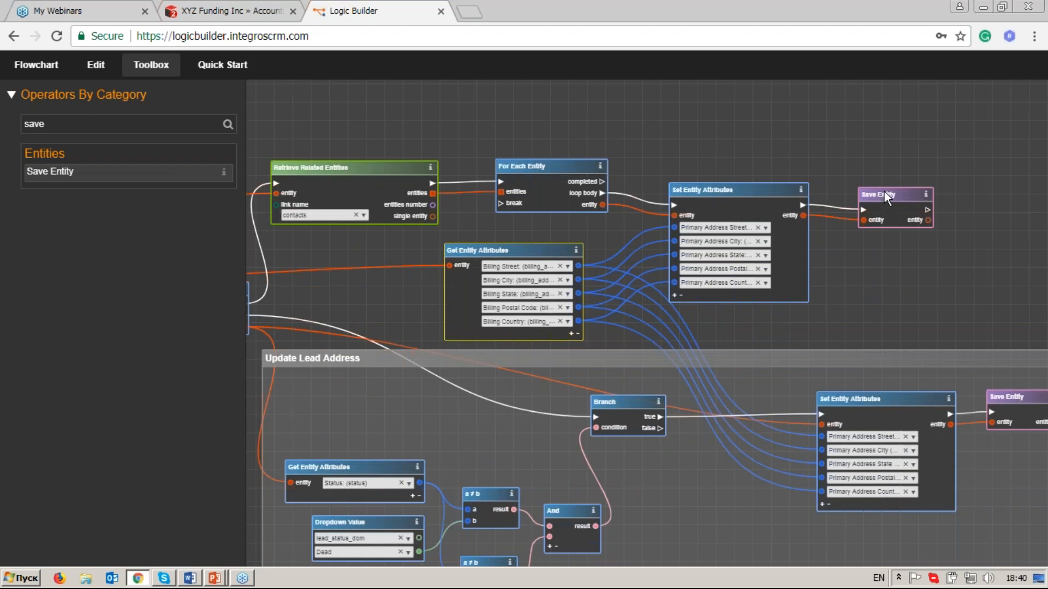
pyautogui.moveTo(891, 306); pyautogui.dragTo(888, 311)
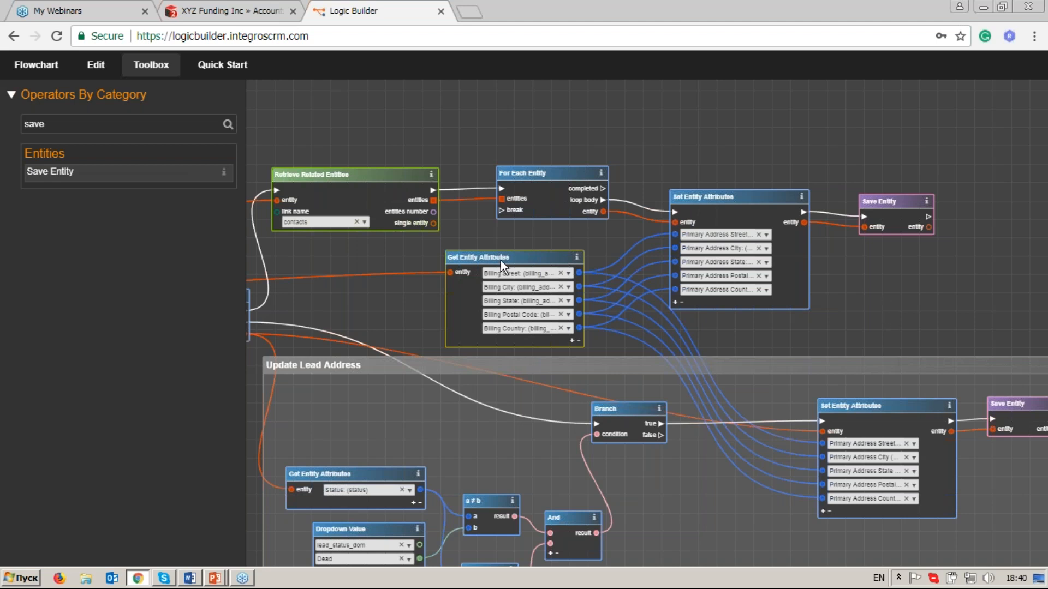
# Add a Retrieve Entities By Attributes operator, found with the filter "retr", above the contacts' For Each Entity.
pyautogui.click(132, 126)
pyautogui.press('BackSpace')
pyautogui.press('BackSpace')
pyautogui.press('BackSpace')
pyautogui.press('BackSpace')
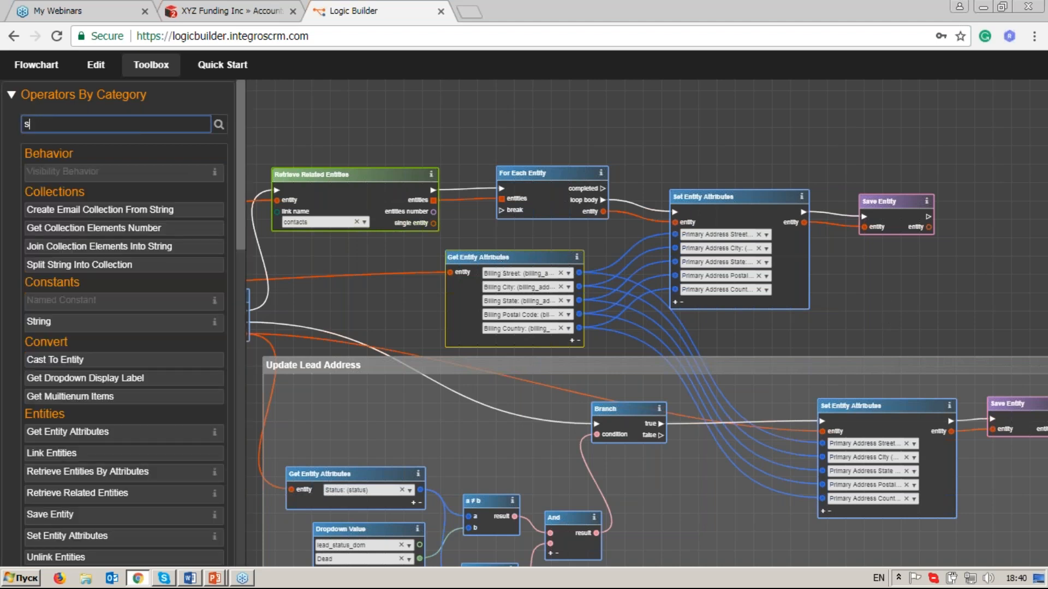
pyautogui.write('retr')
pyautogui.click(136, 172)
pyautogui.moveTo(471, 150); pyautogui.dragTo(474, 225)
pyautogui.moveTo(549, 381); pyautogui.dragTo(513, 111)
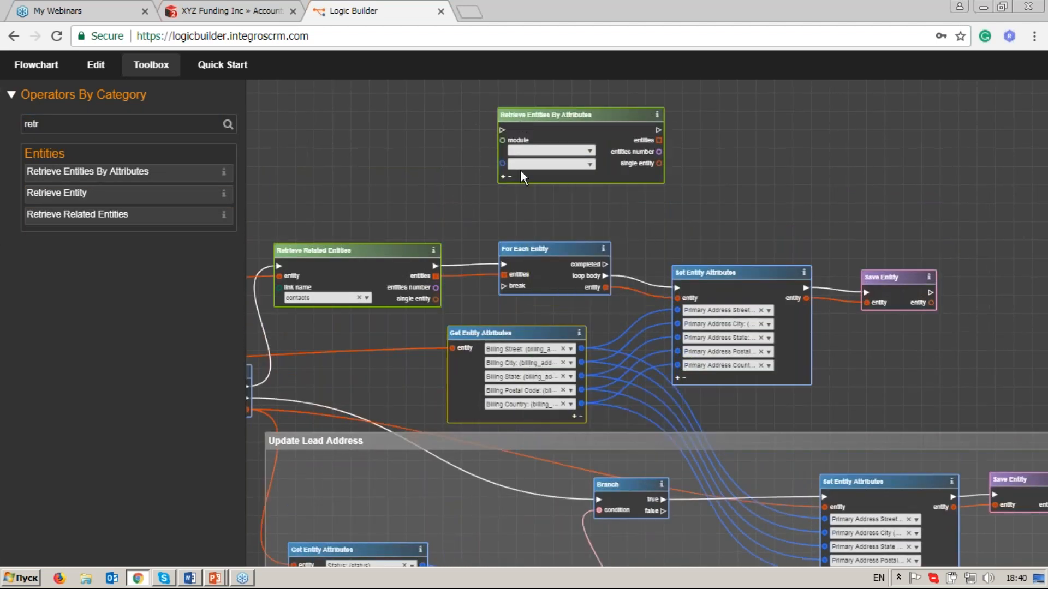
# Set the module of the Retrieve Entities By Attributes operator to Quotes, found with the filter "quote".
pyautogui.scroll(2, 520, 169)
pyautogui.moveTo(407, 141); pyautogui.dragTo(350, 213)
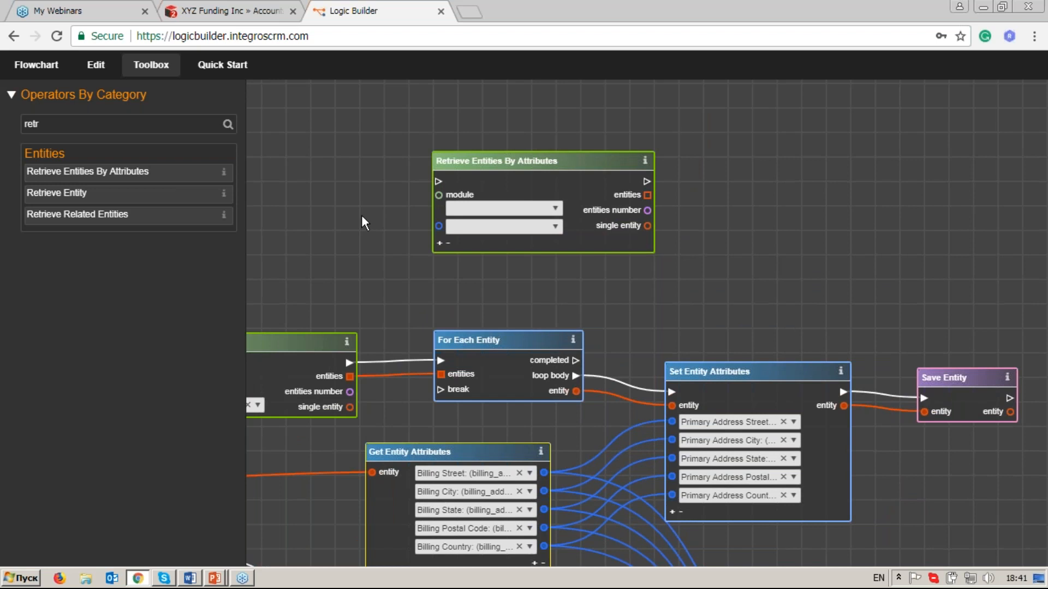
pyautogui.scroll(3, 339, 222)
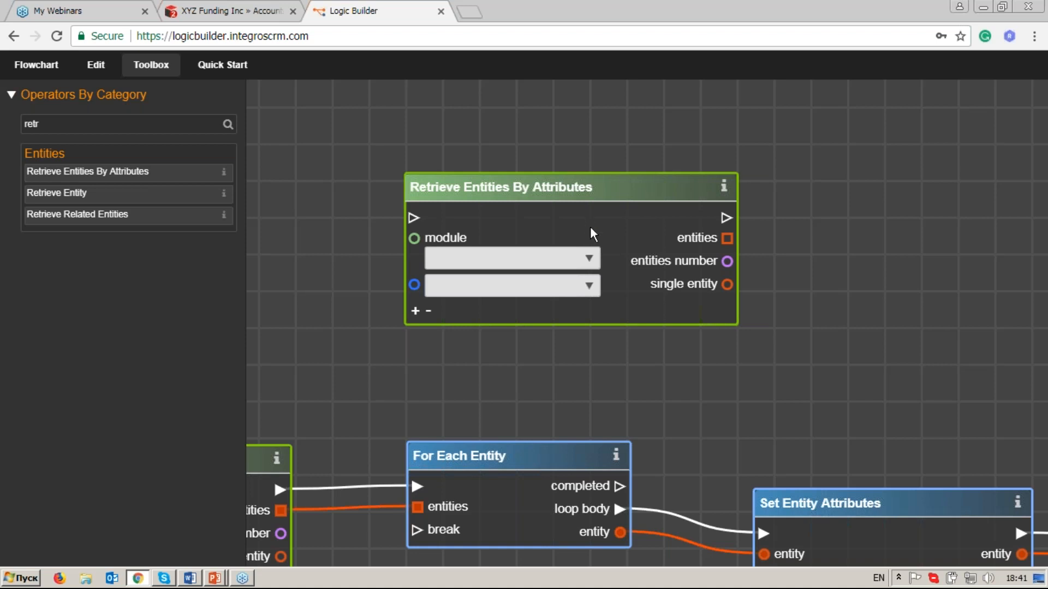
pyautogui.click(589, 259)
pyautogui.write('quote')
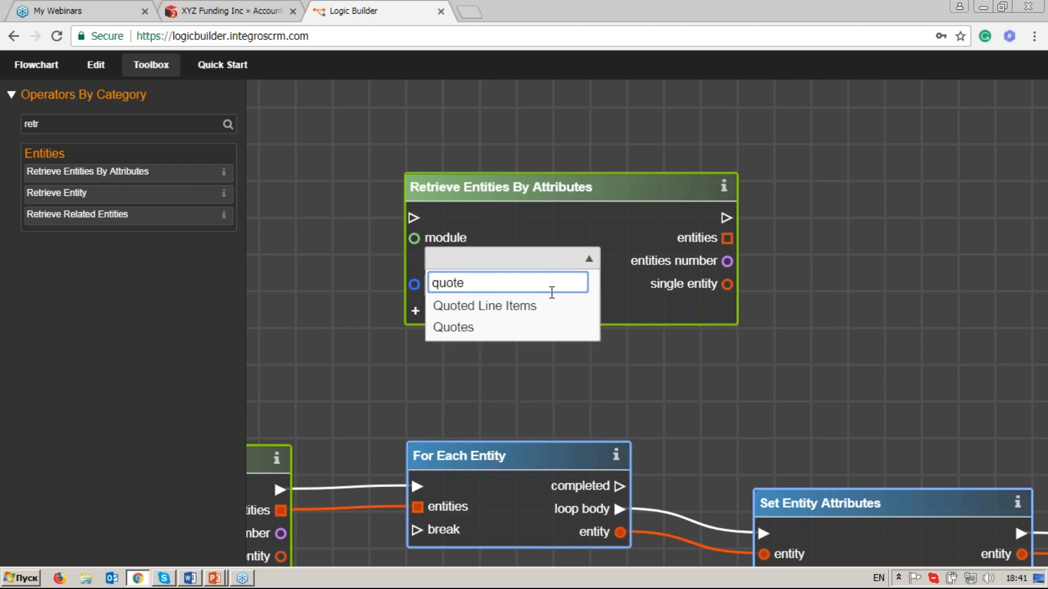
pyautogui.click(530, 333)
# Set the first attribute of Retrieve Entities By Attributes to billing_account_id, found with the filter "billing_acc".
pyautogui.moveTo(461, 421); pyautogui.dragTo(525, 369)
pyautogui.moveTo(653, 129); pyautogui.dragTo(651, 111)
pyautogui.click(648, 221)
pyautogui.click(603, 238)
pyautogui.write('billing_acc')
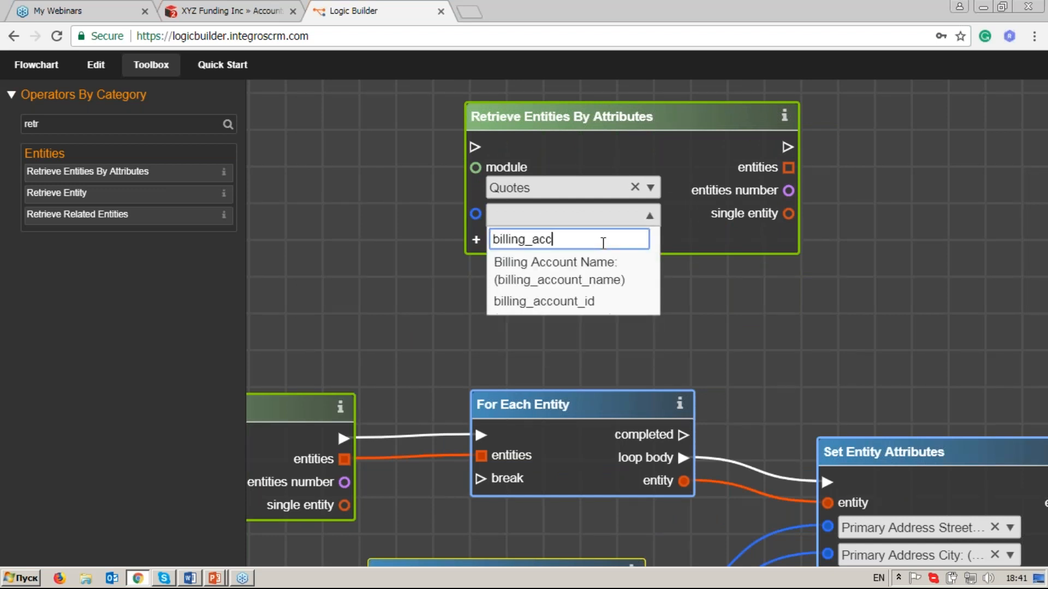
pyautogui.click(604, 303)
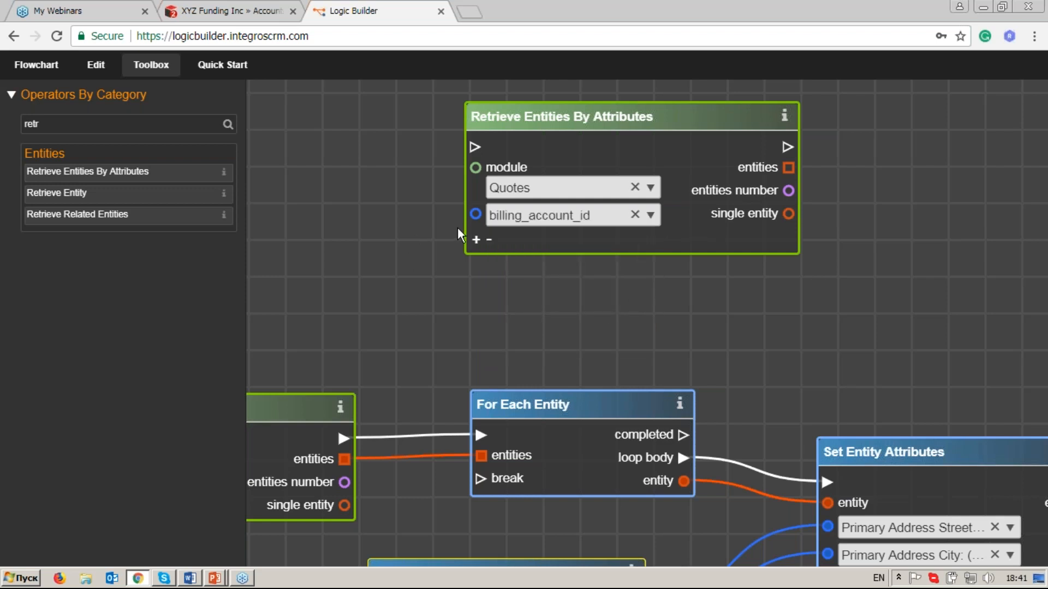
# Add a Get Entity Attributes operator, found with the filter "get en", and place it beside Retrieve Entities By Attributes, on its input side.
pyautogui.click(63, 121)
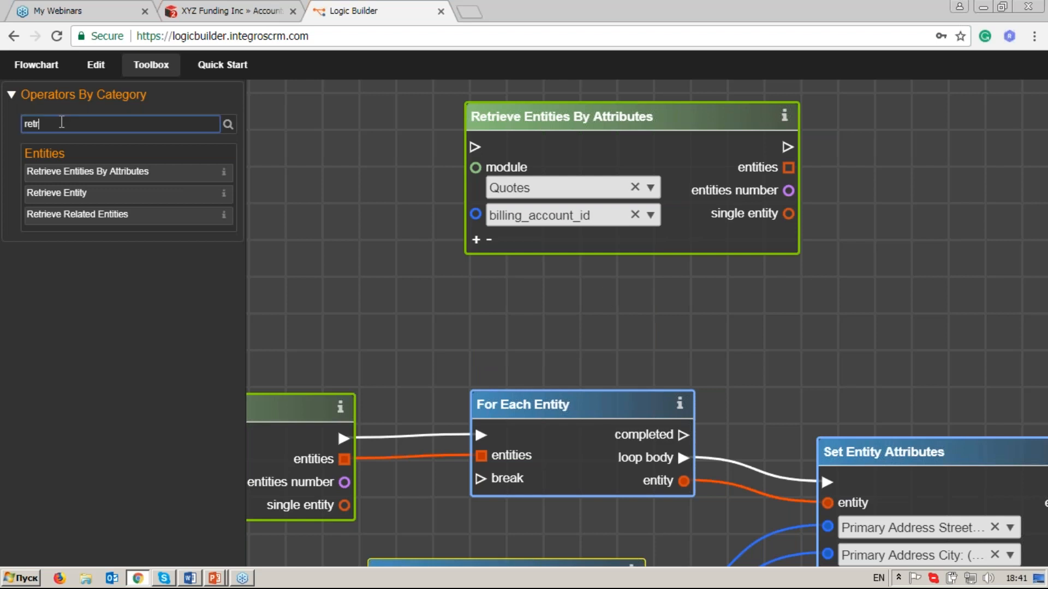
pyautogui.press('BackSpace')
pyautogui.press('BackSpace')
pyautogui.press('BackSpace')
pyautogui.press('BackSpace')
pyautogui.write('get en')
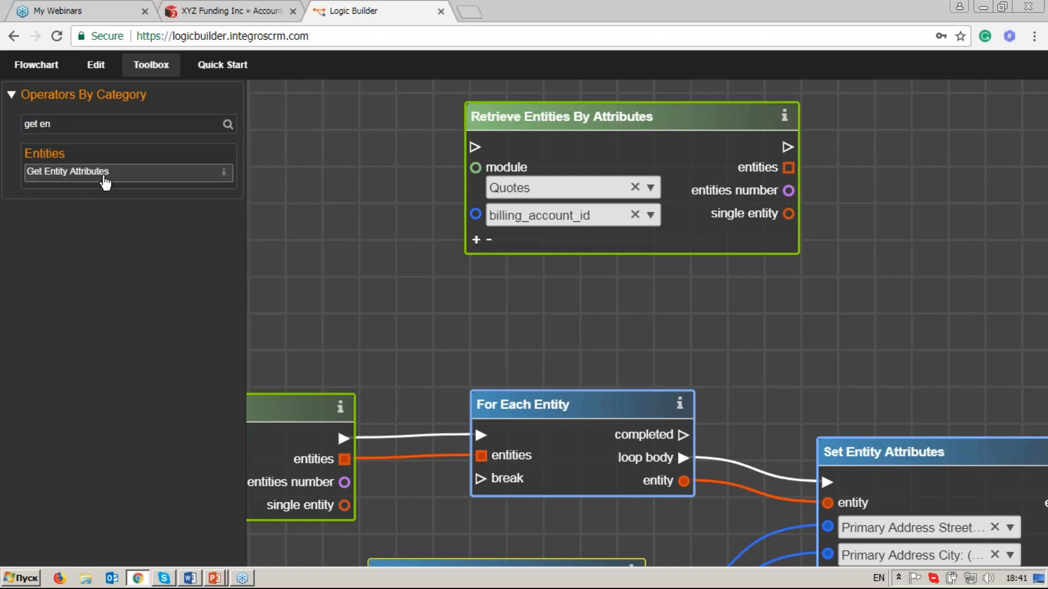
pyautogui.click(103, 177)
pyautogui.moveTo(421, 257); pyautogui.dragTo(572, 259)
pyautogui.moveTo(700, 305); pyautogui.dragTo(300, 188)
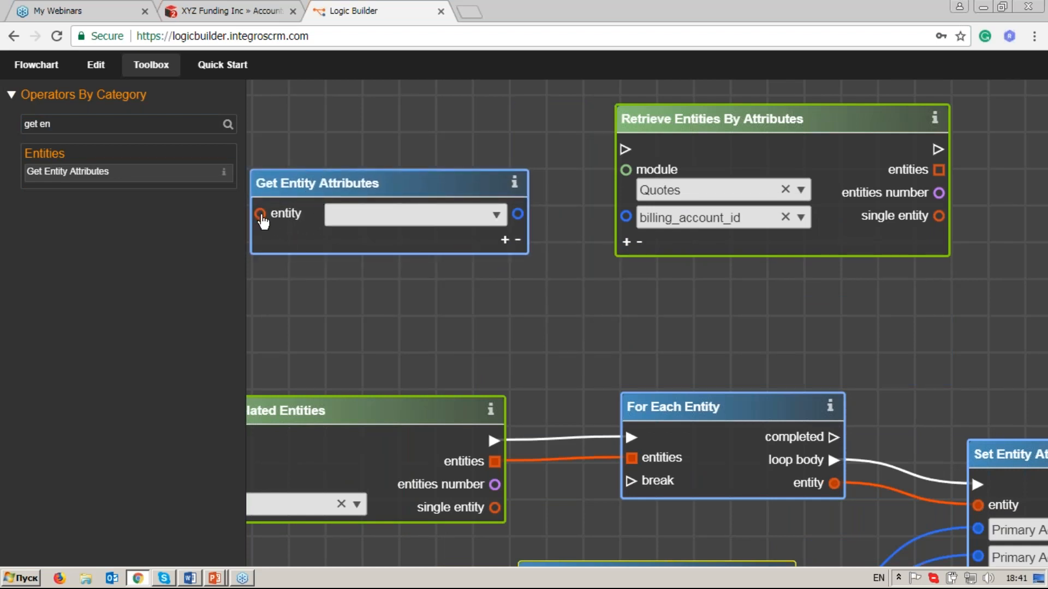
# Link the entity output of On Data Change to the entity input of the new Get Entity Attributes operator.
pyautogui.click(152, 66)
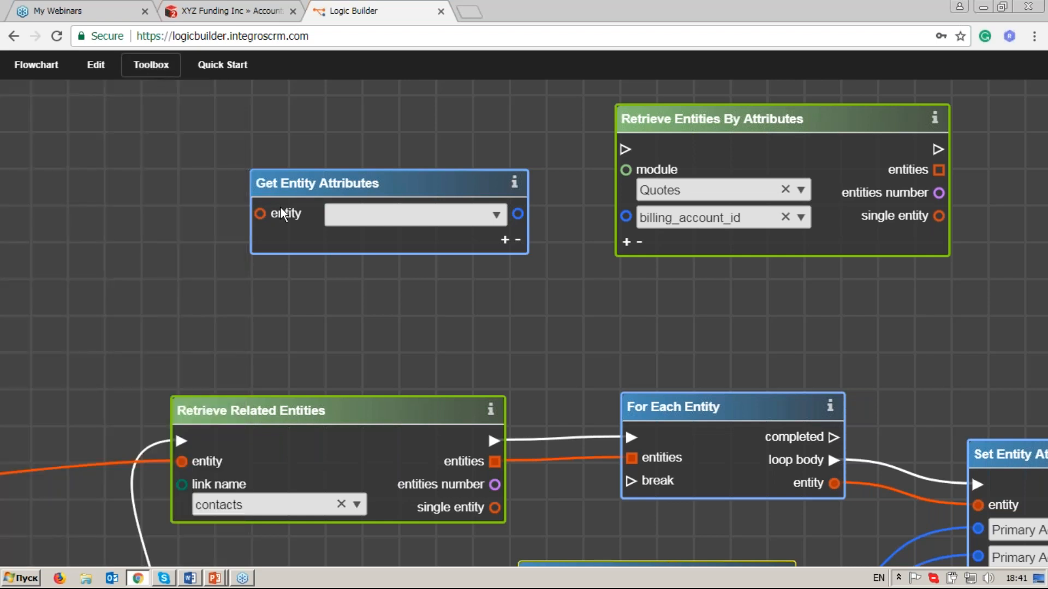
pyautogui.scroll(-3, 323, 238)
pyautogui.moveTo(171, 301); pyautogui.dragTo(557, 191)
pyautogui.moveTo(148, 288); pyautogui.dragTo(555, 196)
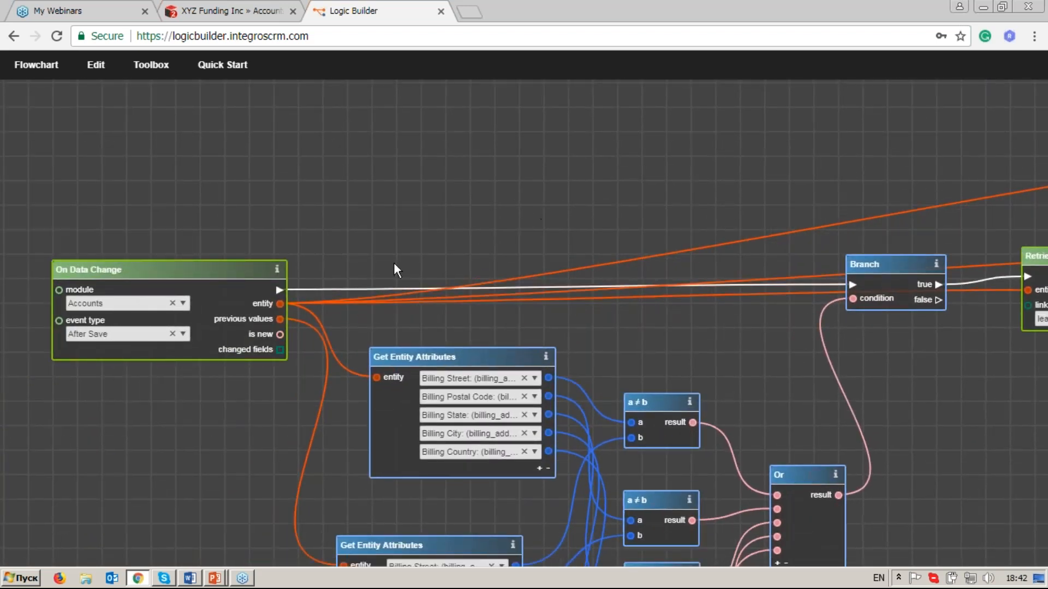
pyautogui.moveTo(280, 303); pyautogui.dragTo(571, 210)
pyautogui.moveTo(762, 168); pyautogui.dragTo(316, 288)
pyautogui.moveTo(751, 195); pyautogui.dragTo(263, 287)
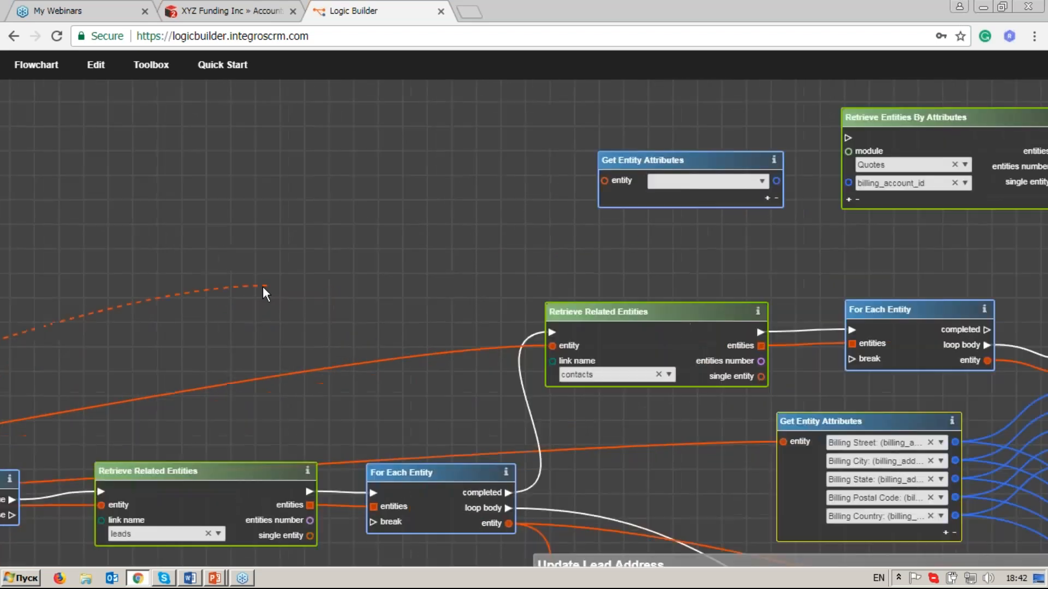
pyautogui.click(601, 182)
# Choose ID (id) in the new Get Entity Attributes operator and link its output to the billing_account_id input of Retrieve Entities By Attributes.
pyautogui.click(738, 183)
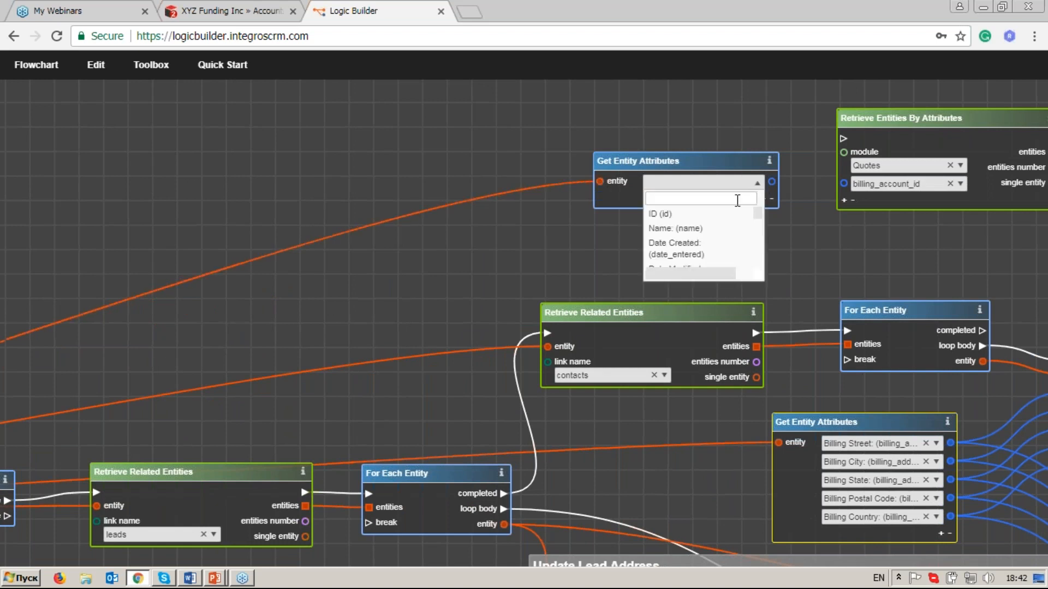
pyautogui.click(731, 214)
pyautogui.click(772, 182)
pyautogui.click(844, 183)
pyautogui.moveTo(715, 165); pyautogui.dragTo(715, 169)
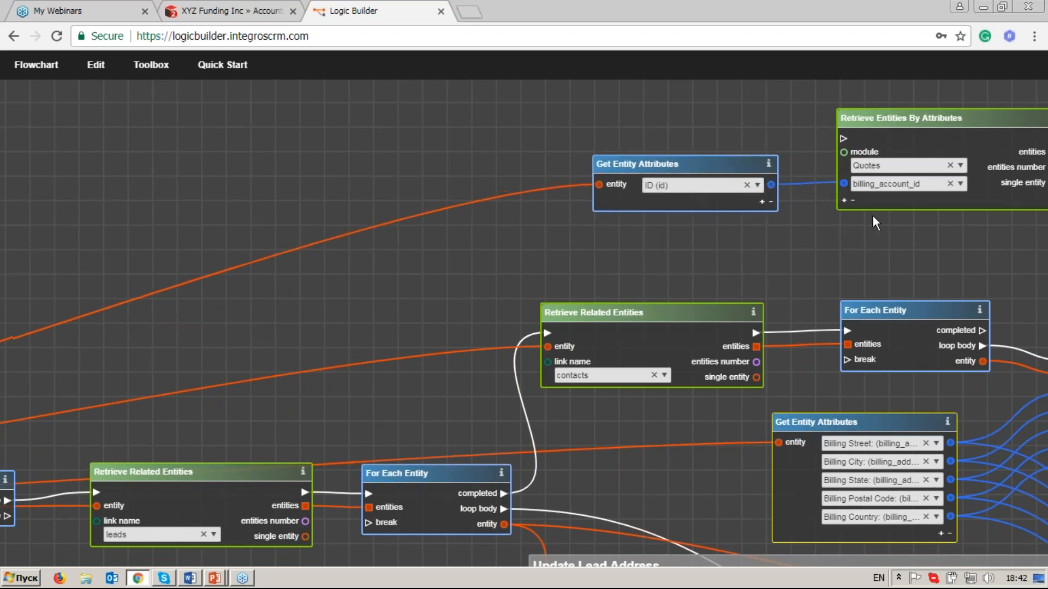
# Add a second attribute to Retrieve Entities By Attributes and set it to Quote Stage, found with the filter "sta".
pyautogui.moveTo(872, 215); pyautogui.dragTo(693, 222)
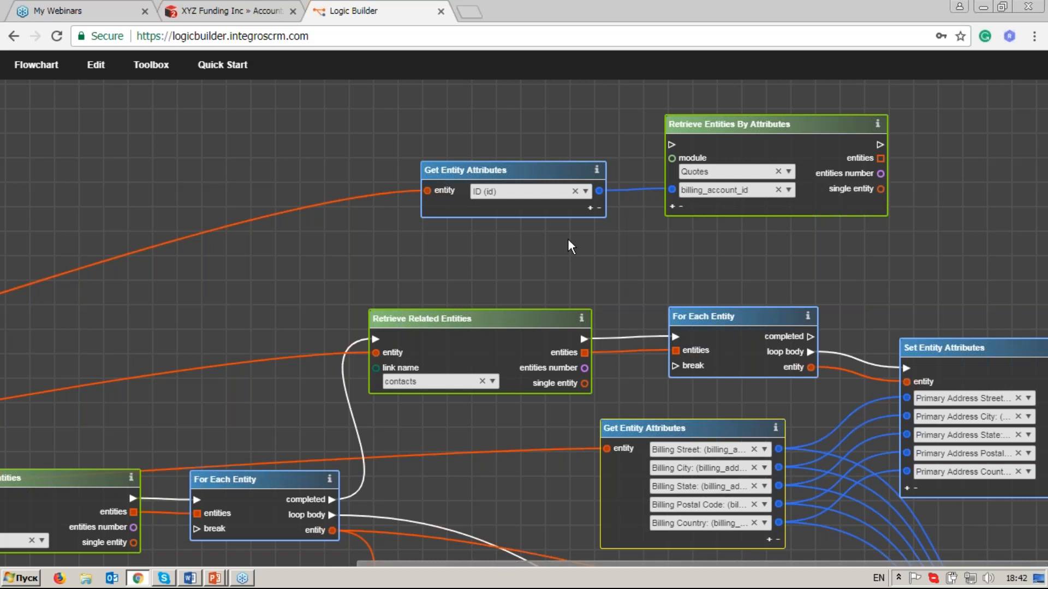
pyautogui.click(672, 207)
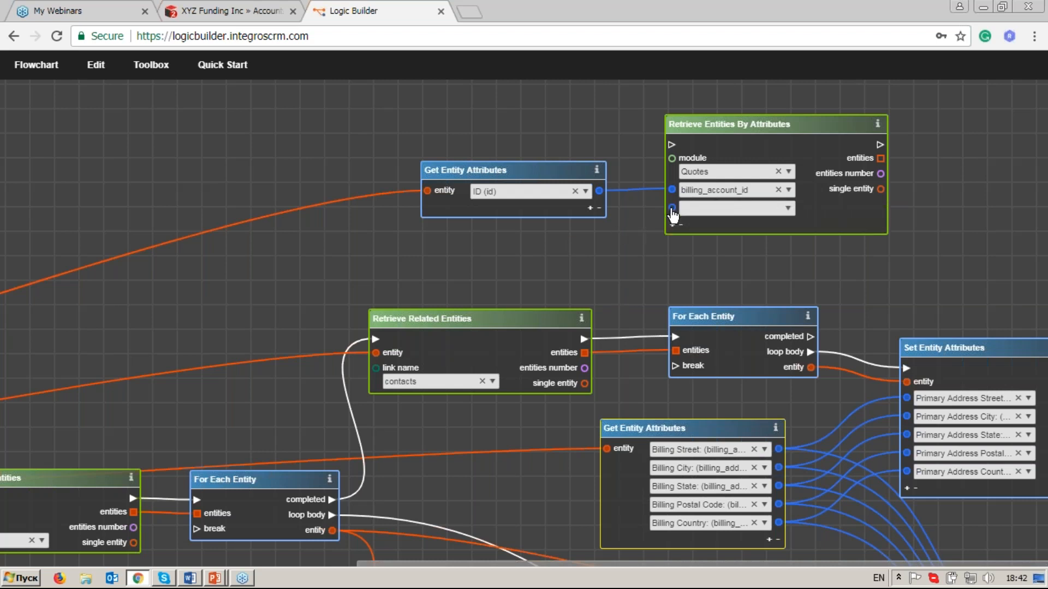
pyautogui.click(790, 212)
pyautogui.write('sta')
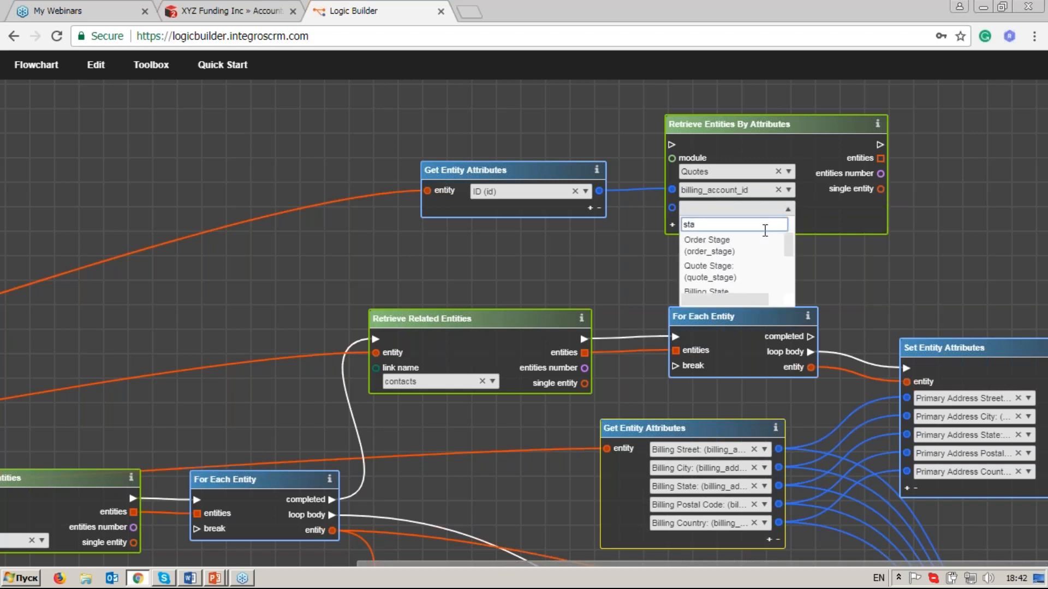
pyautogui.click(746, 273)
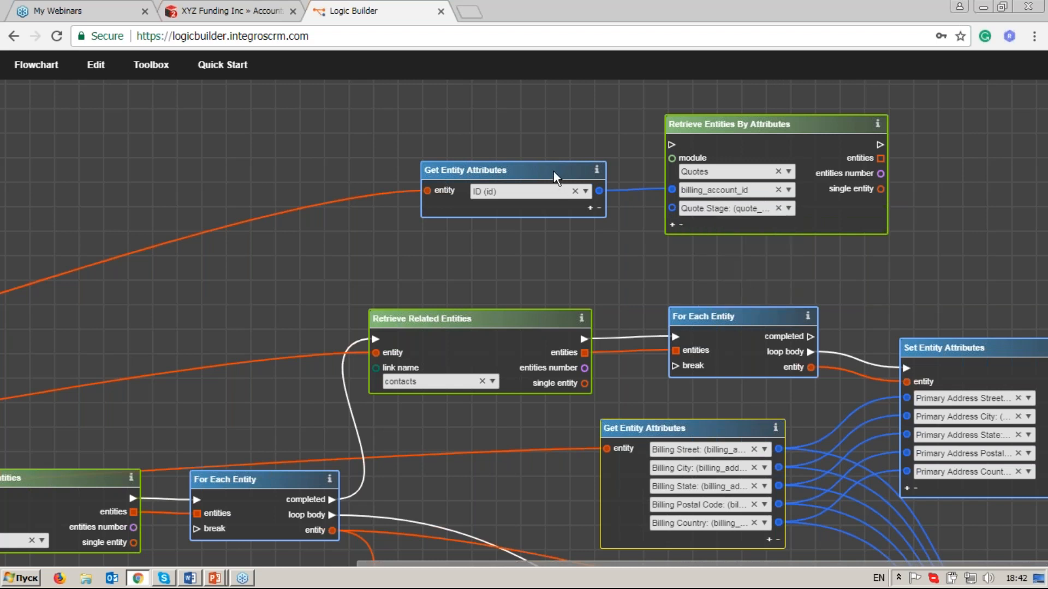
# Add a Dropdown Value operator, found with the filter "drop", and arrange it directly below the Get Entity Attributes operator that outputs the ID.
pyautogui.moveTo(553, 172); pyautogui.dragTo(554, 166)
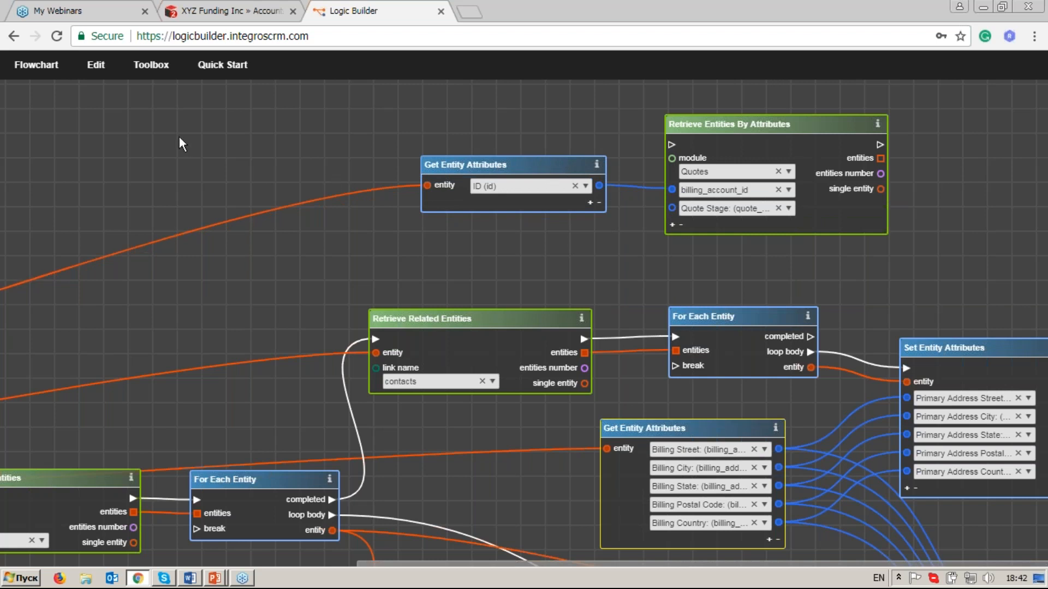
pyautogui.click(147, 70)
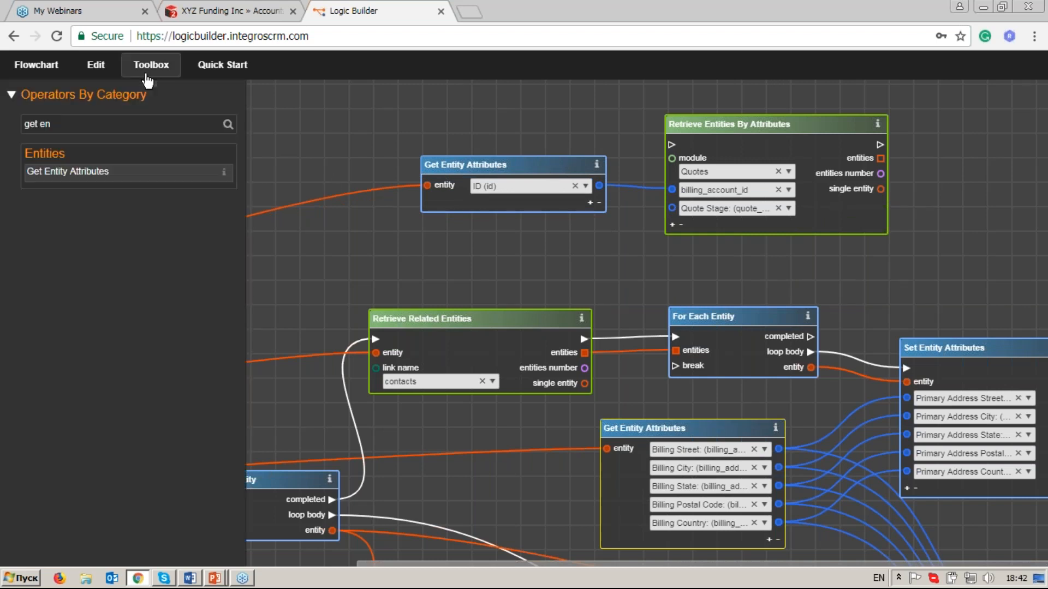
pyautogui.click(115, 124)
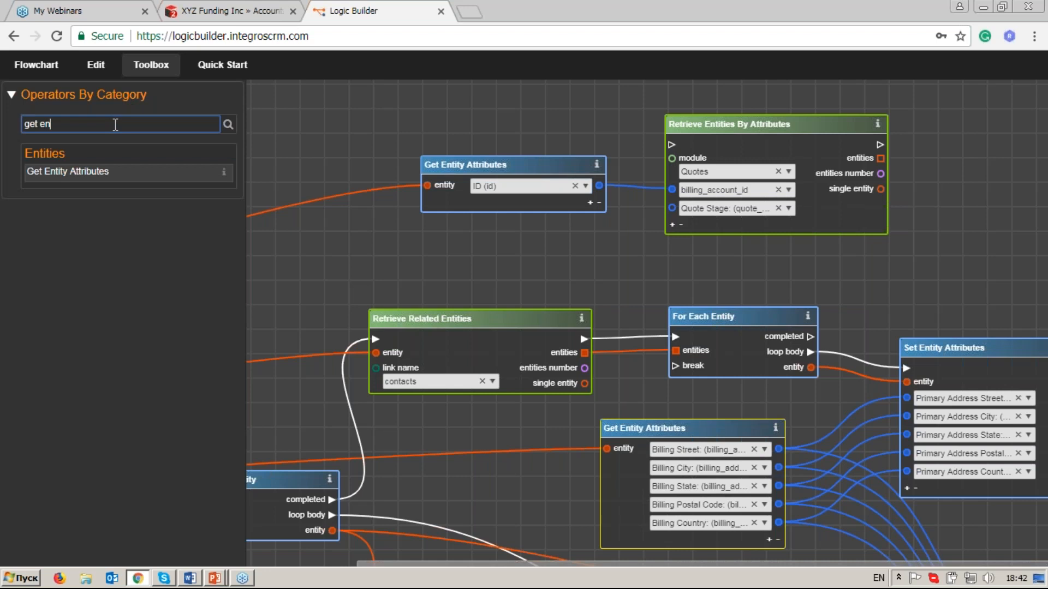
pyautogui.press('BackSpace')
pyautogui.press('BackSpace')
pyautogui.press('BackSpace')
pyautogui.press('BackSpace')
pyautogui.press('BackSpace')
pyautogui.press('BackSpace')
pyautogui.write('drop')
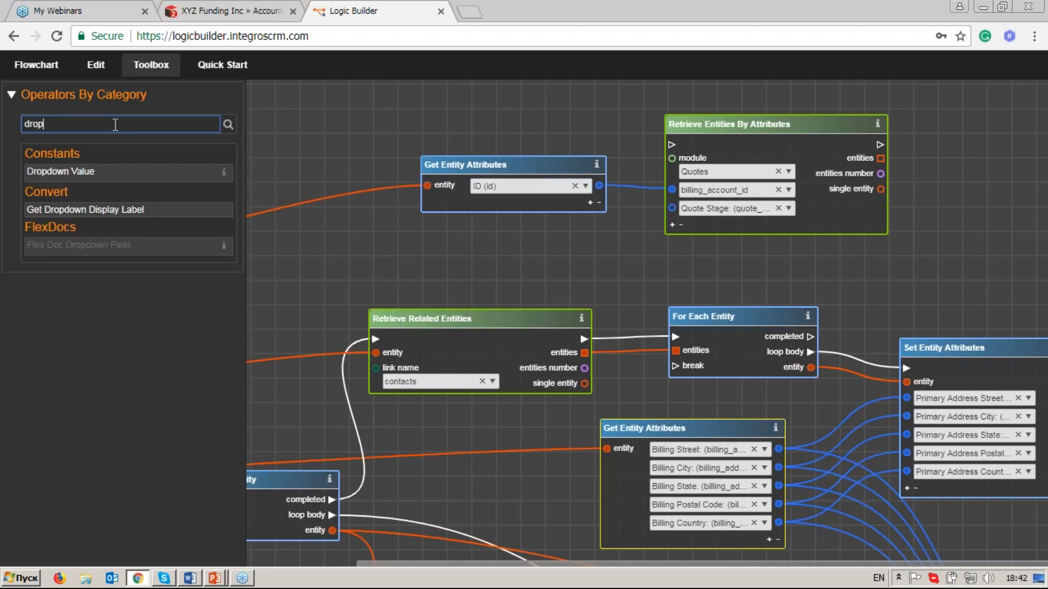
pyautogui.click(105, 173)
pyautogui.moveTo(104, 172); pyautogui.dragTo(526, 229)
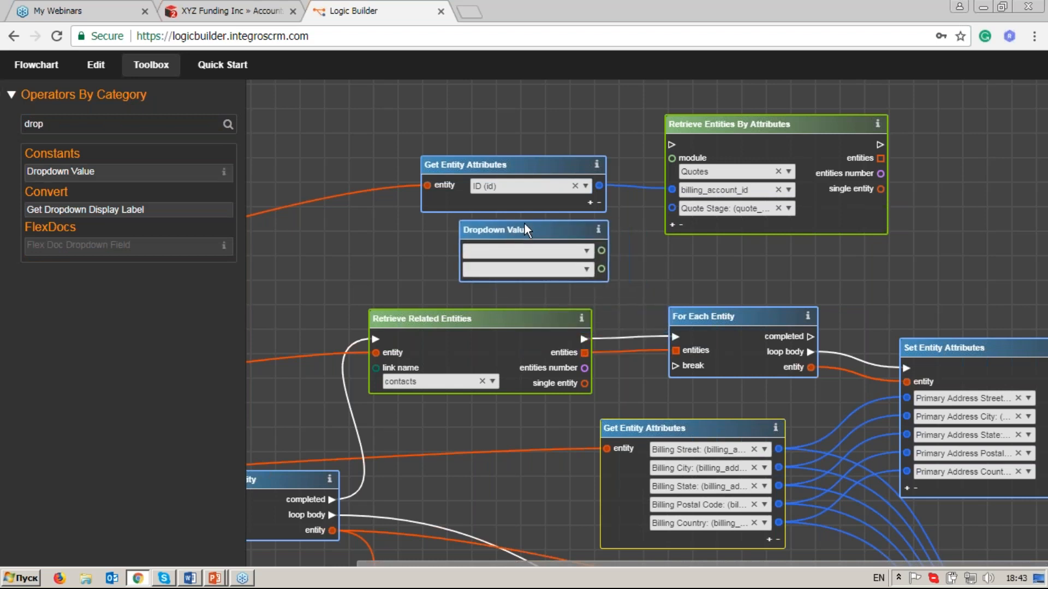
pyautogui.moveTo(542, 170); pyautogui.dragTo(539, 152)
pyautogui.moveTo(542, 228); pyautogui.dragTo(540, 211)
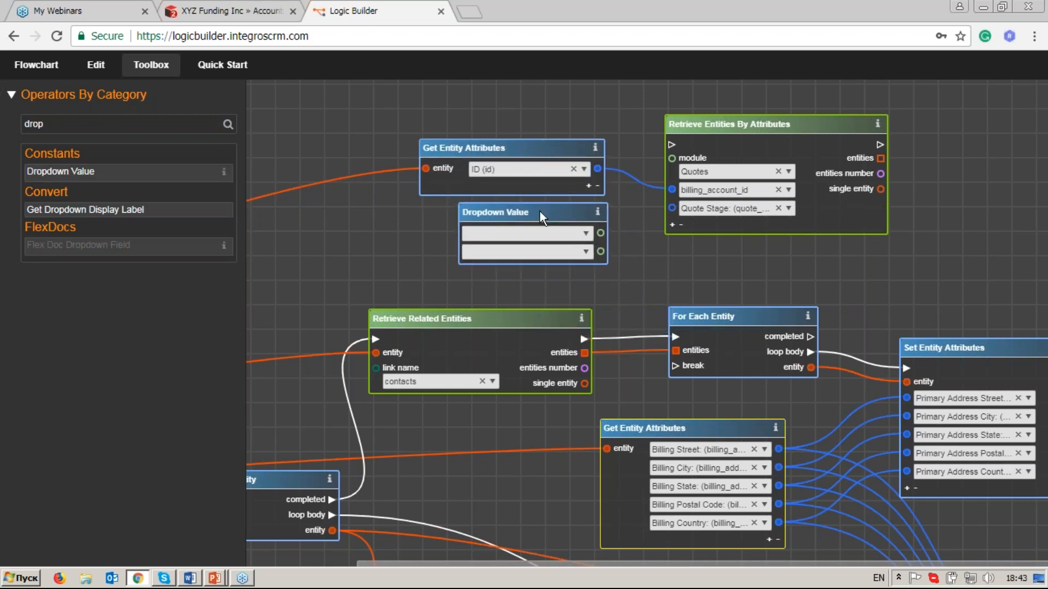
# Set the Dropdown Value to Draft from quote_stage_dom and link it to the Quote Stage input of Retrieve Entities By Attributes.
pyautogui.click(587, 234)
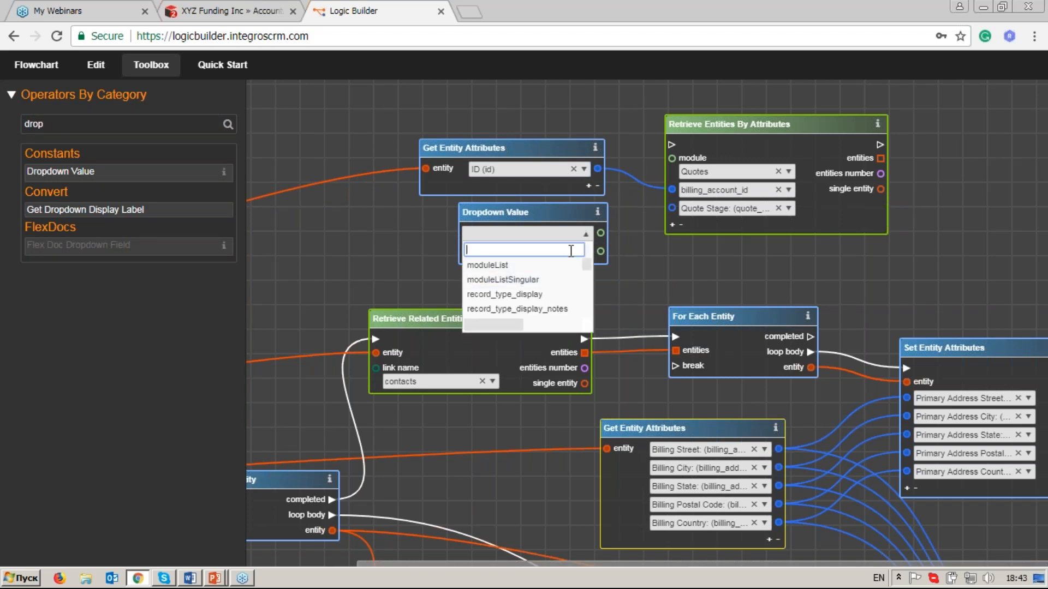
pyautogui.write('quote_st')
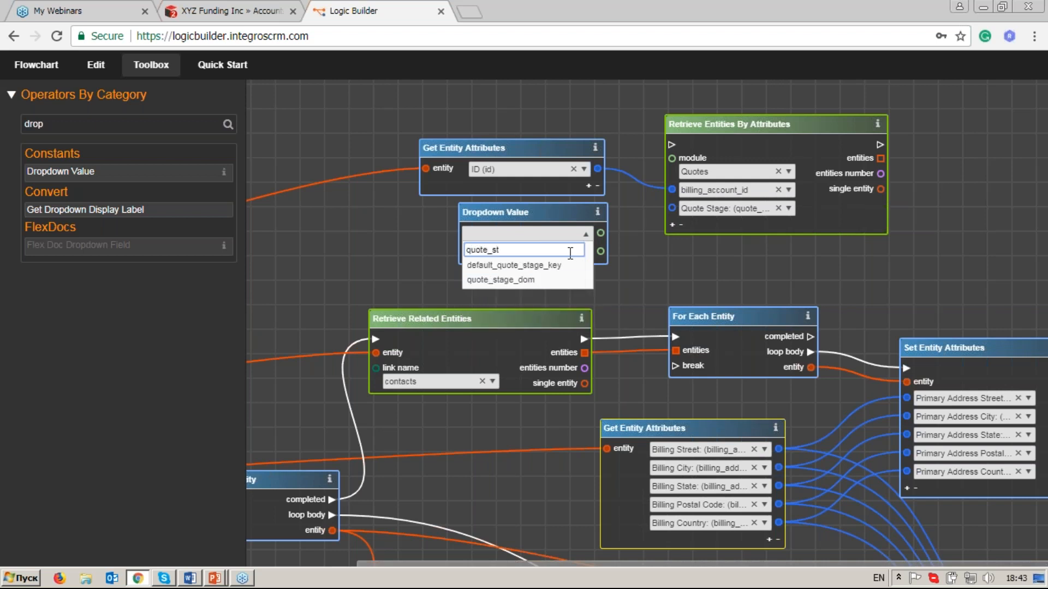
pyautogui.click(560, 281)
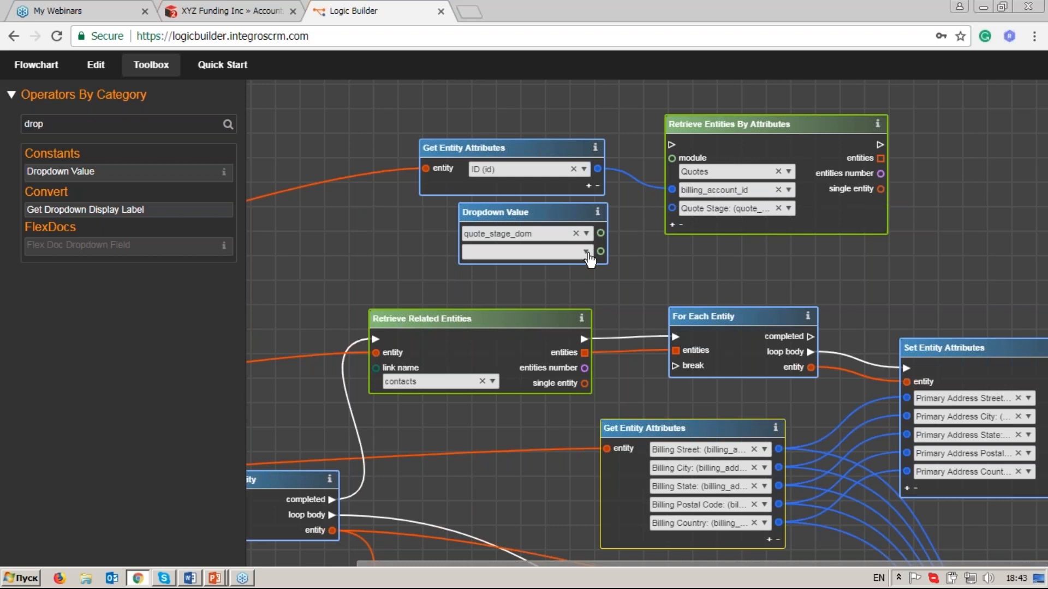
pyautogui.click(586, 253)
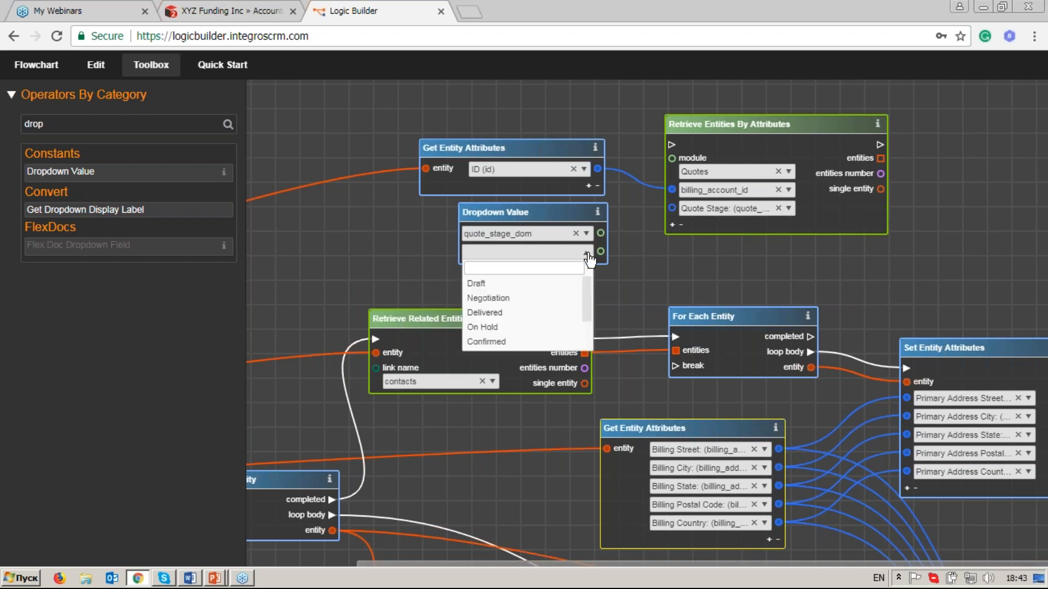
pyautogui.click(557, 285)
pyautogui.moveTo(601, 253); pyautogui.dragTo(672, 209)
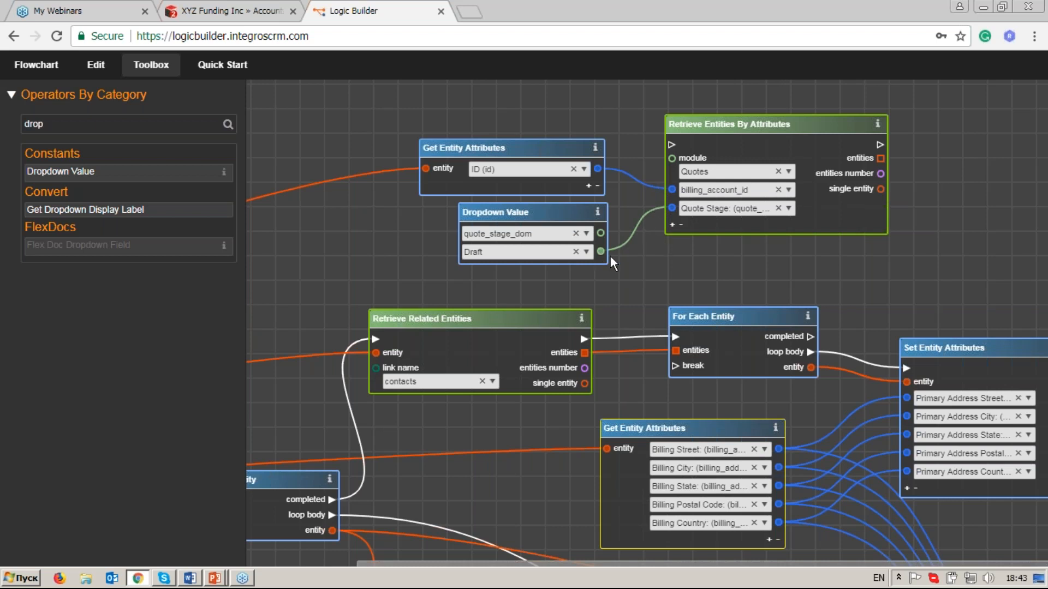
# Move Retrieve Entities By Attributes farther from its inputs and link the completed output of the contacts' For Each Entity to its execution input.
pyautogui.moveTo(791, 124); pyautogui.dragTo(891, 121)
pyautogui.moveTo(817, 285); pyautogui.dragTo(591, 304)
pyautogui.moveTo(622, 152); pyautogui.dragTo(639, 146)
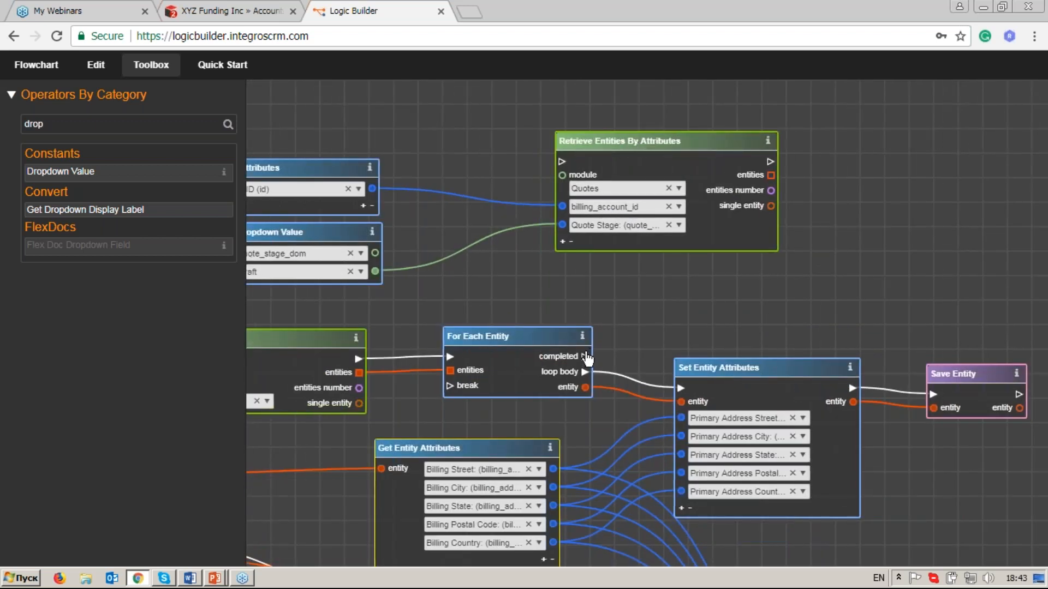
pyautogui.moveTo(537, 219); pyautogui.dragTo(563, 170)
pyautogui.moveTo(616, 142); pyautogui.dragTo(651, 138)
pyautogui.moveTo(851, 276); pyautogui.dragTo(725, 286)
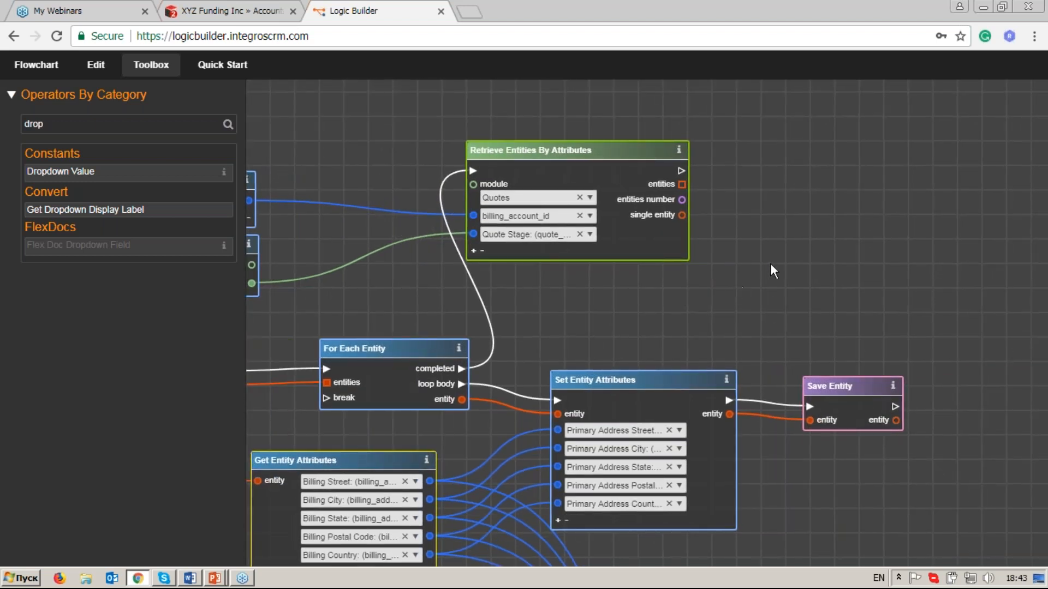
# Add a For Each Entity operator, found with the filter "for", and link the execution and entities outputs of Retrieve Entities By Attributes to it.
pyautogui.click(137, 125)
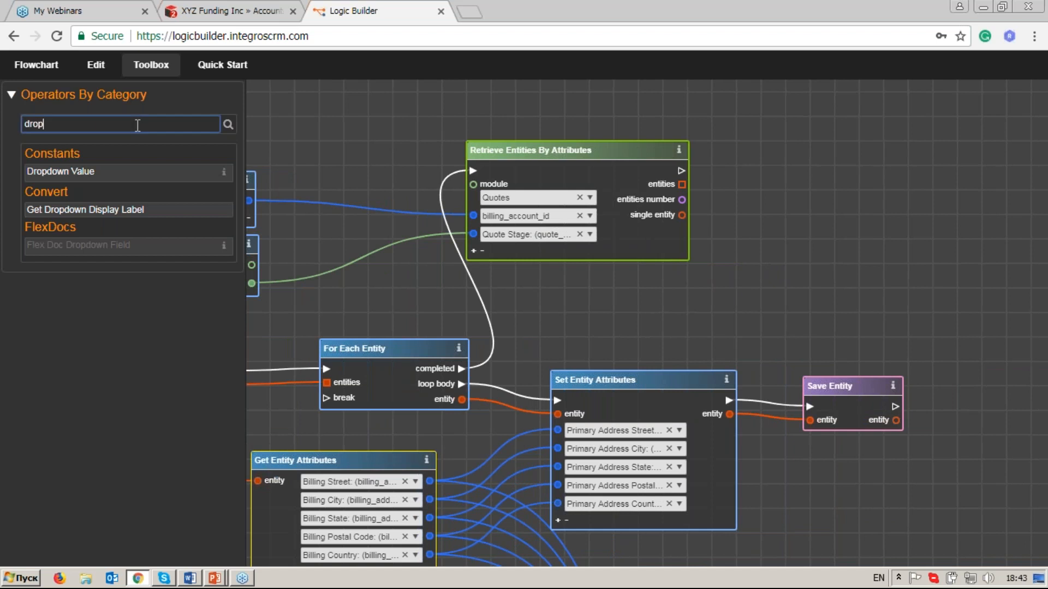
pyautogui.press('BackSpace')
pyautogui.press('BackSpace')
pyautogui.press('BackSpace')
pyautogui.press('BackSpace')
pyautogui.write('for')
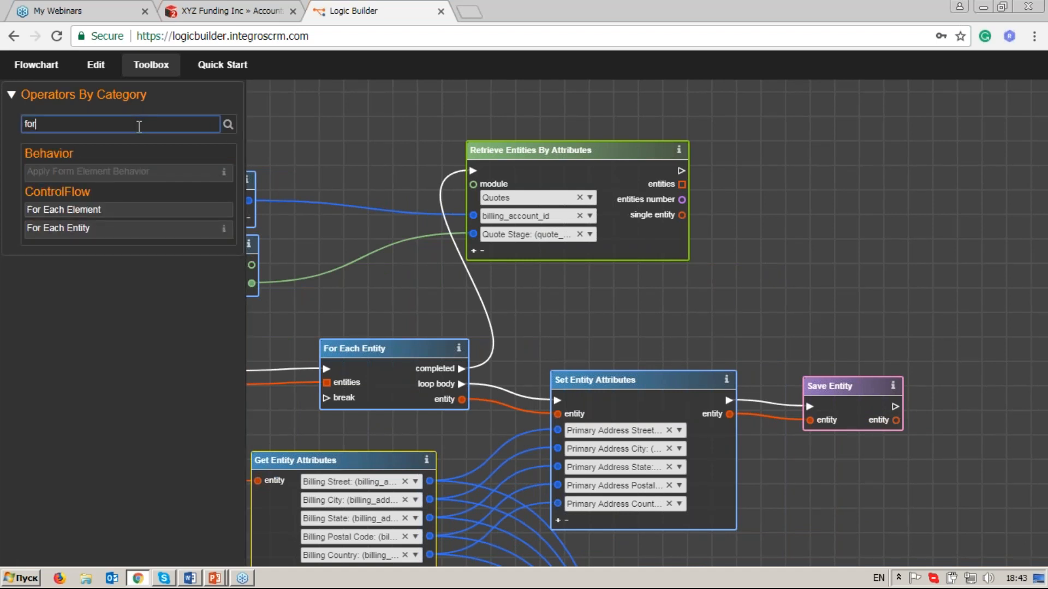
pyautogui.click(140, 240)
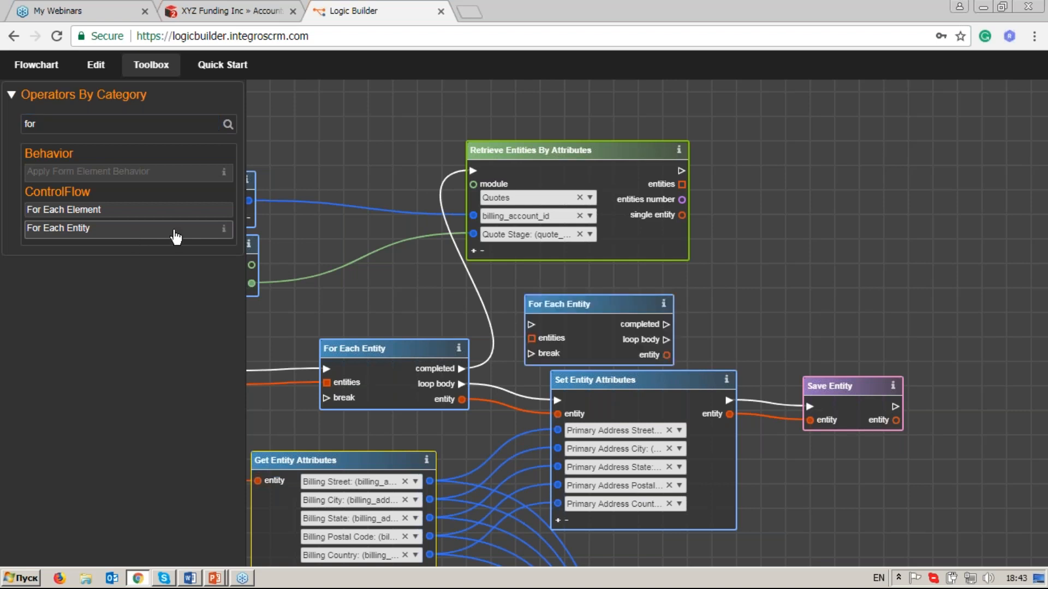
pyautogui.moveTo(634, 300); pyautogui.dragTo(849, 146)
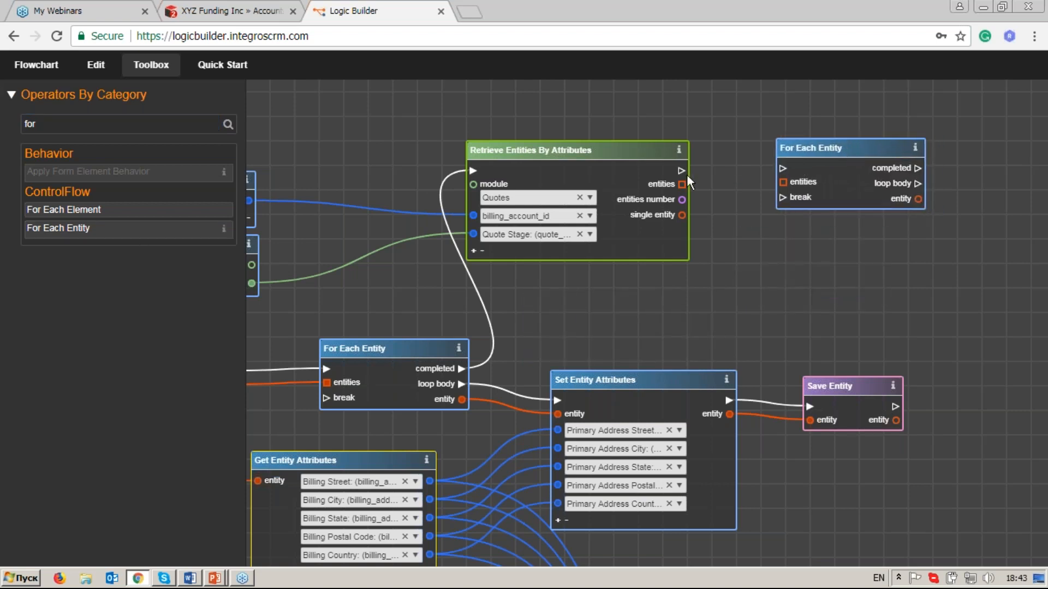
pyautogui.moveTo(681, 171); pyautogui.dragTo(784, 182)
pyautogui.moveTo(913, 286); pyautogui.dragTo(790, 264)
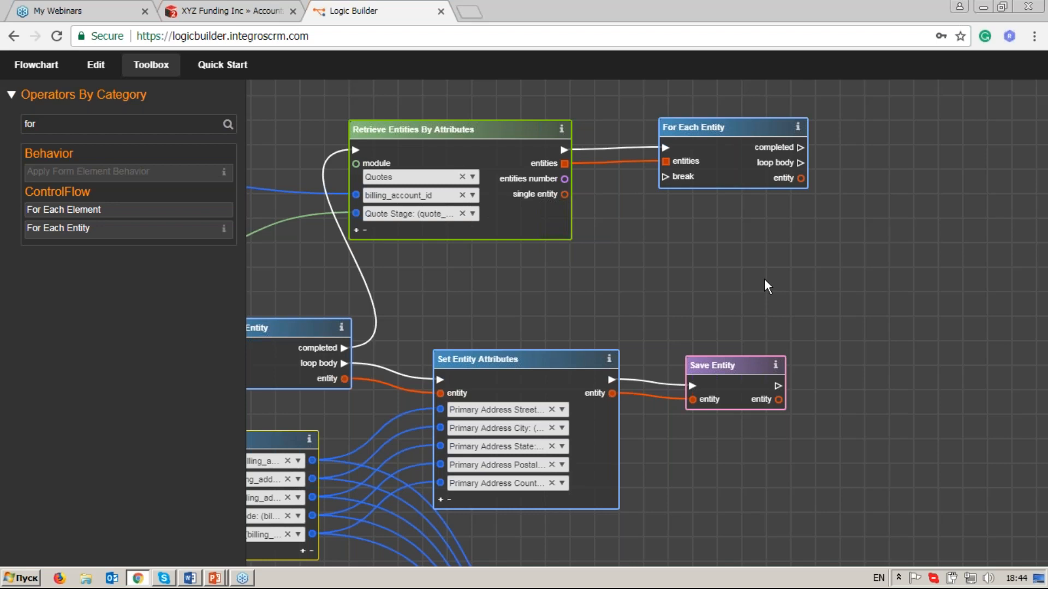
# Add a Set Entity Attributes operator, found with the filter "set en", and link the loop body and entity outputs of the quotes' For Each Entity to it.
pyautogui.moveTo(579, 270); pyautogui.dragTo(791, 256)
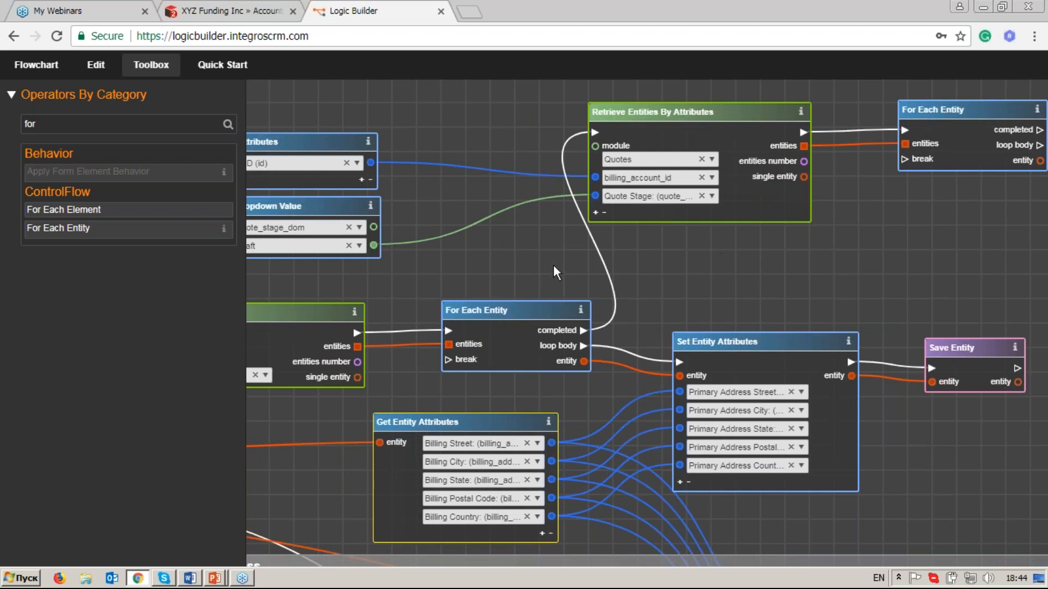
pyautogui.moveTo(554, 266); pyautogui.dragTo(621, 260)
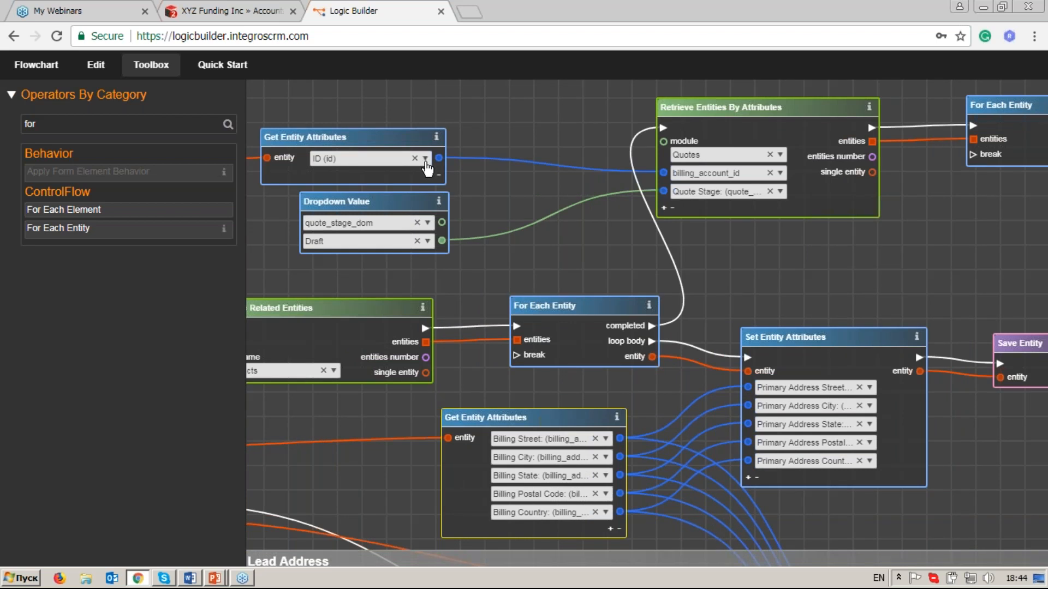
pyautogui.moveTo(997, 242); pyautogui.dragTo(567, 263)
pyautogui.click(146, 125)
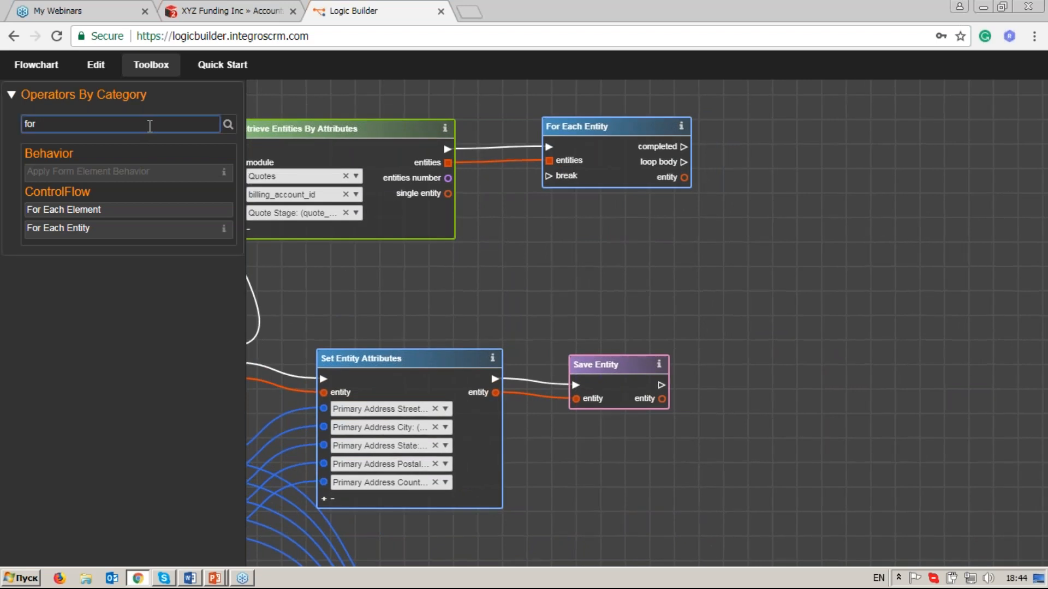
pyautogui.press('BackSpace')
pyautogui.press('BackSpace')
pyautogui.press('BackSpace')
pyautogui.write('s')
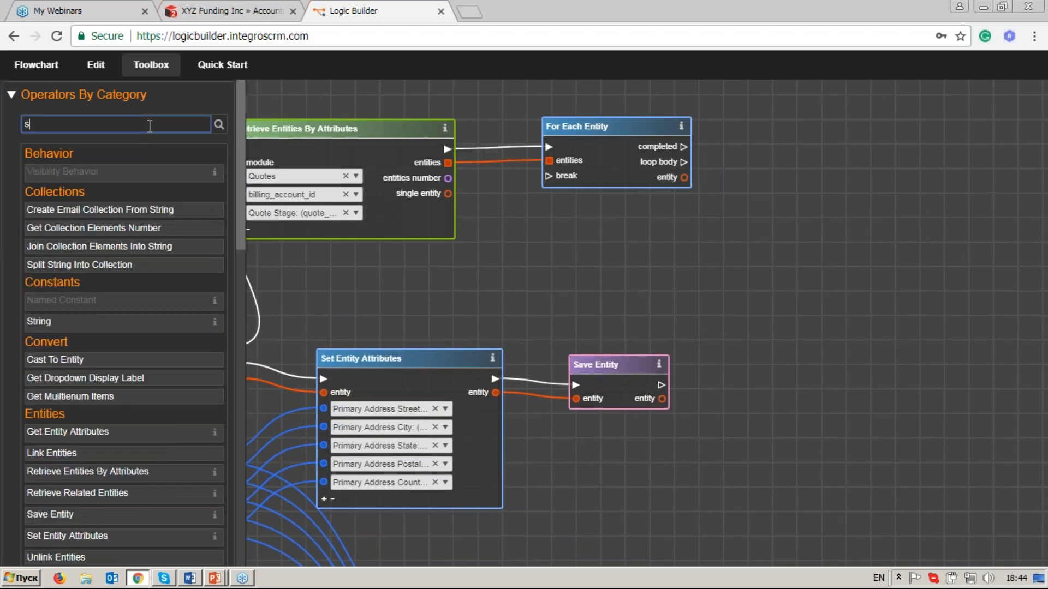
pyautogui.write('et en')
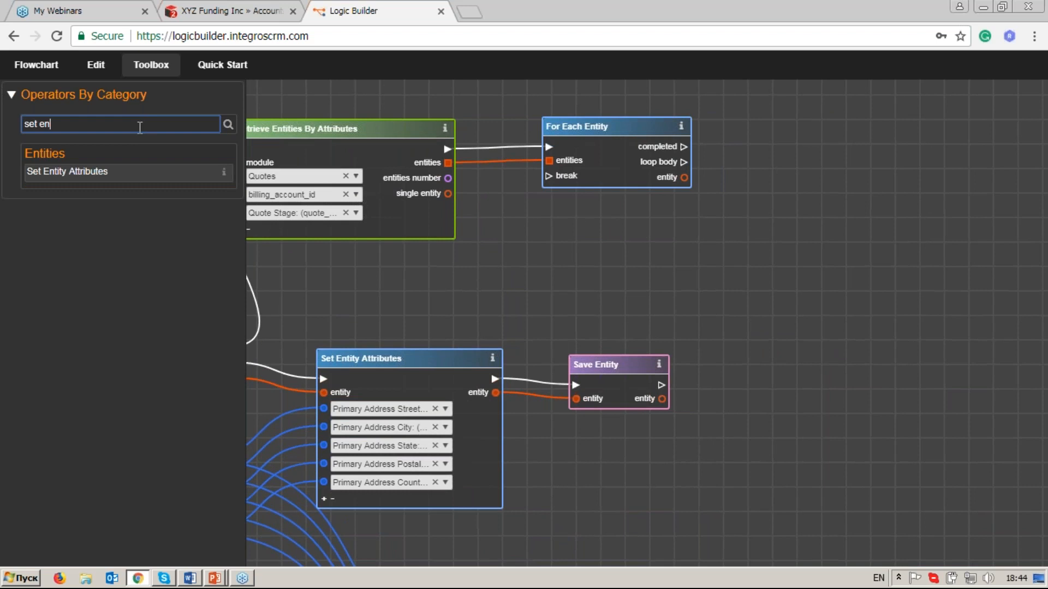
pyautogui.click(138, 184)
pyautogui.moveTo(576, 301); pyautogui.dragTo(817, 136)
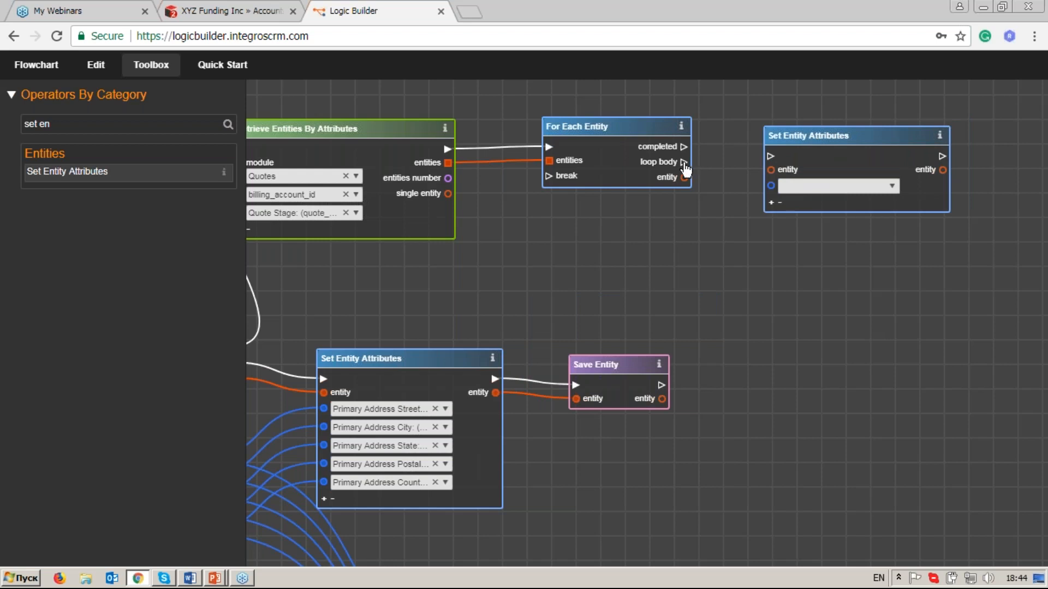
pyautogui.moveTo(685, 164); pyautogui.dragTo(806, 148)
pyautogui.moveTo(683, 177); pyautogui.dragTo(773, 182)
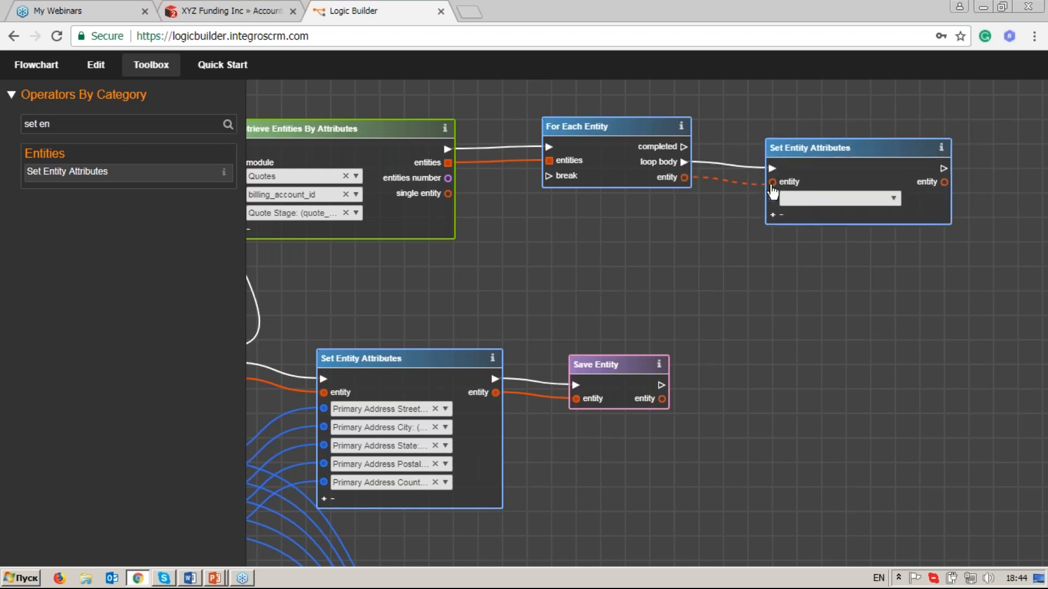
# Set the first two attributes of the quotes' Set Entity Attributes to Billing Address and Billing City.
pyautogui.click(887, 204)
pyautogui.write('bil')
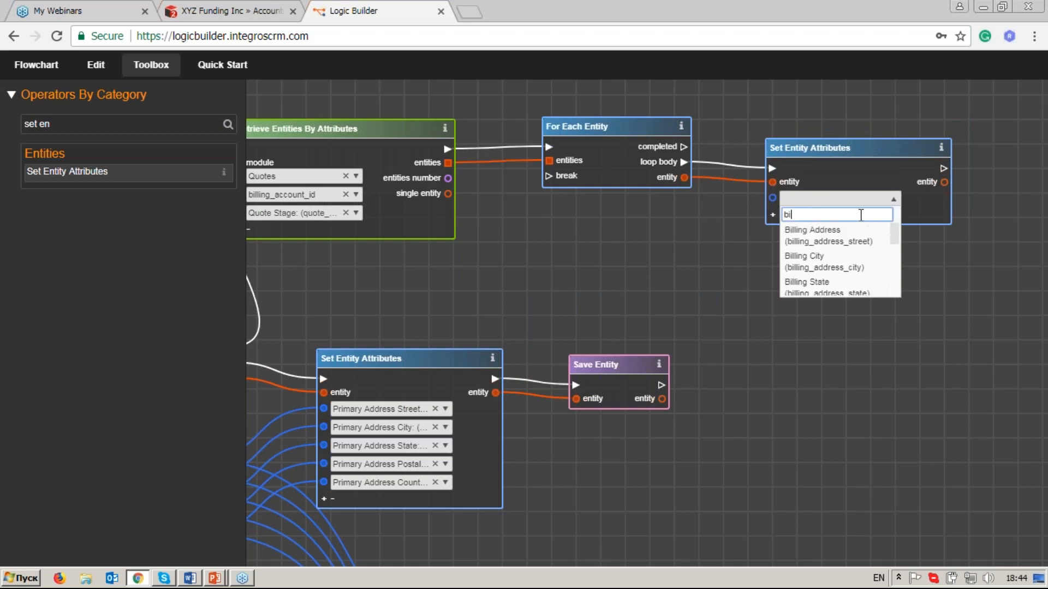
pyautogui.press('Return')
pyautogui.click(773, 215)
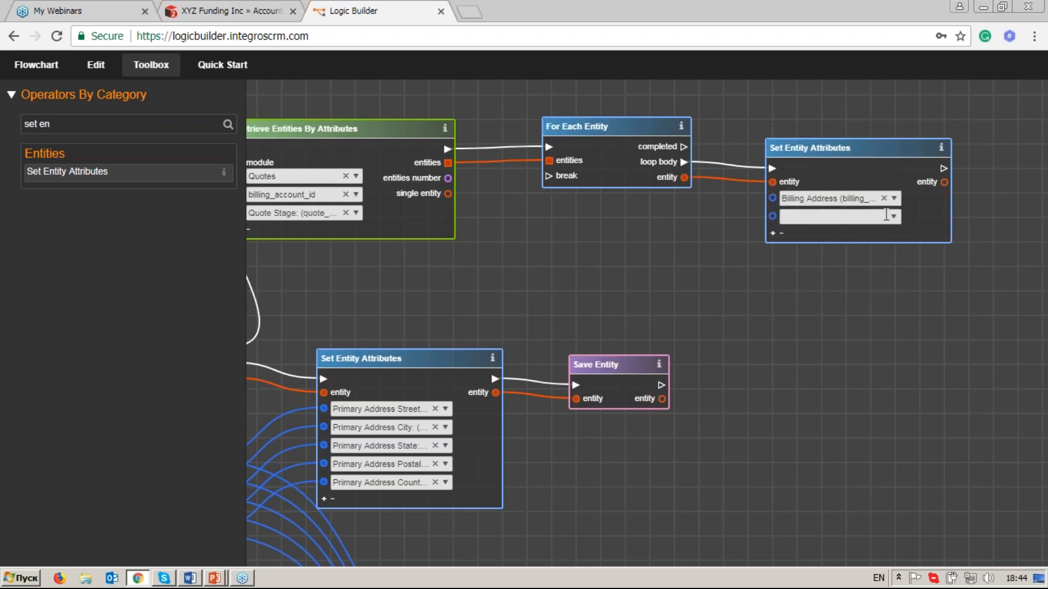
pyautogui.click(886, 217)
pyautogui.write('bil')
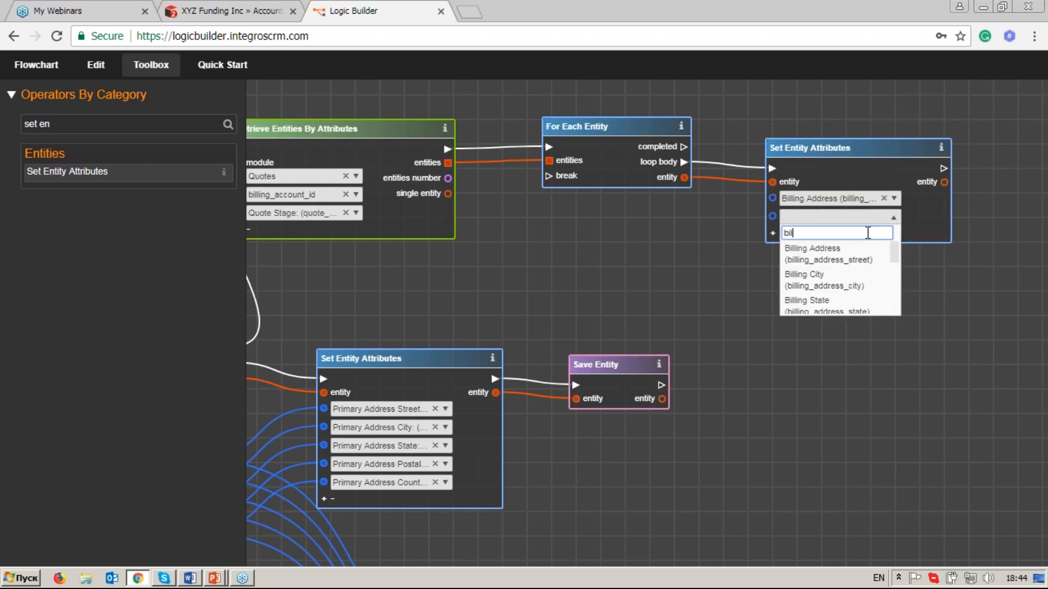
pyautogui.click(791, 275)
# Extend the quotes' Set Entity Attributes to five attributes, choosing Billing State for the third and Billing Postal Code for the fourth.
pyautogui.click(773, 235)
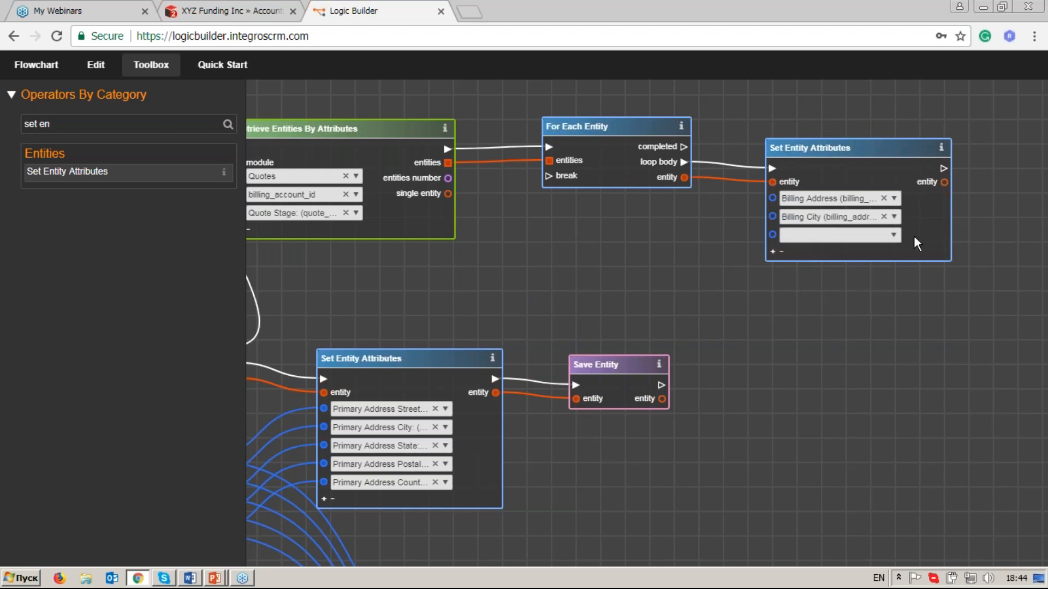
pyautogui.click(895, 235)
pyautogui.write('state')
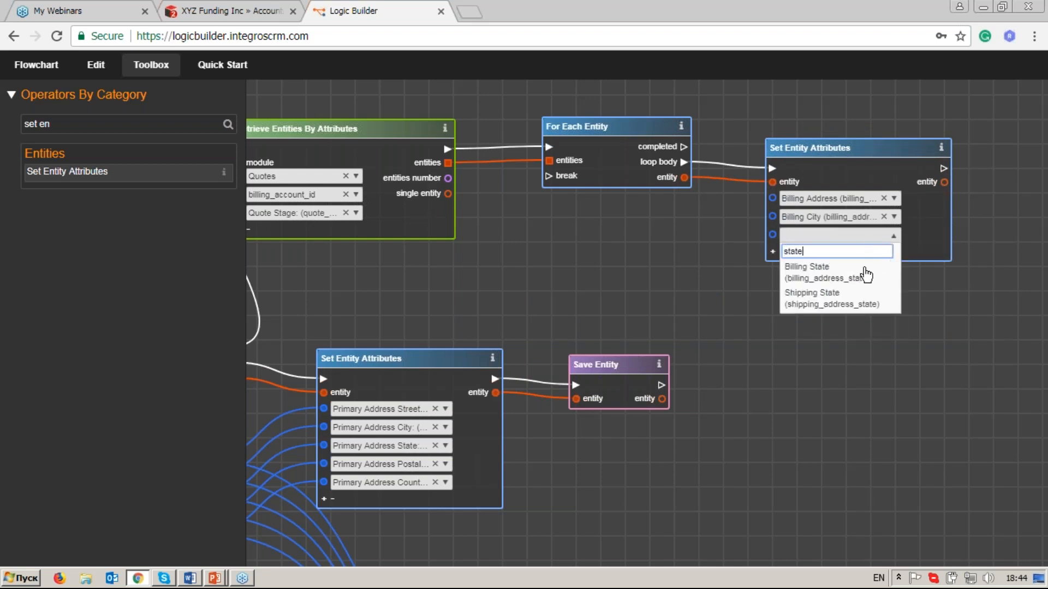
pyautogui.click(864, 275)
pyautogui.click(773, 251)
pyautogui.click(773, 269)
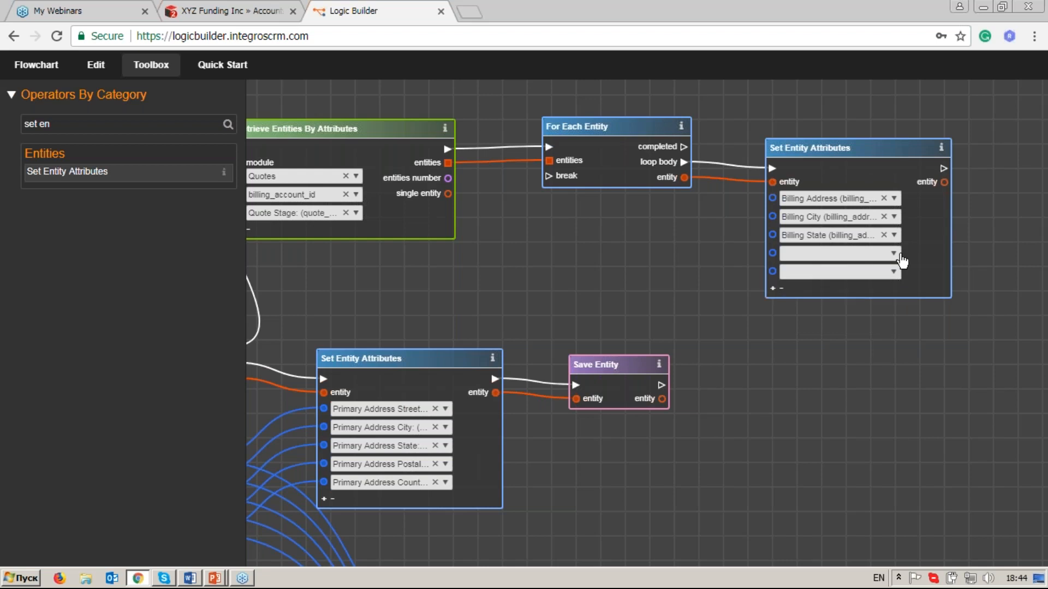
pyautogui.click(894, 253)
pyautogui.write('postal')
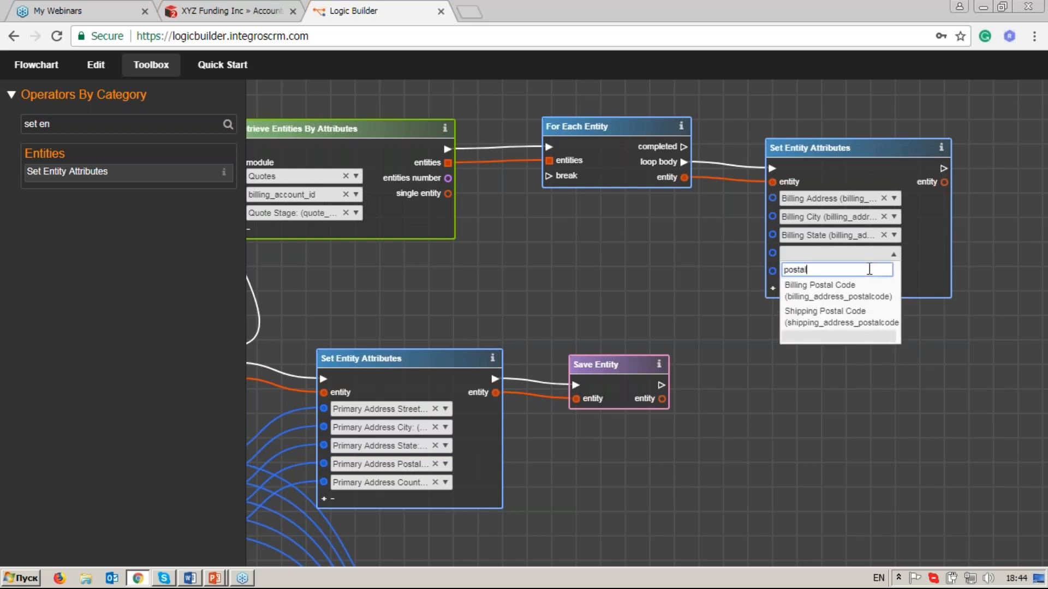
pyautogui.click(805, 284)
# Set the fifth attribute of the quotes' Set Entity Attributes to Billing Country.
pyautogui.click(894, 272)
pyautogui.click(880, 299)
pyautogui.click(894, 272)
pyautogui.write('cou')
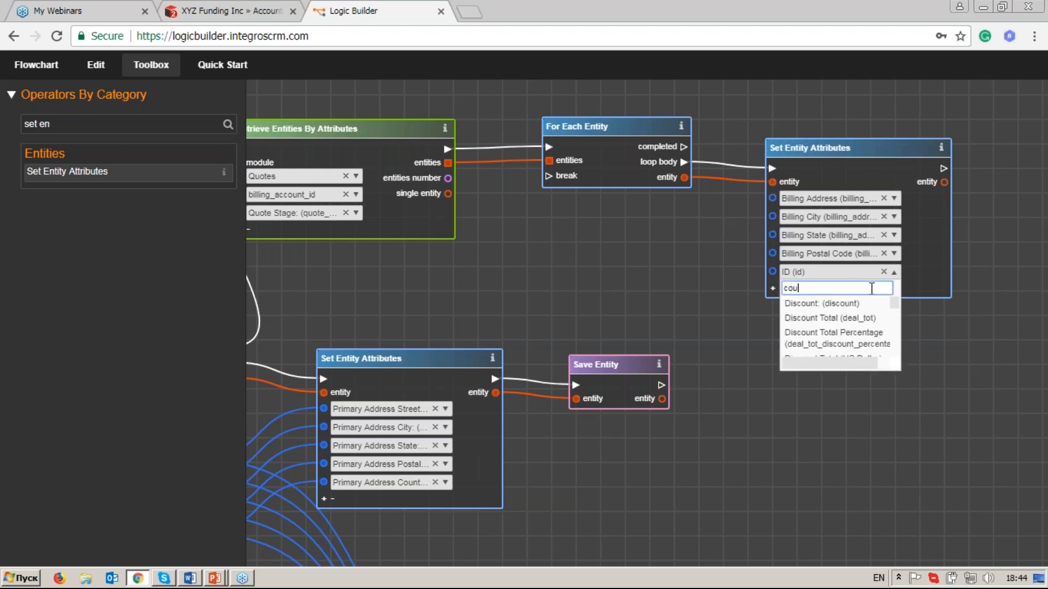
pyautogui.write('ntry')
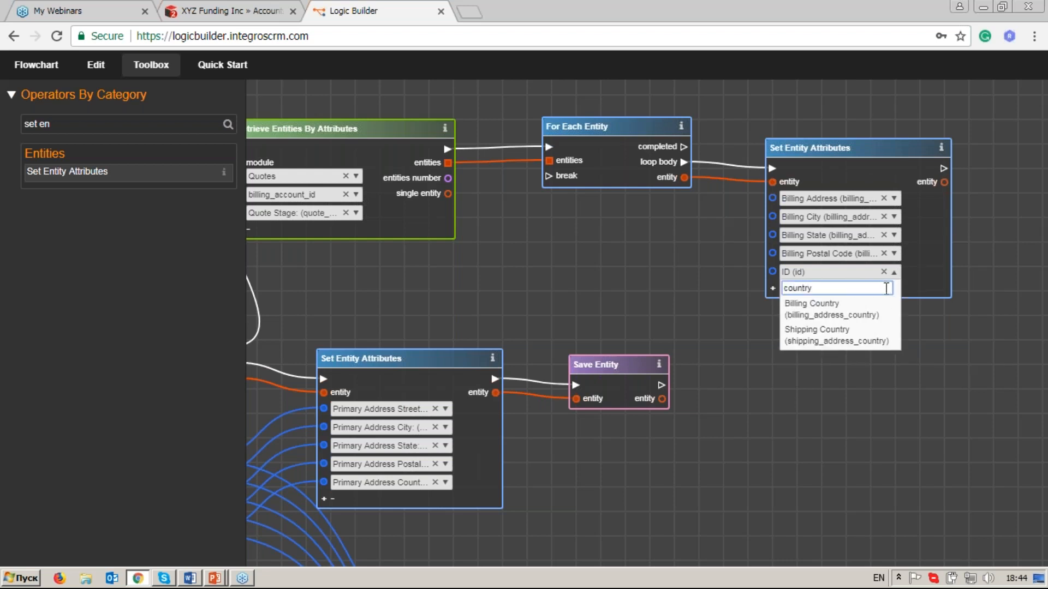
pyautogui.click(865, 310)
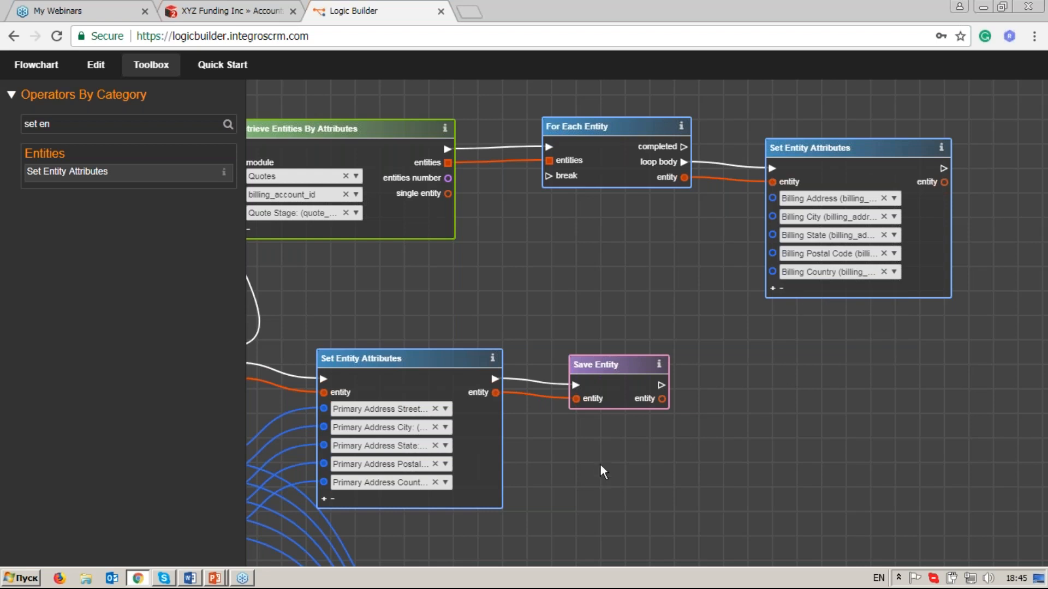
# Link the Billing Street output of the account's Get Entity Attributes to the Billing Address input of the quotes' Set Entity Attributes.
pyautogui.moveTo(601, 466); pyautogui.dragTo(738, 356)
pyautogui.scroll(-3, 721, 406)
pyautogui.scroll(-3, 722, 406)
pyautogui.scroll(3, 756, 406)
pyautogui.scroll(2, 576, 339)
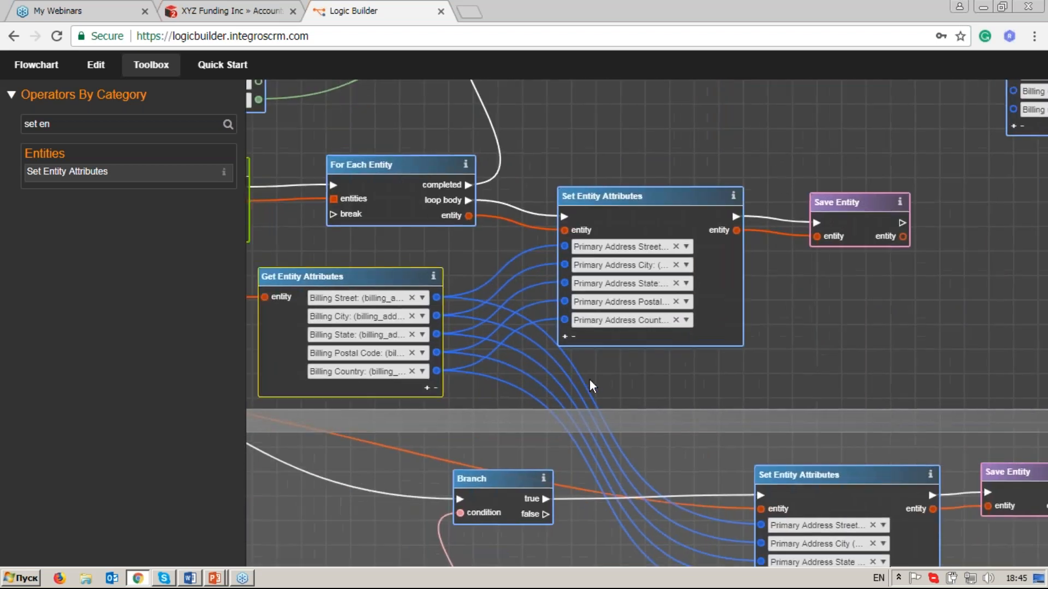
pyautogui.moveTo(590, 378); pyautogui.dragTo(618, 374)
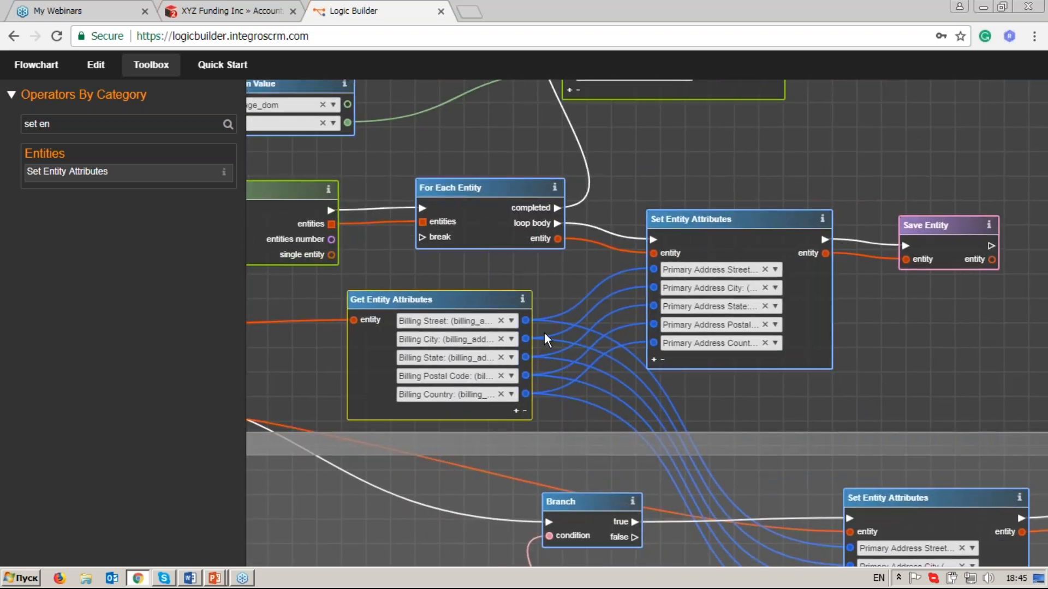
pyautogui.moveTo(526, 322); pyautogui.dragTo(752, 195)
pyautogui.moveTo(895, 133); pyautogui.dragTo(595, 266)
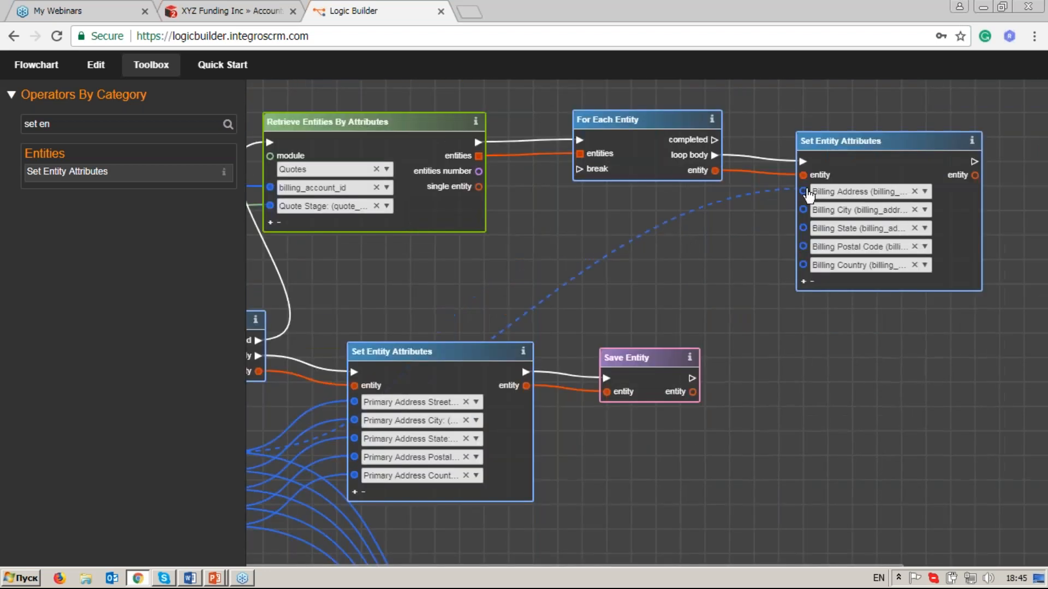
pyautogui.moveTo(806, 194); pyautogui.dragTo(805, 194)
# Link the account's Billing City, State, Postal Code and Country outputs to the matching inputs of the quotes' Set Entity Attributes.
pyautogui.moveTo(430, 338); pyautogui.dragTo(653, 243)
pyautogui.moveTo(440, 383); pyautogui.dragTo(912, 158)
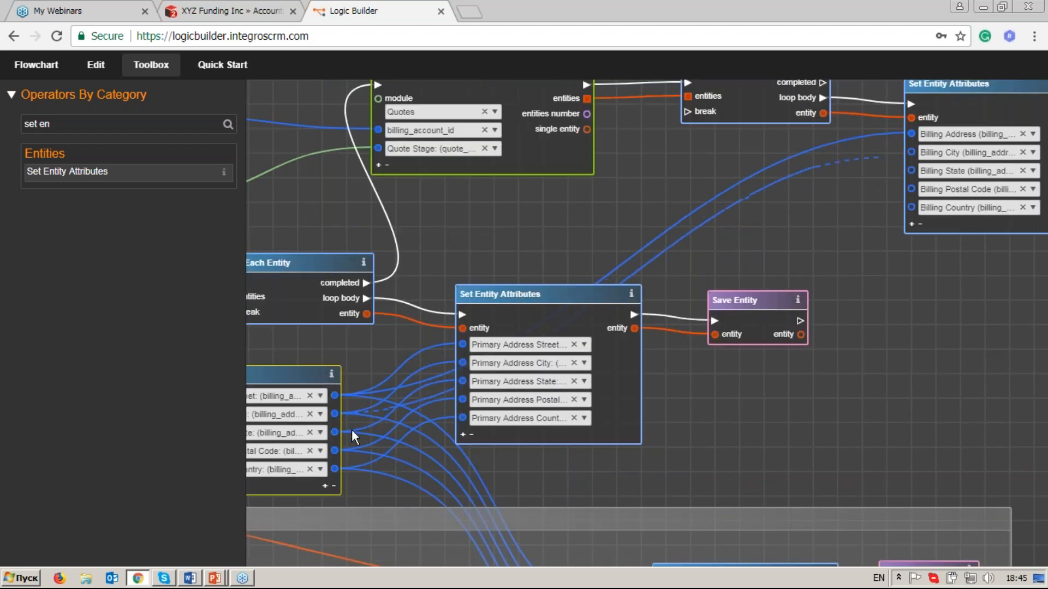
pyautogui.moveTo(377, 432); pyautogui.dragTo(924, 159)
pyautogui.moveTo(347, 439); pyautogui.dragTo(924, 177)
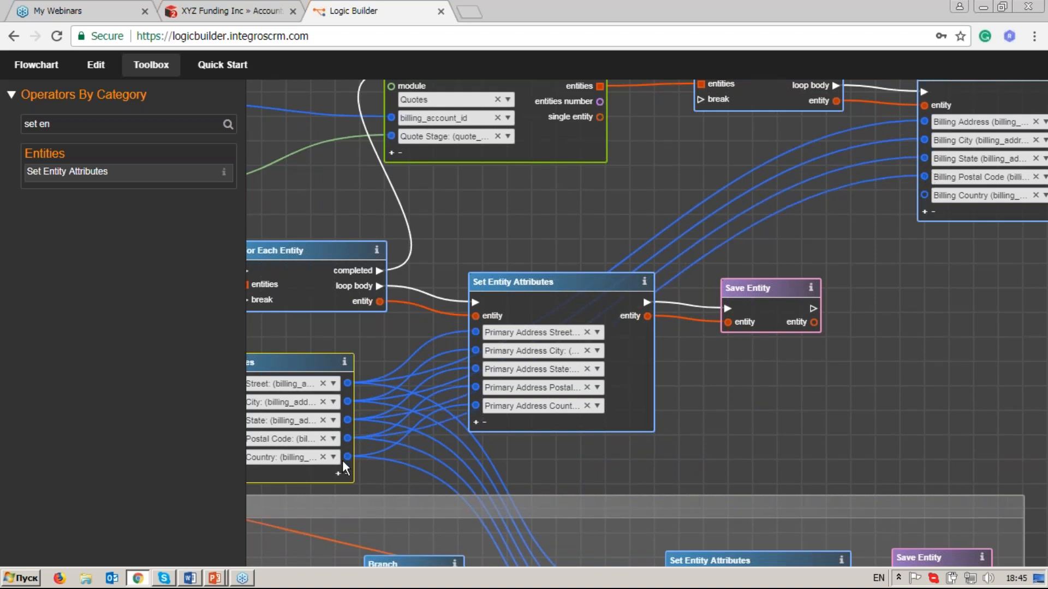
pyautogui.moveTo(349, 460); pyautogui.dragTo(926, 196)
# Add a Save Entity operator, found with the filter "save", link the quotes' Set Entity Attributes execution and entity outputs to it, and hide the toolbox.
pyautogui.moveTo(883, 352); pyautogui.dragTo(688, 396)
pyautogui.click(130, 124)
pyautogui.press('BackSpace')
pyautogui.press('BackSpace')
pyautogui.press('BackSpace')
pyautogui.press('BackSpace')
pyautogui.press('BackSpace')
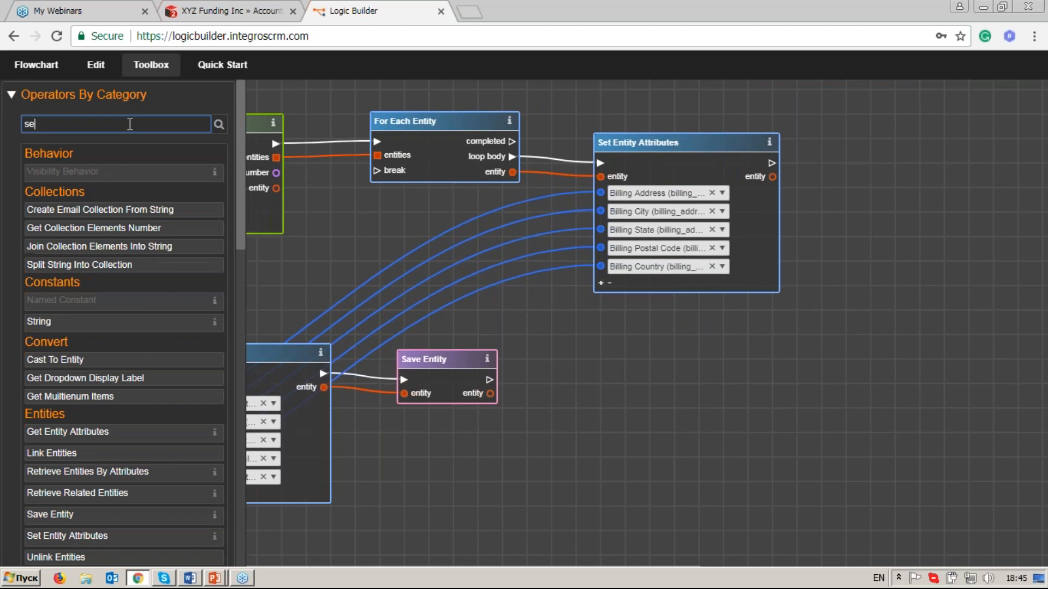
pyautogui.write('ave')
pyautogui.moveTo(118, 171); pyautogui.dragTo(846, 141)
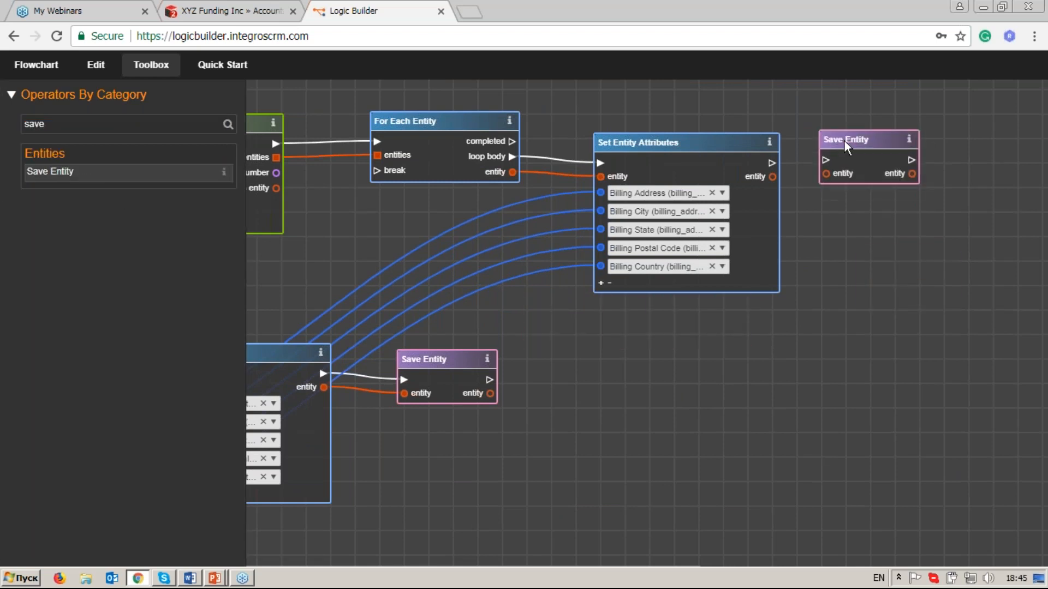
pyautogui.moveTo(775, 164); pyautogui.dragTo(828, 177)
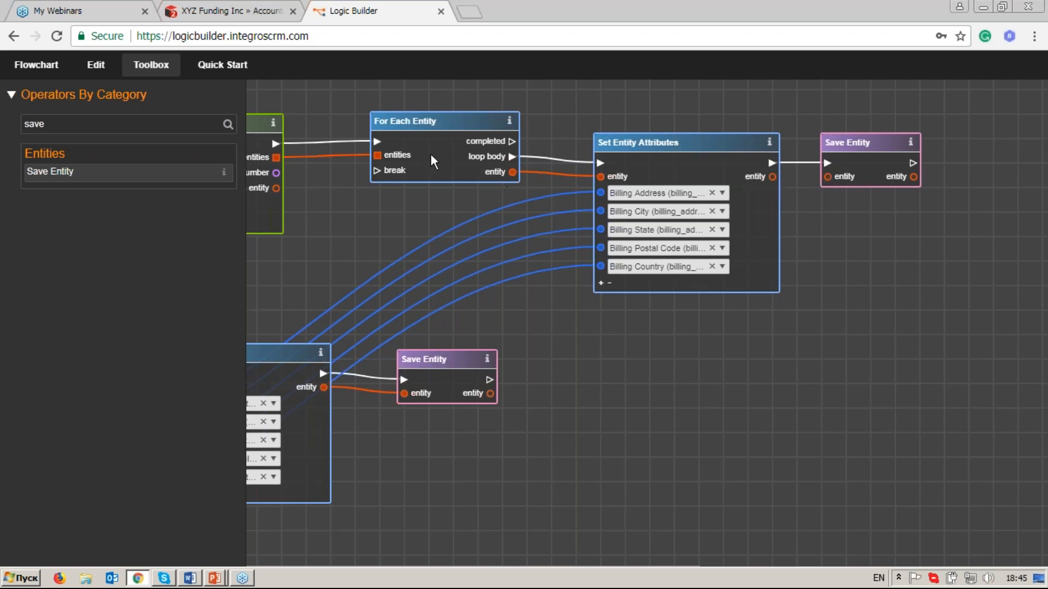
pyautogui.click(159, 63)
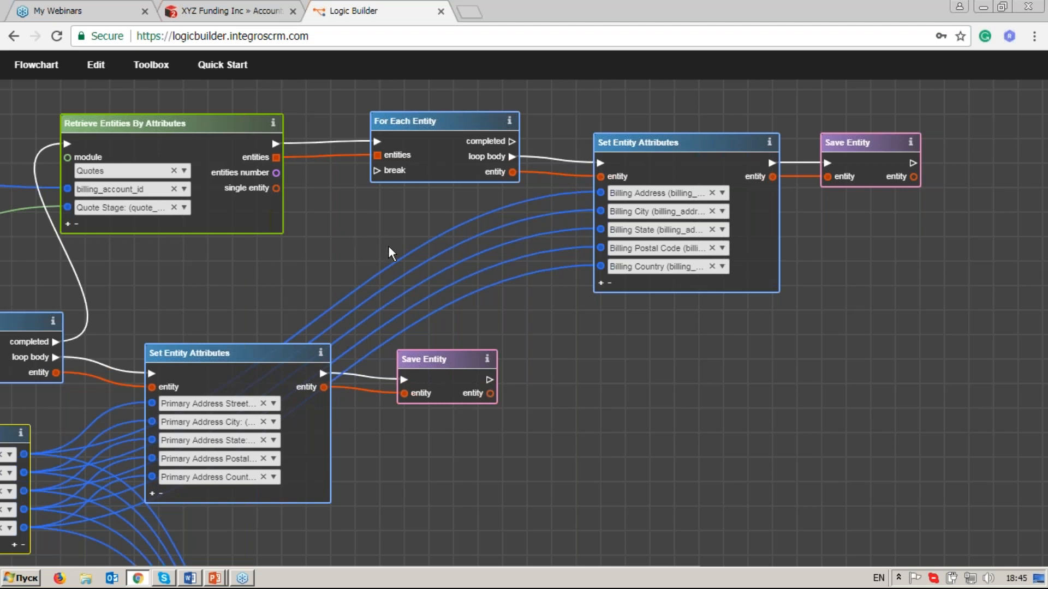
# Review the flowchart from the On Data Change trigger through the billing address comparisons and leads loop to the Update Lead Address block.
pyautogui.scroll(-5, 388, 245)
pyautogui.moveTo(216, 316); pyautogui.dragTo(483, 237)
pyautogui.moveTo(223, 264); pyautogui.dragTo(539, 237)
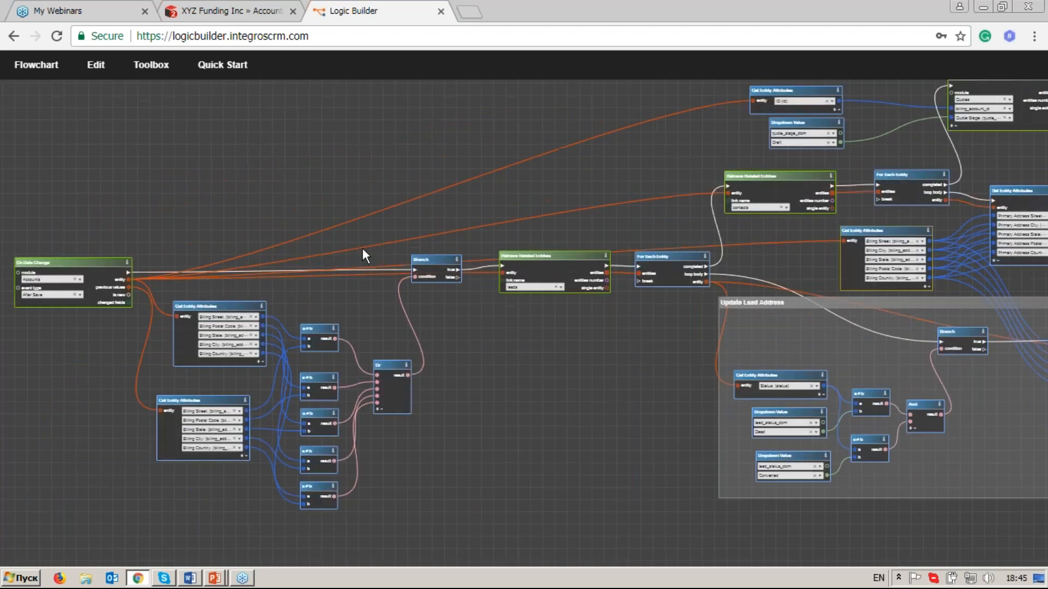
pyautogui.scroll(5, 420, 248)
pyautogui.moveTo(112, 321); pyautogui.dragTo(221, 284)
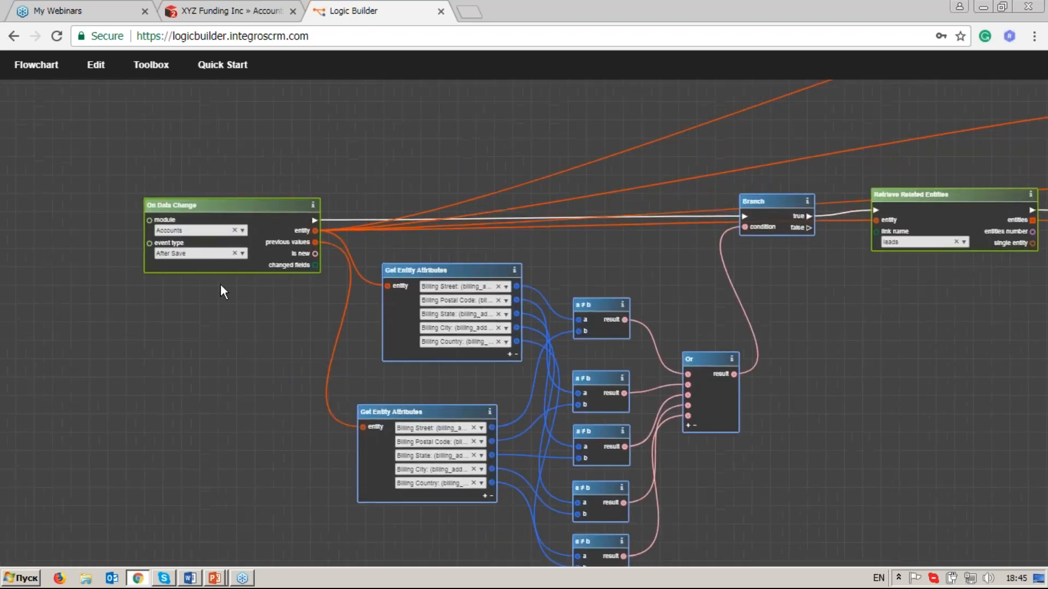
pyautogui.scroll(2, 153, 264)
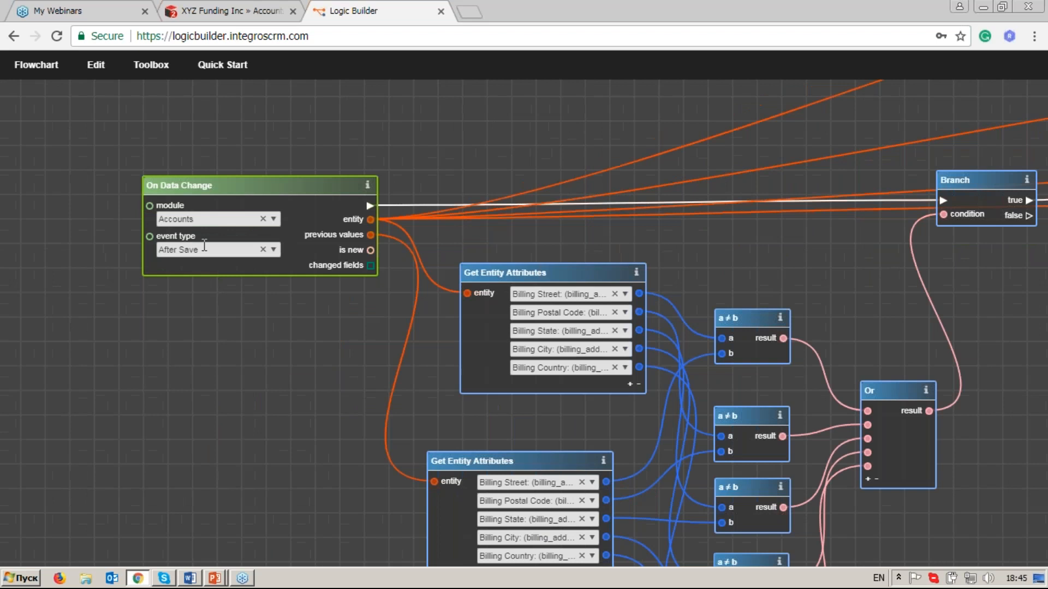
pyautogui.moveTo(425, 356); pyautogui.dragTo(216, 250)
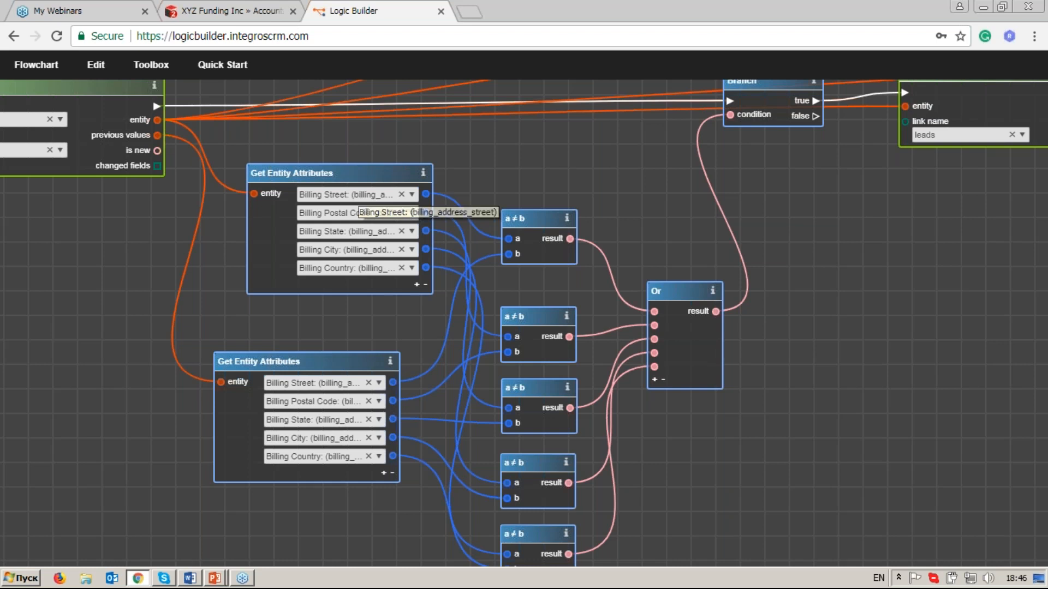
pyautogui.moveTo(865, 208); pyautogui.dragTo(407, 265)
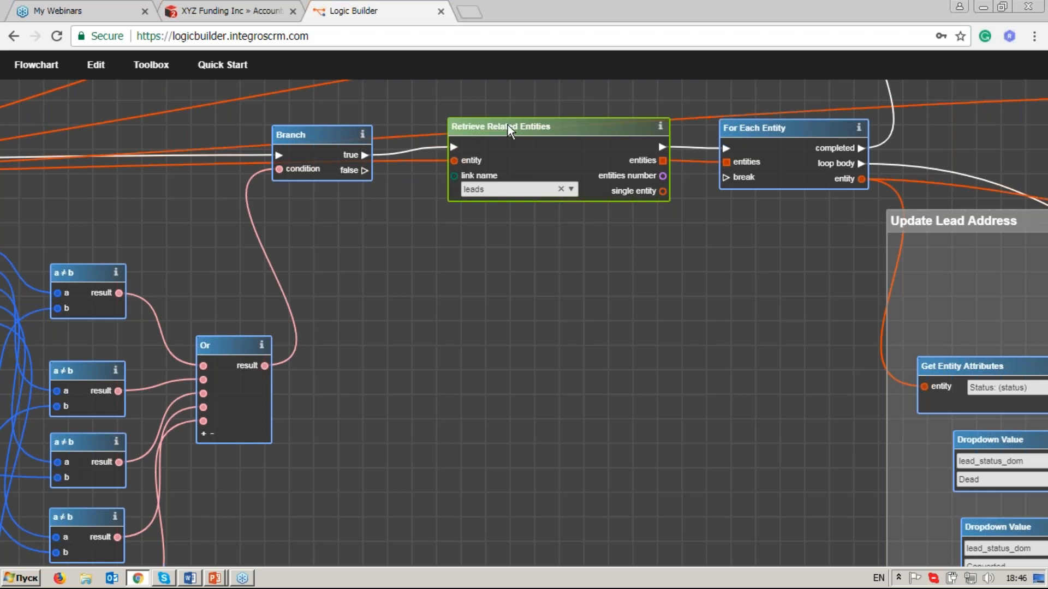
pyautogui.moveTo(851, 265); pyautogui.dragTo(296, 205)
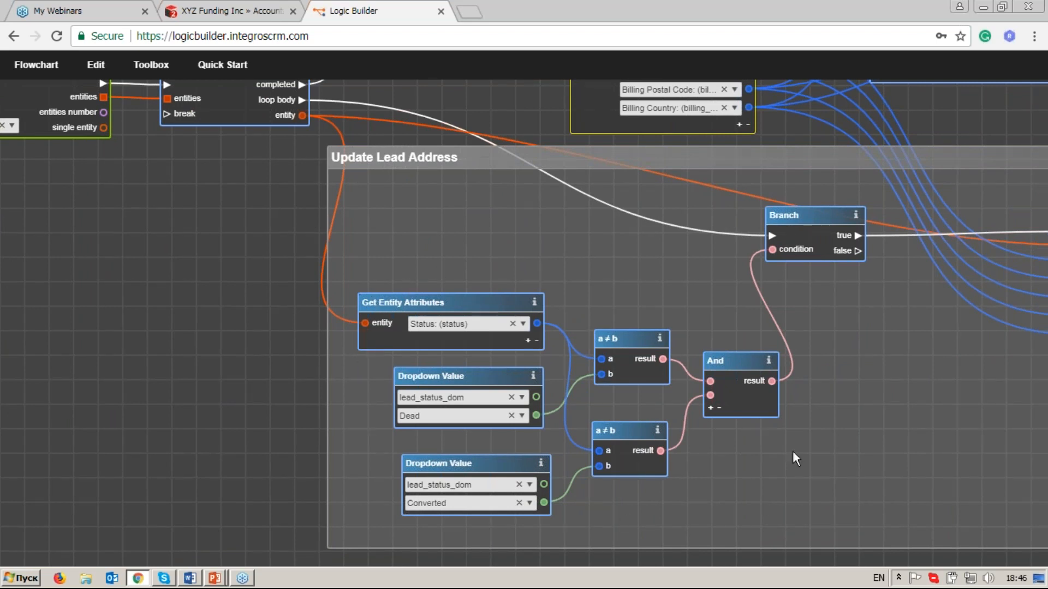
pyautogui.moveTo(908, 349); pyautogui.dragTo(577, 349)
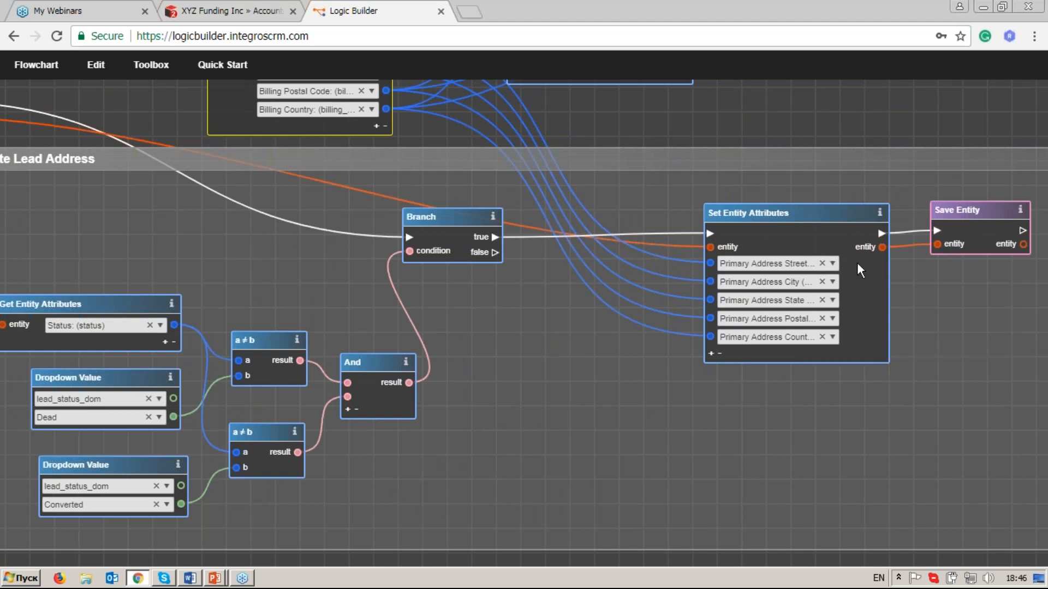
pyautogui.moveTo(516, 415); pyautogui.dragTo(599, 395)
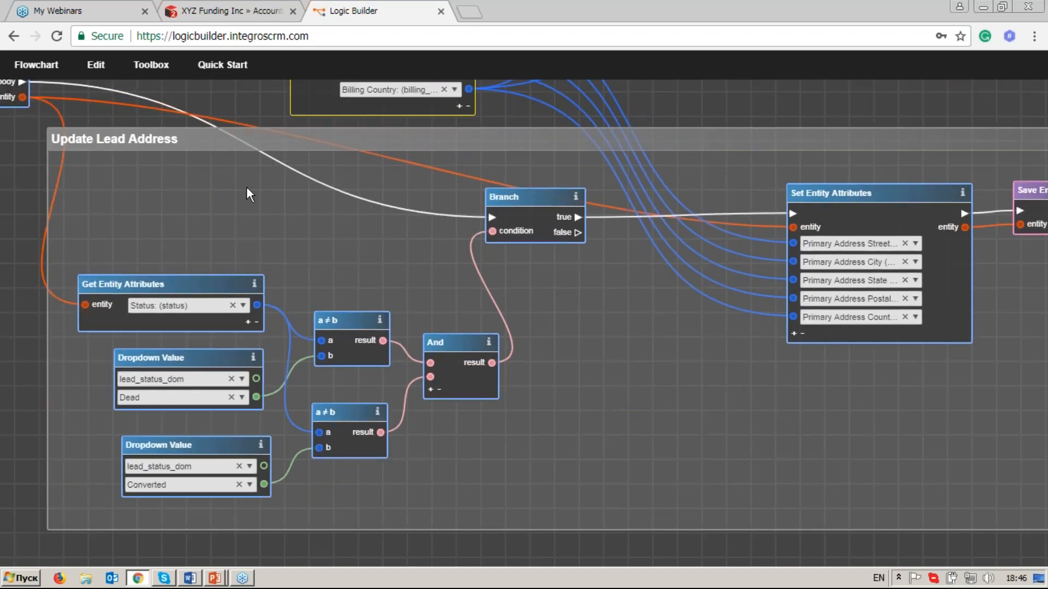
# Review the contacts and draft quotes branches and the link from the shared Billing Street output to the contacts' Set Entity Attributes.
pyautogui.moveTo(223, 132); pyautogui.dragTo(404, 348)
pyautogui.moveTo(382, 248); pyautogui.dragTo(365, 343)
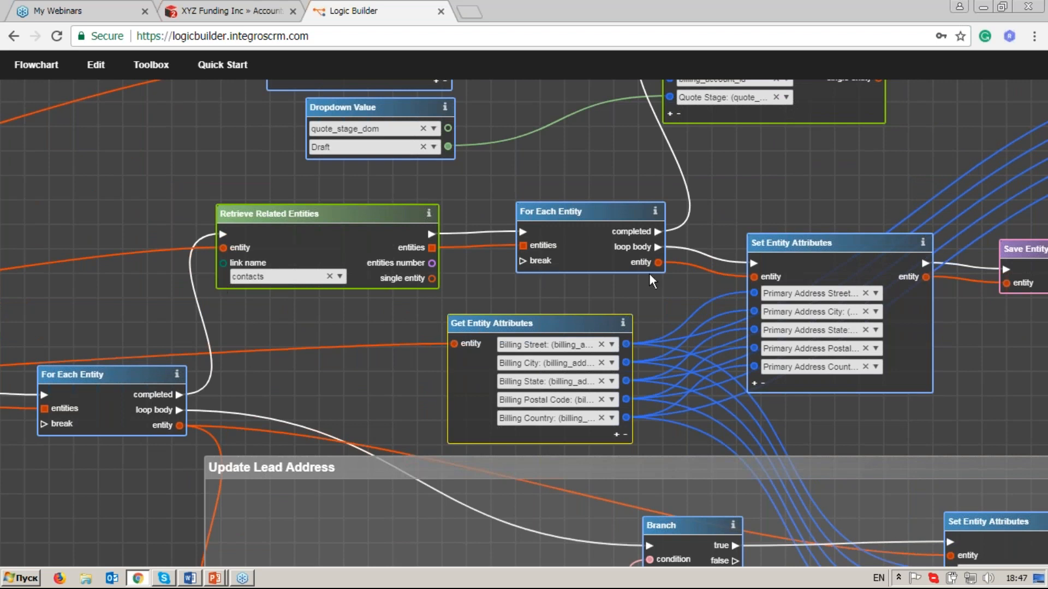
pyautogui.moveTo(699, 275); pyautogui.dragTo(556, 259)
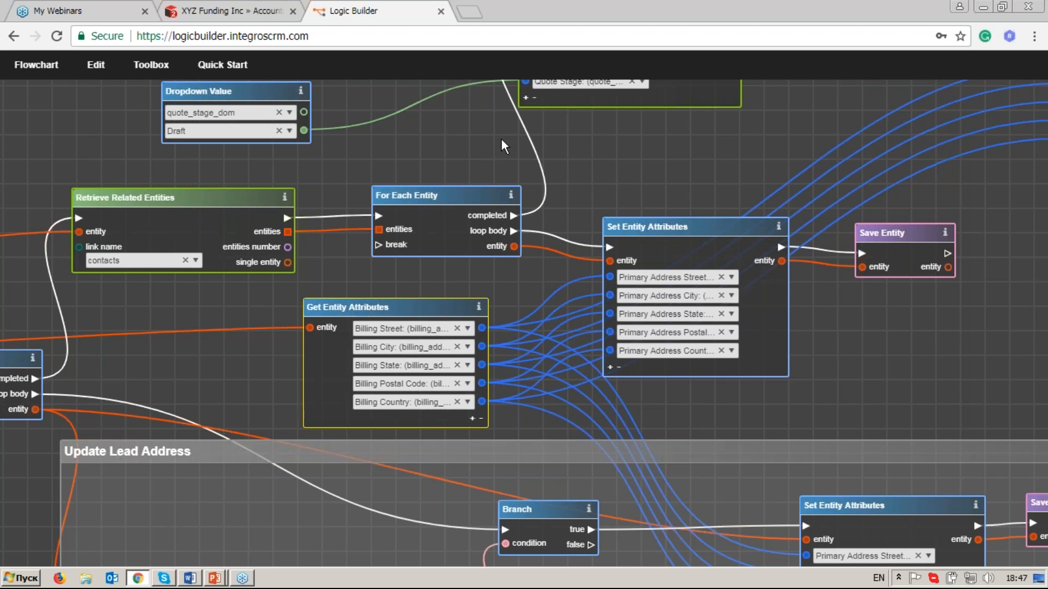
pyautogui.moveTo(501, 139); pyautogui.dragTo(488, 322)
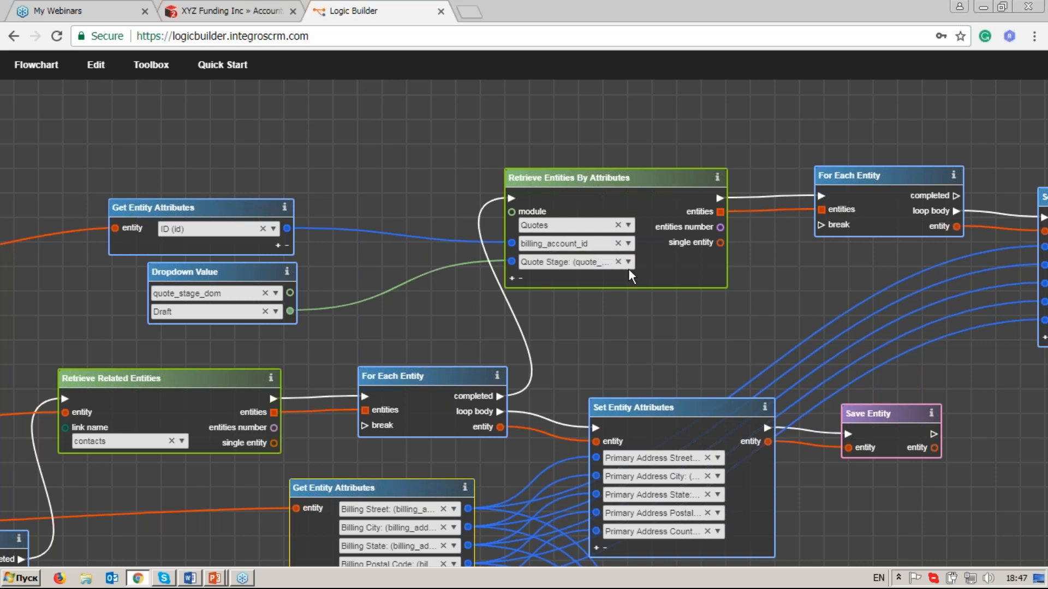
pyautogui.moveTo(967, 274); pyautogui.dragTo(622, 253)
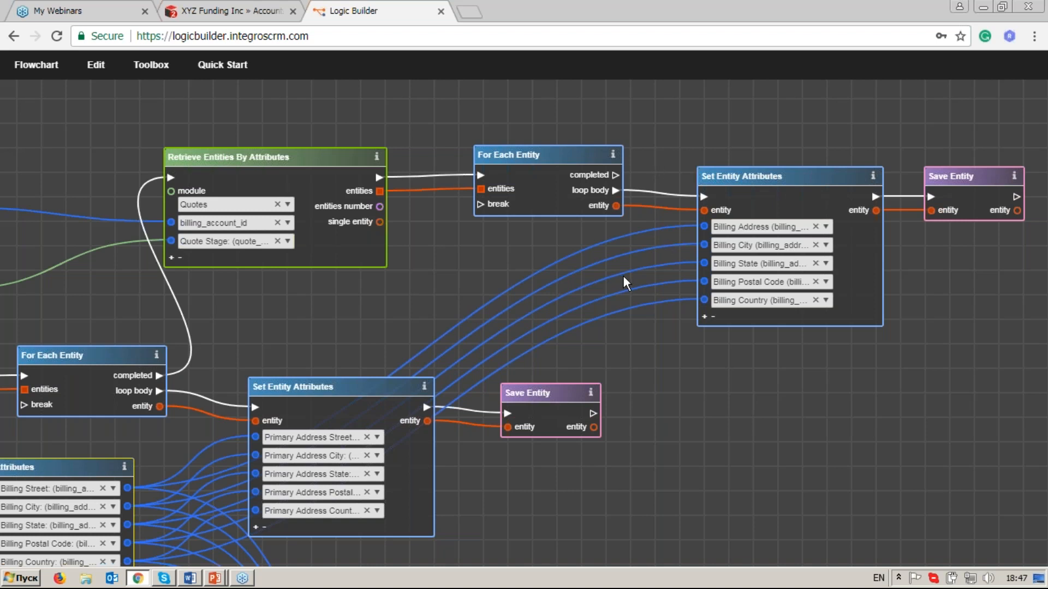
pyautogui.scroll(-3, 624, 276)
pyautogui.moveTo(418, 375); pyautogui.dragTo(805, 198)
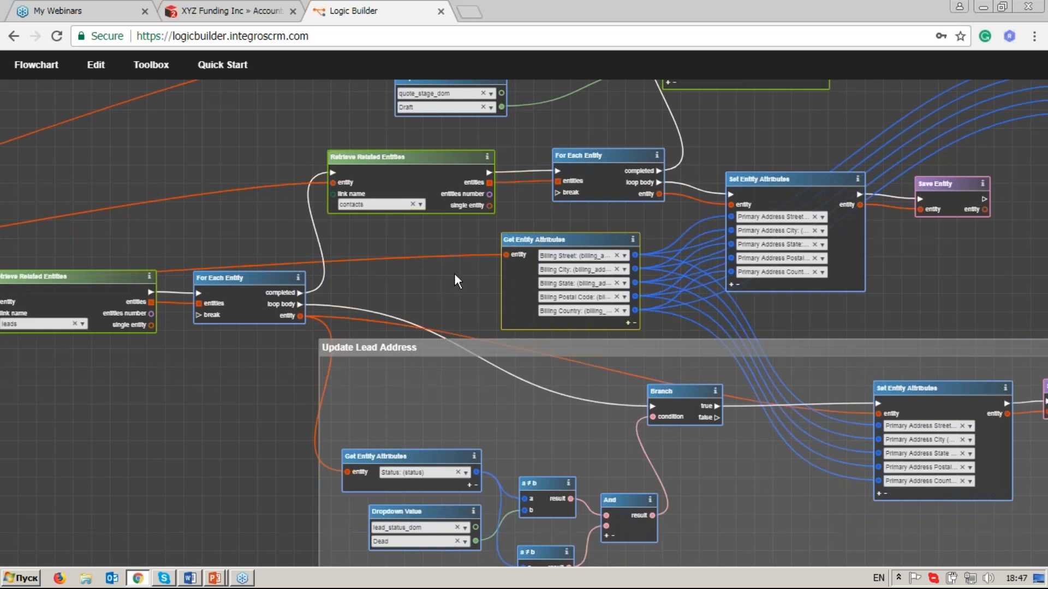
pyautogui.moveTo(454, 274); pyautogui.dragTo(422, 253)
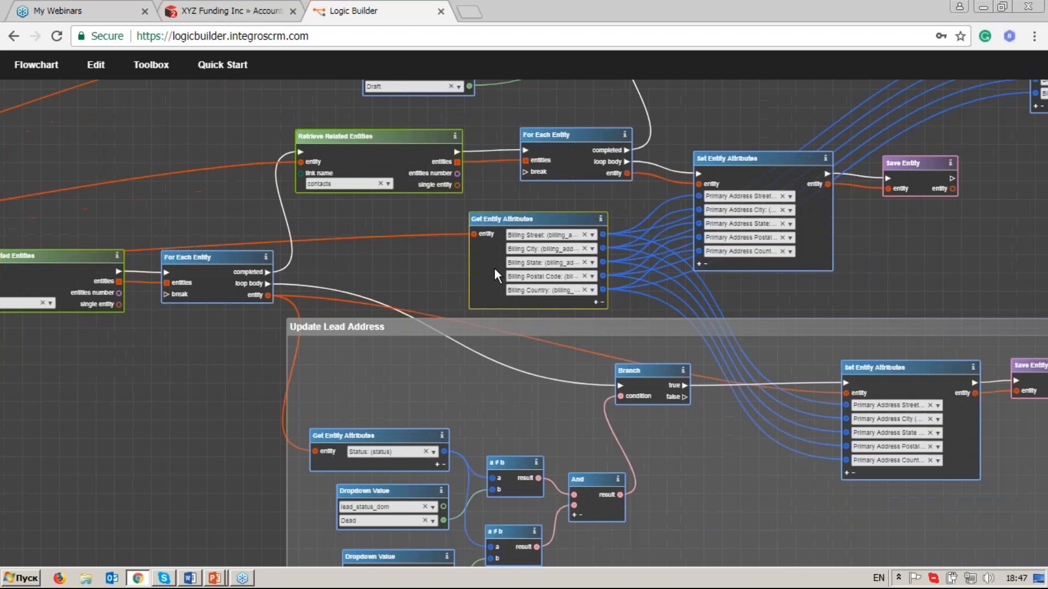
pyautogui.click(650, 215)
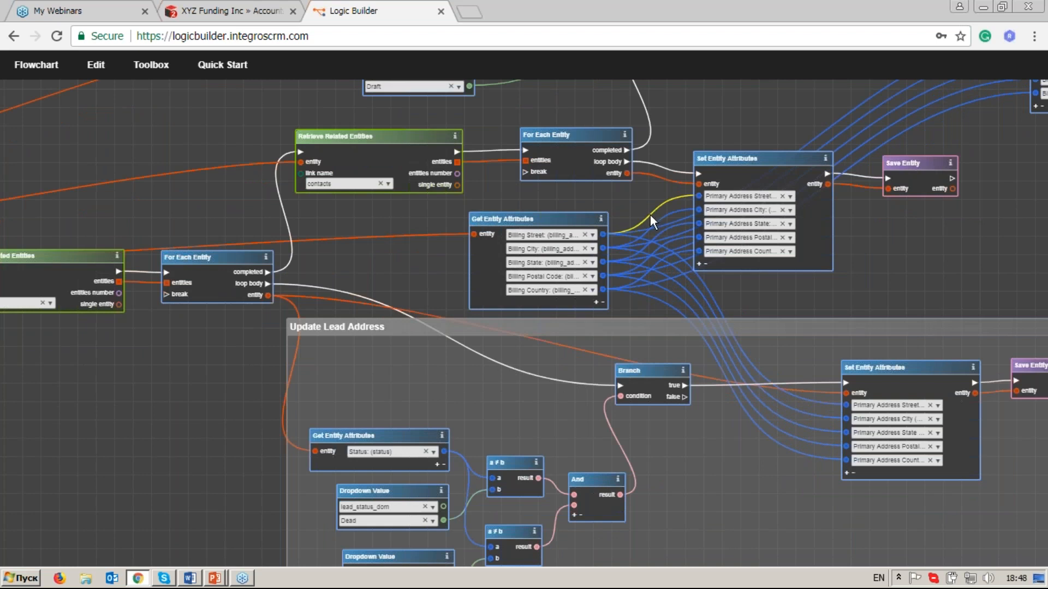
pyautogui.click(548, 218)
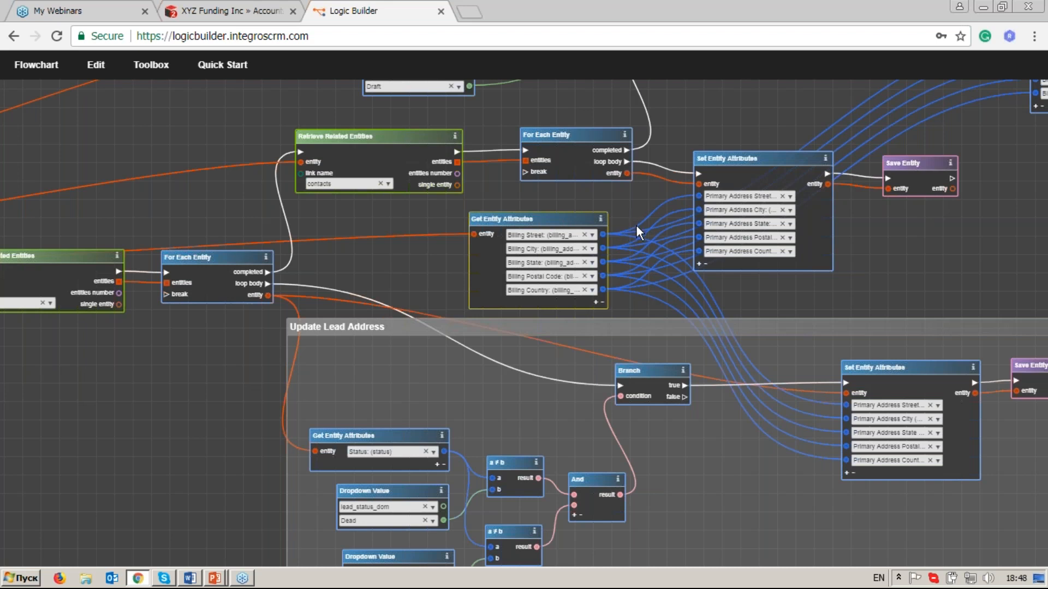
# Examine the execution links between the retrieval and loop operators, tracing the Branch, leads Retrieve Related Entities and For Each Entity sequence.
pyautogui.scroll(1, 636, 225)
pyautogui.scroll(1, 607, 251)
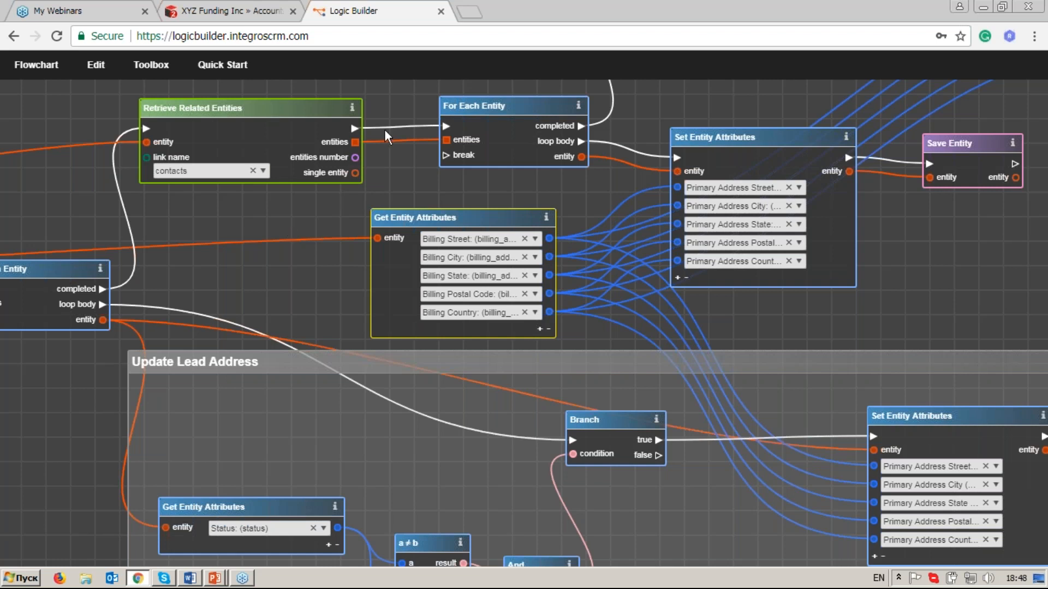
pyautogui.moveTo(305, 218); pyautogui.dragTo(353, 243)
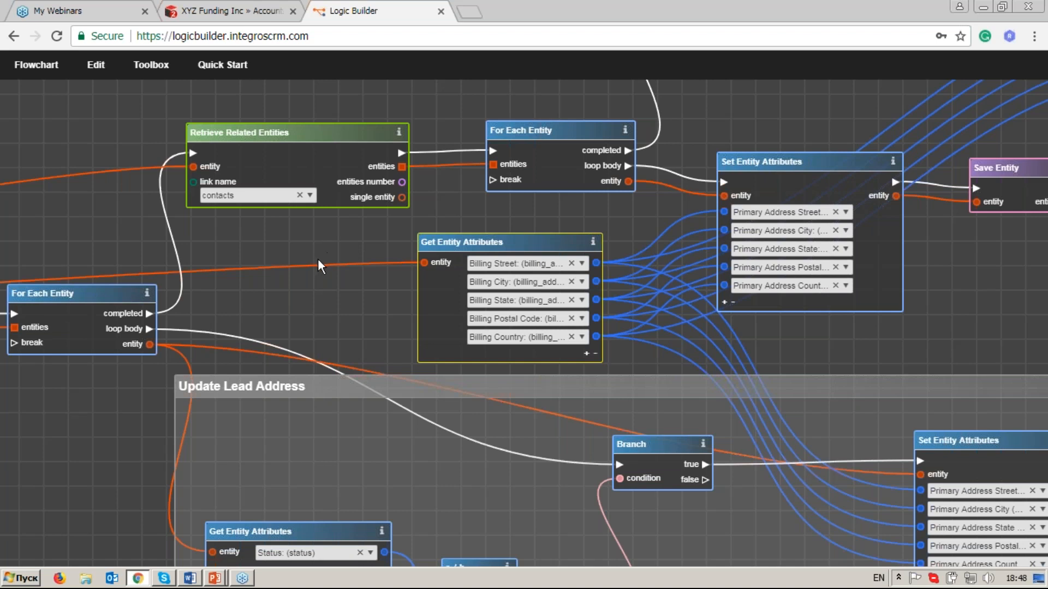
pyautogui.moveTo(318, 259); pyautogui.dragTo(705, 330)
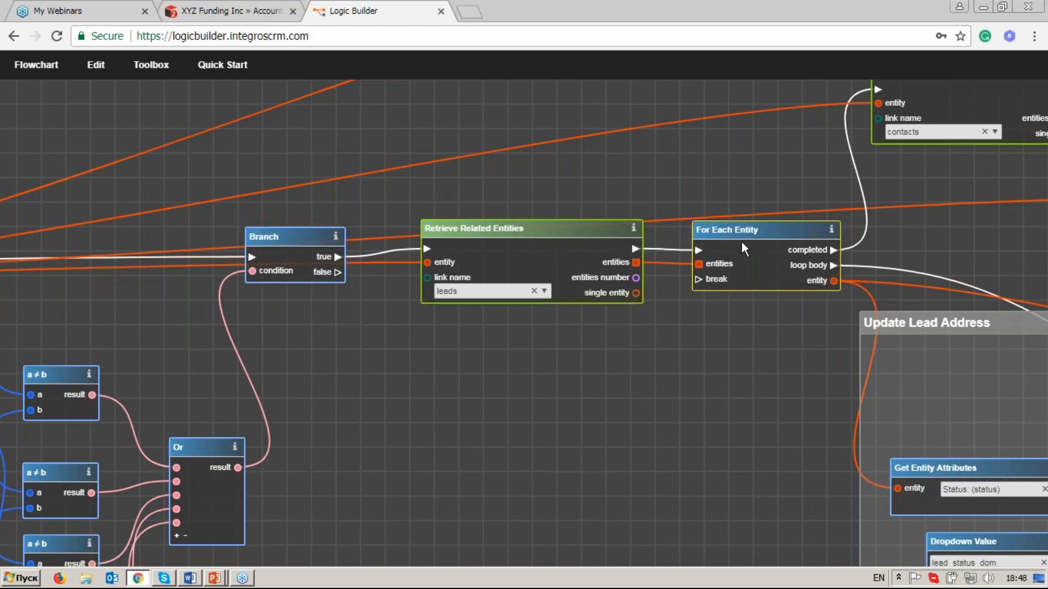
pyautogui.click(271, 237)
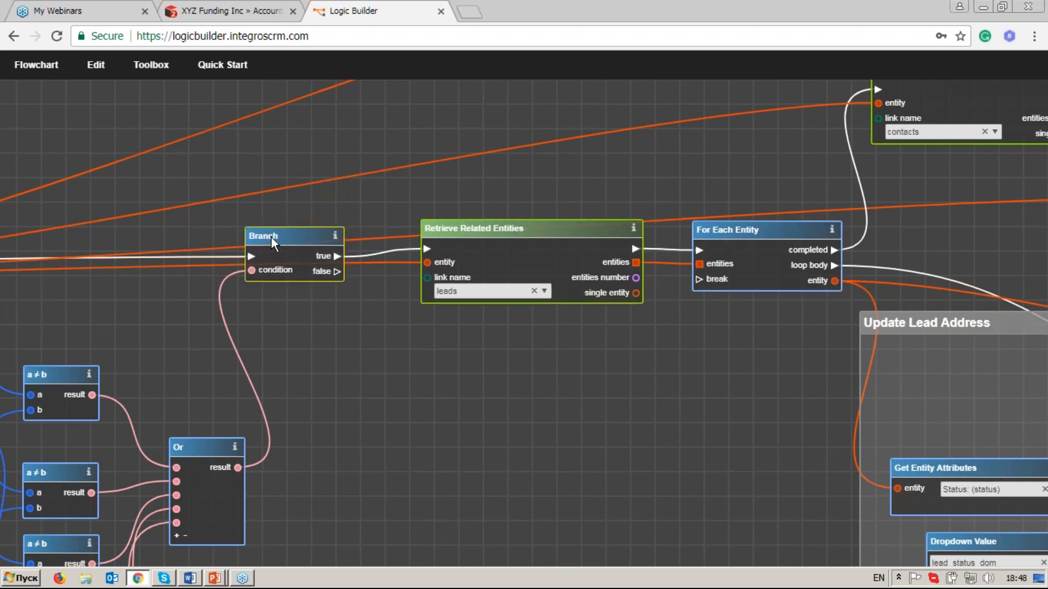
pyautogui.click(497, 228)
pyautogui.click(734, 228)
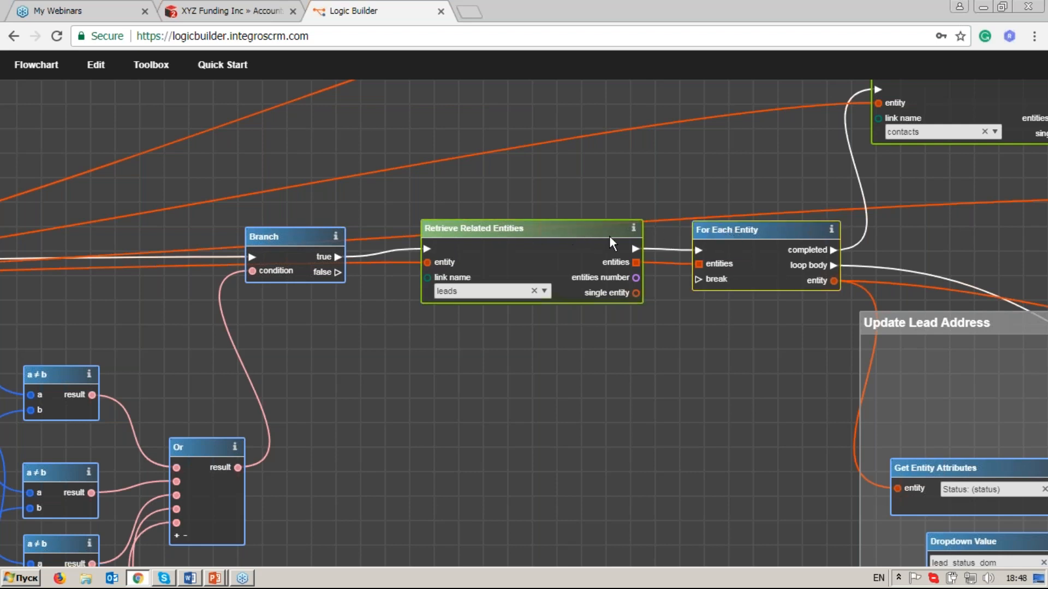
pyautogui.moveTo(638, 251); pyautogui.dragTo(877, 96)
pyautogui.moveTo(877, 97); pyautogui.dragTo(710, 154)
pyautogui.rightClick(710, 152)
pyautogui.click(709, 151)
pyautogui.rightClick(665, 154)
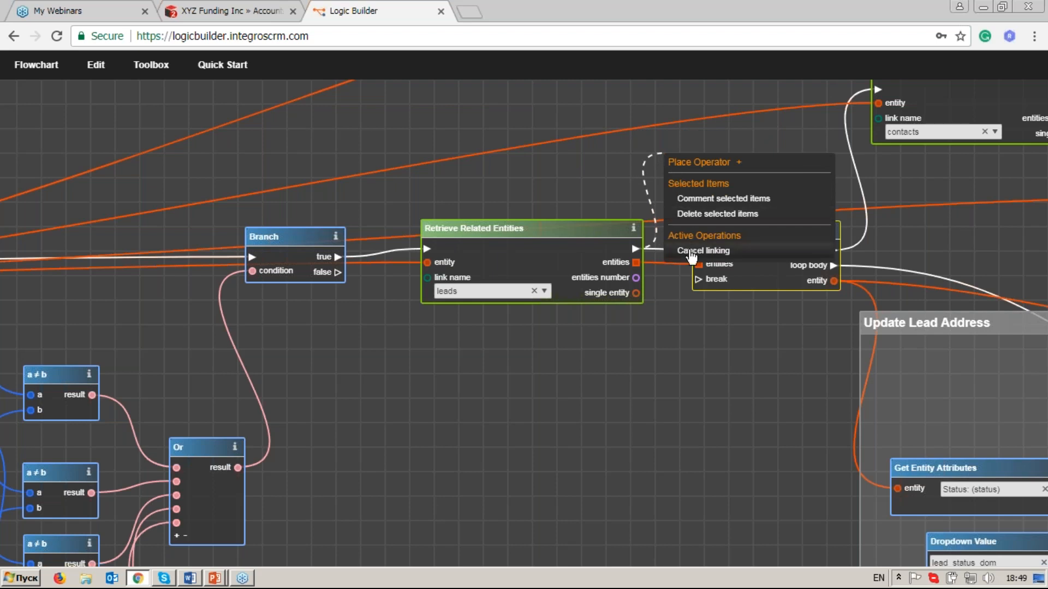
pyautogui.click(692, 252)
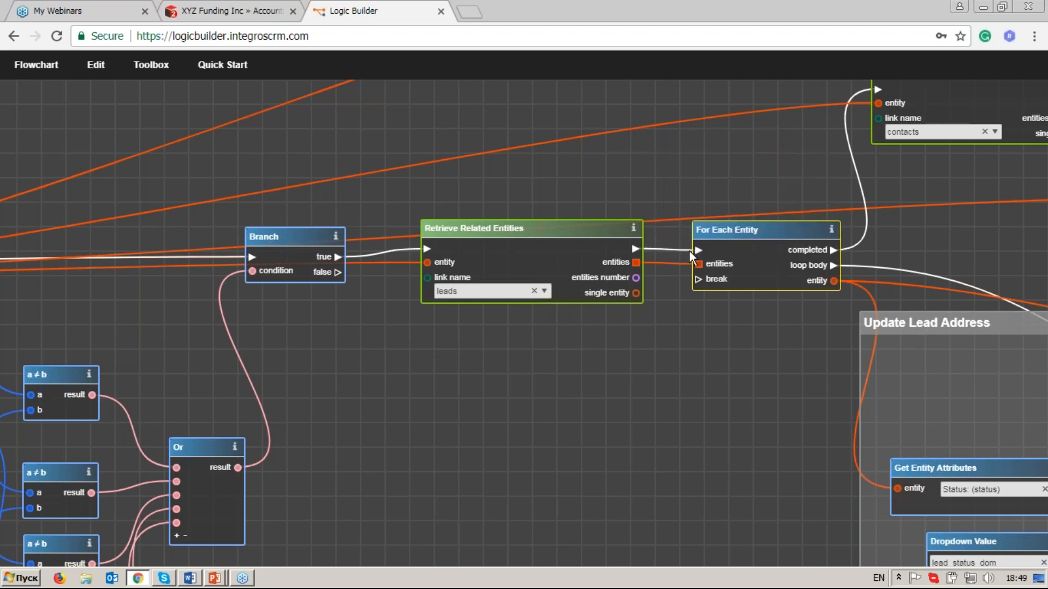
# Save the flowchart under the name "Upd Address for Lead, Contacts, Quotes from Acc".
pyautogui.moveTo(452, 335); pyautogui.dragTo(499, 260)
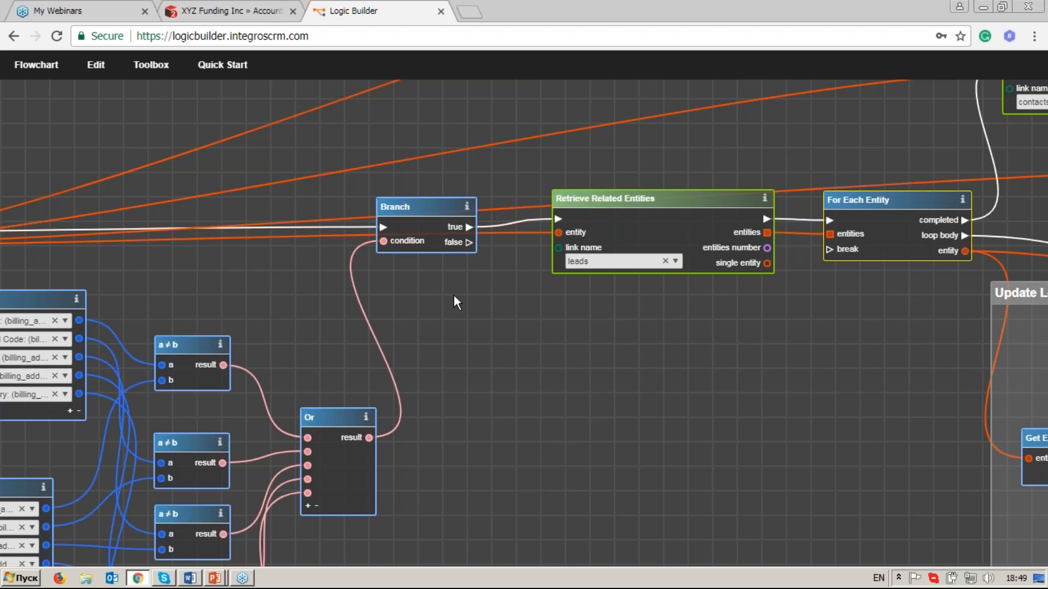
pyautogui.moveTo(454, 296); pyautogui.dragTo(566, 255)
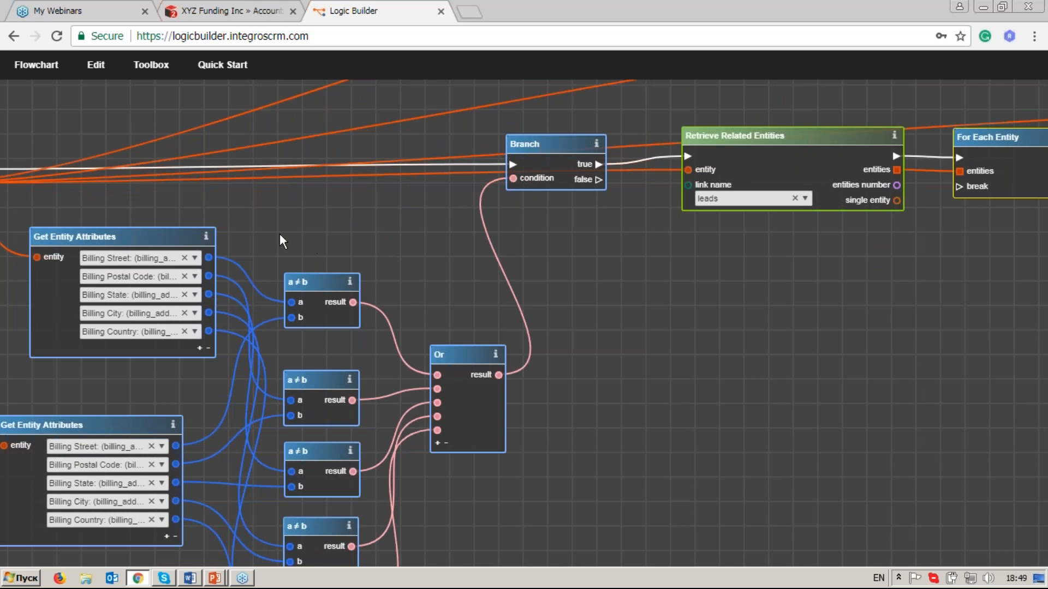
pyautogui.click(48, 77)
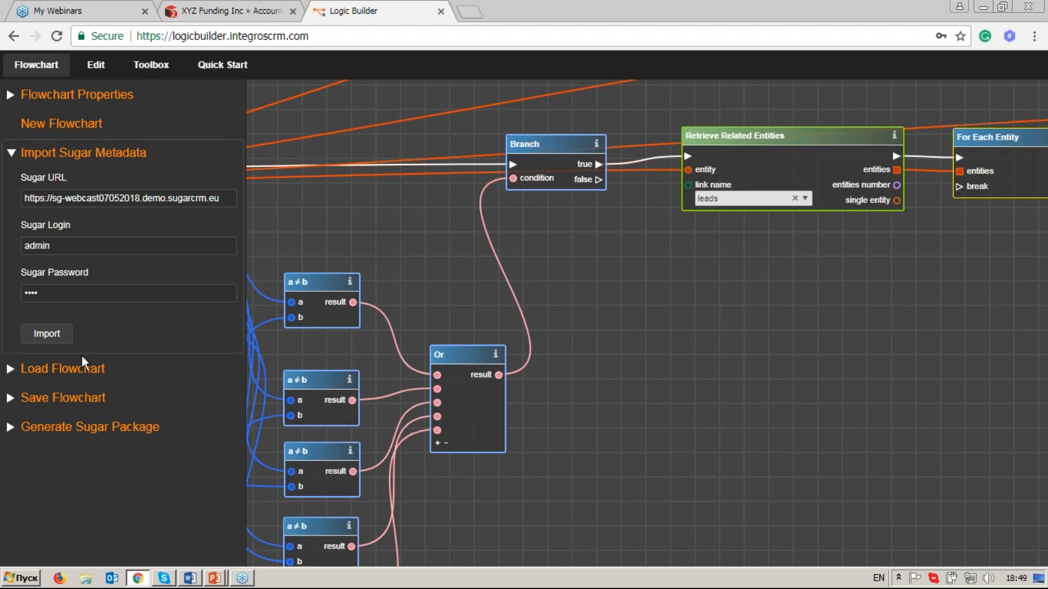
pyautogui.click(82, 404)
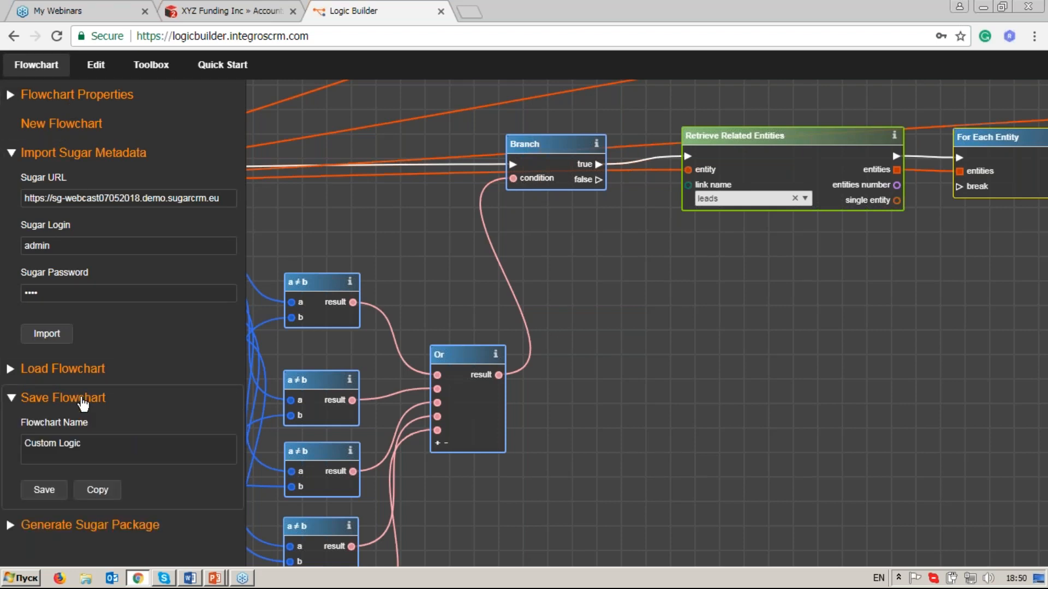
pyautogui.click(90, 440)
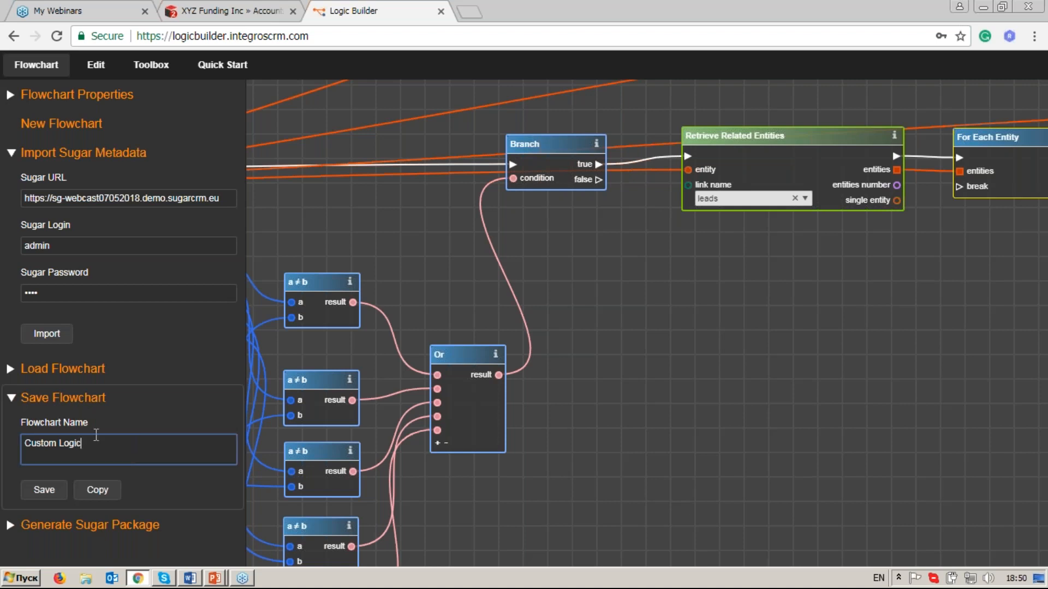
pyautogui.press('BackSpace')
pyautogui.press('BackSpace')
pyautogui.press('BackSpace')
pyautogui.press('BackSpace')
pyautogui.press('BackSpace')
pyautogui.press('BackSpace')
pyautogui.press('BackSpace')
pyautogui.press('BackSpace')
pyautogui.press('BackSpace')
pyautogui.press('BackSpace')
pyautogui.press('BackSpace')
pyautogui.write('Upd Address for Lead, Co')
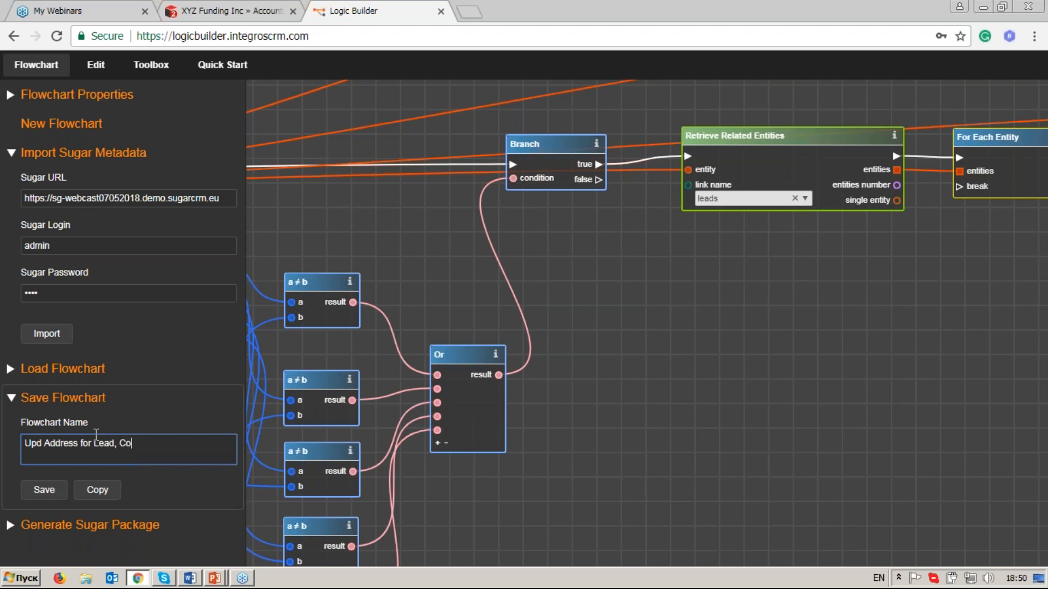
pyautogui.write('ntacts, Quotes from Acc')
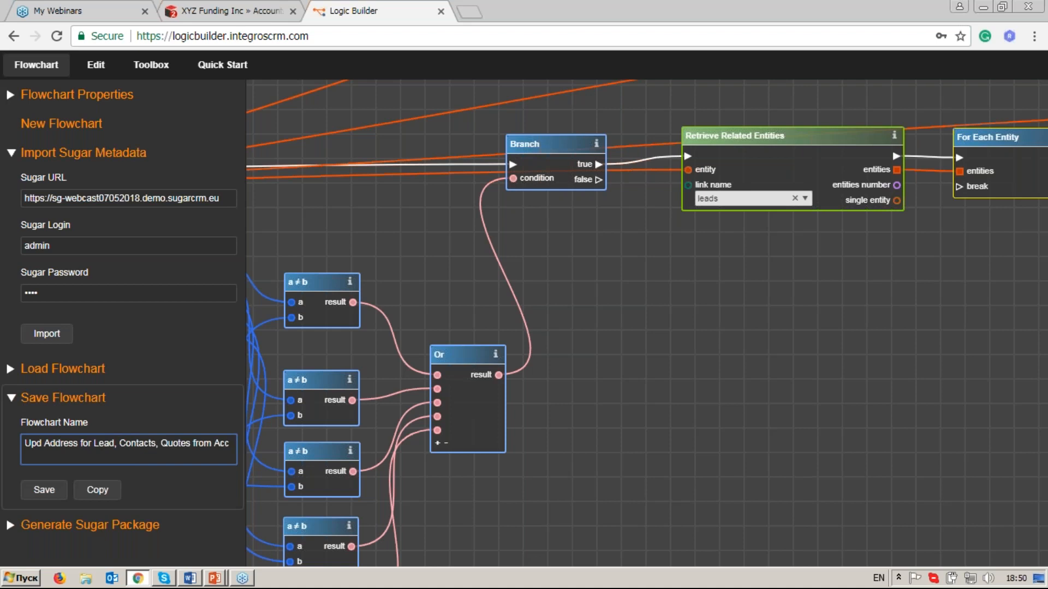
pyautogui.click(53, 498)
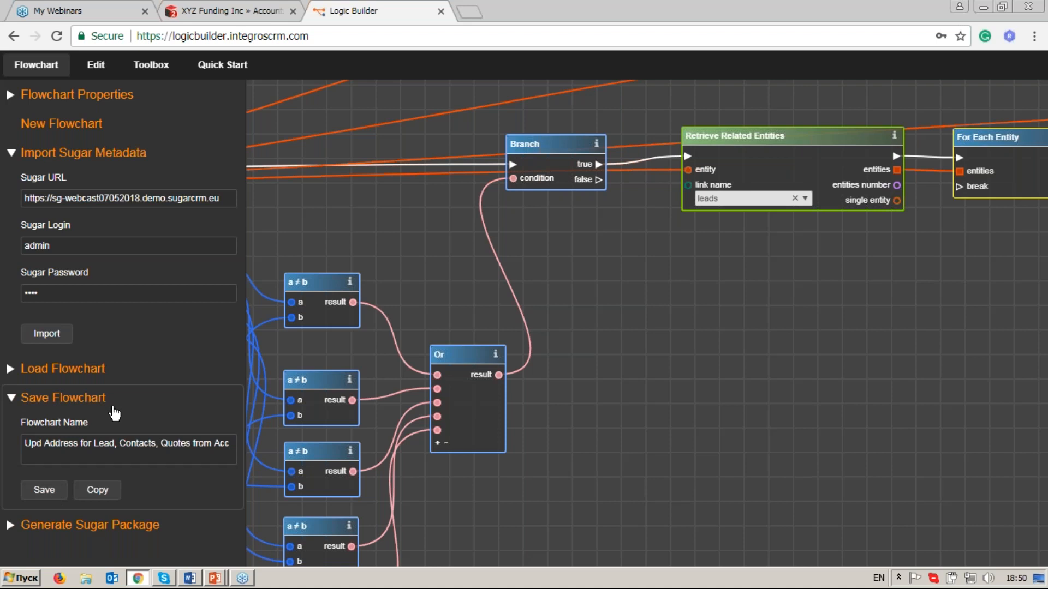
# Generate the Sugar package from the flowchart, using the description "Upd Address for Lead, Contacts, Quotes from Acc".
pyautogui.click(128, 532)
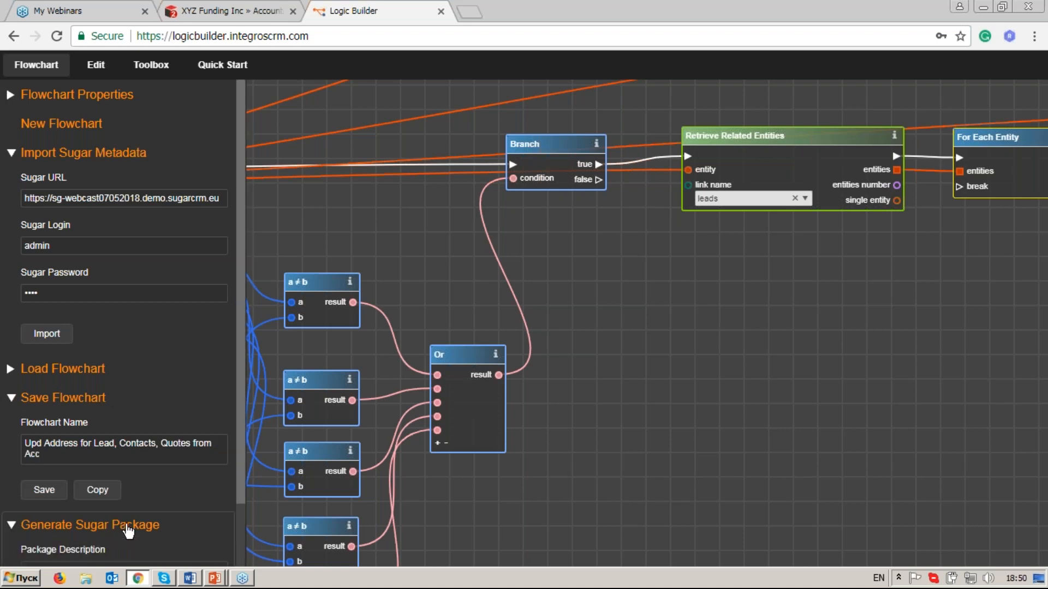
pyautogui.scroll(-2, 129, 532)
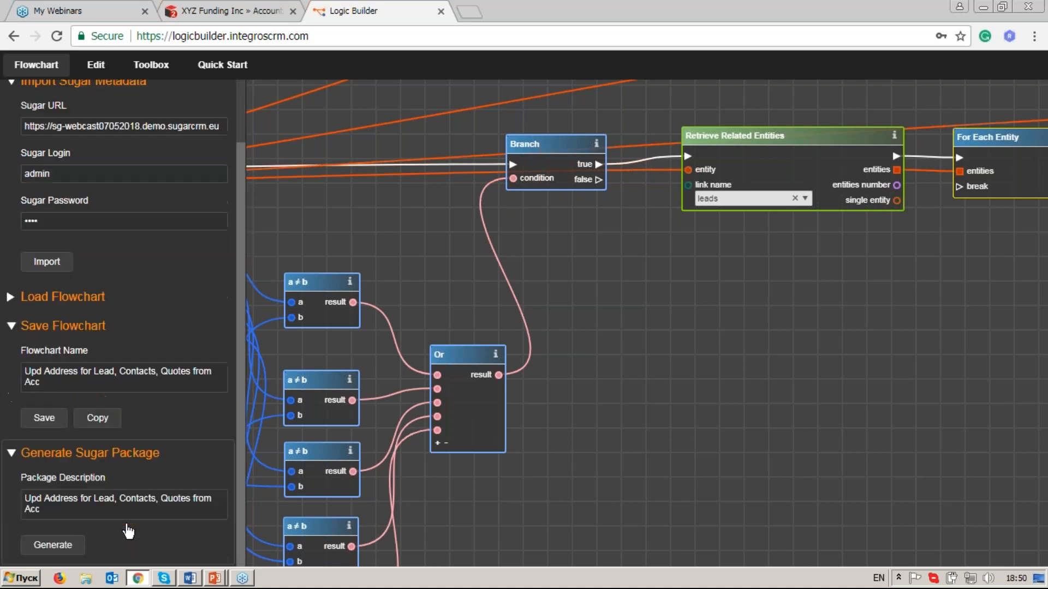
pyautogui.click(66, 551)
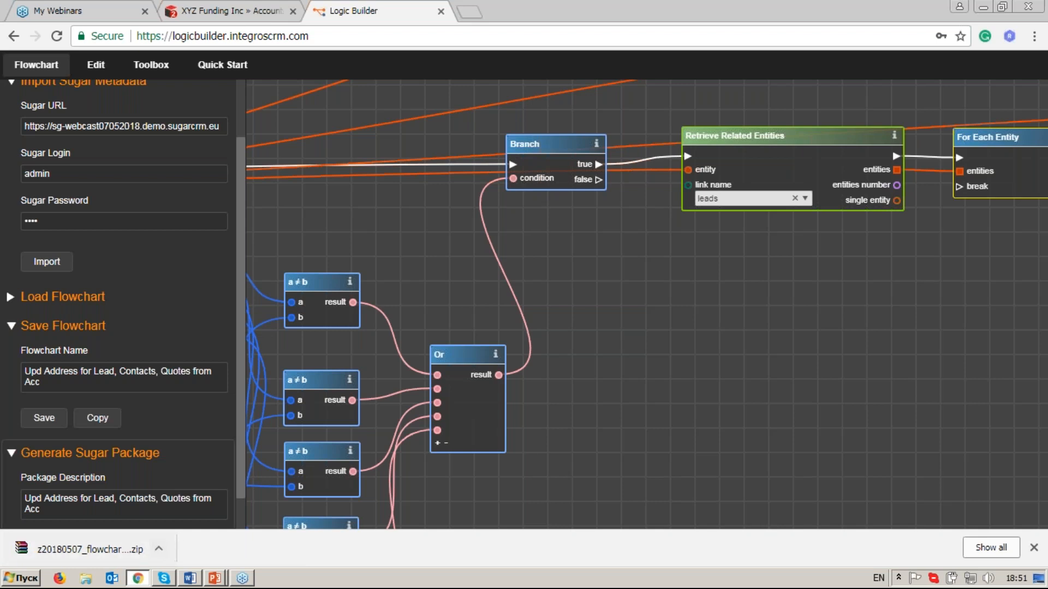
# Switch to SugarCRM and open the Module Loader from the administration developer tools.
pyautogui.click(256, 15)
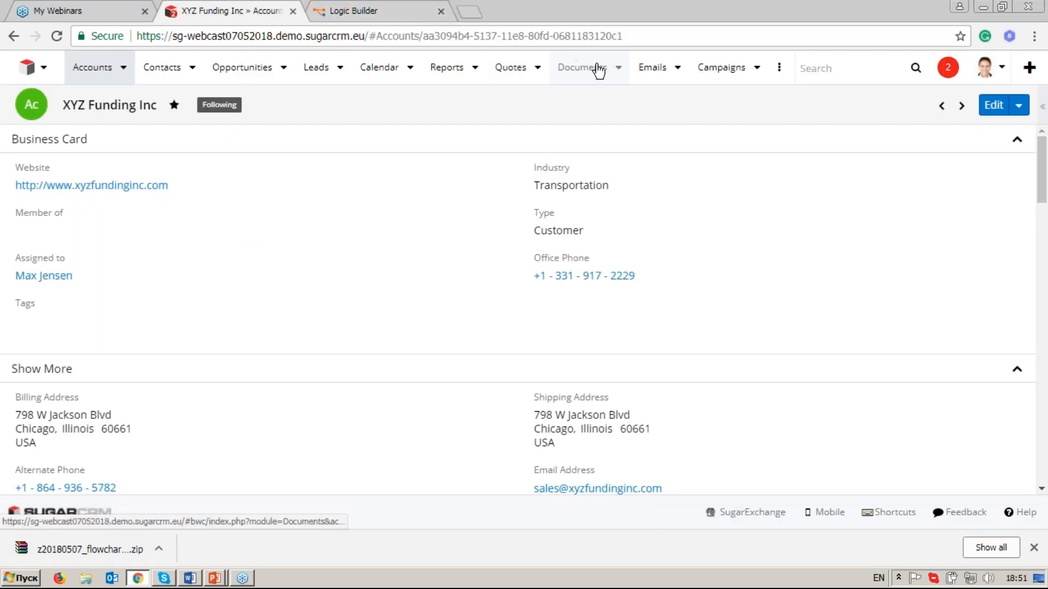
pyautogui.click(987, 74)
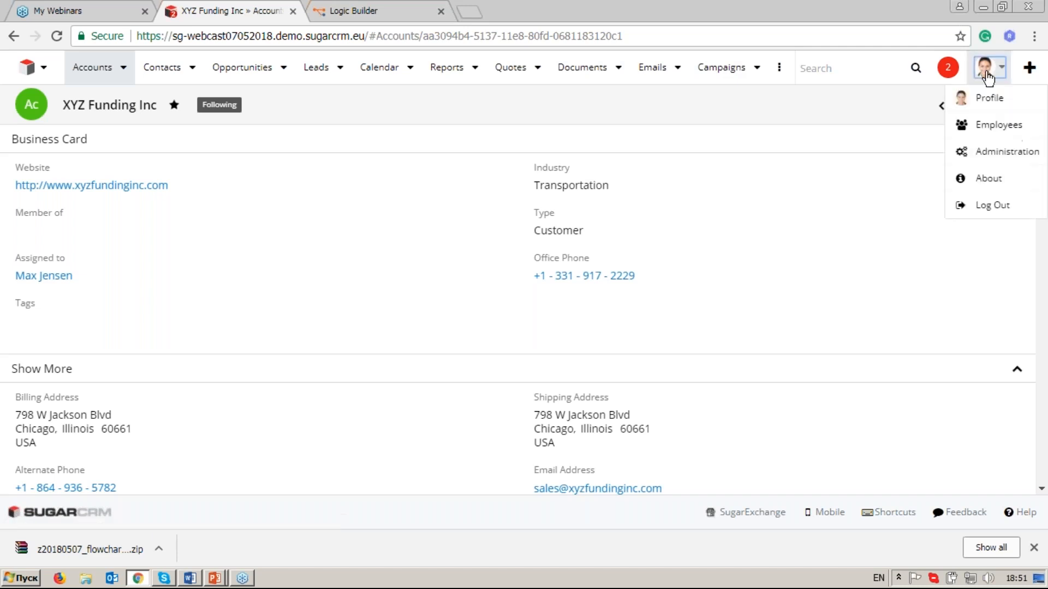
pyautogui.click(1005, 152)
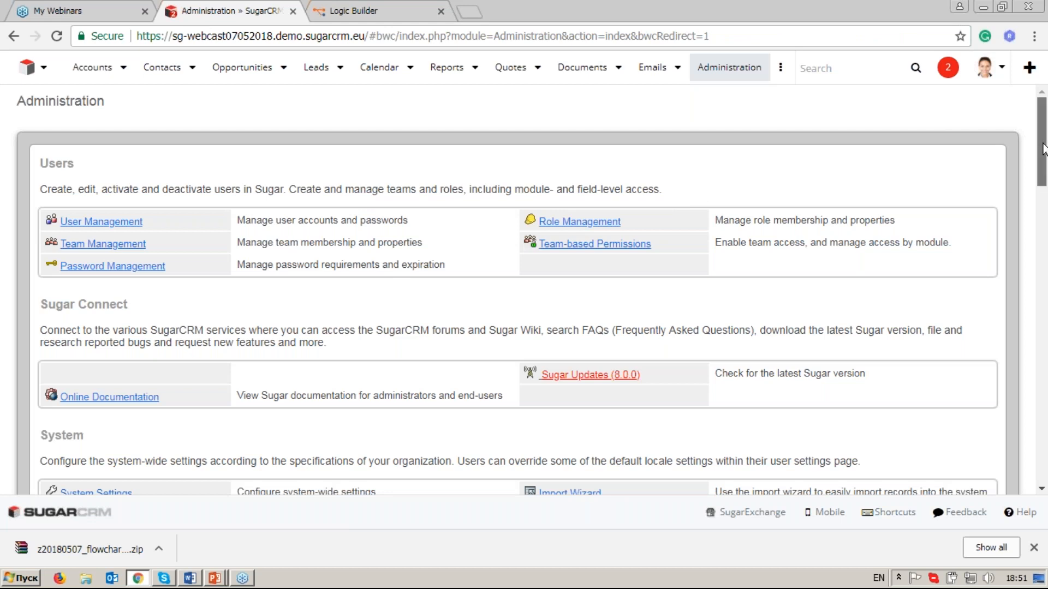
pyautogui.moveTo(1042, 149); pyautogui.dragTo(1044, 295)
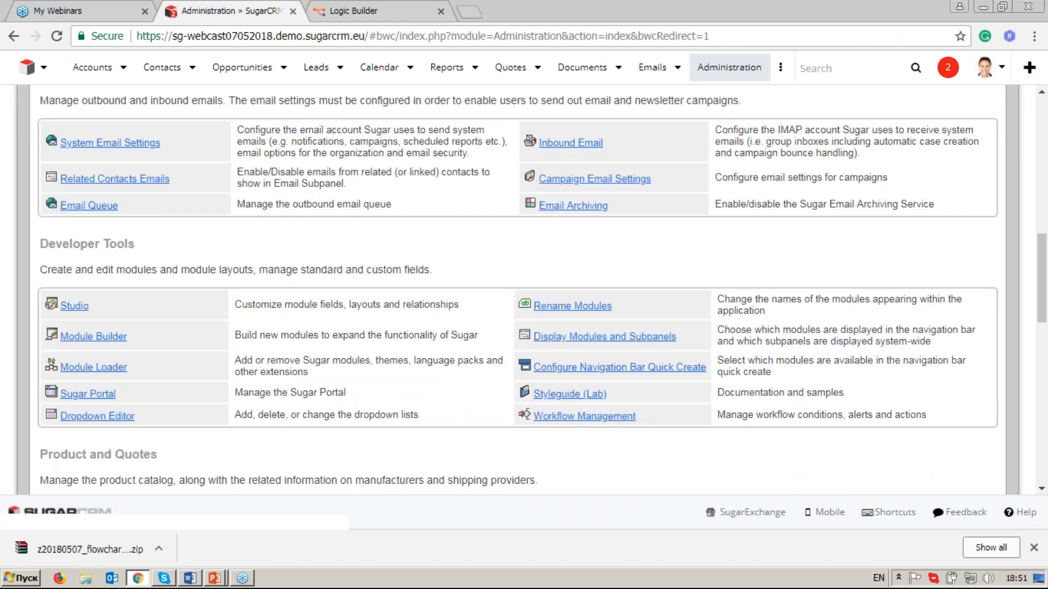
pyautogui.click(103, 369)
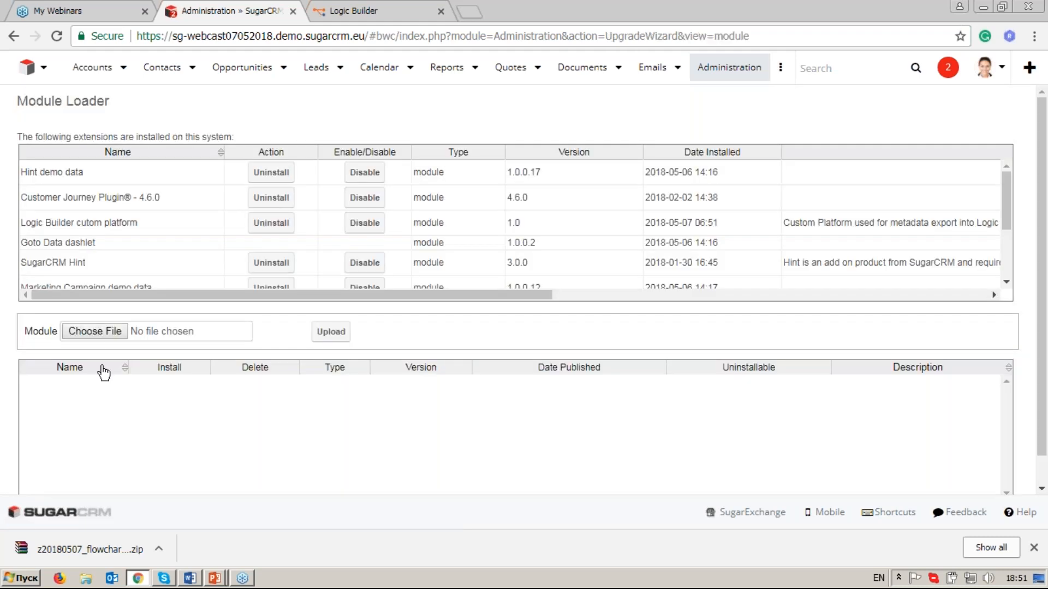
# Upload the newly generated package z20180507_flowchart_lb5af075e5817a08_09923432.zip to the Module Loader and commit its installation.
pyautogui.click(105, 333)
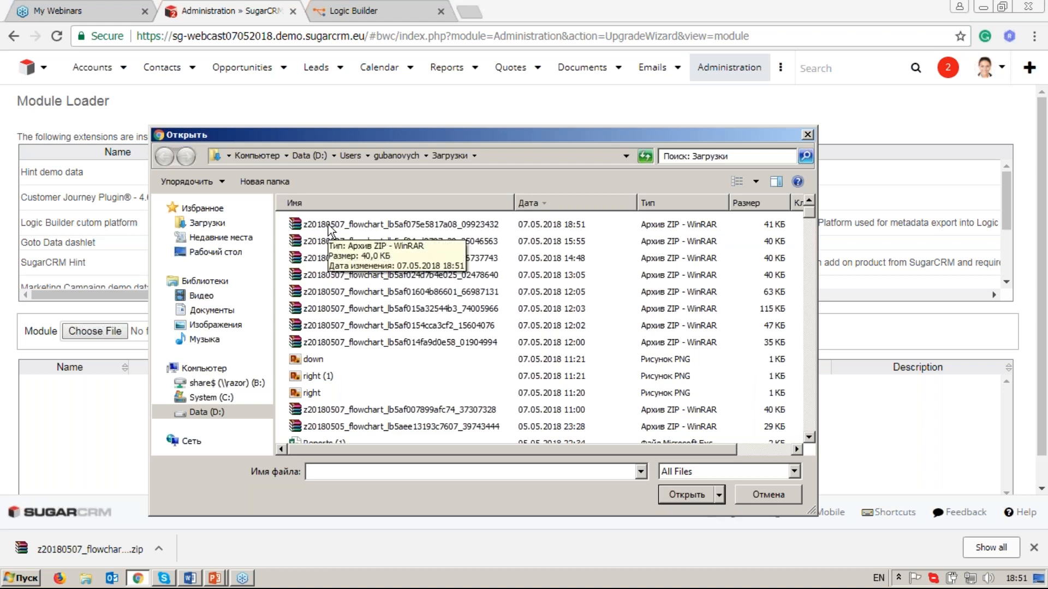
pyautogui.click(332, 229)
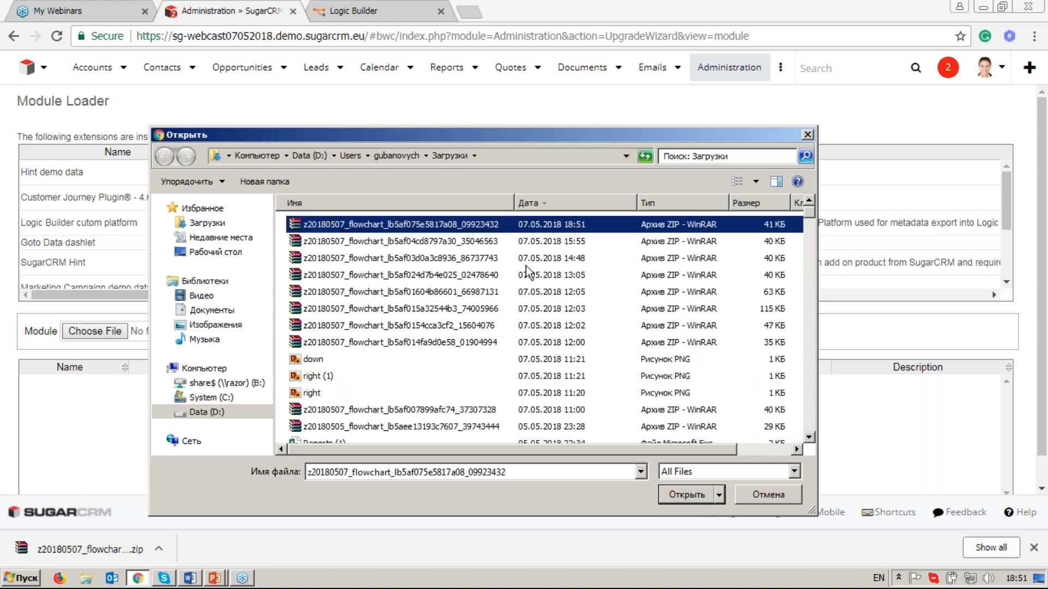
pyautogui.click(680, 490)
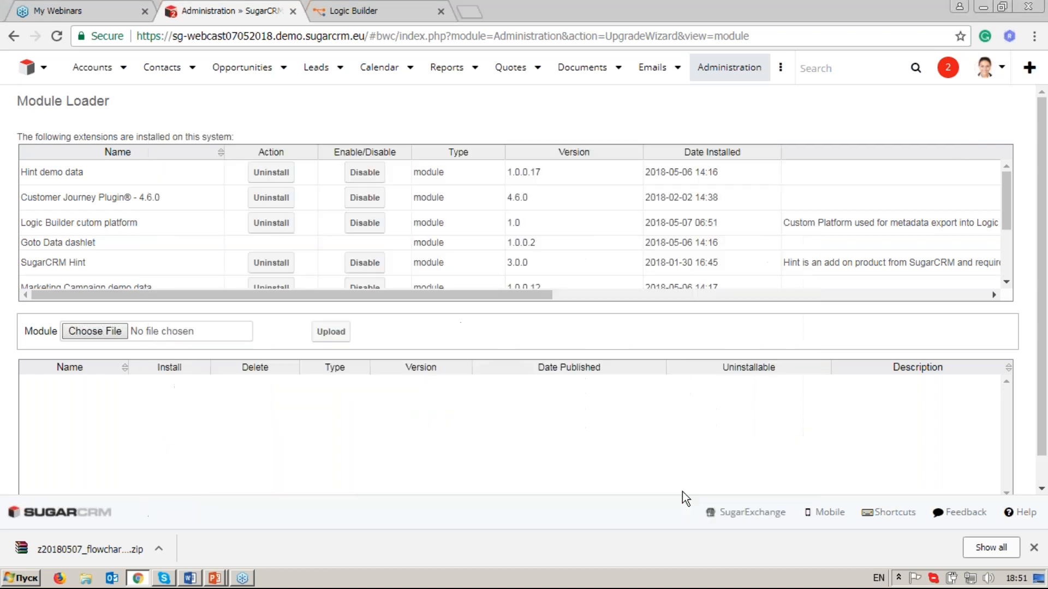
pyautogui.click(339, 334)
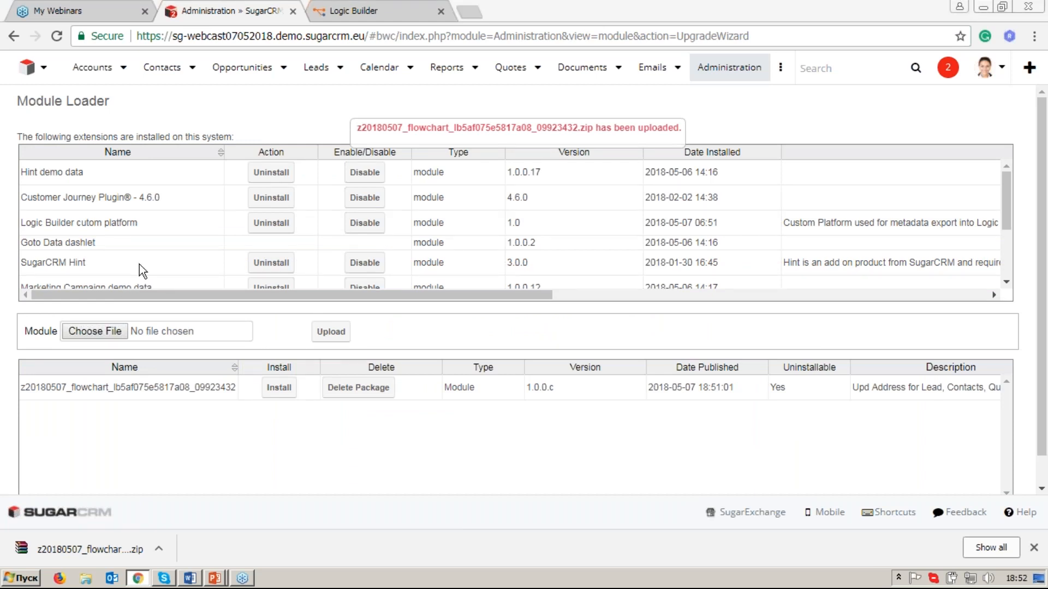
pyautogui.click(270, 389)
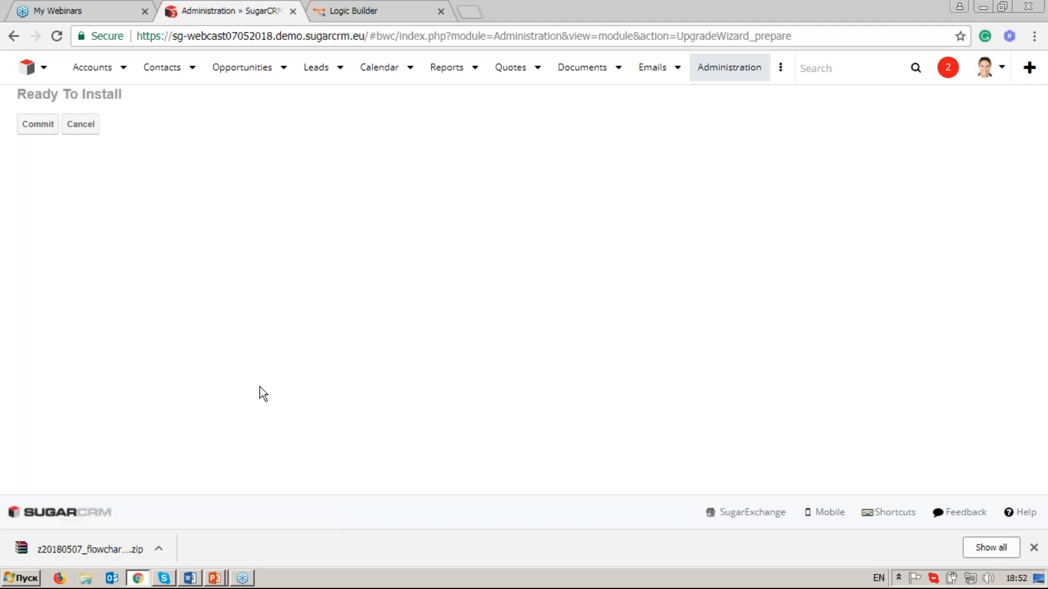
pyautogui.click(39, 130)
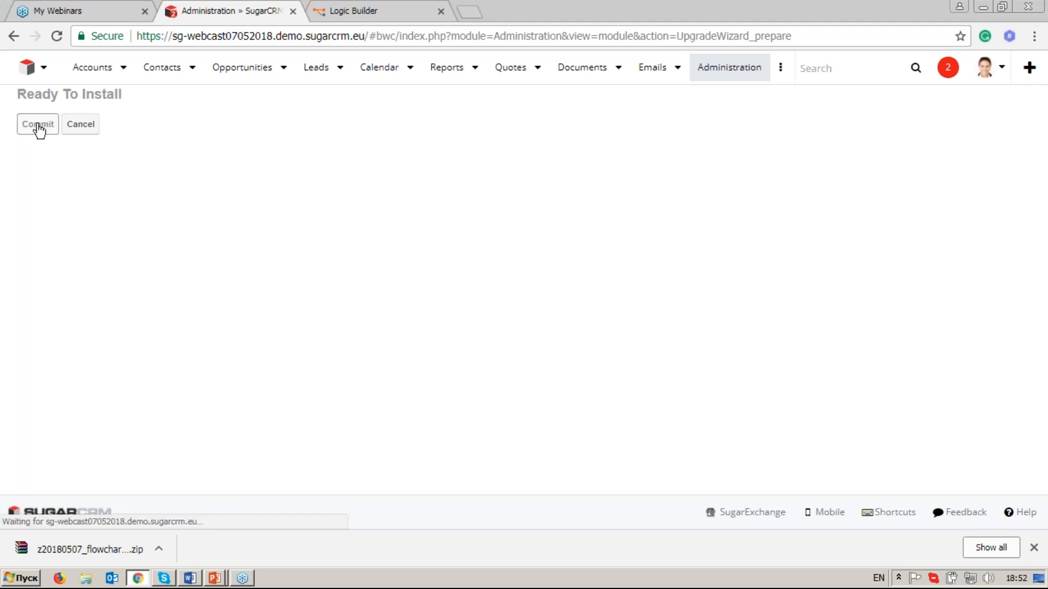
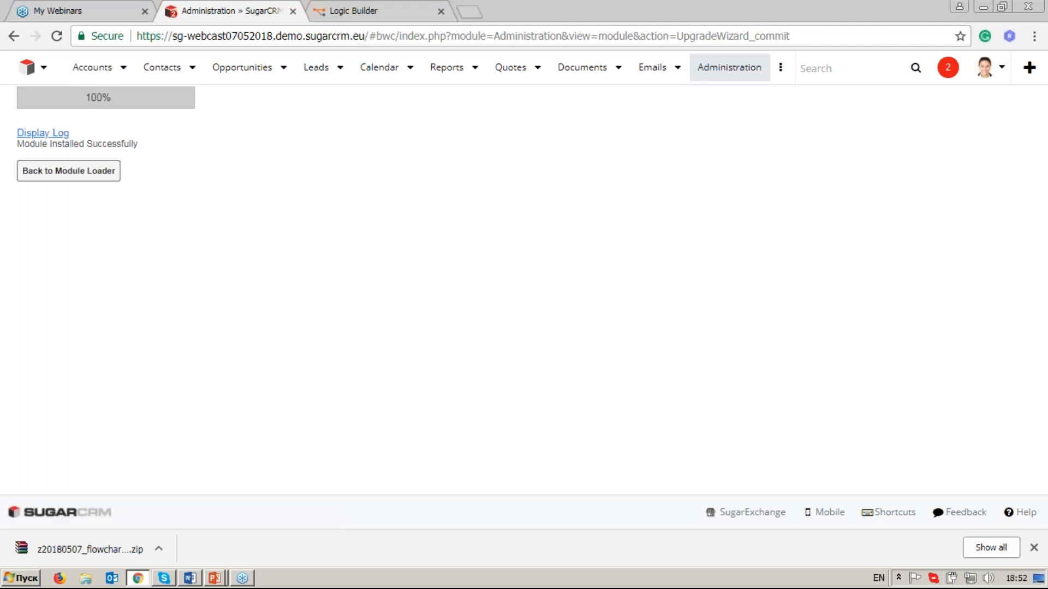
# Return to the Module Loader and open the XYZ Funding Inc account record.
pyautogui.click(105, 171)
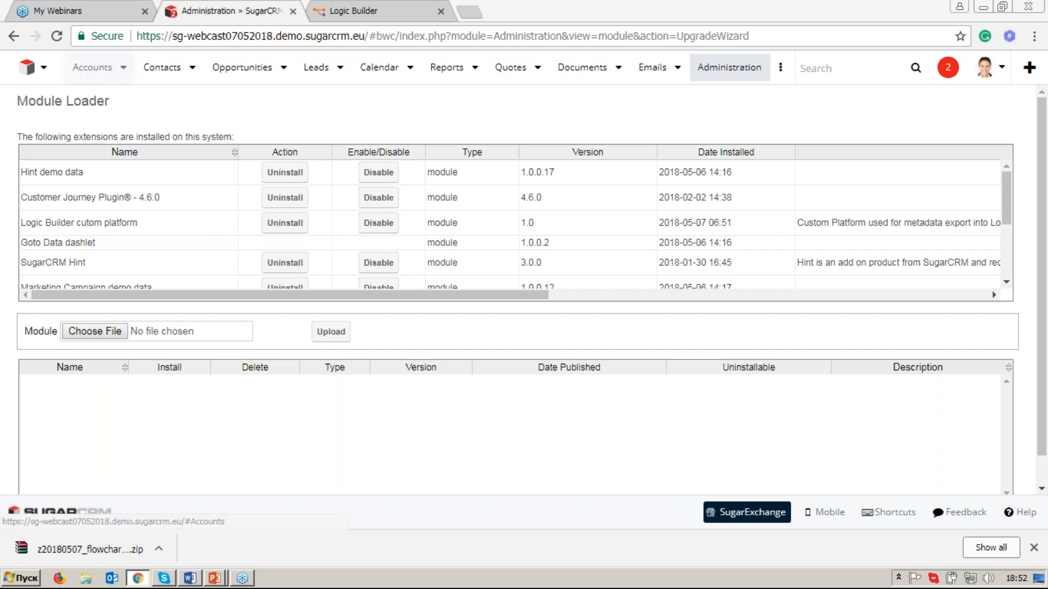
pyautogui.click(123, 69)
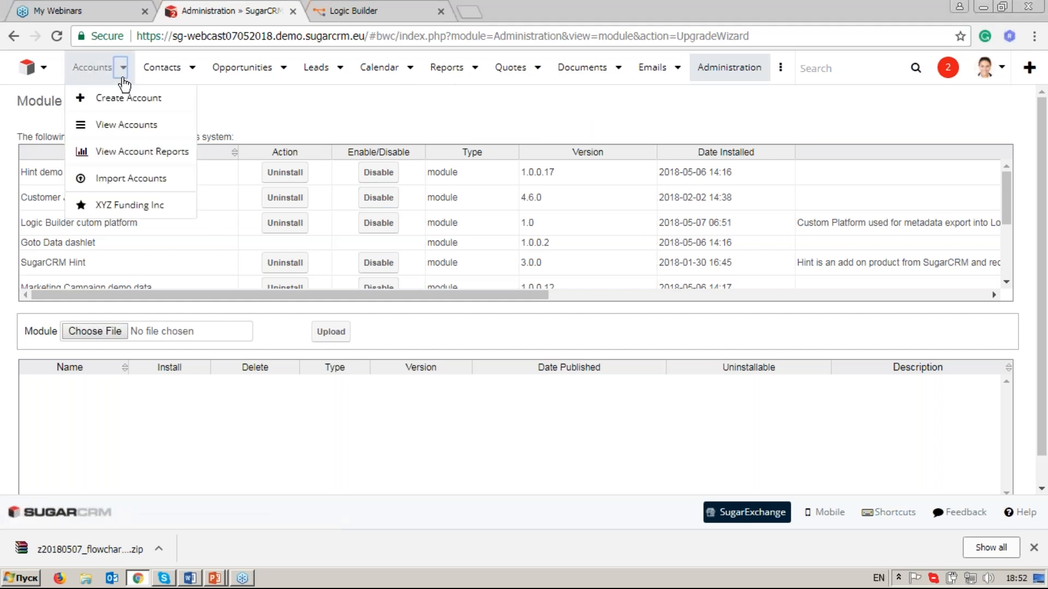
pyautogui.click(129, 206)
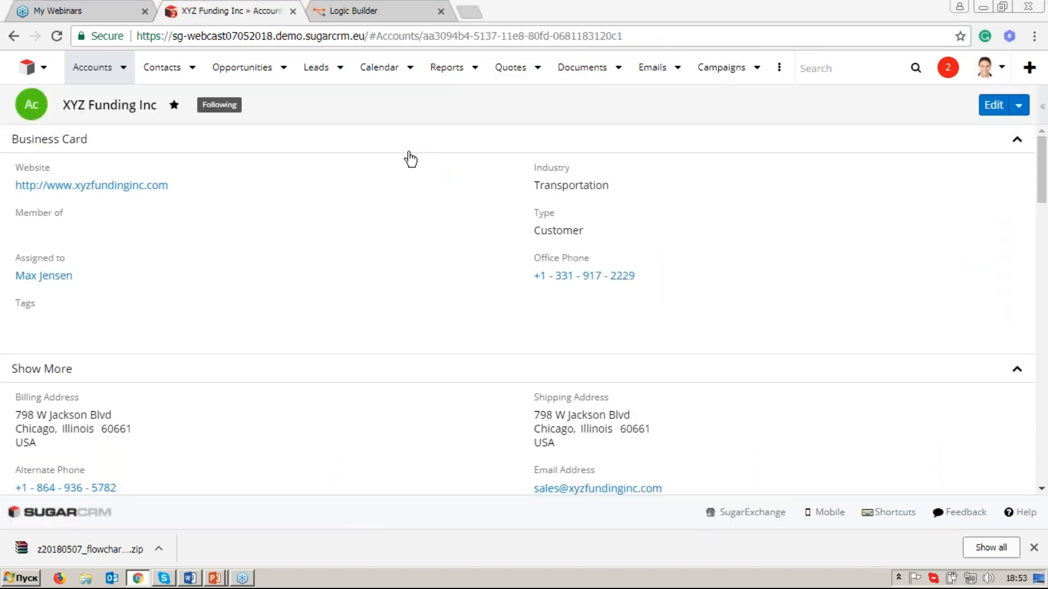
# Open the first related contact of XYZ Funding Inc in a separate browser tab.
pyautogui.moveTo(1044, 172); pyautogui.dragTo(1043, 192)
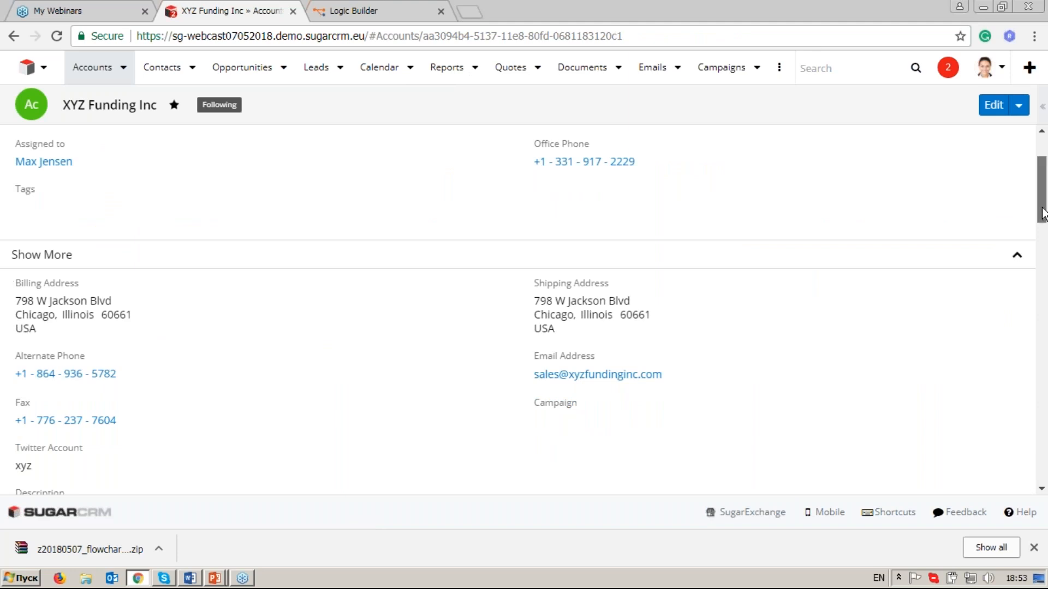
pyautogui.moveTo(1043, 214); pyautogui.dragTo(1042, 365)
pyautogui.scroll(-4, 523, 348)
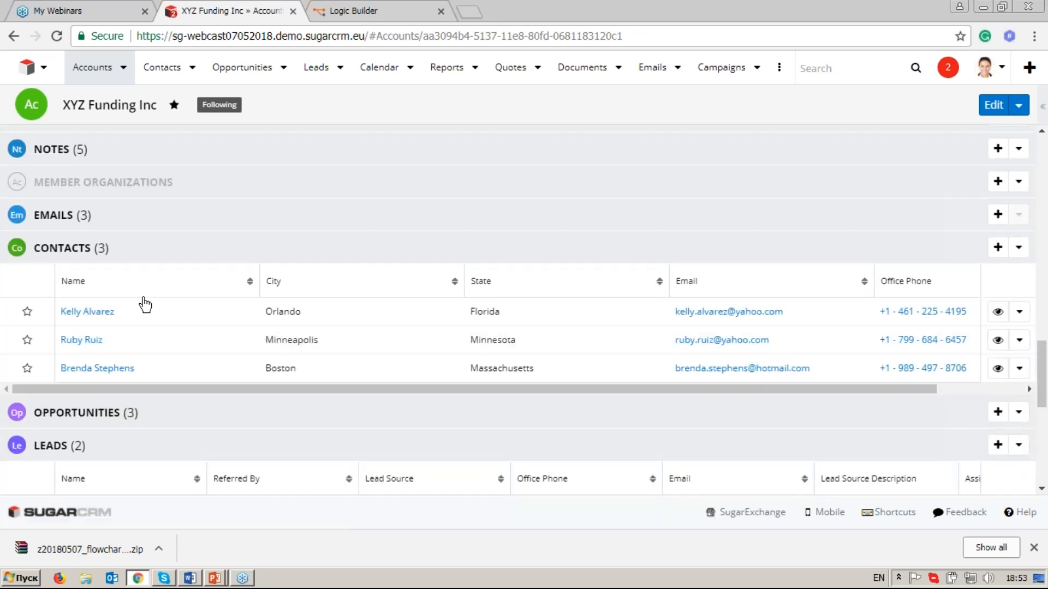
pyautogui.rightClick(103, 312)
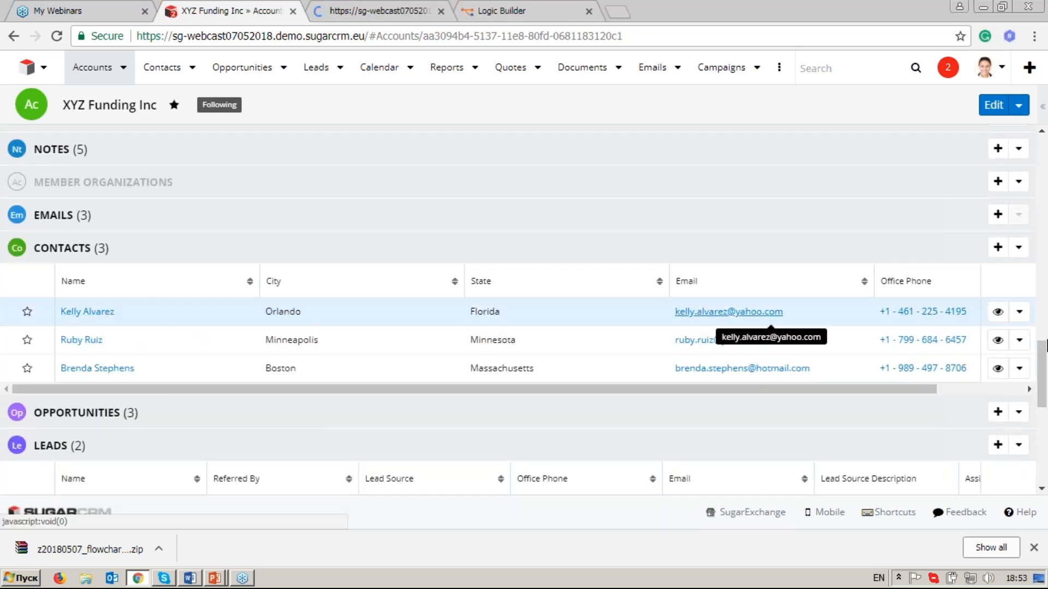
# Open both related leads of XYZ Funding Inc in separate browser tabs.
pyautogui.scroll(-1, 1045, 369)
pyautogui.moveTo(1045, 368); pyautogui.dragTo(1046, 390)
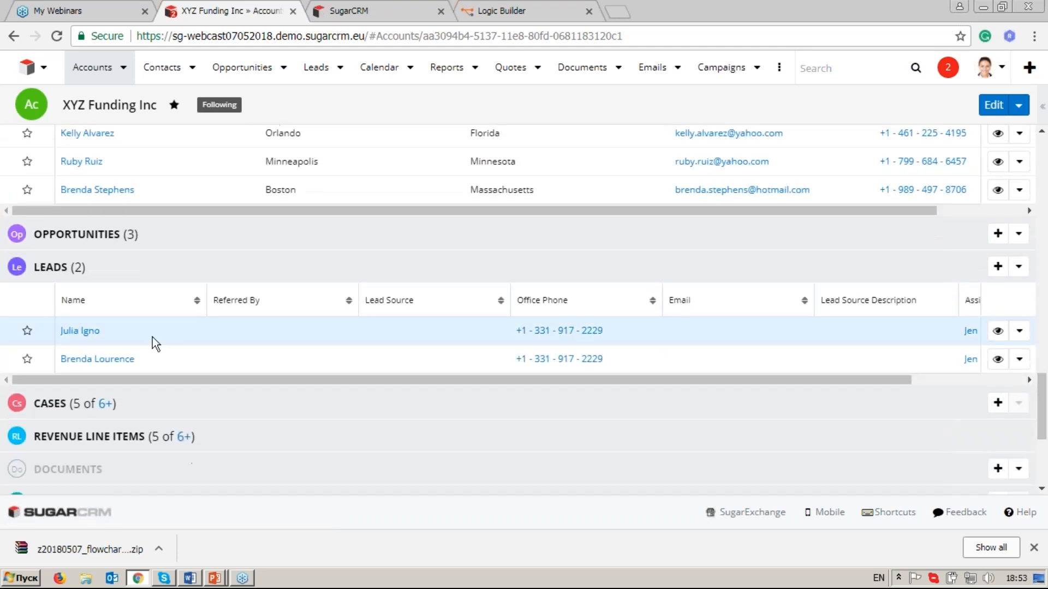
pyautogui.rightClick(88, 335)
pyautogui.click(101, 351)
pyautogui.rightClick(112, 361)
pyautogui.click(131, 372)
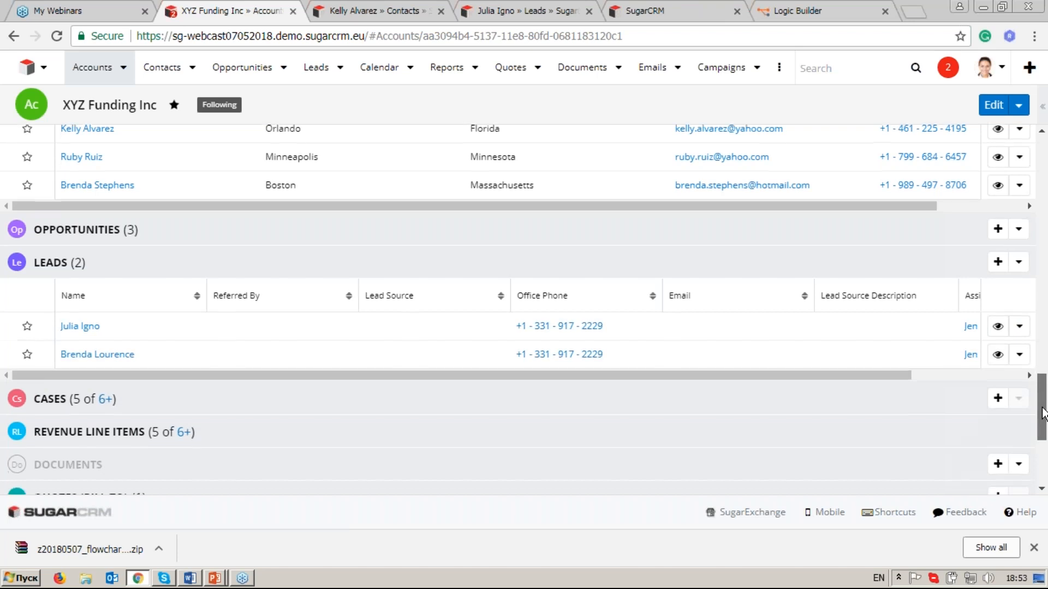
# Open the related bill-to quote Mirrors in a separate browser tab.
pyautogui.scroll(-3, 1043, 407)
pyautogui.rightClick(76, 394)
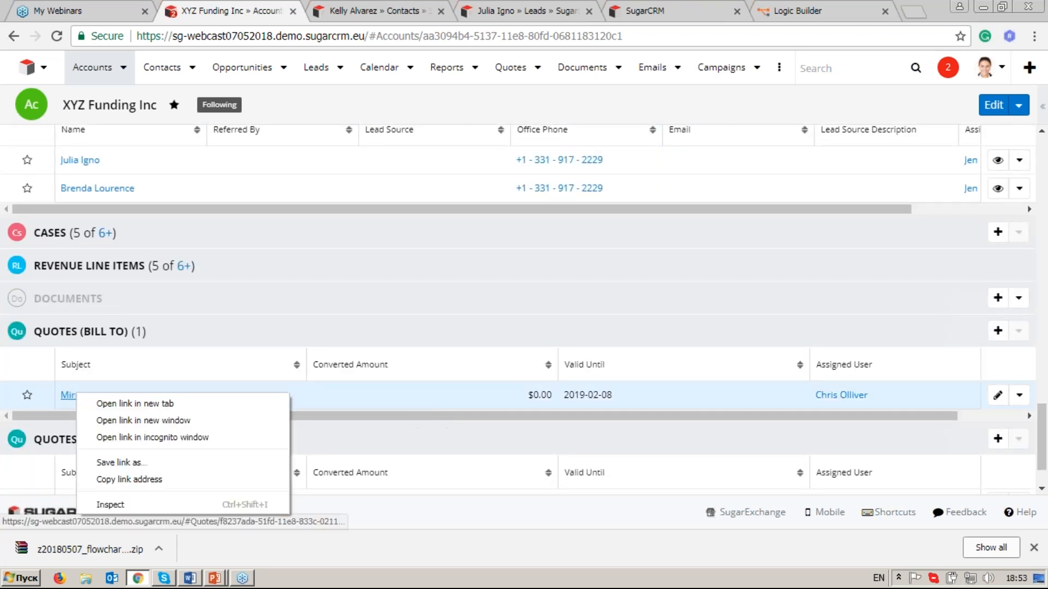
pyautogui.click(110, 405)
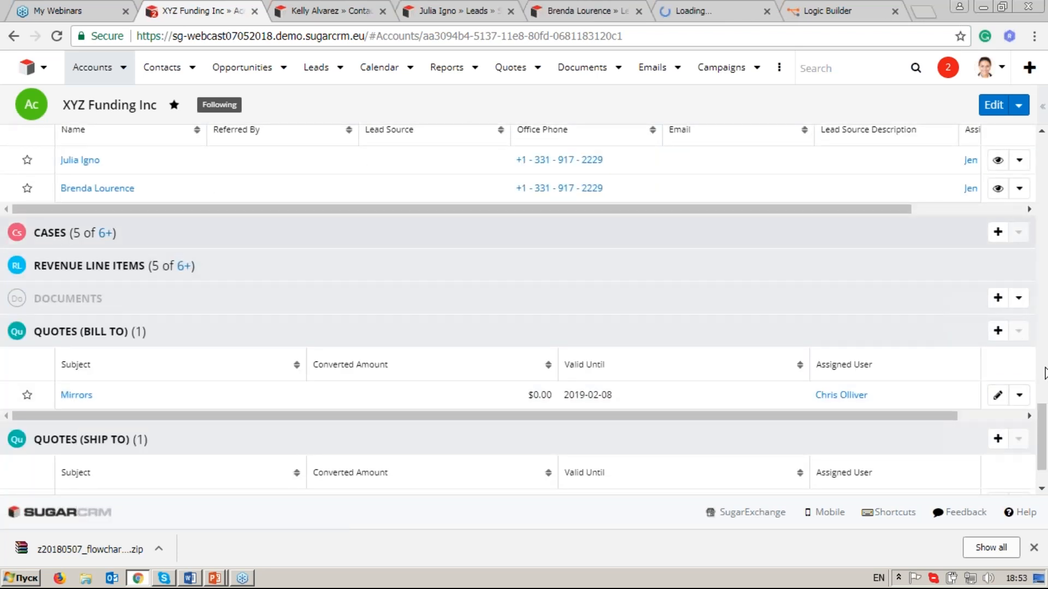
# Examine the current addresses of the opened contact and the first lead, and return to the account.
pyautogui.scroll(6, 1042, 431)
pyautogui.click(340, 9)
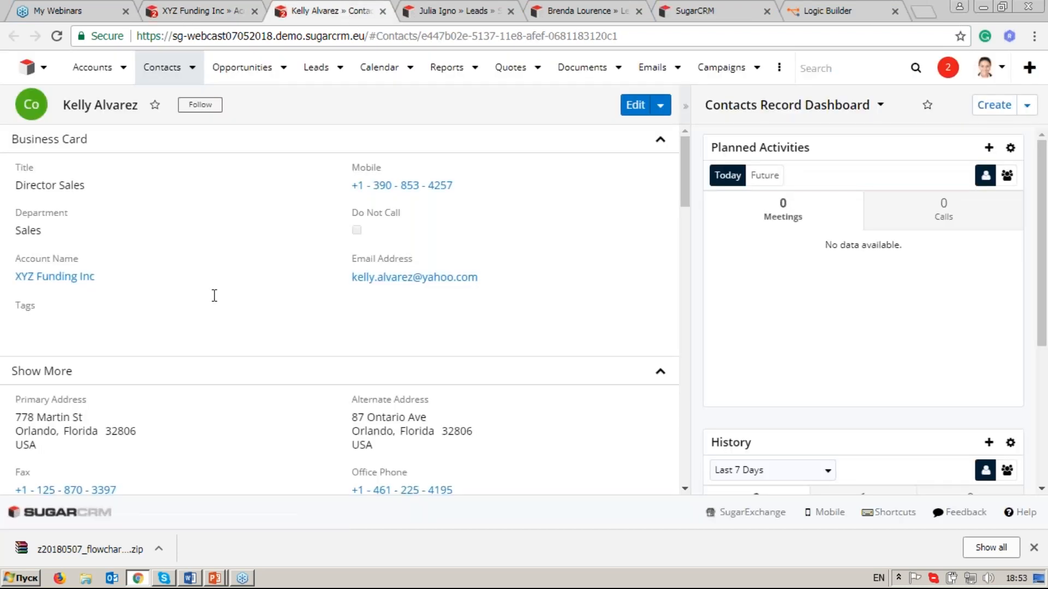
pyautogui.click(433, 8)
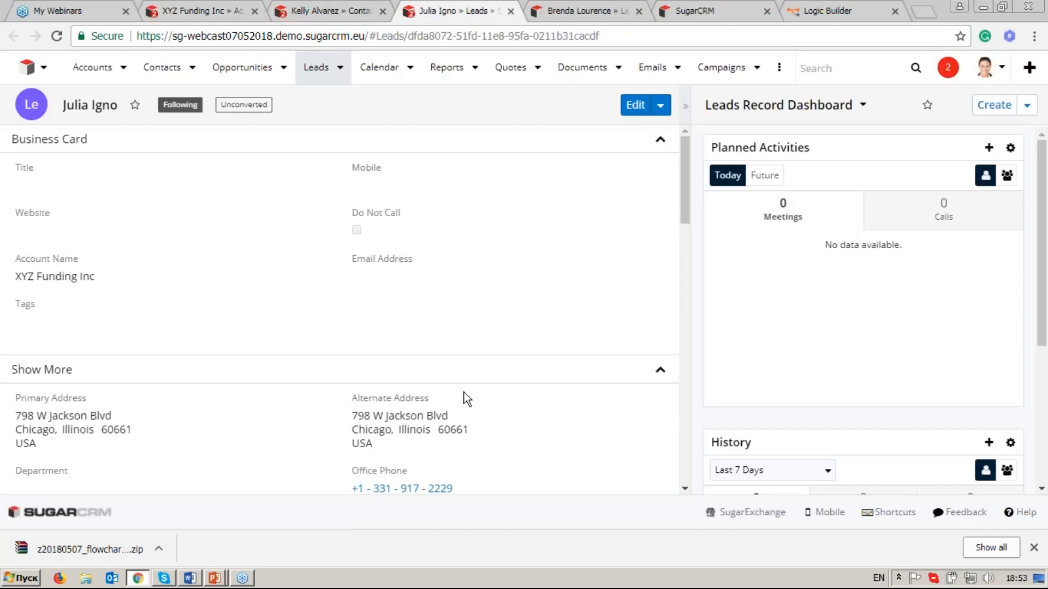
pyautogui.click(184, 8)
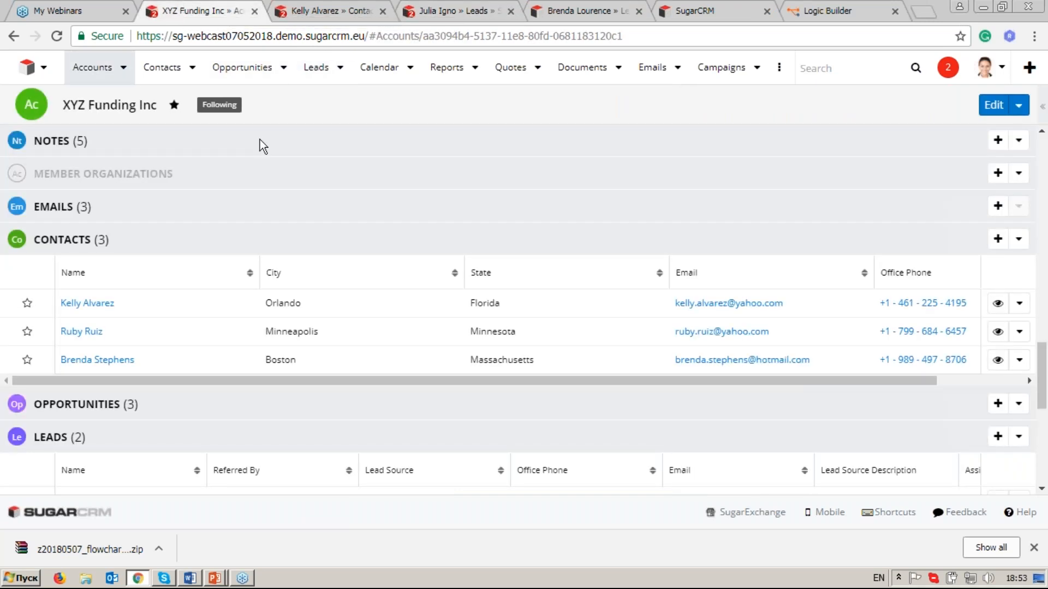
# Edit the XYZ Funding Inc account and replace the billing street with the new street address.
pyautogui.scroll(10, 257, 145)
pyautogui.scroll(5, 257, 180)
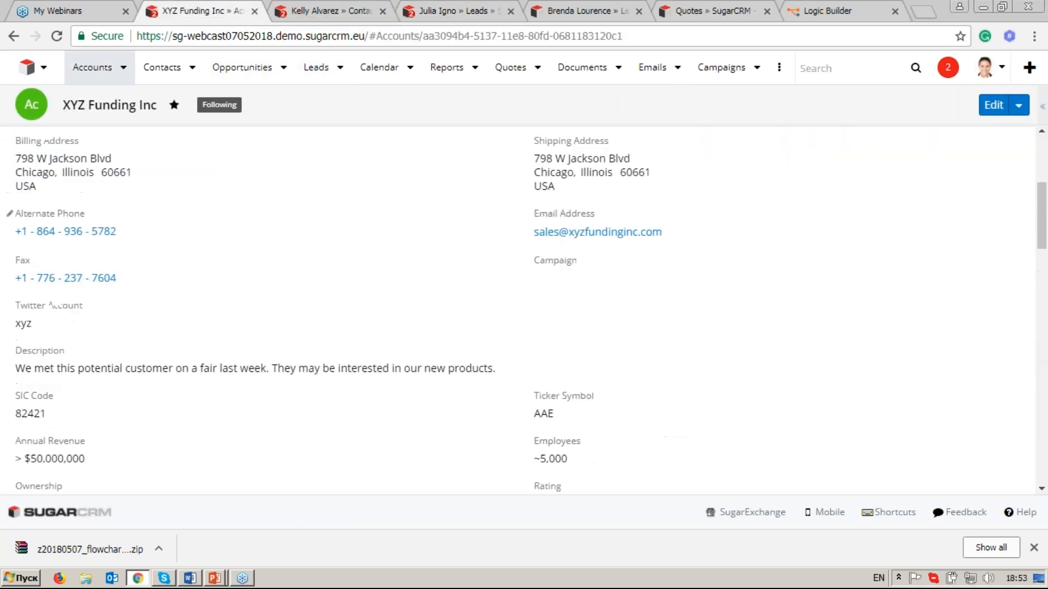
pyautogui.scroll(3, 570, 131)
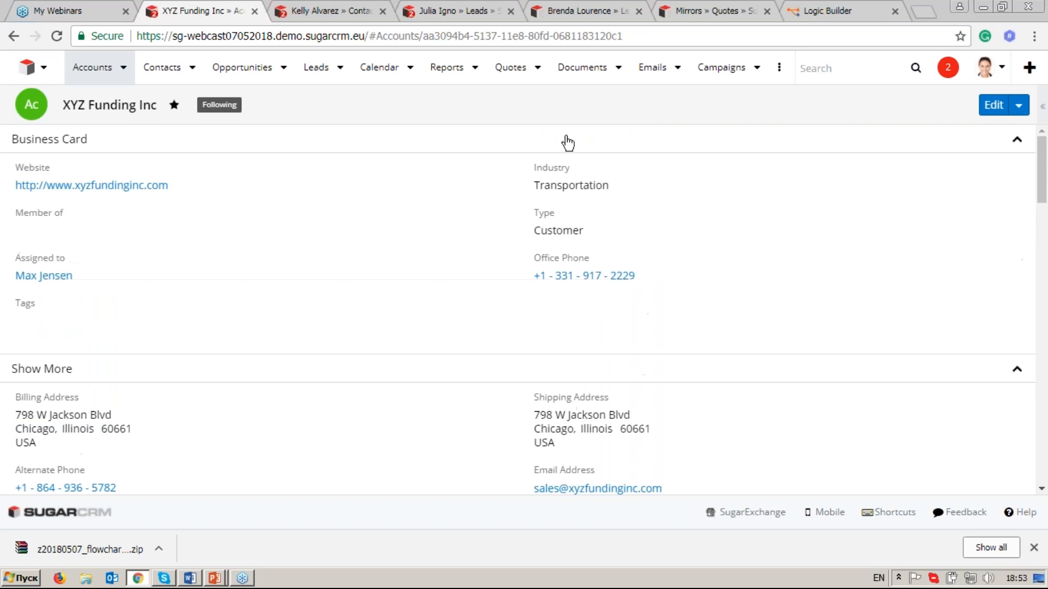
pyautogui.click(999, 106)
pyautogui.moveTo(1044, 181); pyautogui.dragTo(1043, 201)
pyautogui.click(171, 297)
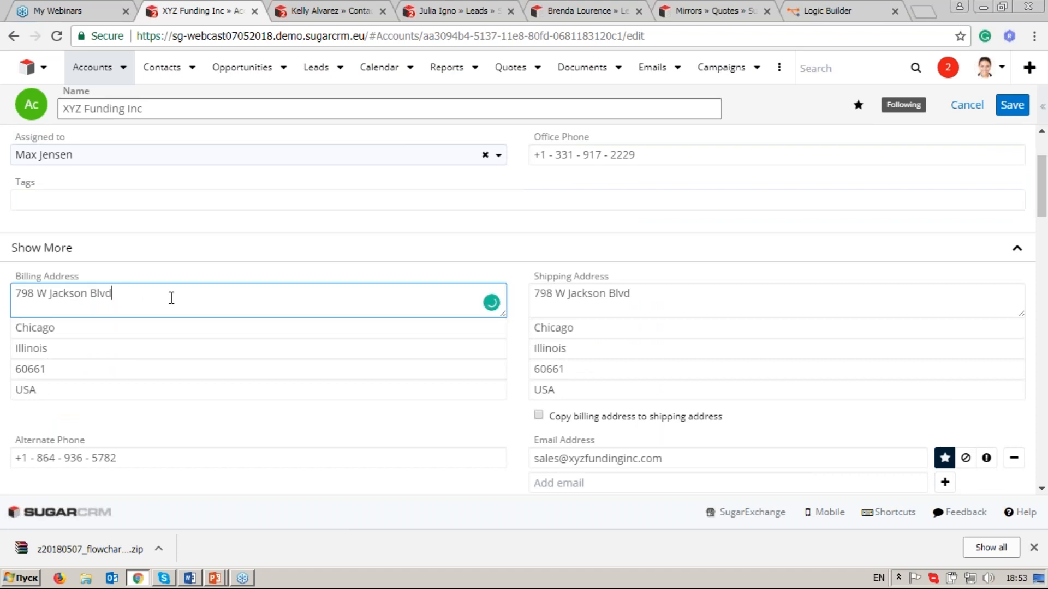
pyautogui.hotkey('ctrl', 'a')
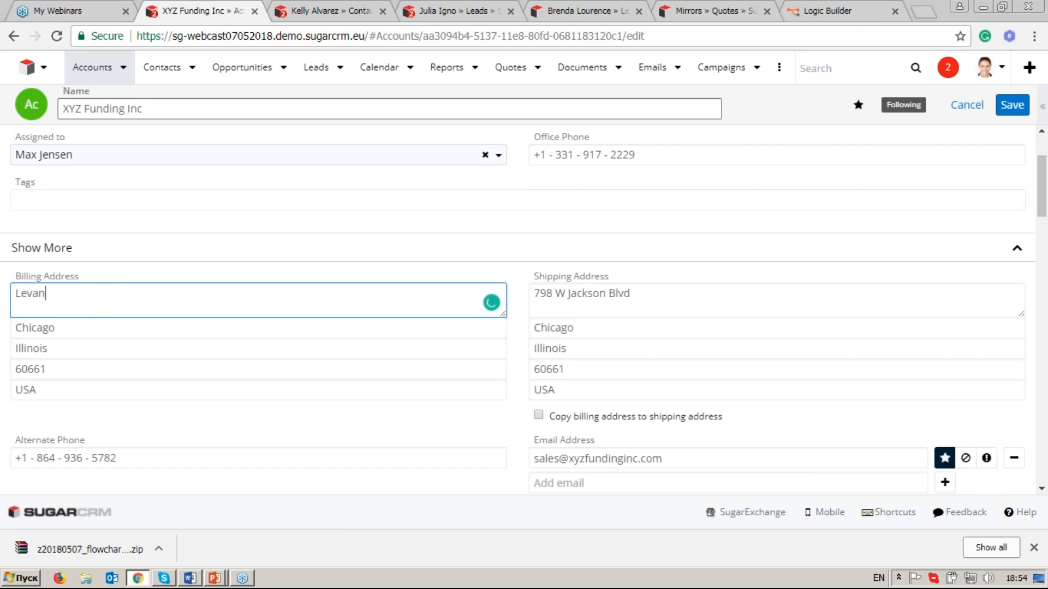
# Replace the billing city and billing state of the account with the new address values.
pyautogui.click(138, 332)
pyautogui.doubleClick(14, 331)
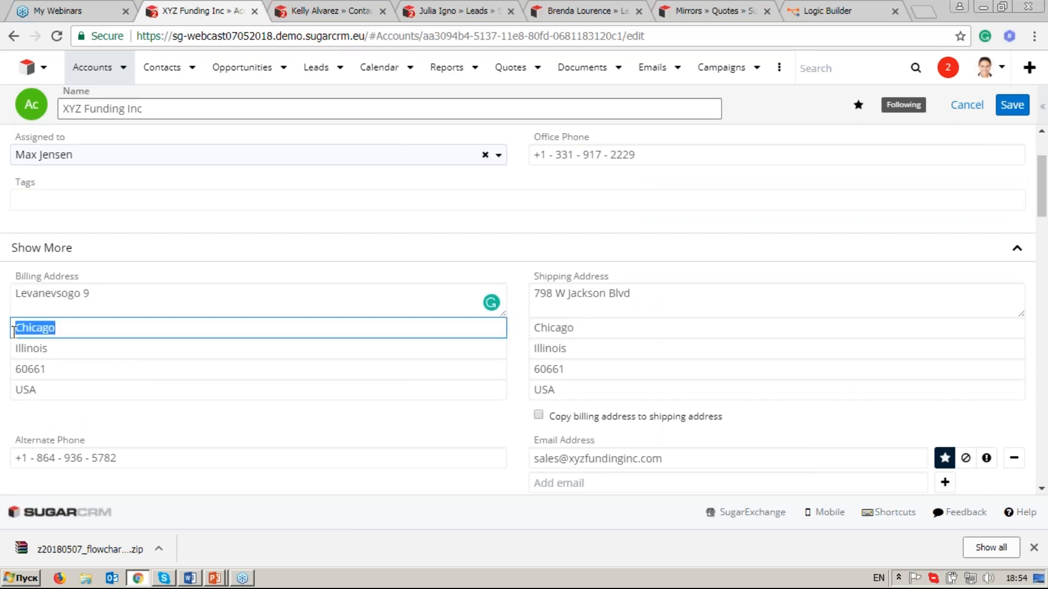
pyautogui.press('BackSpace')
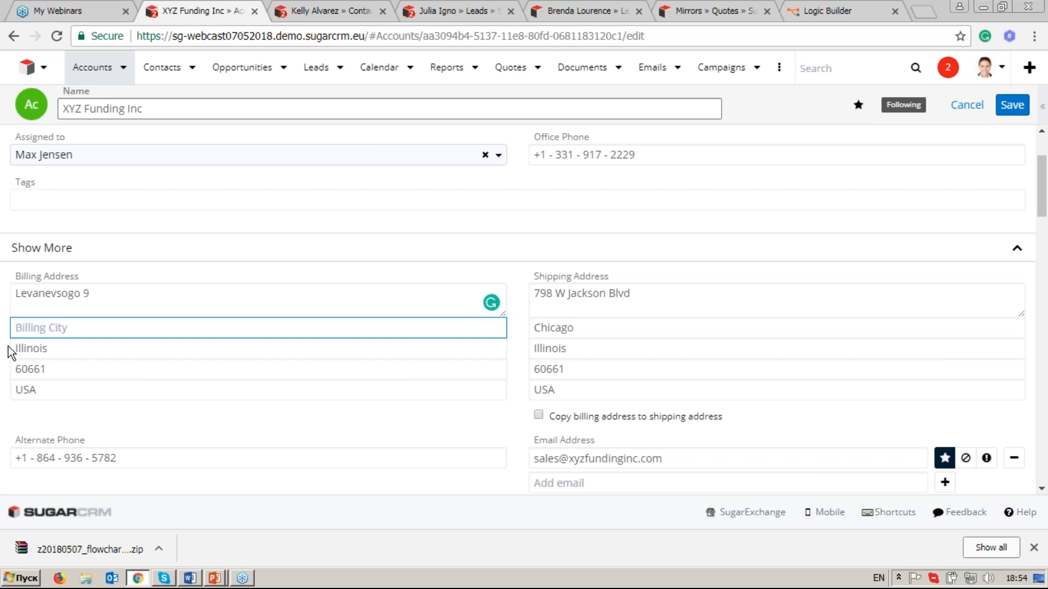
pyautogui.write('Kiyv')
pyautogui.click(61, 347)
pyautogui.doubleClick(60, 347)
pyautogui.press('BackSpace')
pyautogui.write('Smol')
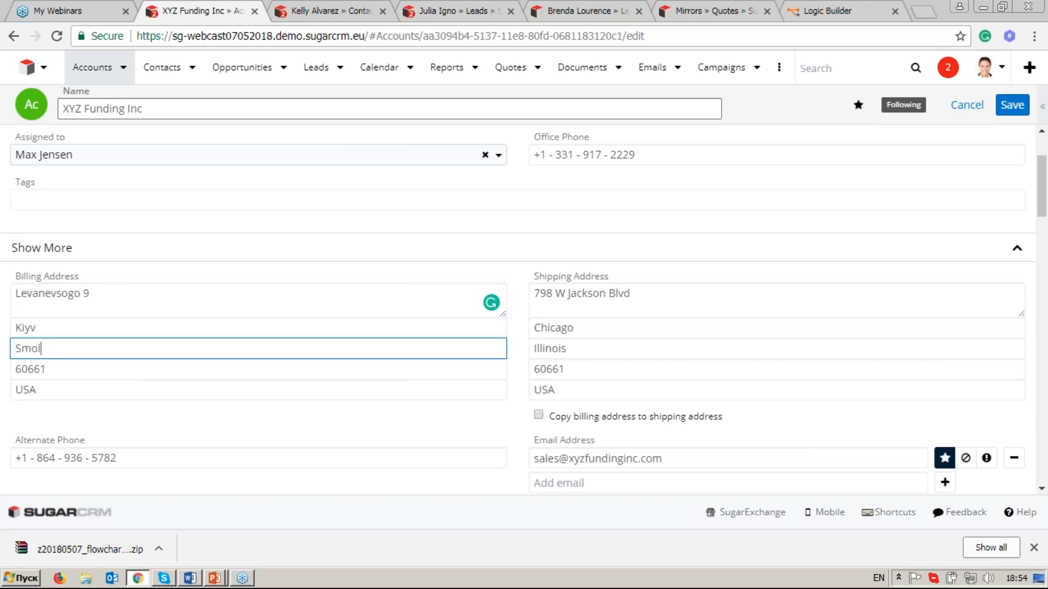
pyautogui.write('enskaja')
# Set the billing country to Ukraine and save the account record.
pyautogui.moveTo(100, 393); pyautogui.dragTo(14, 390)
pyautogui.write('Ukraine')
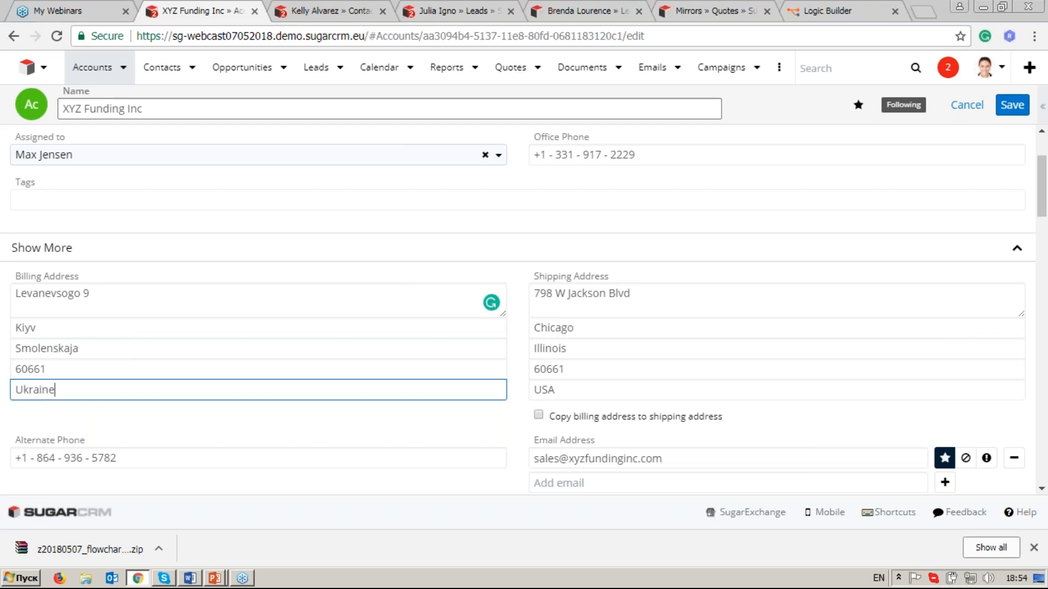
pyautogui.click(1010, 106)
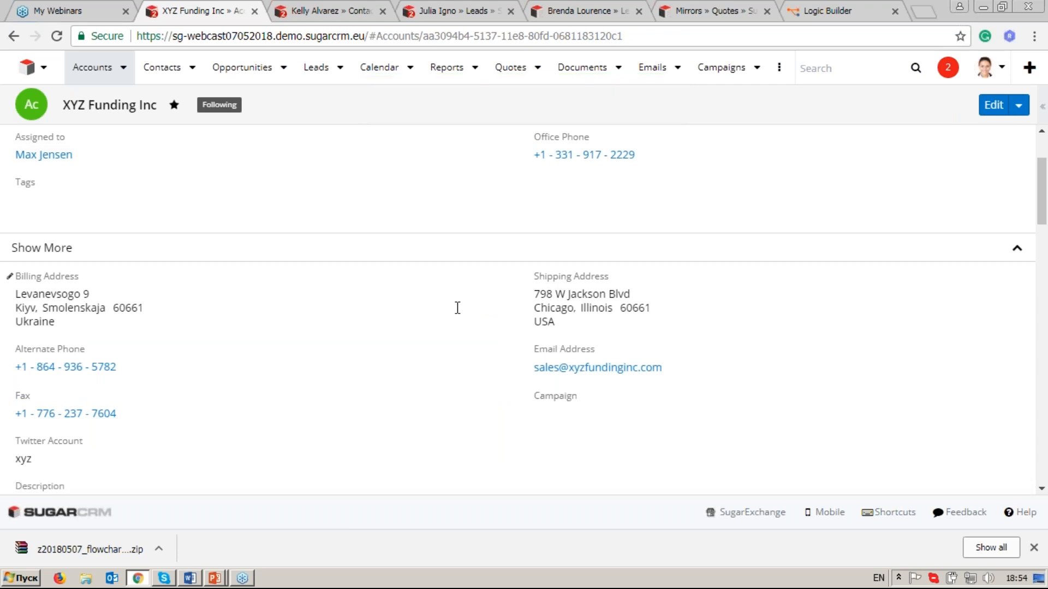
# Reload the related contact's record to check its primary address, and dismiss the downloads bar.
pyautogui.click(360, 15)
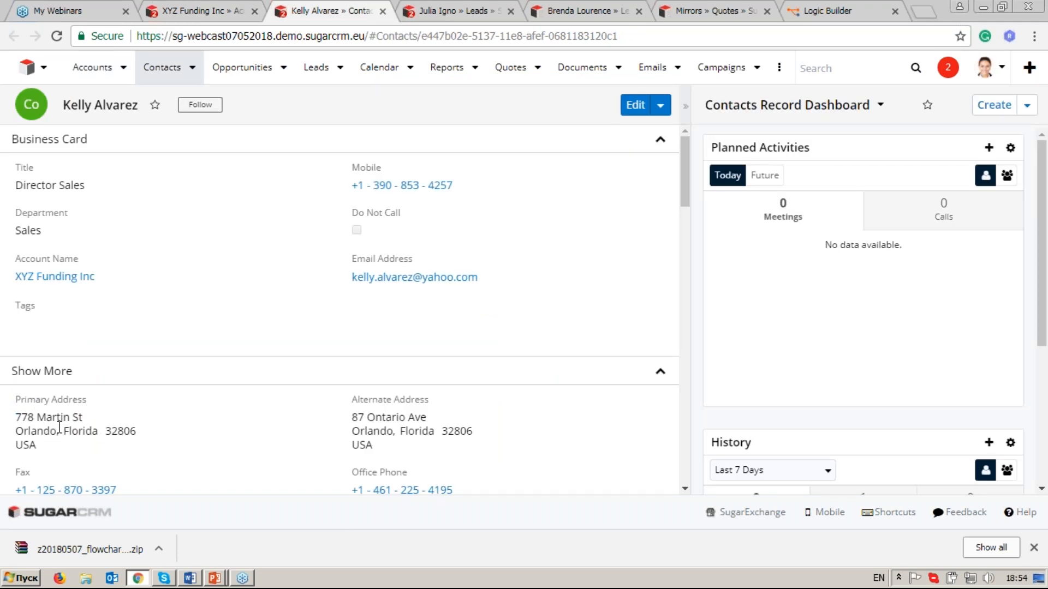
pyautogui.click(57, 36)
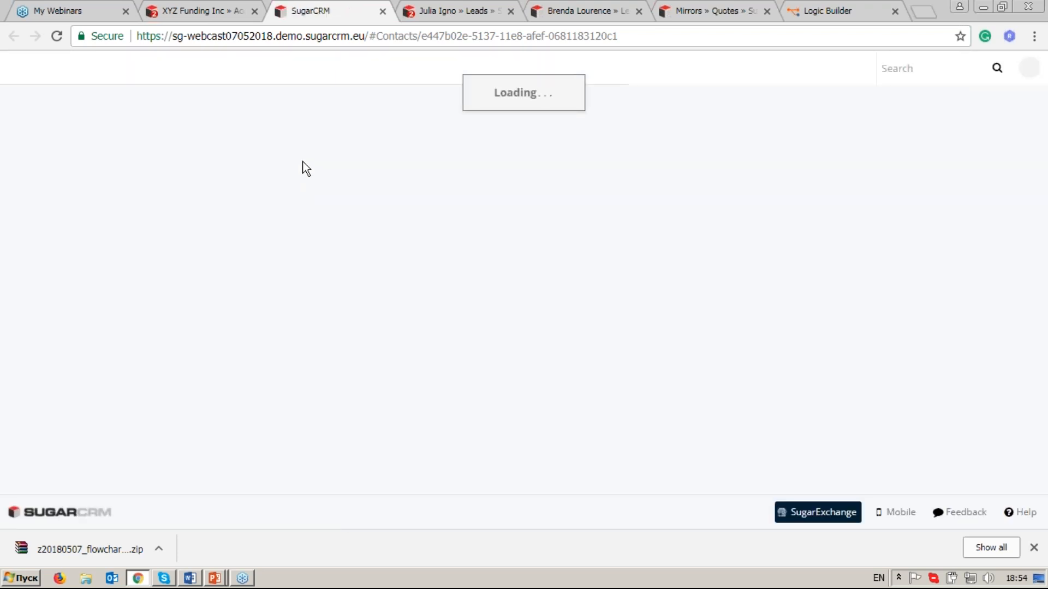
pyautogui.click(1034, 548)
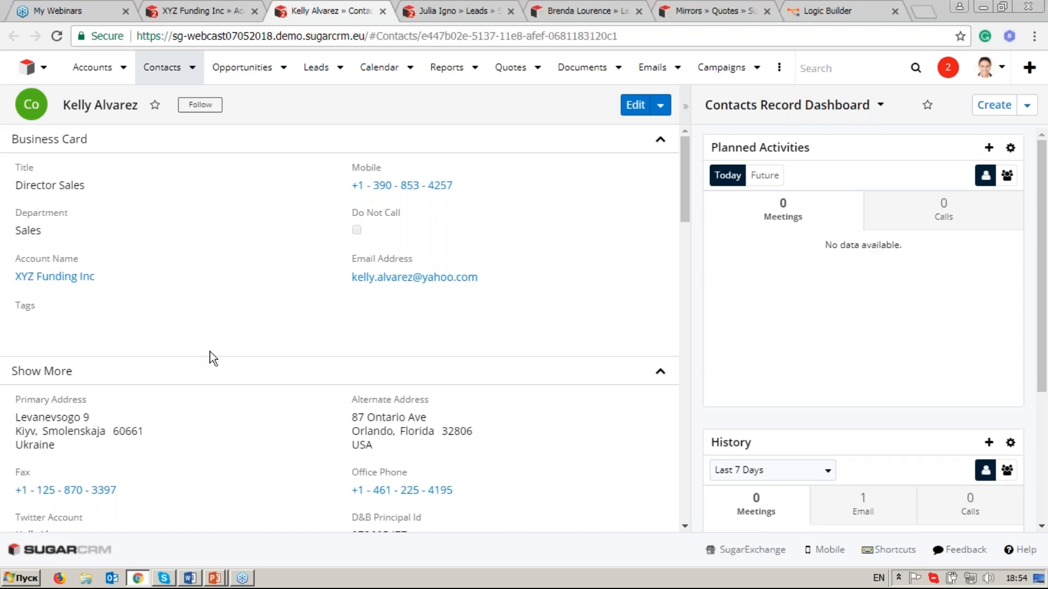
# Check the first related lead's status and reload its record to compare the primary address.
pyautogui.click(451, 11)
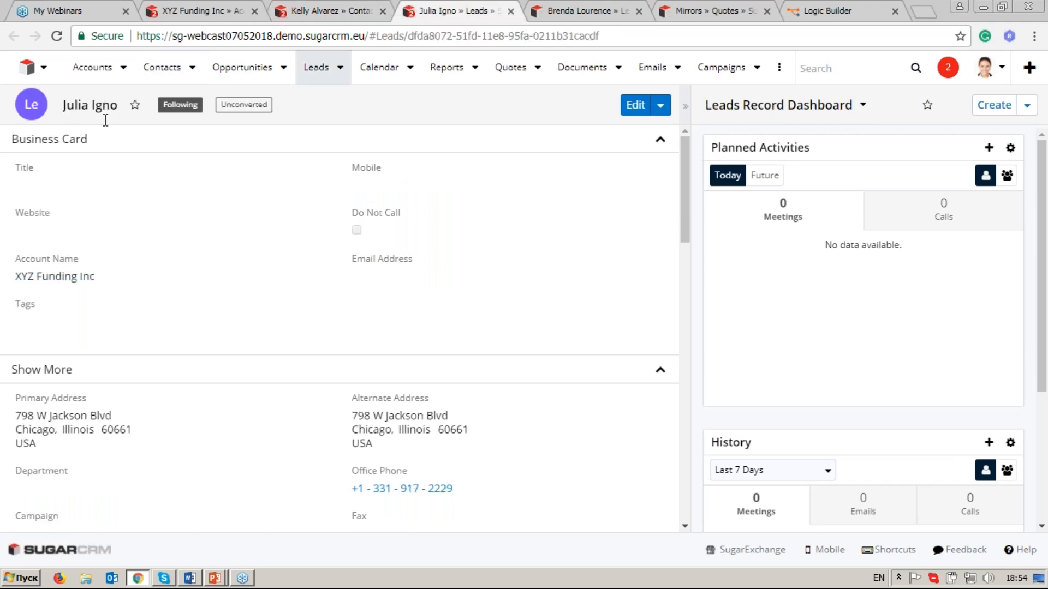
pyautogui.moveTo(683, 176); pyautogui.dragTo(679, 242)
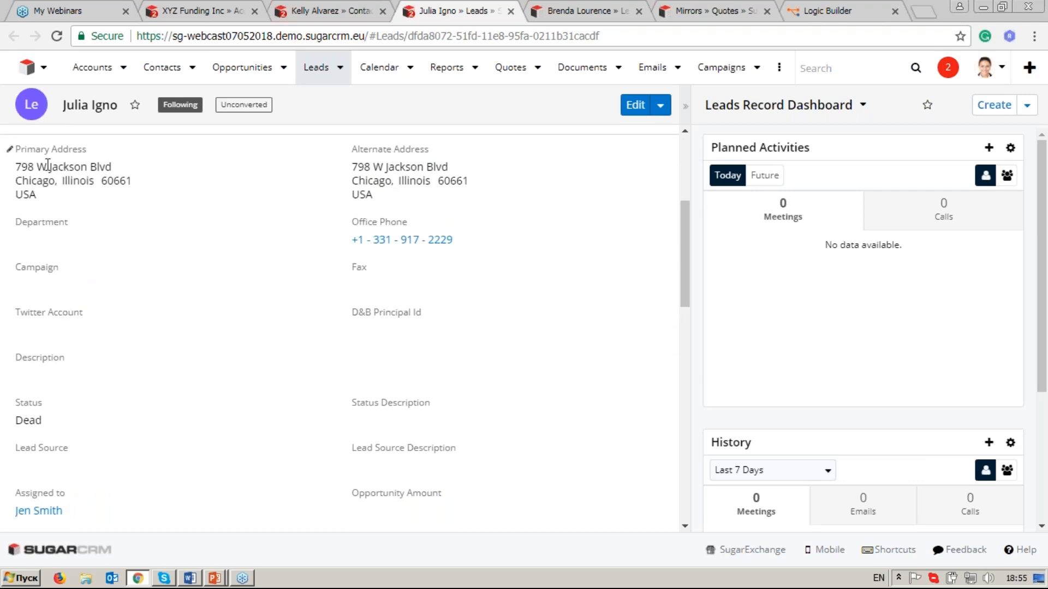
pyautogui.click(58, 36)
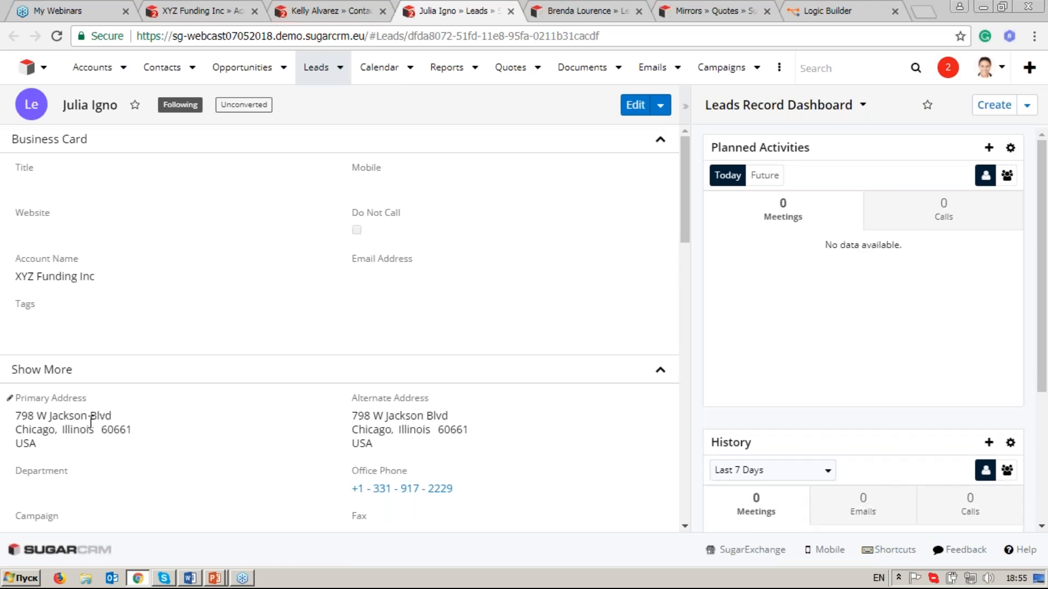
# Reload the Mirrors quote and examine its billing and shipping addresses.
pyautogui.click(725, 14)
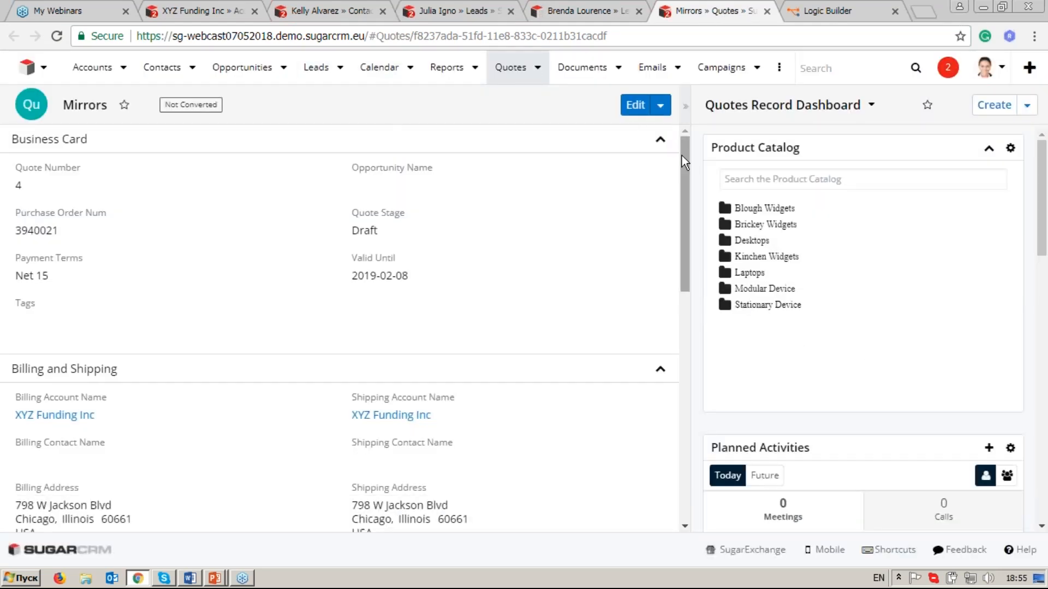
pyautogui.moveTo(683, 156); pyautogui.dragTo(681, 187)
pyautogui.click(56, 37)
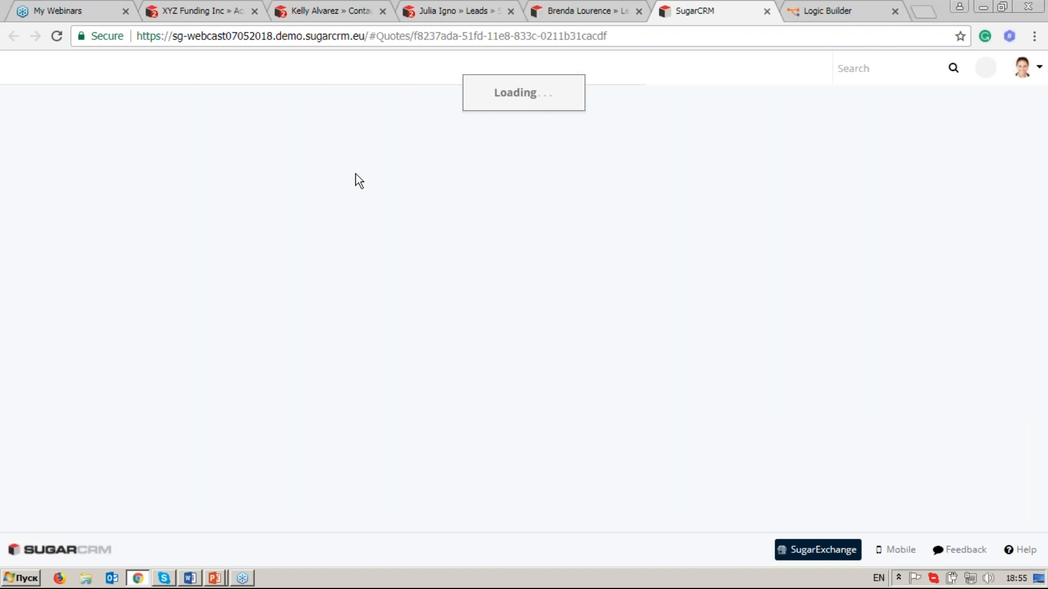
pyautogui.moveTo(683, 195); pyautogui.dragTo(680, 245)
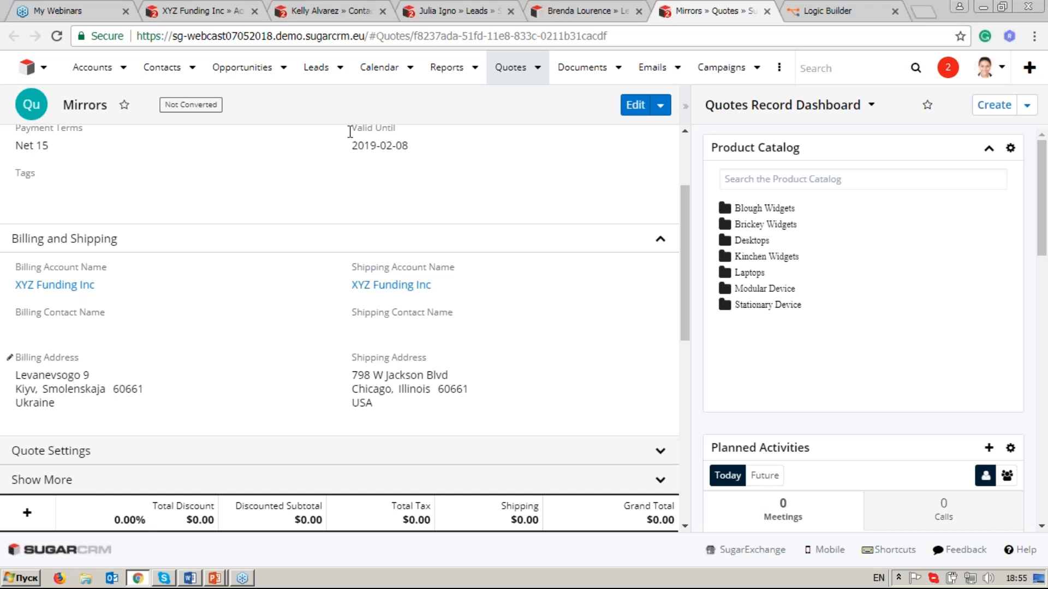
# Switch to Logic Builder, load the saved flowchart "Upd Address for Lead, Contacts, Quotes from Acc" and save it again.
pyautogui.click(860, 8)
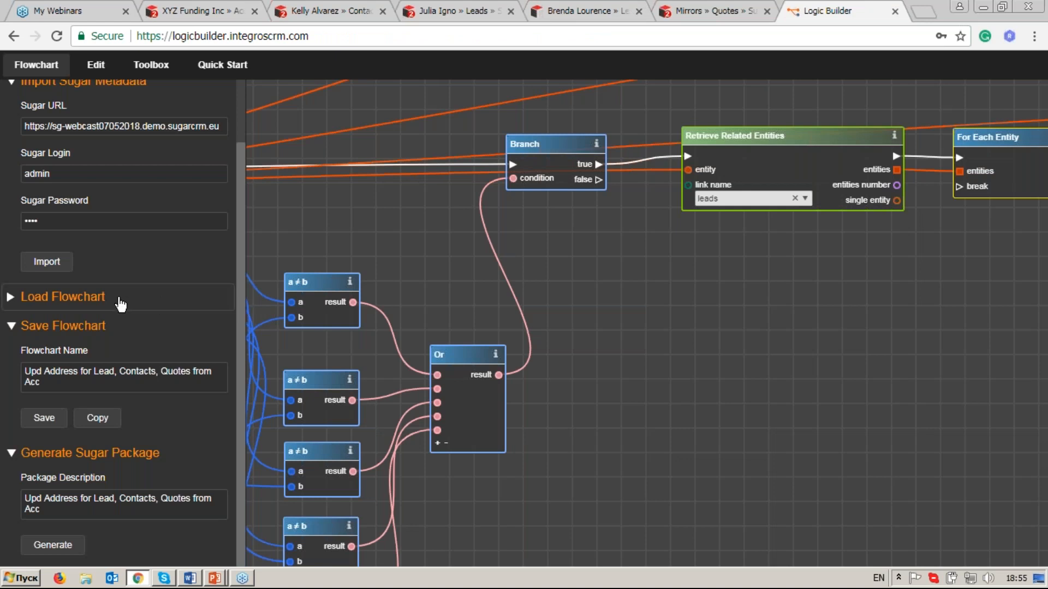
pyautogui.click(62, 297)
pyautogui.scroll(-1, 202, 416)
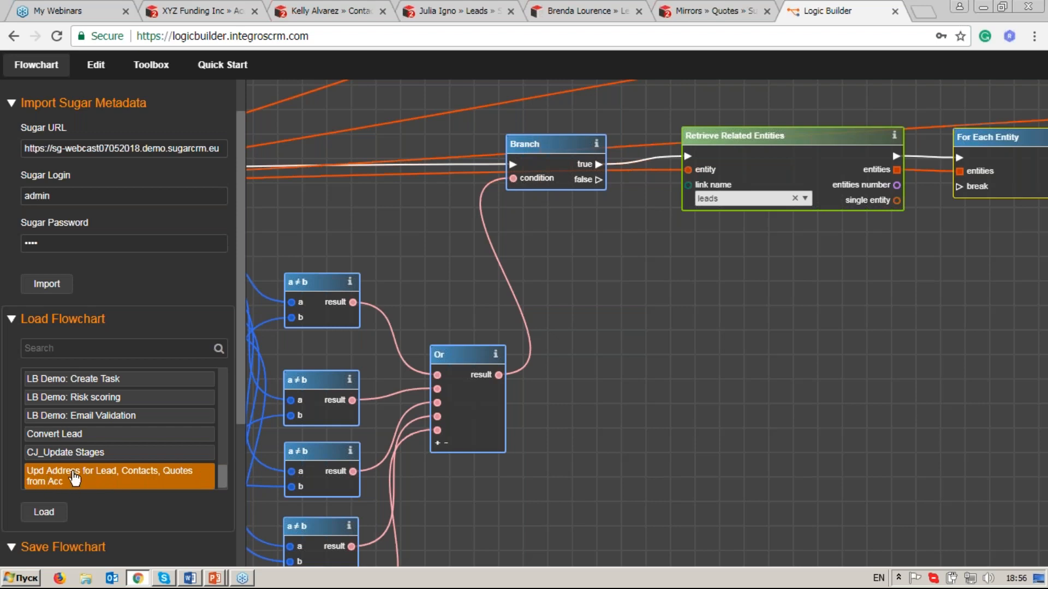
pyautogui.click(45, 515)
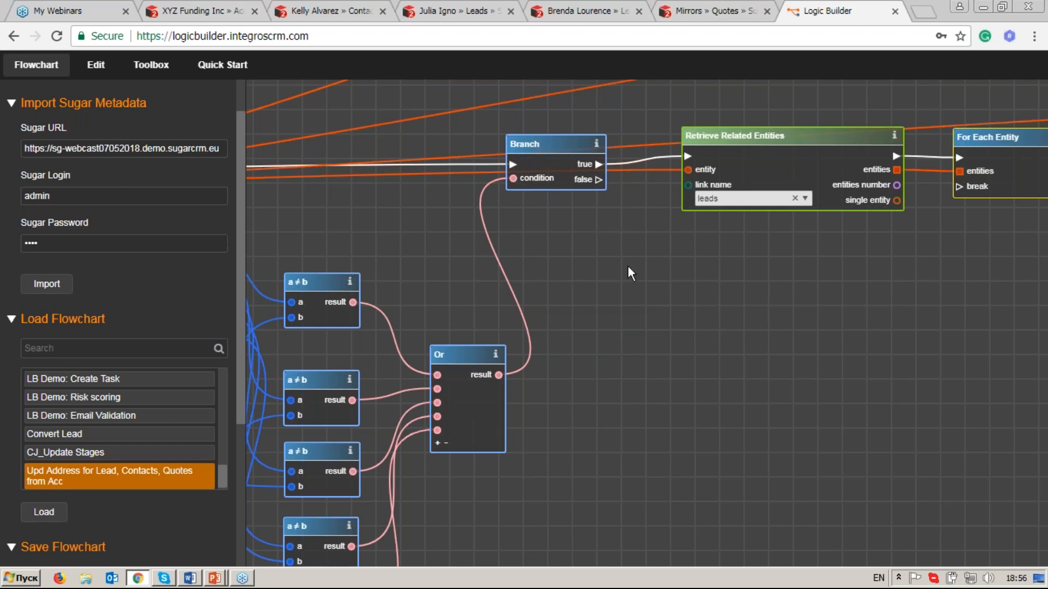
pyautogui.moveTo(241, 231); pyautogui.dragTo(249, 354)
pyautogui.click(44, 461)
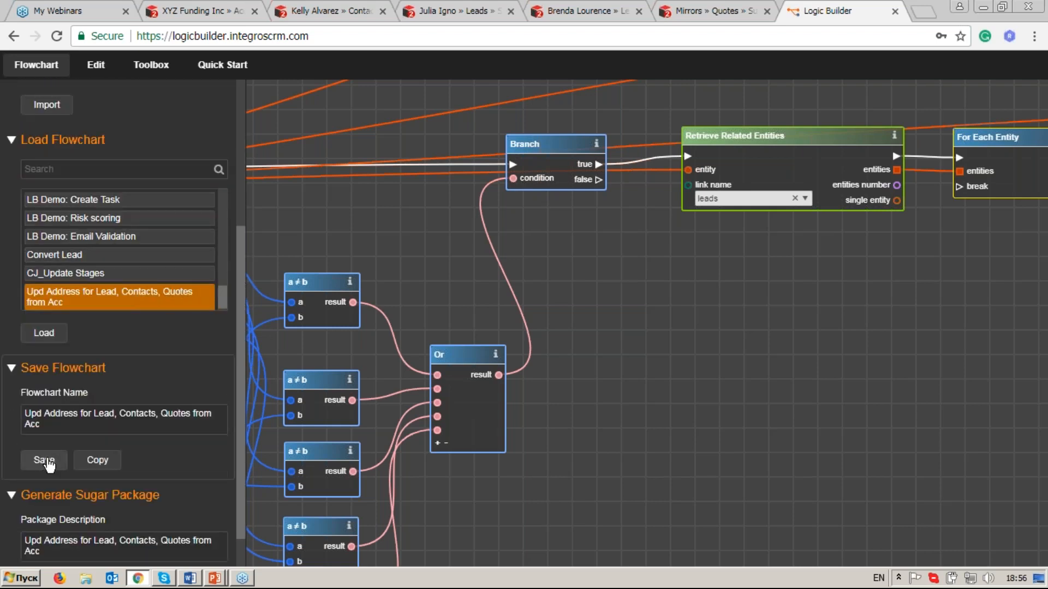
# Review the package generation settings for the loaded flowchart.
pyautogui.moveTo(238, 418); pyautogui.dragTo(169, 473)
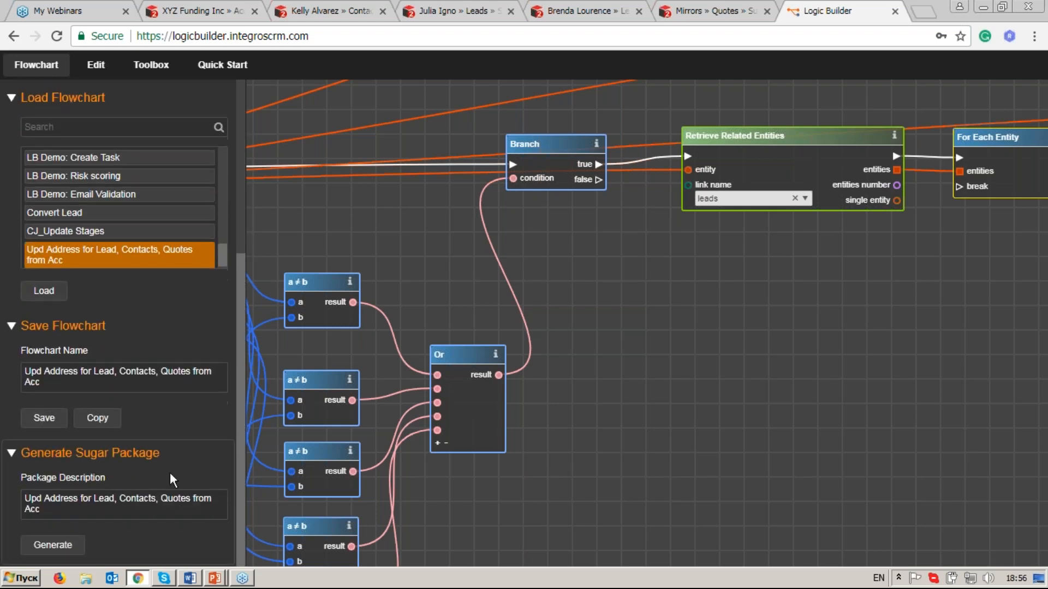
pyautogui.click(54, 544)
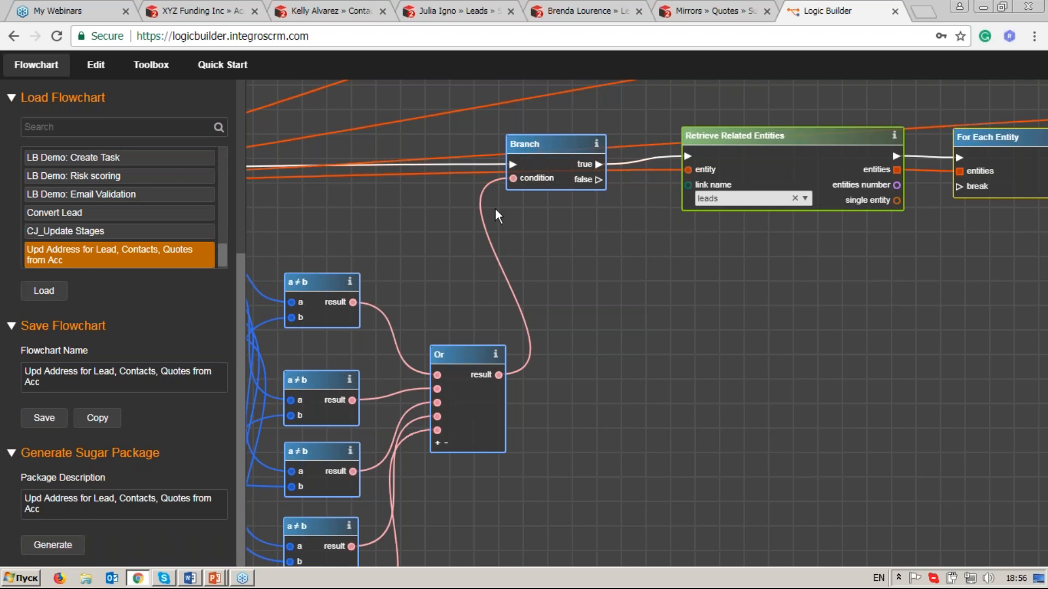
# Switch to SugarCRM and open the Module Loader from Administration.
pyautogui.click(686, 7)
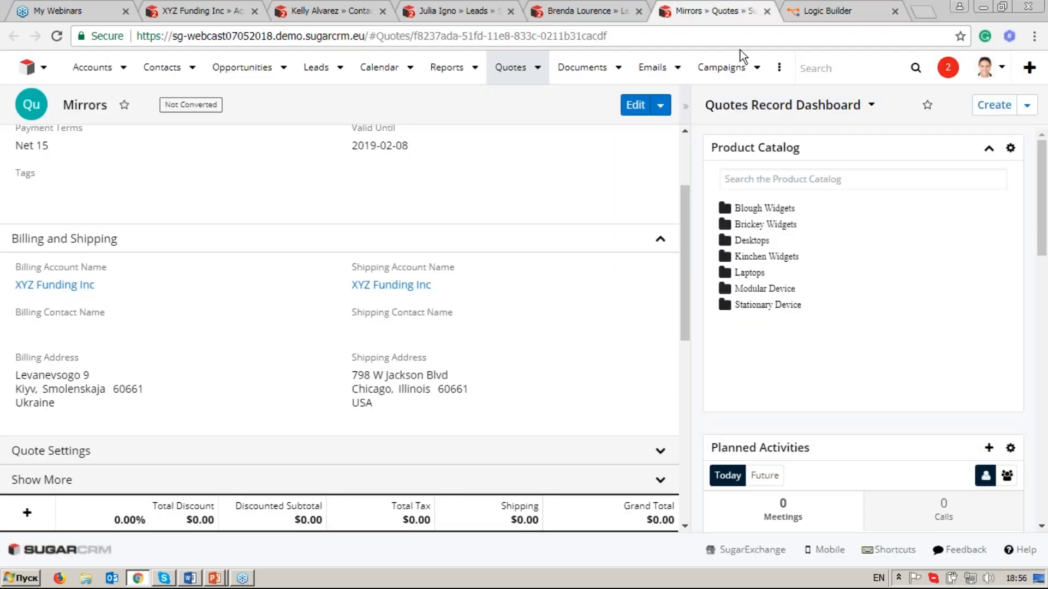
pyautogui.click(996, 74)
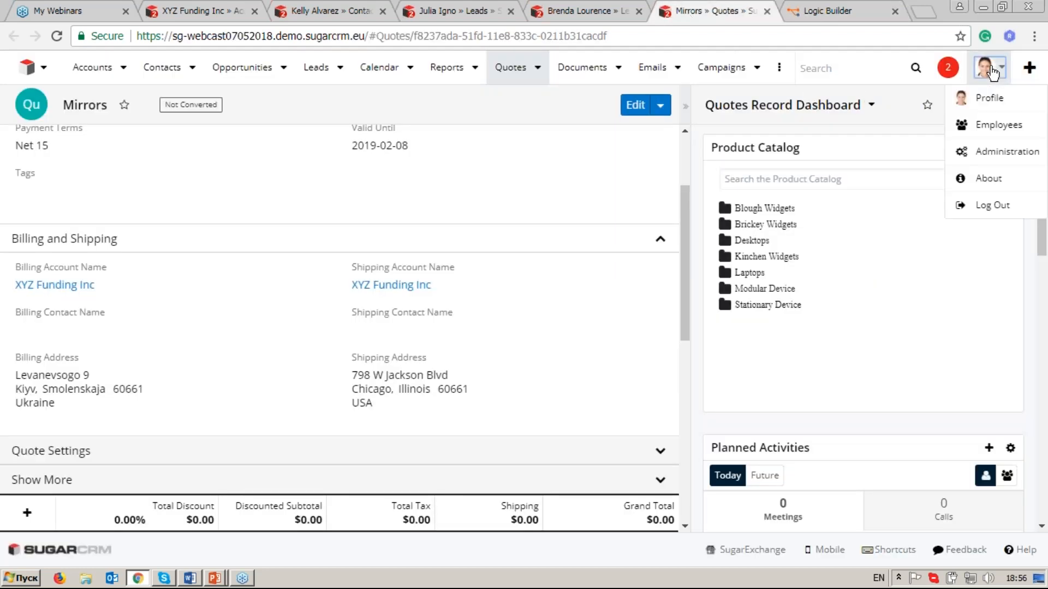
pyautogui.click(994, 156)
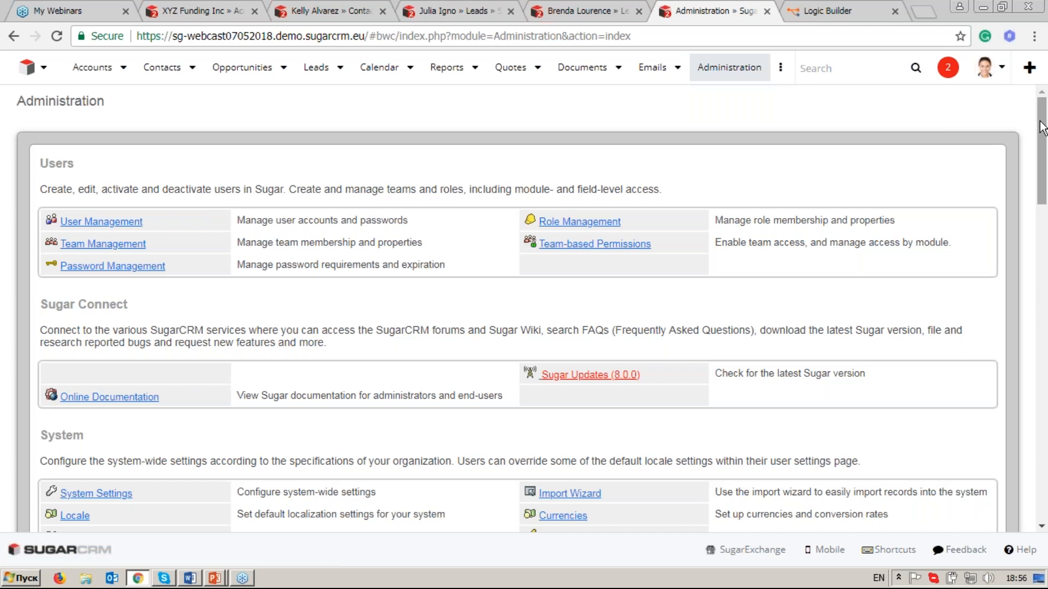
pyautogui.moveTo(1044, 139); pyautogui.dragTo(1045, 166)
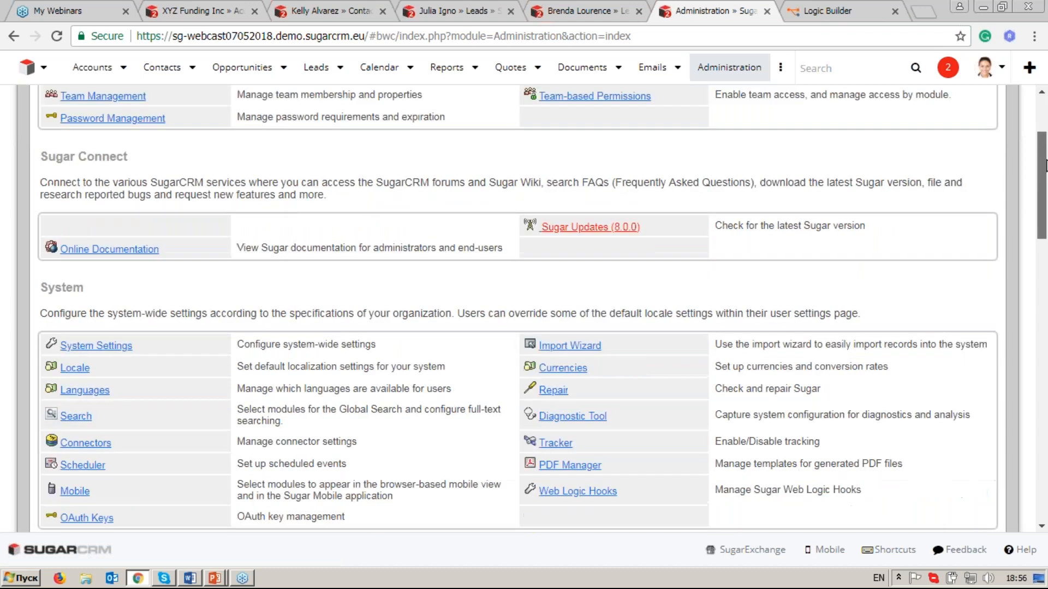
pyautogui.scroll(-8, 105, 437)
pyautogui.click(105, 438)
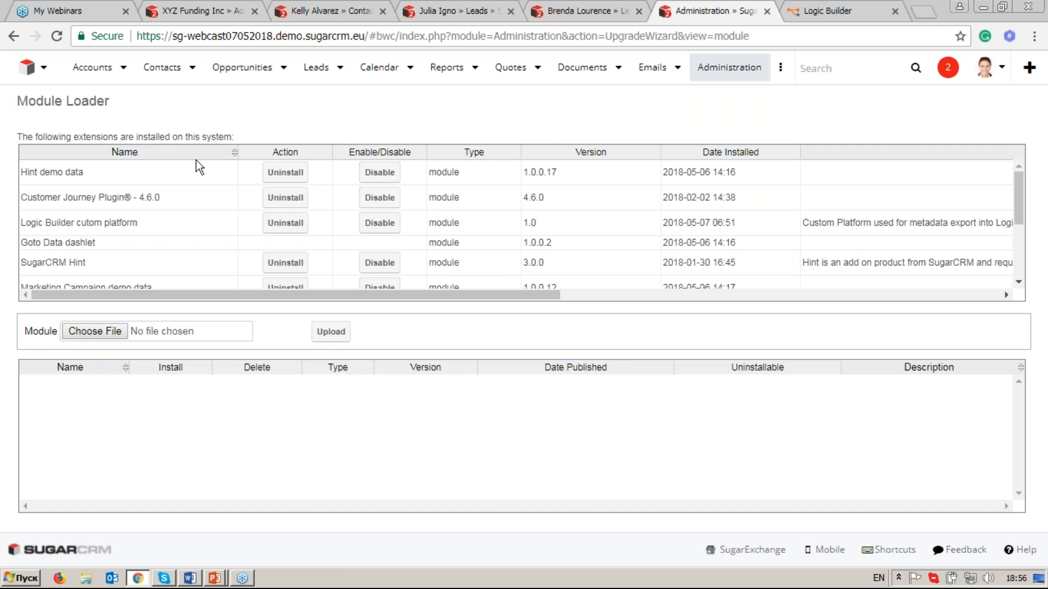
# Sort the installed extensions by name and locate the installed flowchart package with its uninstall option.
pyautogui.click(197, 156)
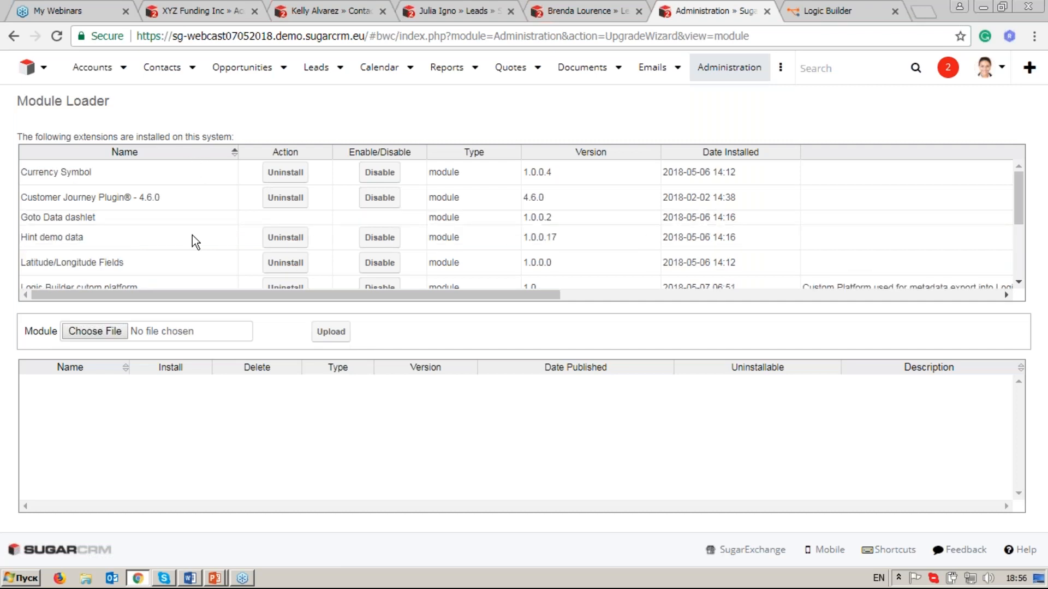
pyautogui.scroll(-3, 192, 241)
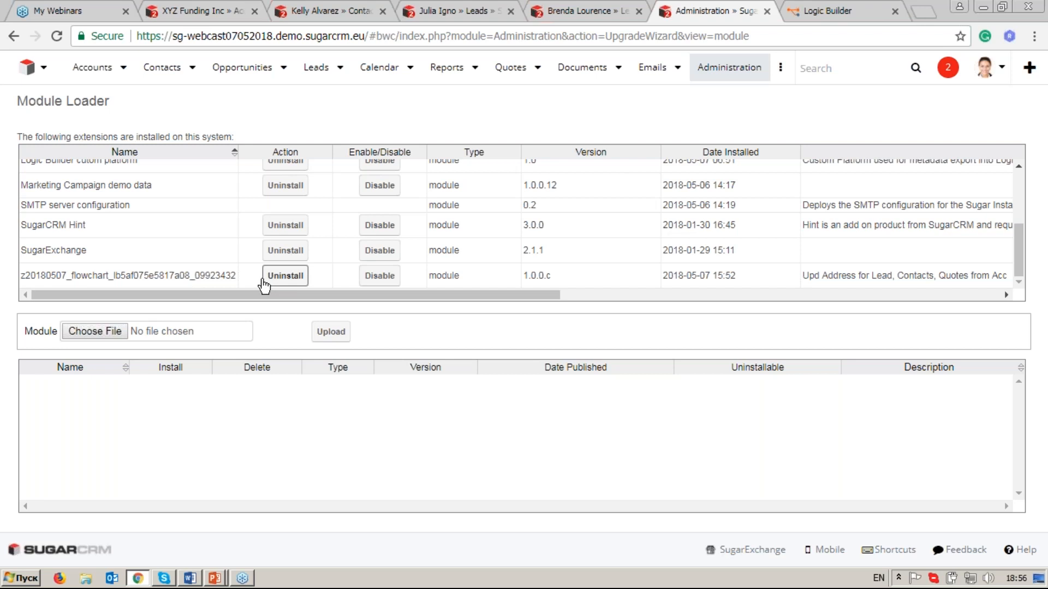
# Switch to the PowerPoint presentation LogicBuilderShowCase1 and show its closing "Thank you!" slide in the slide show.
pyautogui.hotkey('alt', 'Tab')
pyautogui.press('Tab')
pyautogui.press('Tab')
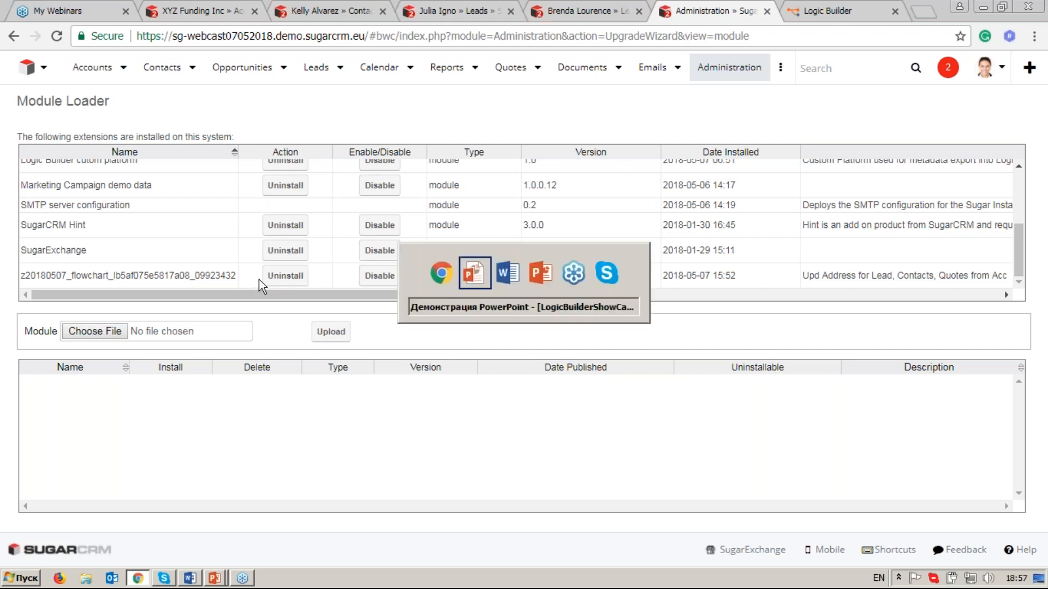
pyautogui.hotkey('alt', 'Tab')
pyautogui.press('Tab')
pyautogui.press('Tab')
pyautogui.press('Tab')
pyautogui.press('Tab')
pyautogui.press('Tab')
pyautogui.press('Tab')
pyautogui.press('Tab')
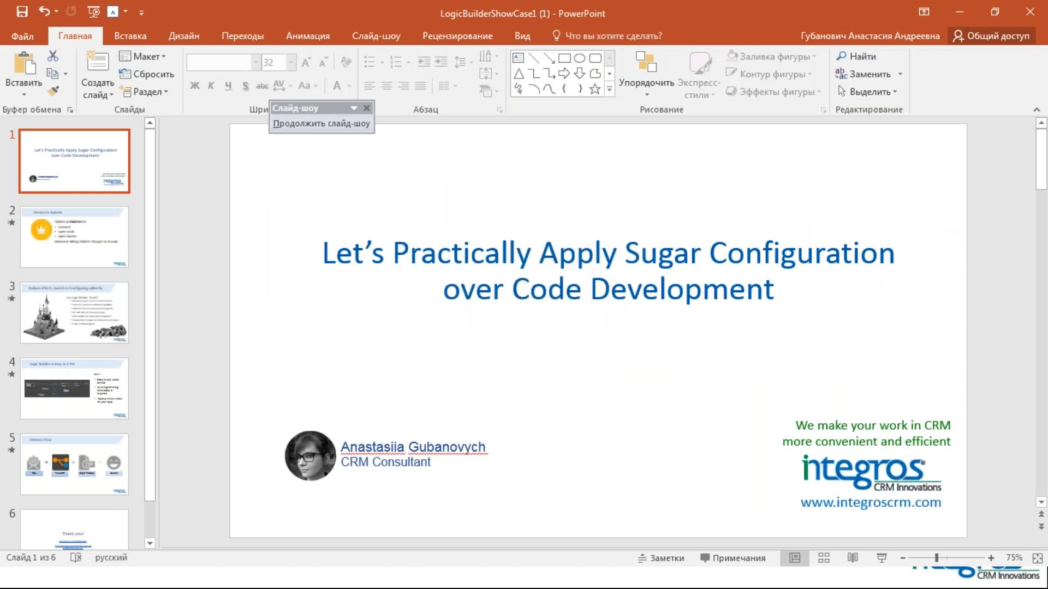
pyautogui.press('Right')
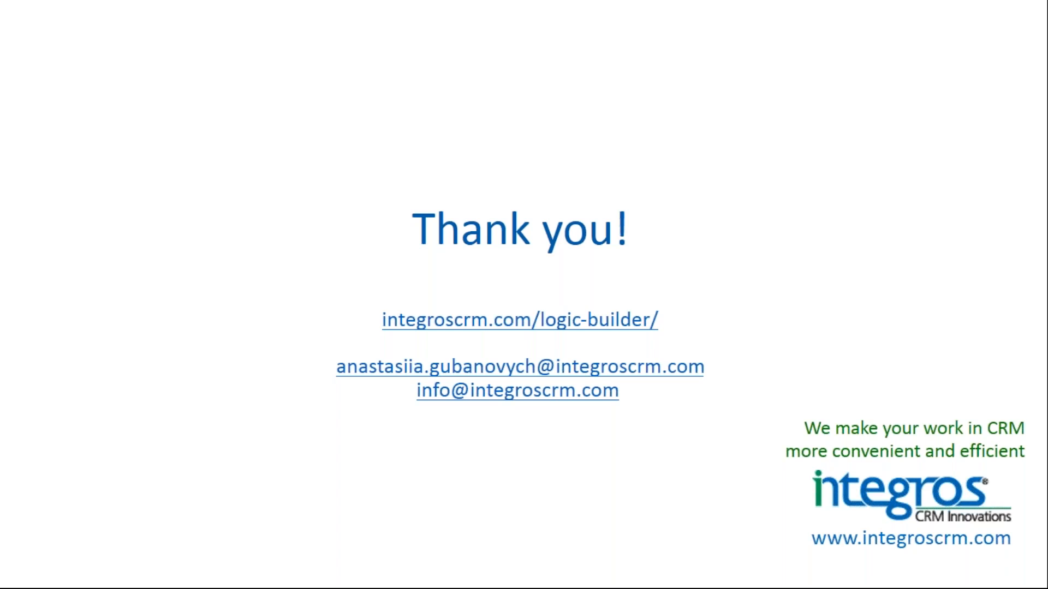
# End the slide show and switch back to the flowchart in Logic Builder in Chrome.
pyautogui.hotkey('alt', 'Tab')
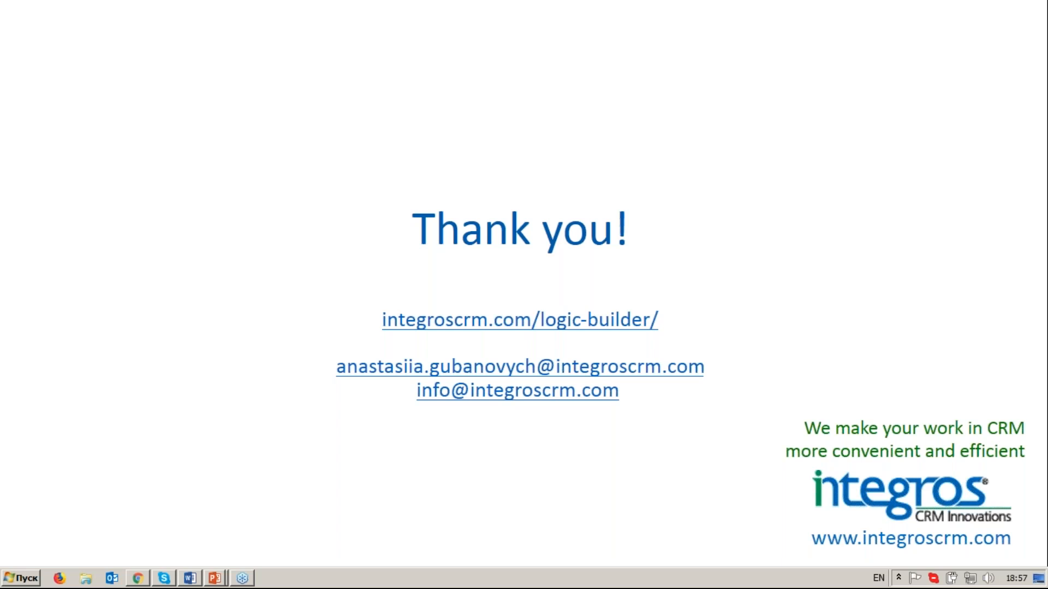
pyautogui.click(352, 218)
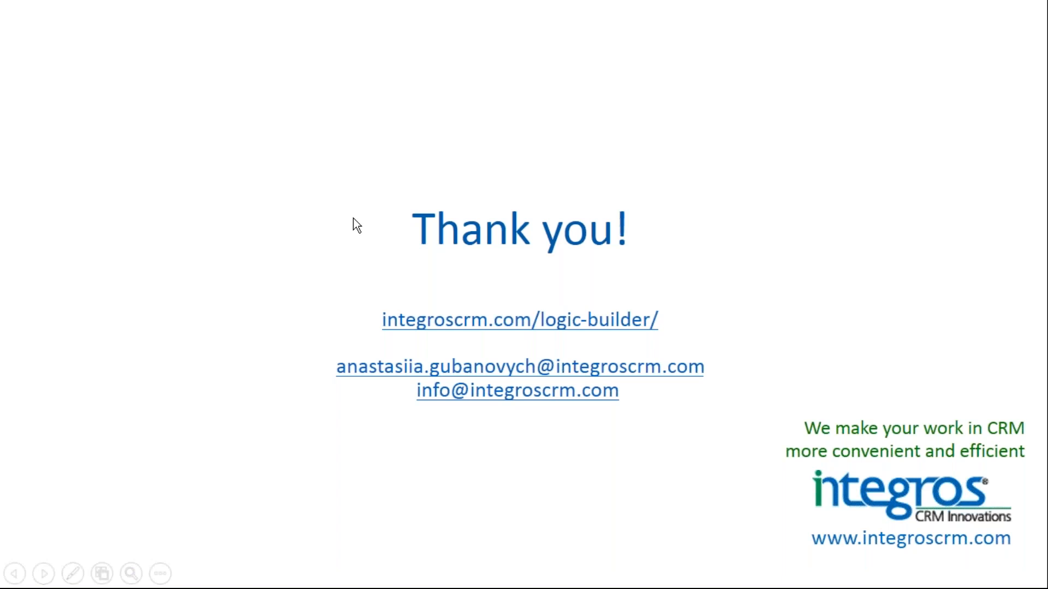
pyautogui.press('Escape')
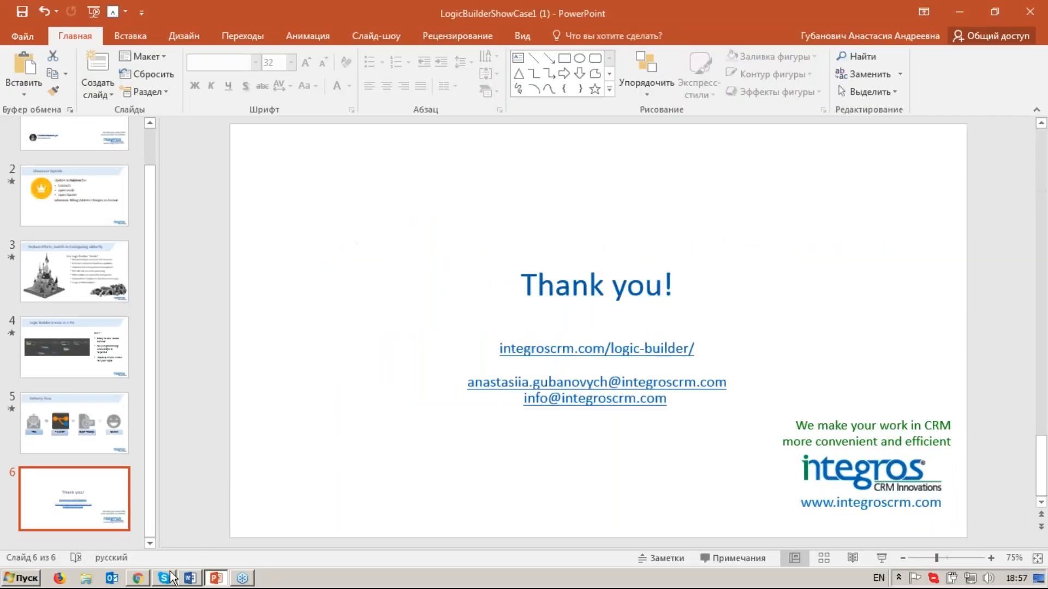
pyautogui.click(140, 582)
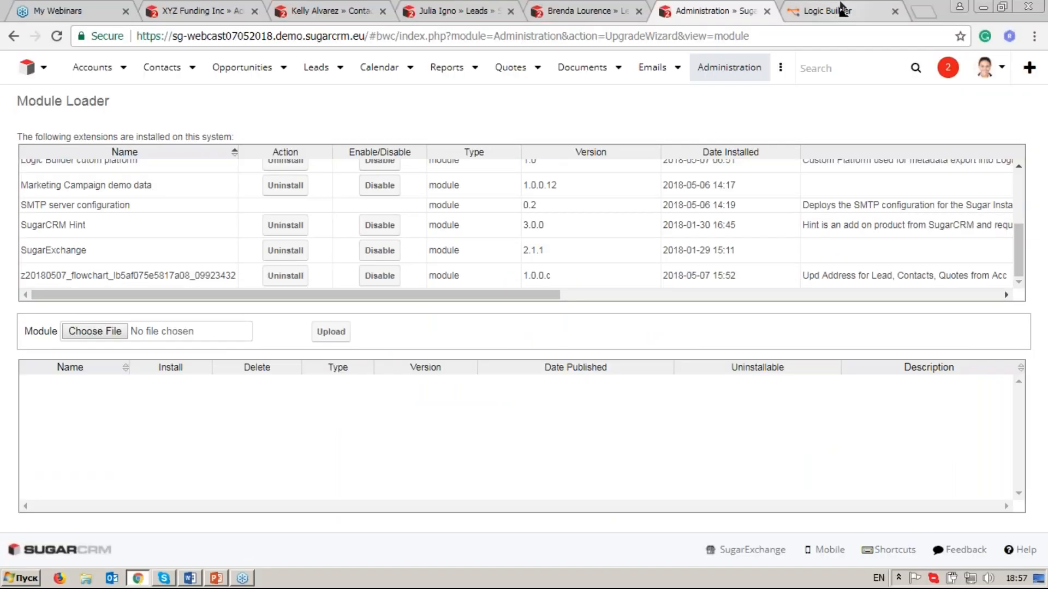
pyautogui.click(840, 11)
pyautogui.moveTo(423, 271); pyautogui.dragTo(562, 254)
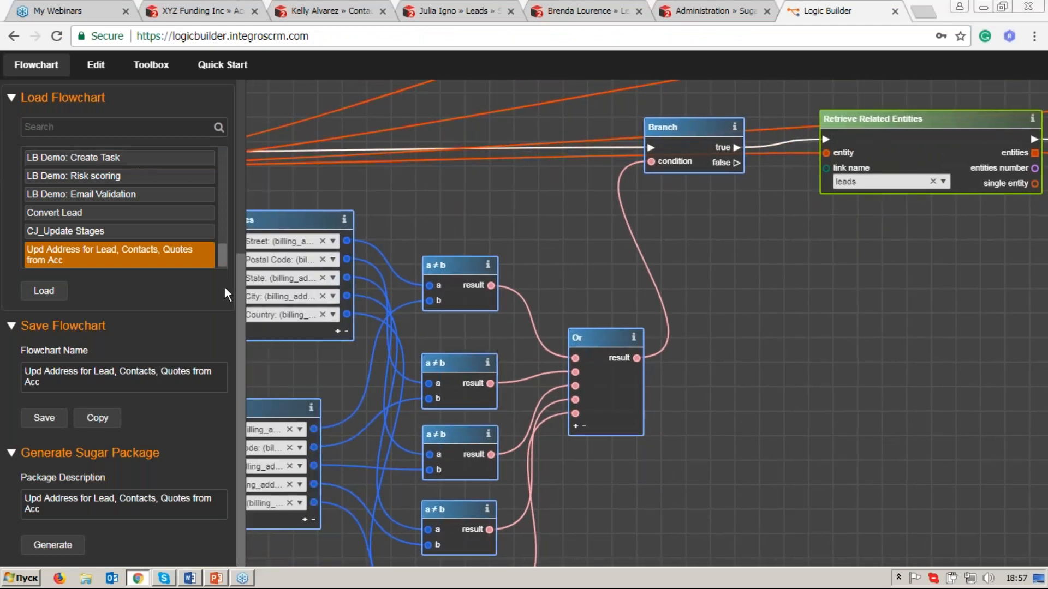
# Go to the Sugar metadata import settings and select the whole Sugar URL.
pyautogui.moveTo(240, 281); pyautogui.dragTo(253, 100)
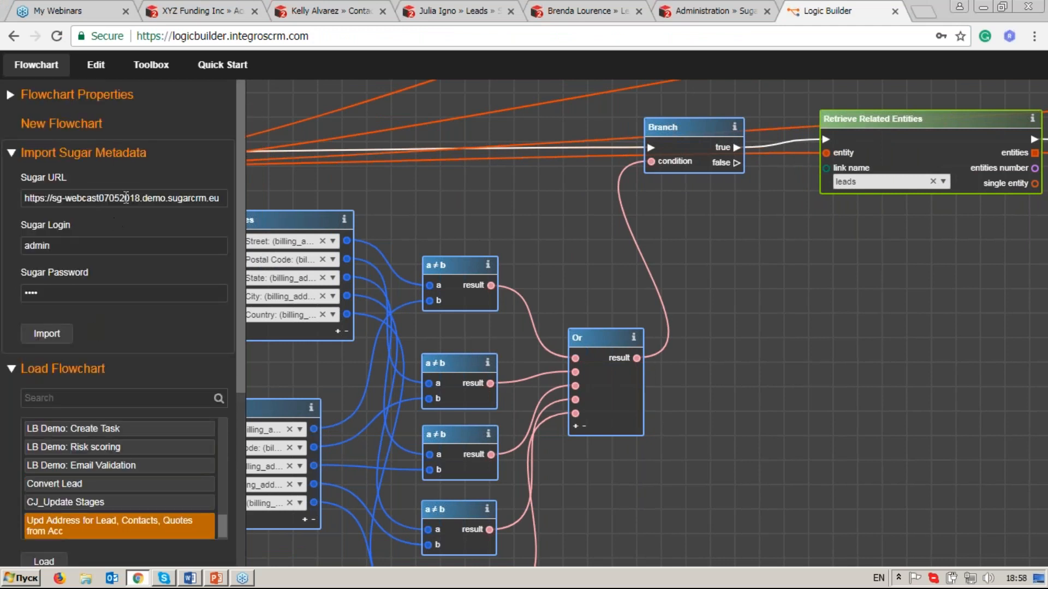
pyautogui.moveTo(139, 199); pyautogui.dragTo(22, 199)
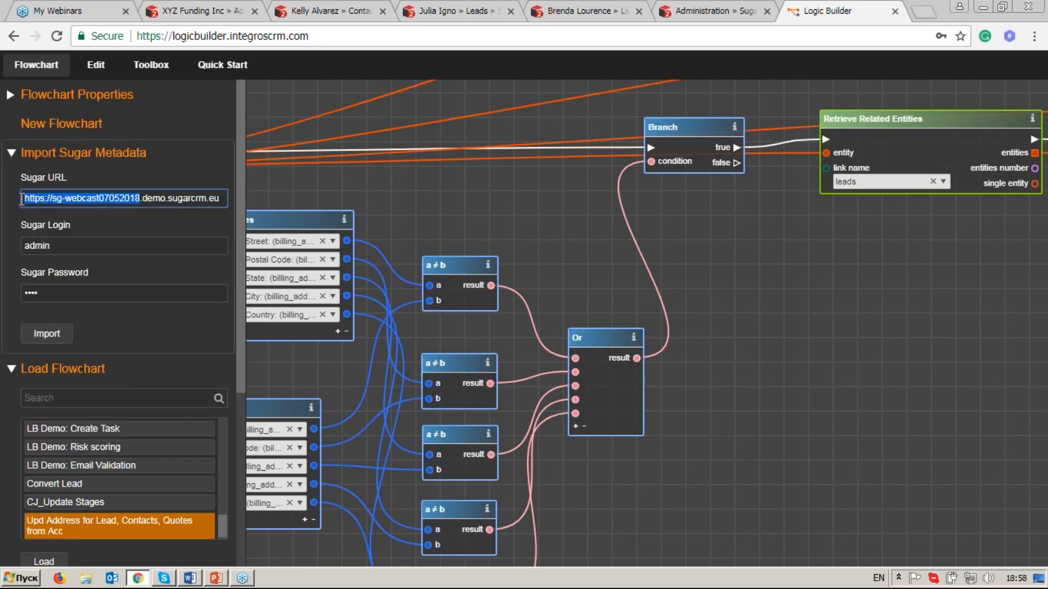
pyautogui.click(129, 200)
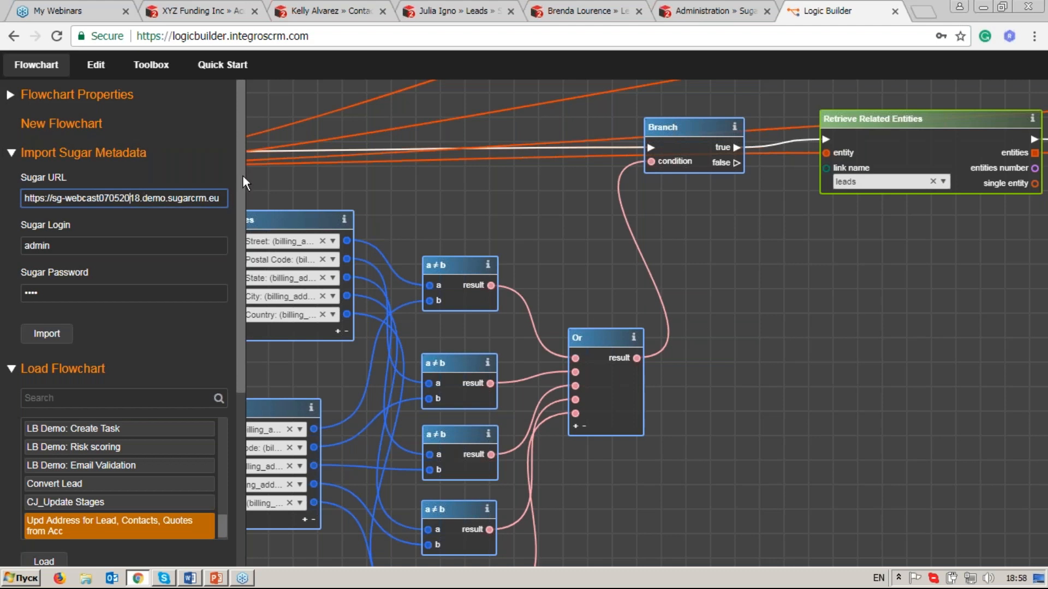
pyautogui.moveTo(224, 198); pyautogui.dragTo(24, 197)
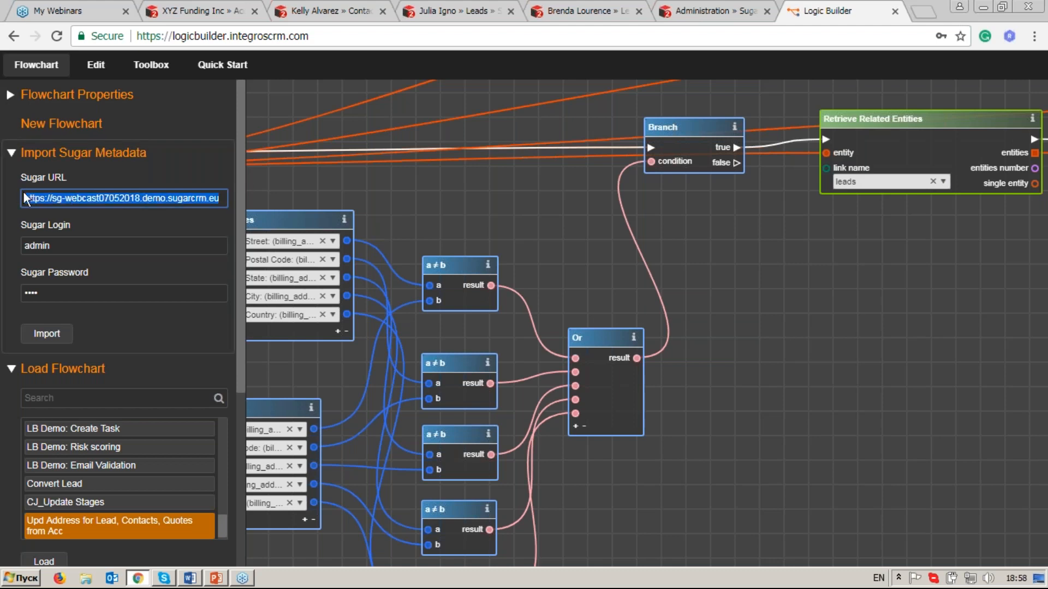